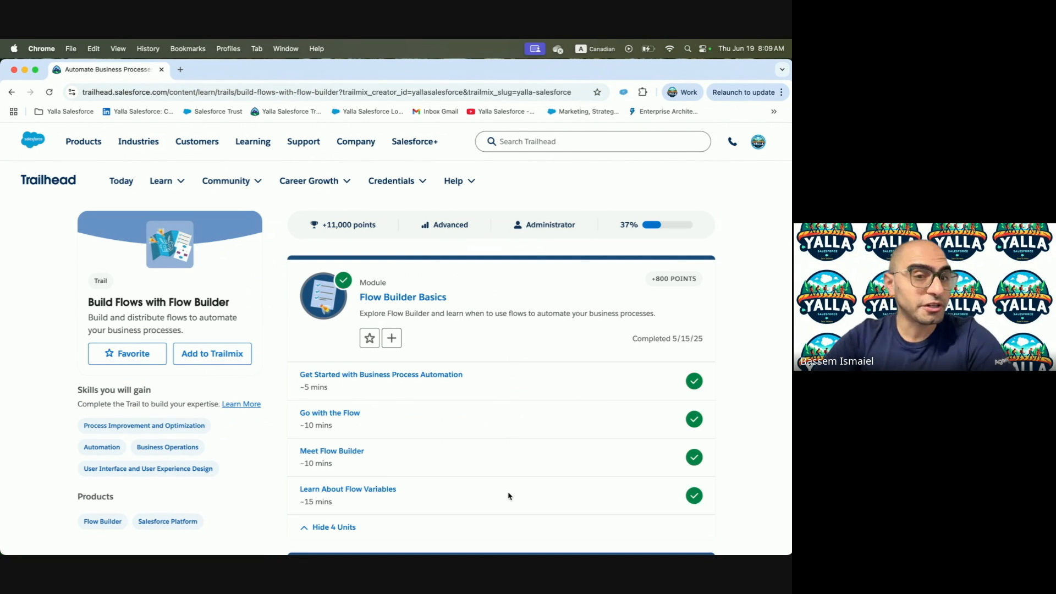
Open the Run a Flow Within a Flow unit in the Flow Builder Logic module of the trail
{"action": "scroll", "coordinate": [509, 497], "scroll_direction": "down", "scroll_amount": 6}
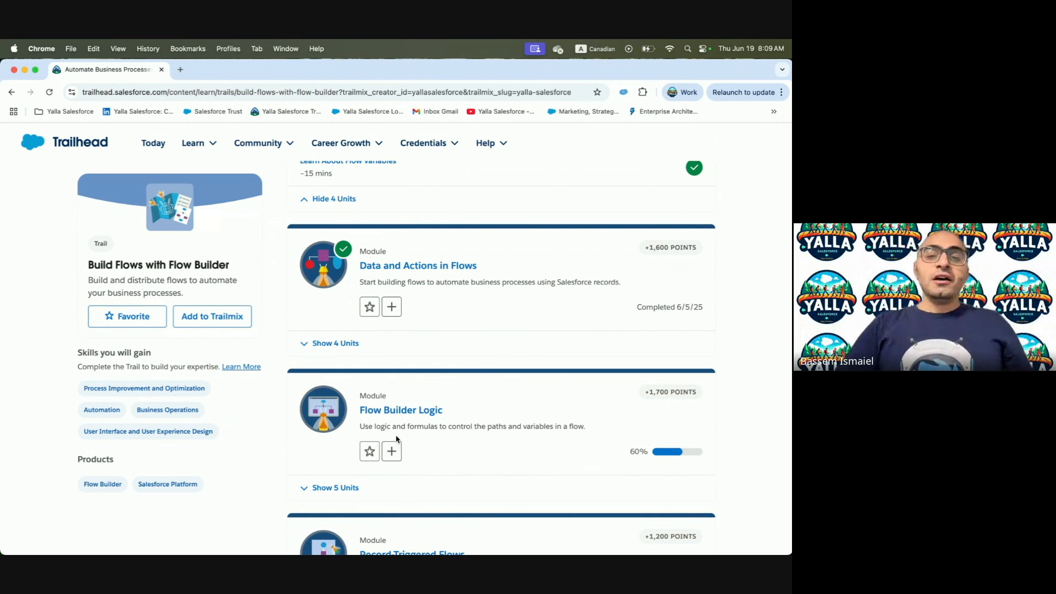
{"action": "left_click", "coordinate": [418, 416]}
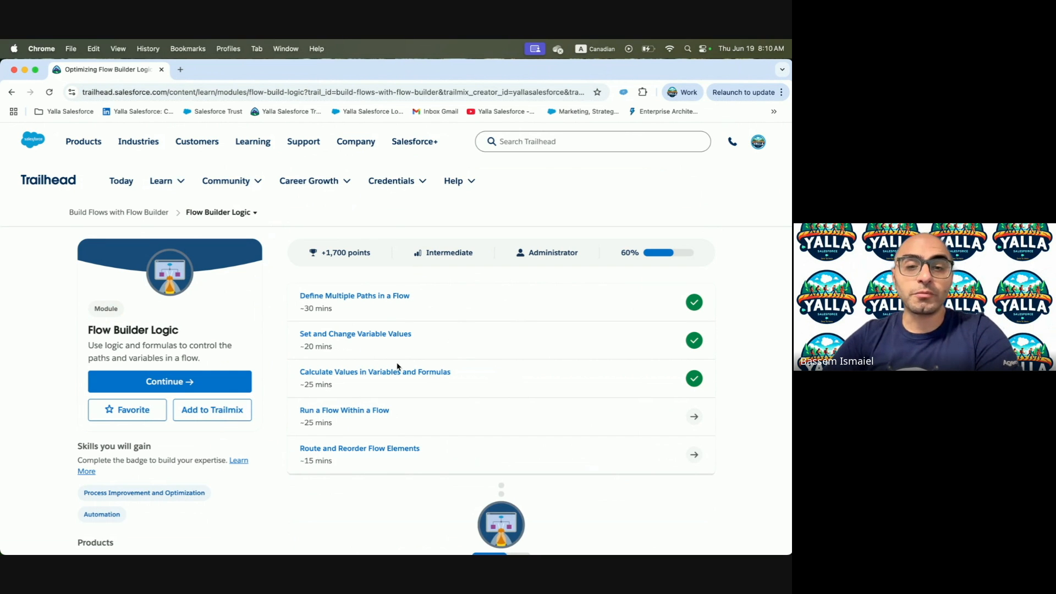
{"action": "left_click", "coordinate": [335, 413]}
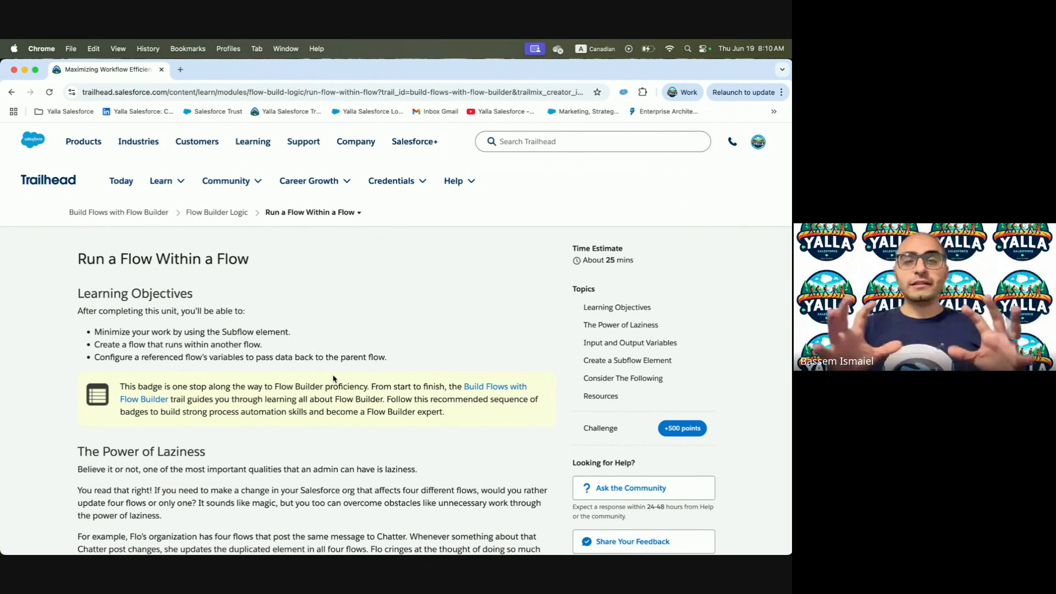
Read the Run a Flow Within a Flow unit from The Power of Laziness through the Create the Child Flow instructions
{"action": "scroll", "coordinate": [333, 379], "scroll_direction": "down", "scroll_amount": 5}
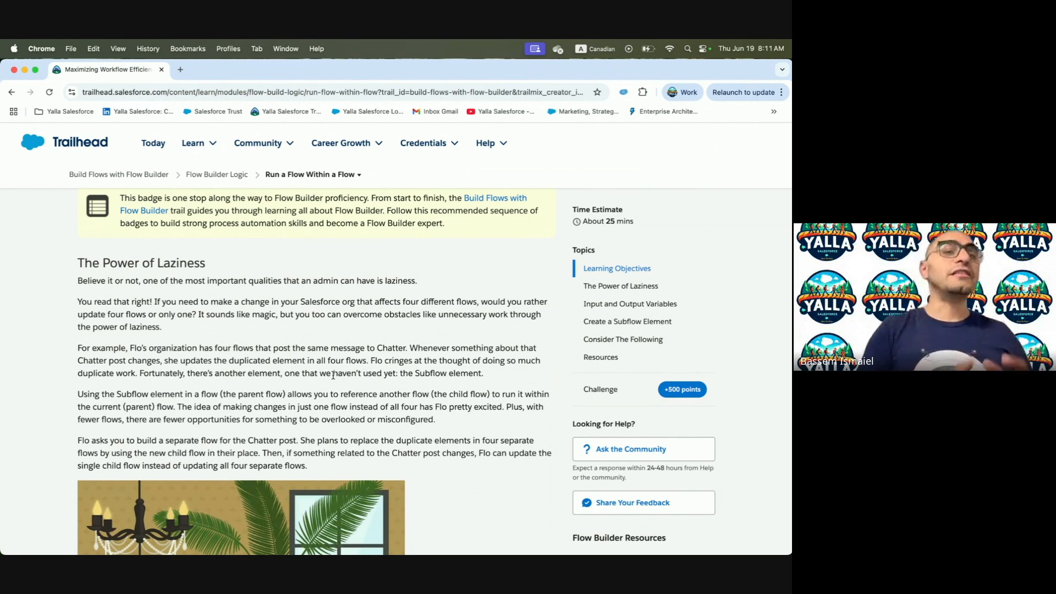
{"action": "scroll", "coordinate": [334, 375], "scroll_direction": "down", "scroll_amount": 2}
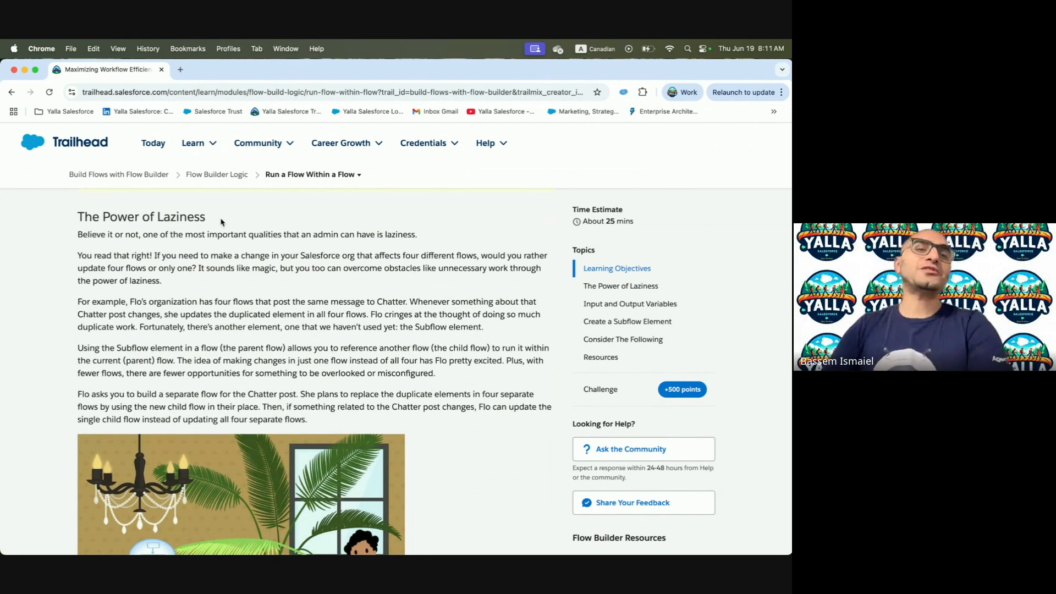
{"action": "left_click_drag", "start_coordinate": [77, 214], "coordinate": [231, 219]}
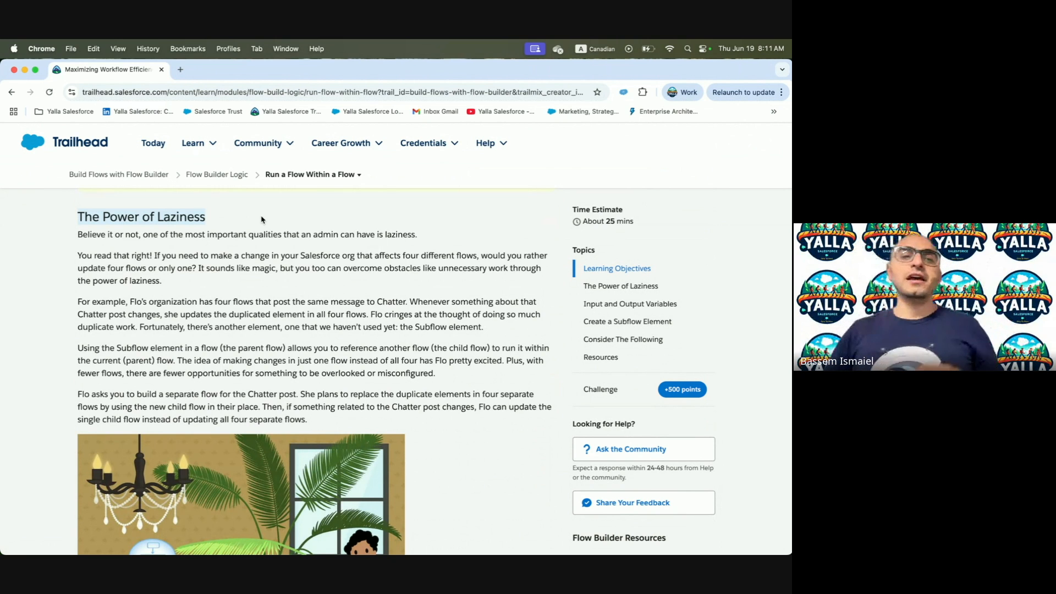
{"action": "scroll", "coordinate": [273, 290], "scroll_direction": "down", "scroll_amount": 1}
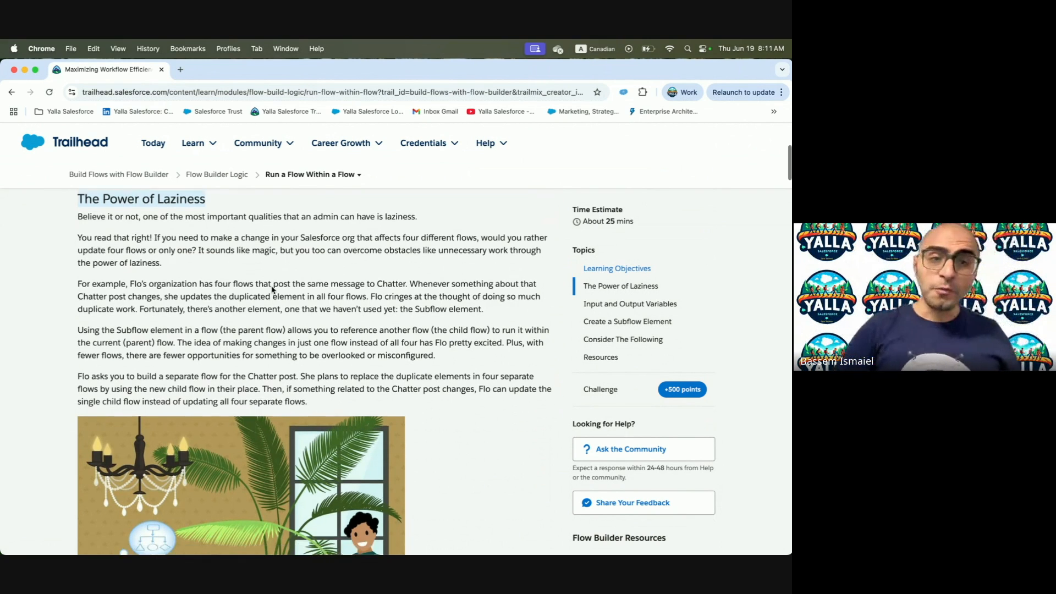
{"action": "scroll", "coordinate": [273, 289], "scroll_direction": "up", "scroll_amount": 2}
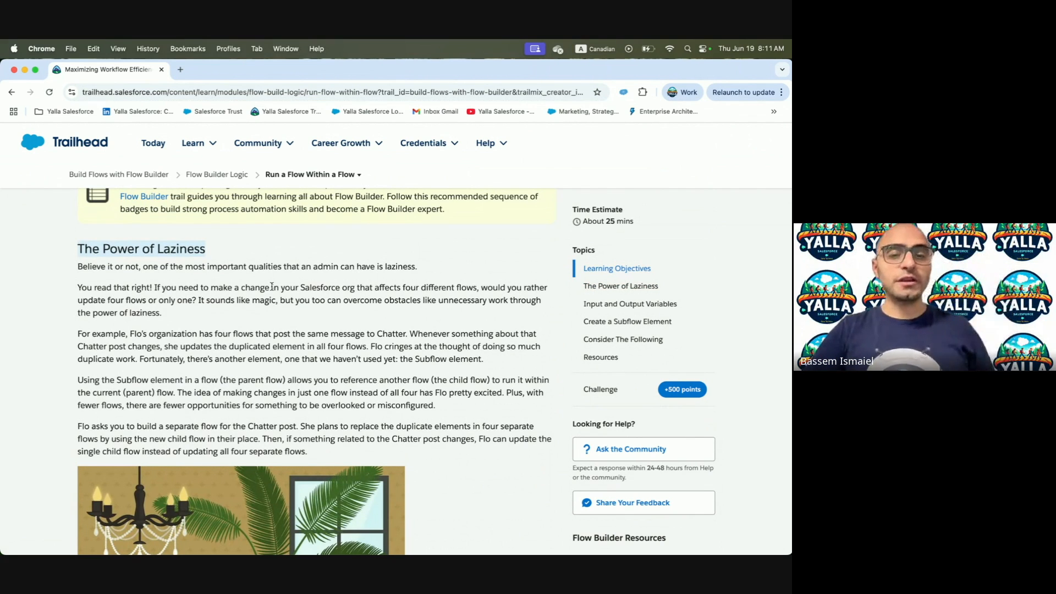
{"action": "scroll", "coordinate": [273, 286], "scroll_direction": "down", "scroll_amount": 10}
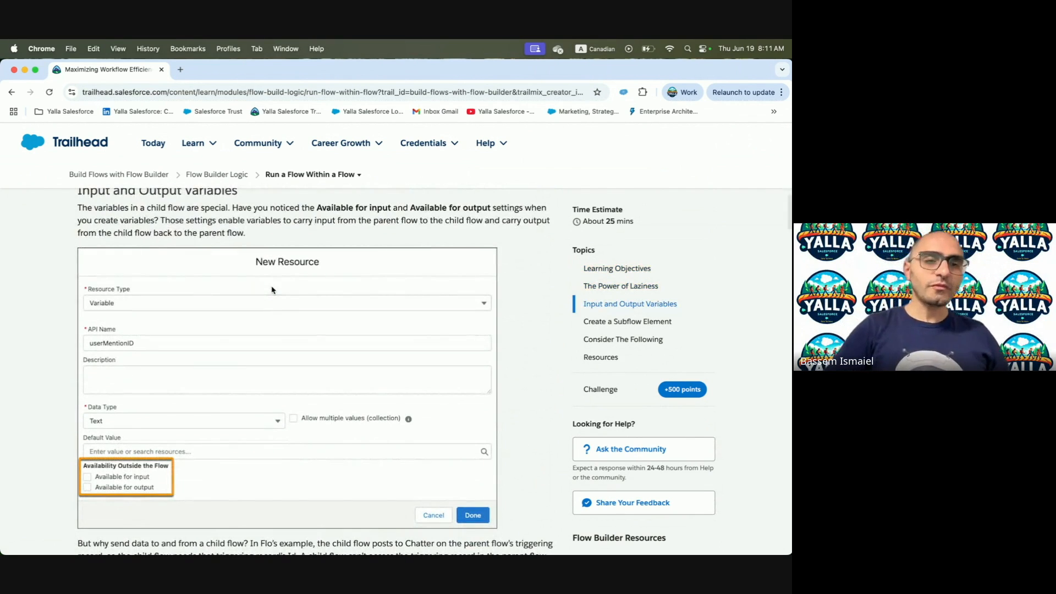
{"action": "scroll", "coordinate": [272, 290], "scroll_direction": "down", "scroll_amount": 1}
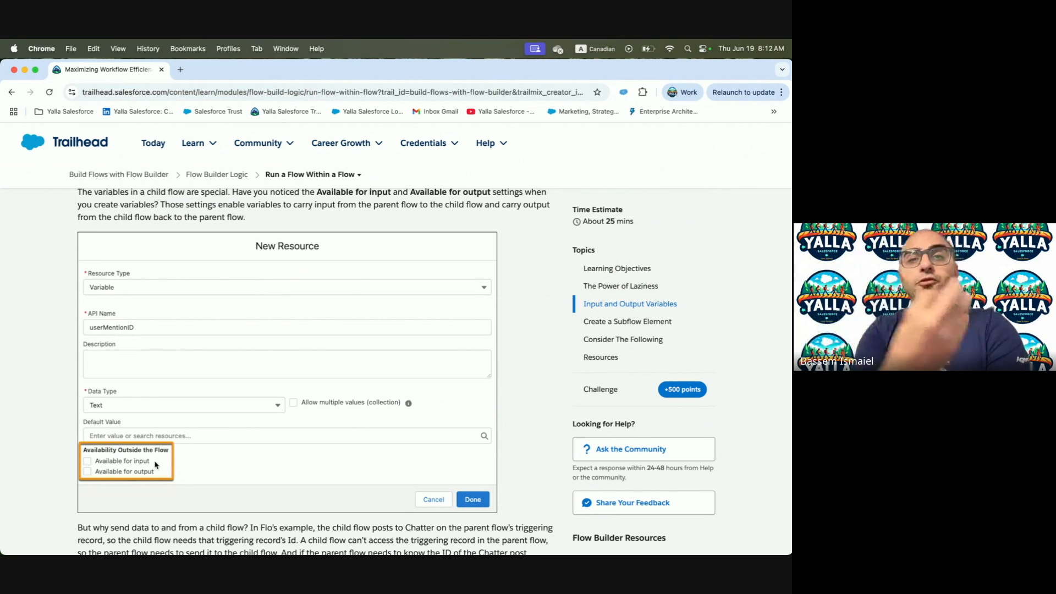
{"action": "scroll", "coordinate": [156, 465], "scroll_direction": "down", "scroll_amount": 6}
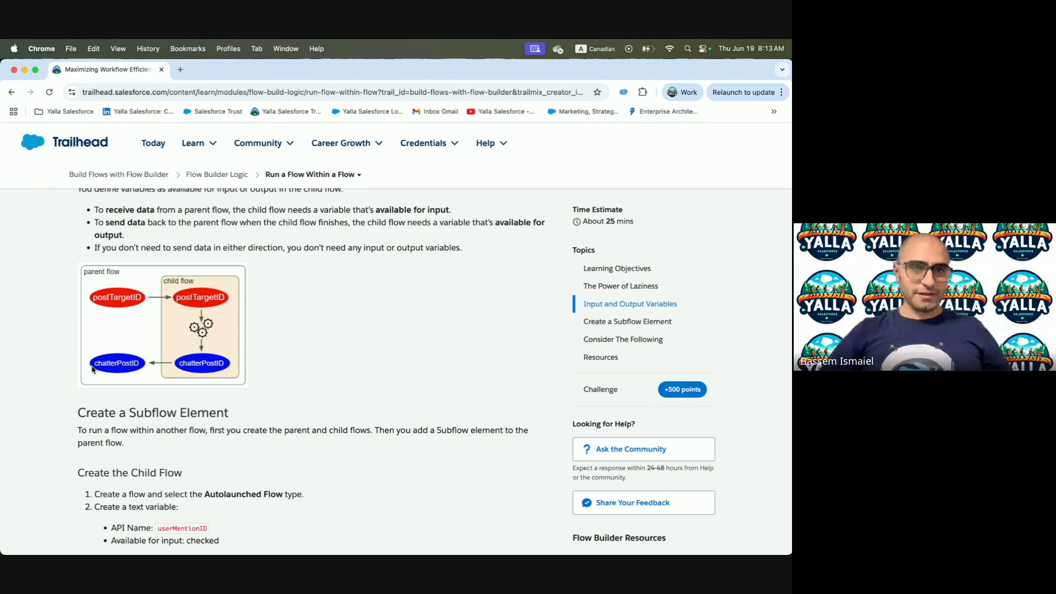
{"action": "scroll", "coordinate": [175, 342], "scroll_direction": "down", "scroll_amount": 3}
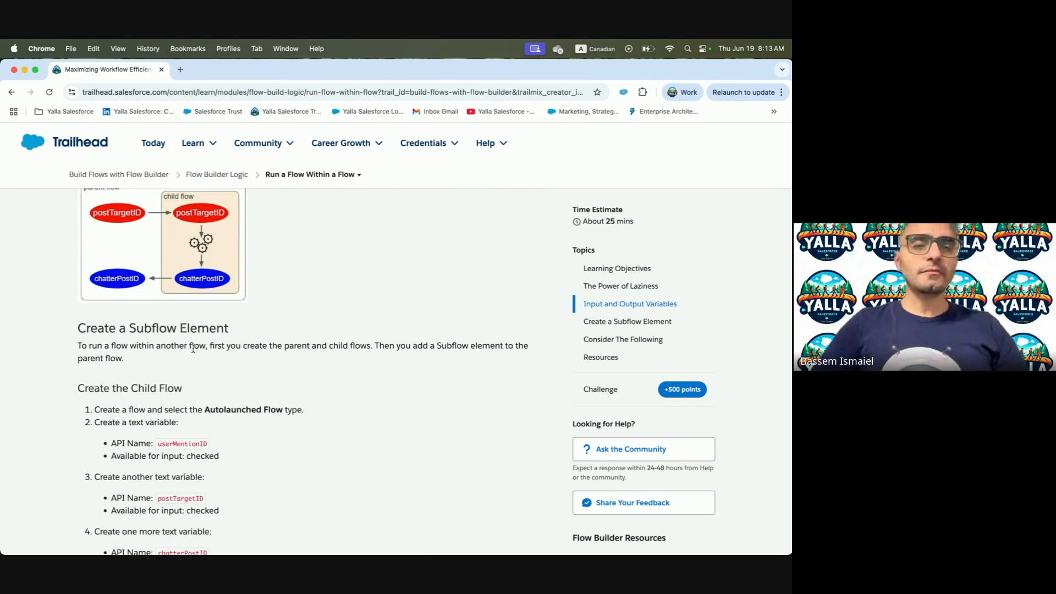
{"action": "scroll", "coordinate": [193, 349], "scroll_direction": "down", "scroll_amount": 2}
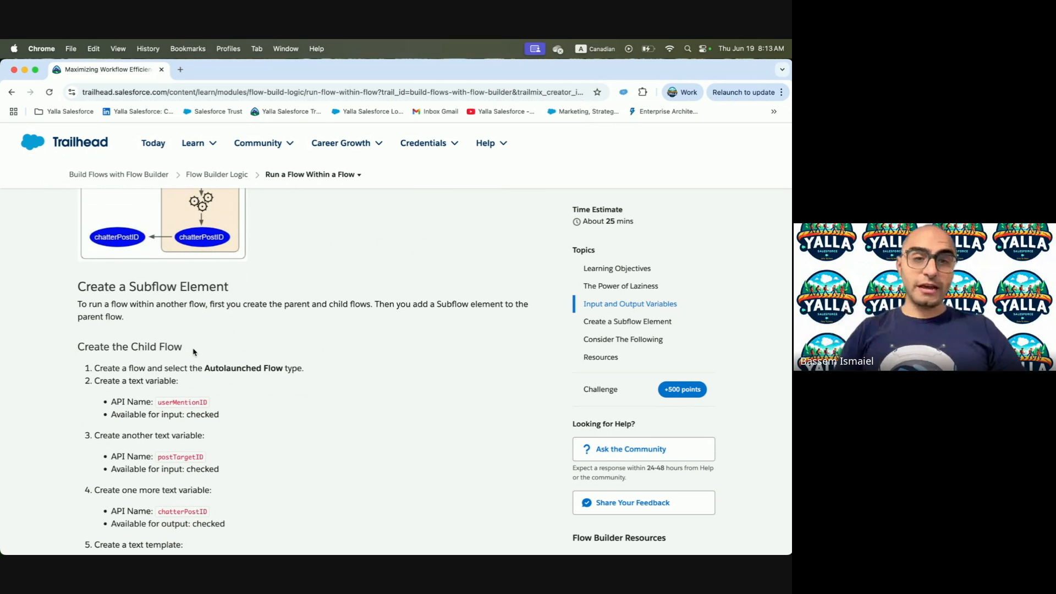
{"action": "scroll", "coordinate": [194, 352], "scroll_direction": "down", "scroll_amount": 5}
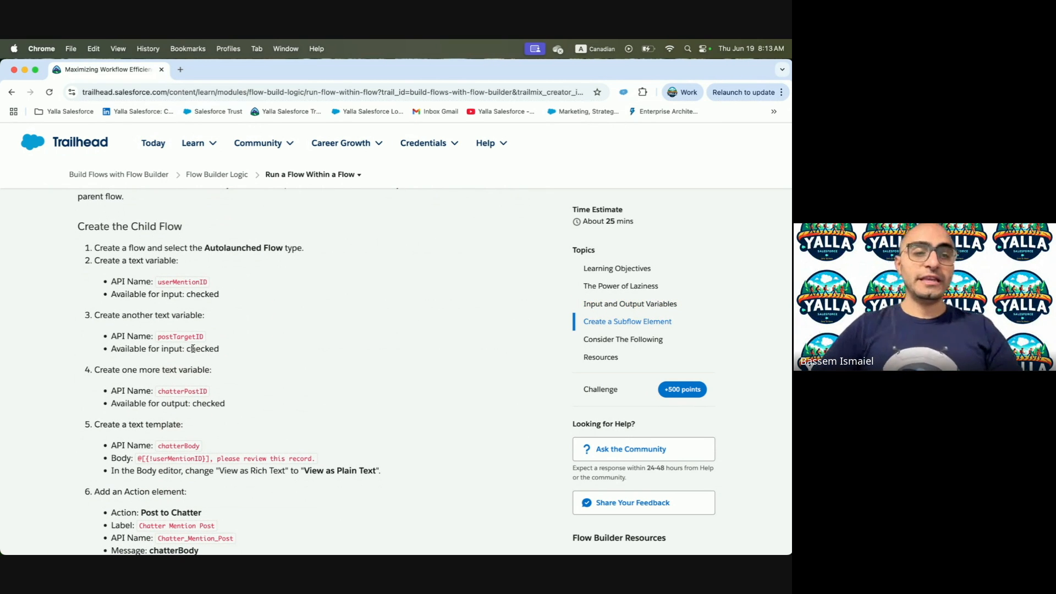
{"action": "key", "text": "ctrl+Right"}
{"action": "key", "text": "ctrl+Left"}
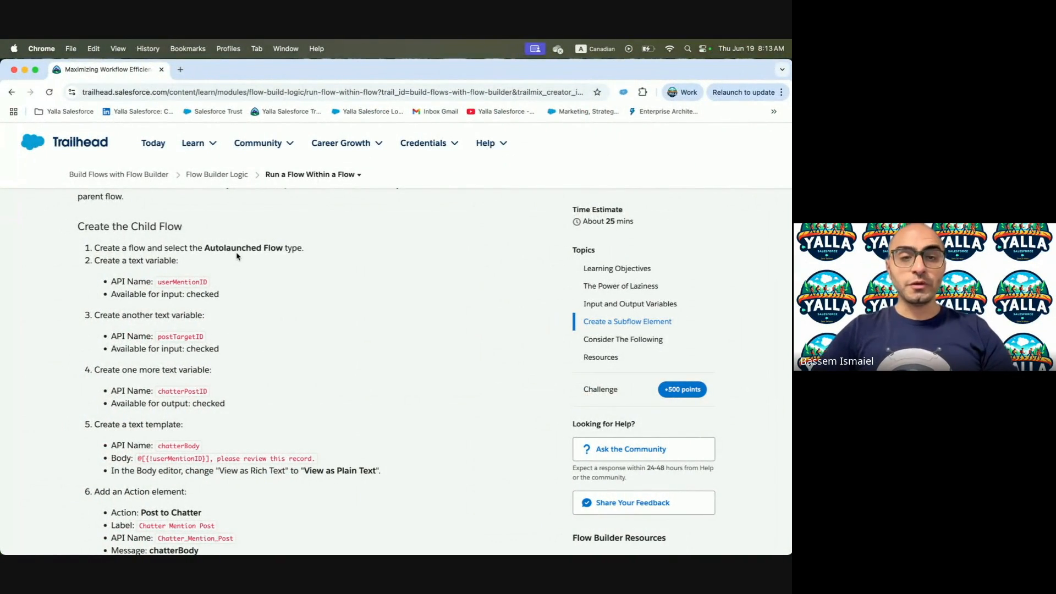
Switch to the Salesforce org, search Setup for "flow" and open the Flows page
{"action": "key", "text": "ctrl+Right"}
{"action": "left_click", "coordinate": [734, 136]}
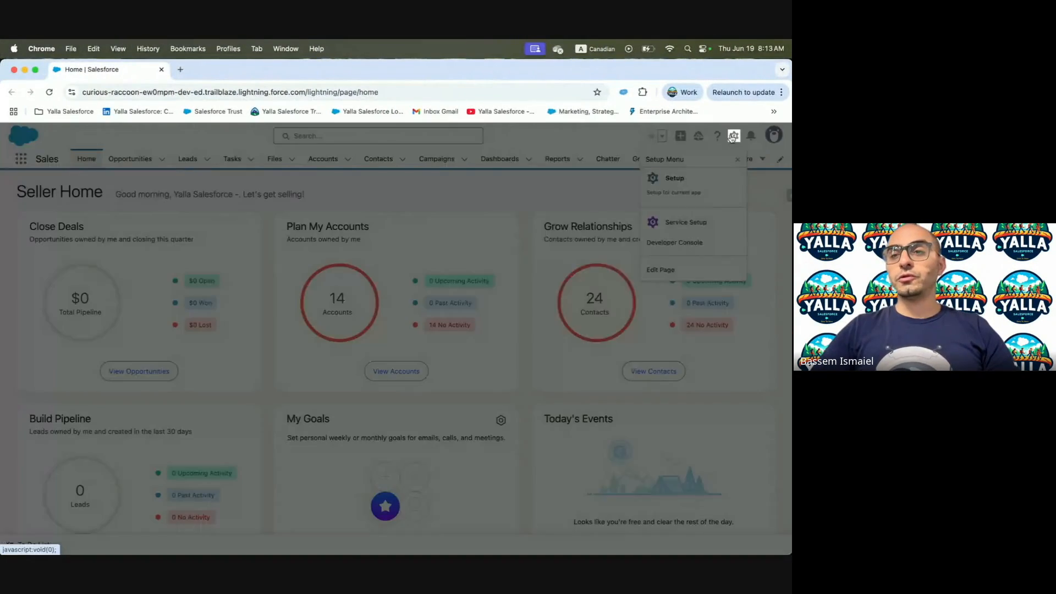
{"action": "left_click", "coordinate": [537, 299]}
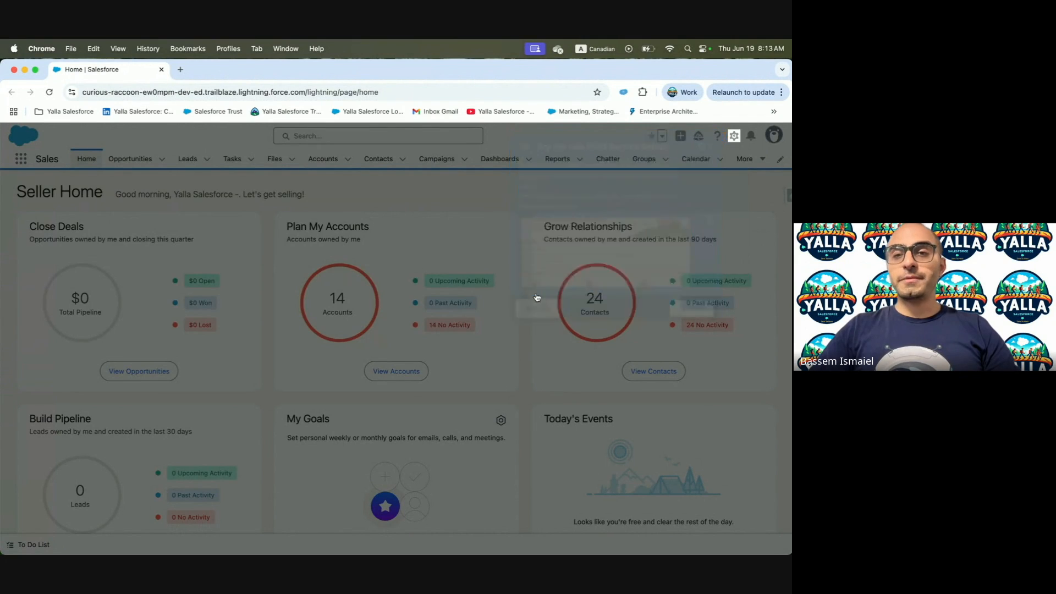
{"action": "left_click", "coordinate": [733, 136]}
{"action": "left_click", "coordinate": [686, 195]}
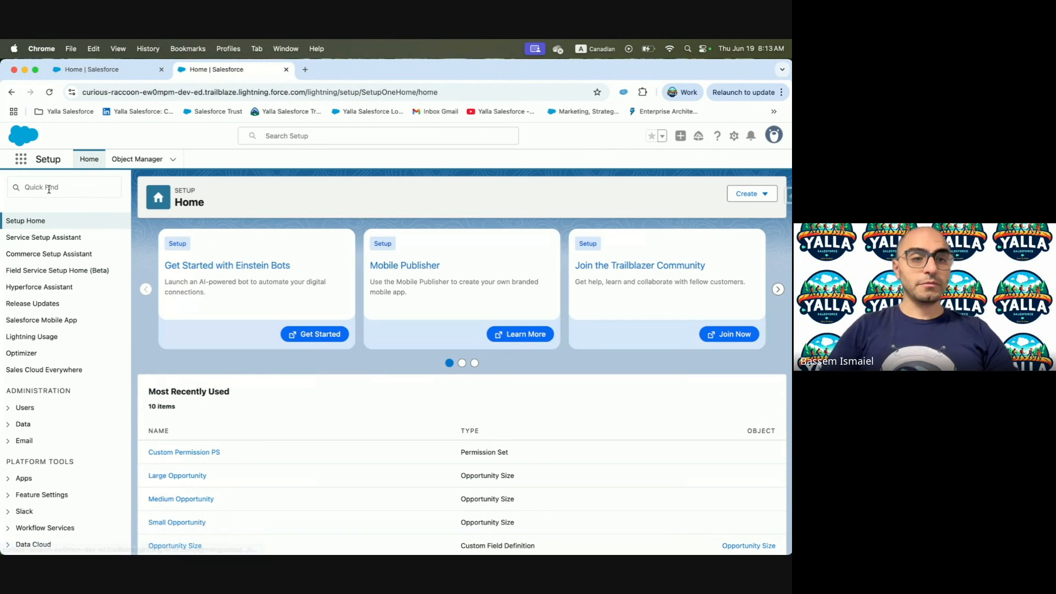
{"action": "left_click", "coordinate": [49, 190]}
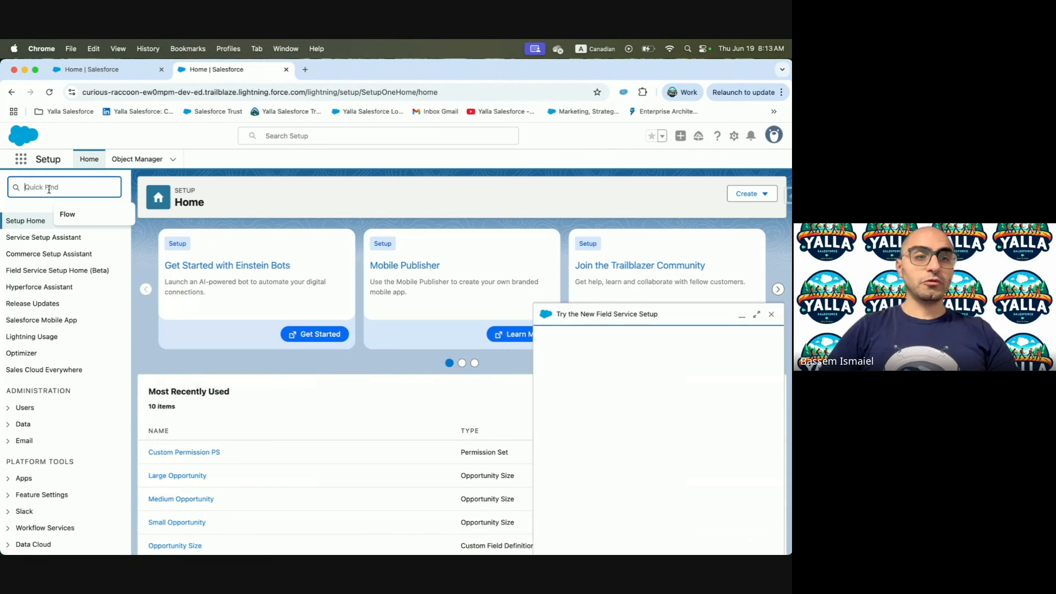
{"action": "left_click", "coordinate": [49, 189]}
{"action": "type", "text": "flow"}
{"action": "left_click", "coordinate": [37, 353]}
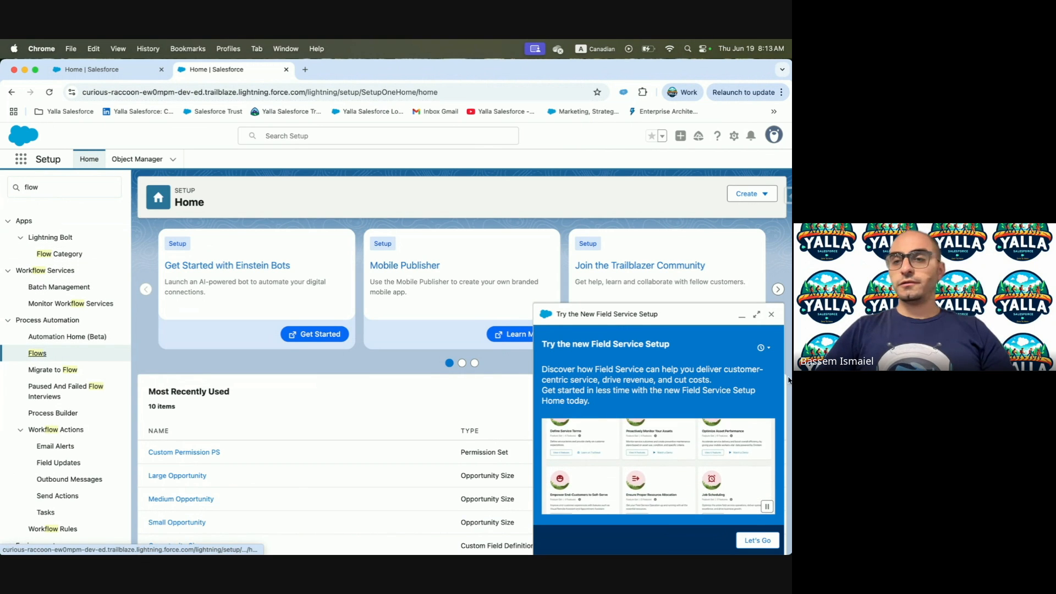
Create a new flow of the type Autolaunched Flow (No Trigger)
{"action": "left_click", "coordinate": [752, 194]}
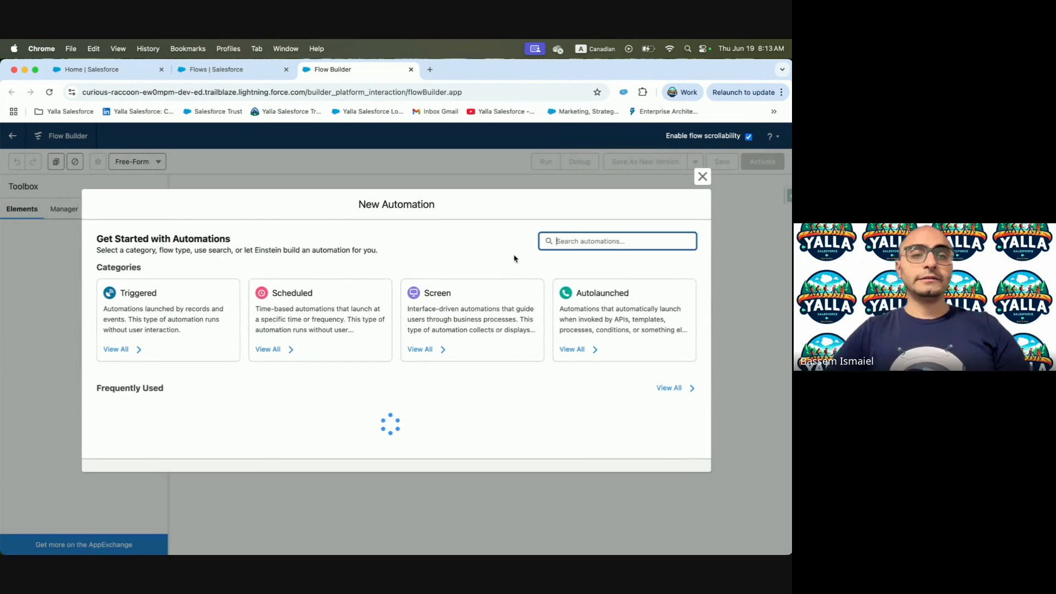
{"action": "left_click", "coordinate": [622, 313]}
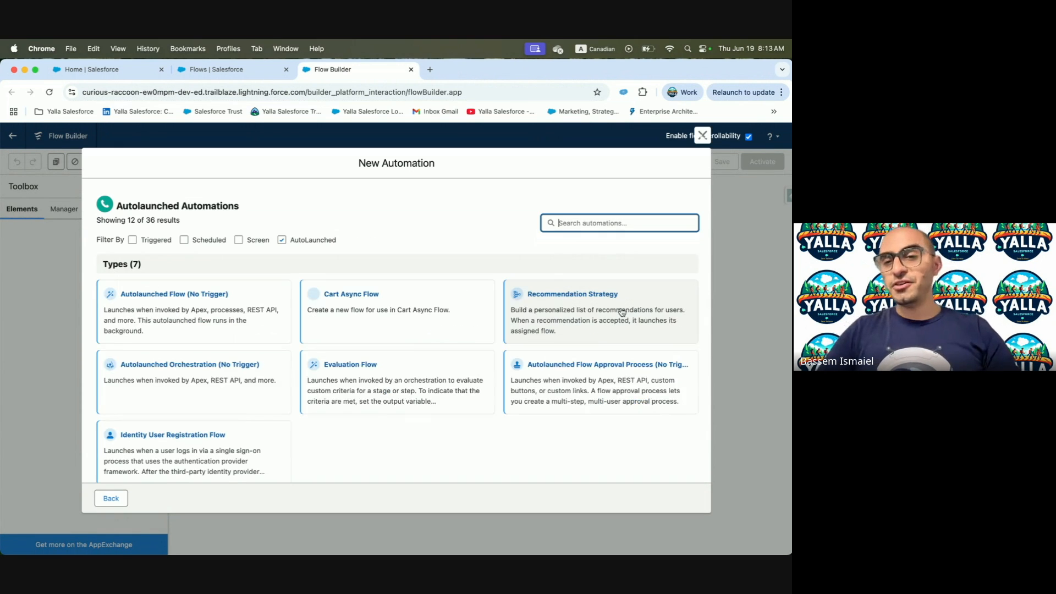
{"action": "left_click", "coordinate": [153, 303]}
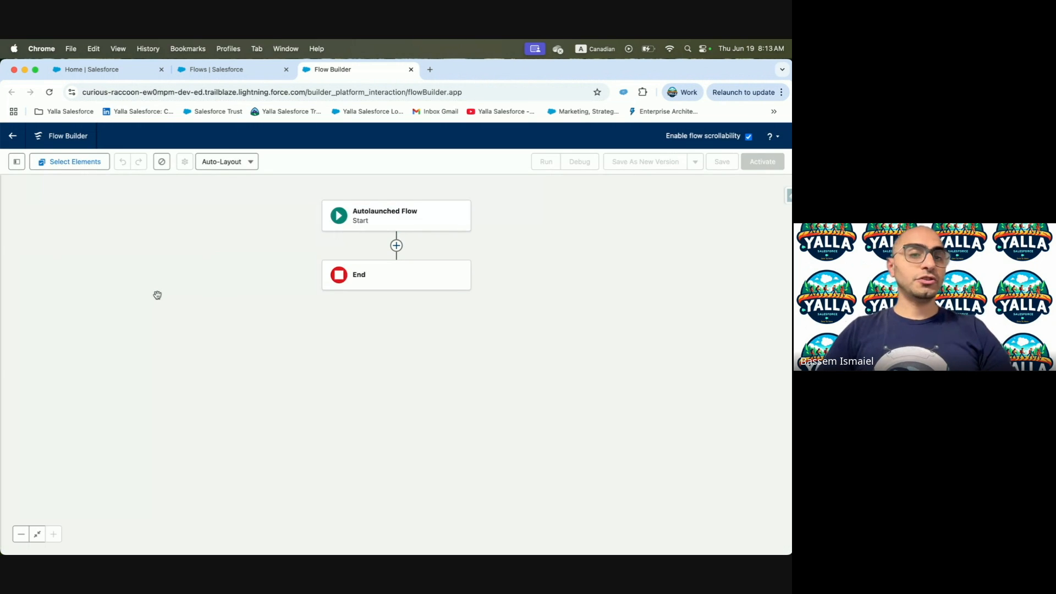
Return to the Trailhead unit, review the parent and child flow diagram, and copy the API name userMentionID from the child flow instructions
{"action": "key", "text": "ctrl+Left"}
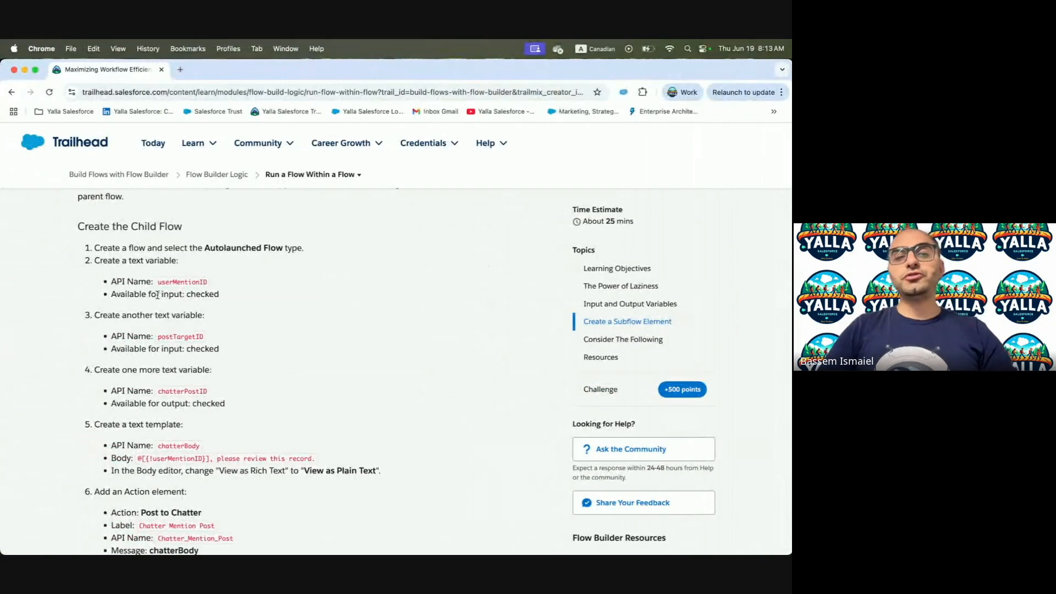
{"action": "scroll", "coordinate": [157, 295], "scroll_direction": "up", "scroll_amount": 1}
{"action": "scroll", "coordinate": [157, 295], "scroll_direction": "up", "scroll_amount": 5}
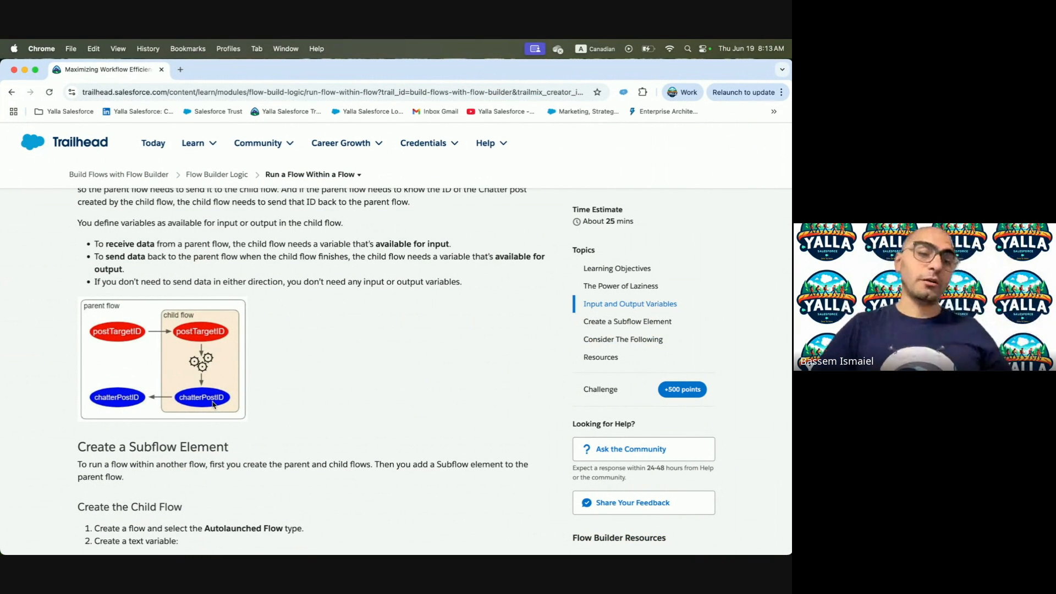
{"action": "scroll", "coordinate": [214, 404], "scroll_direction": "down", "scroll_amount": 2}
{"action": "scroll", "coordinate": [213, 404], "scroll_direction": "down", "scroll_amount": 1}
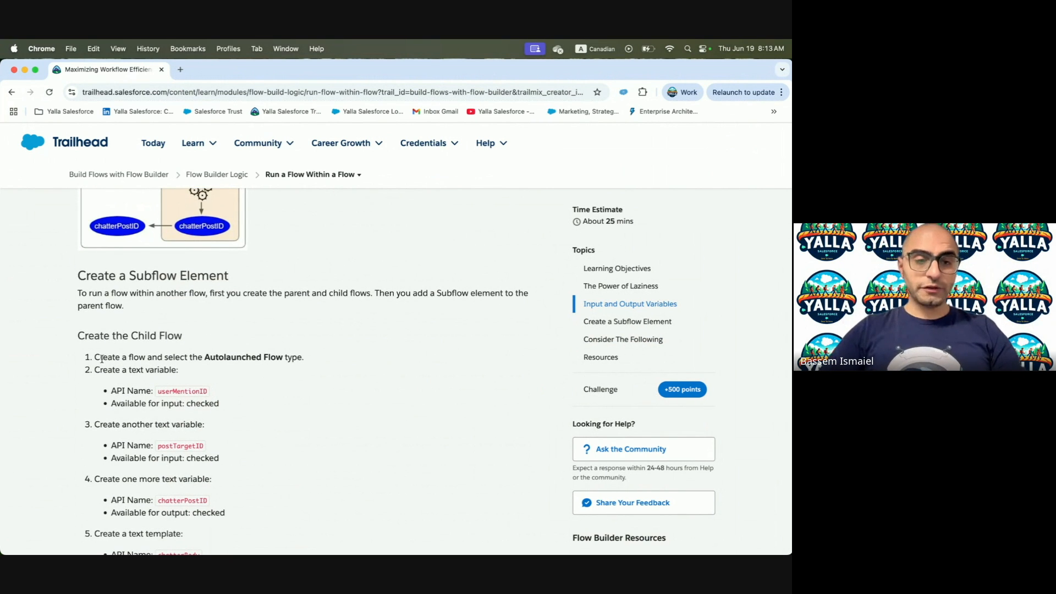
{"action": "left_click_drag", "start_coordinate": [158, 393], "coordinate": [211, 394]}
{"action": "key", "text": "super+c"}
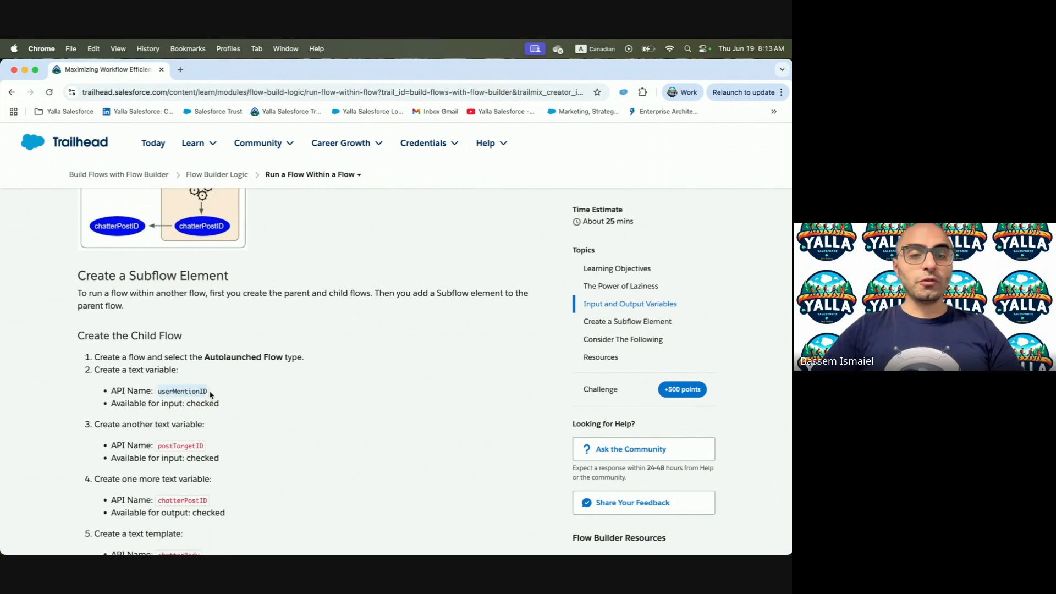
In Flow Builder, start a new resource of type Variable with the data type Text
{"action": "key", "text": "ctrl+Right"}
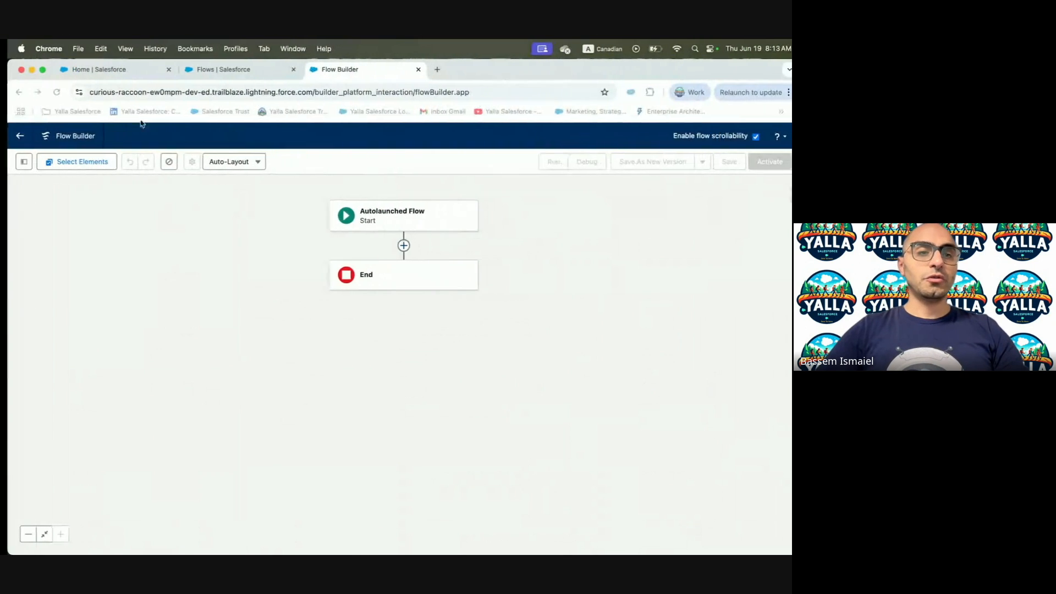
{"action": "left_click", "coordinate": [18, 162]}
{"action": "left_click", "coordinate": [64, 259]}
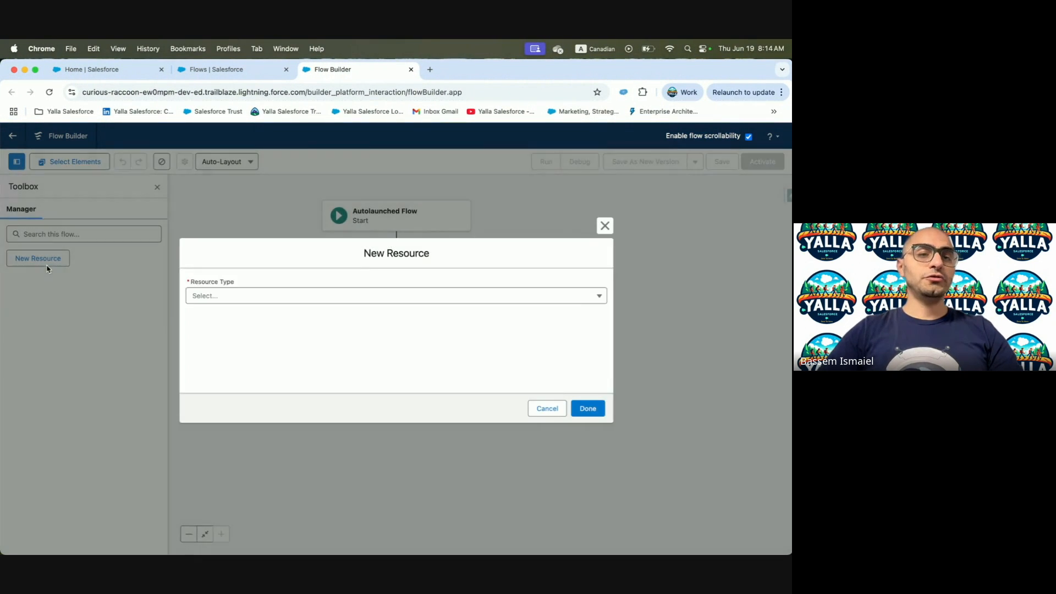
{"action": "left_click", "coordinate": [273, 295]}
{"action": "left_click", "coordinate": [238, 319]}
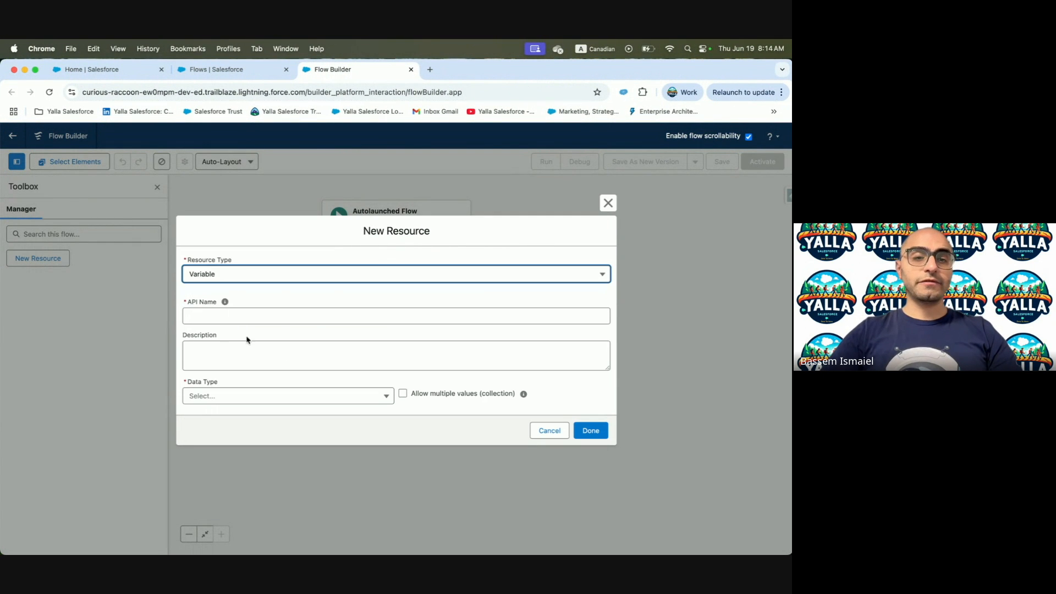
{"action": "left_click", "coordinate": [248, 397]}
{"action": "left_click", "coordinate": [232, 417]}
Use userMentionID as the variable's API name and description, make it available for input, and save the resource
{"action": "left_click", "coordinate": [219, 280]}
{"action": "key", "text": "super+v"}
{"action": "left_click", "coordinate": [229, 324]}
{"action": "key", "text": "super+v"}
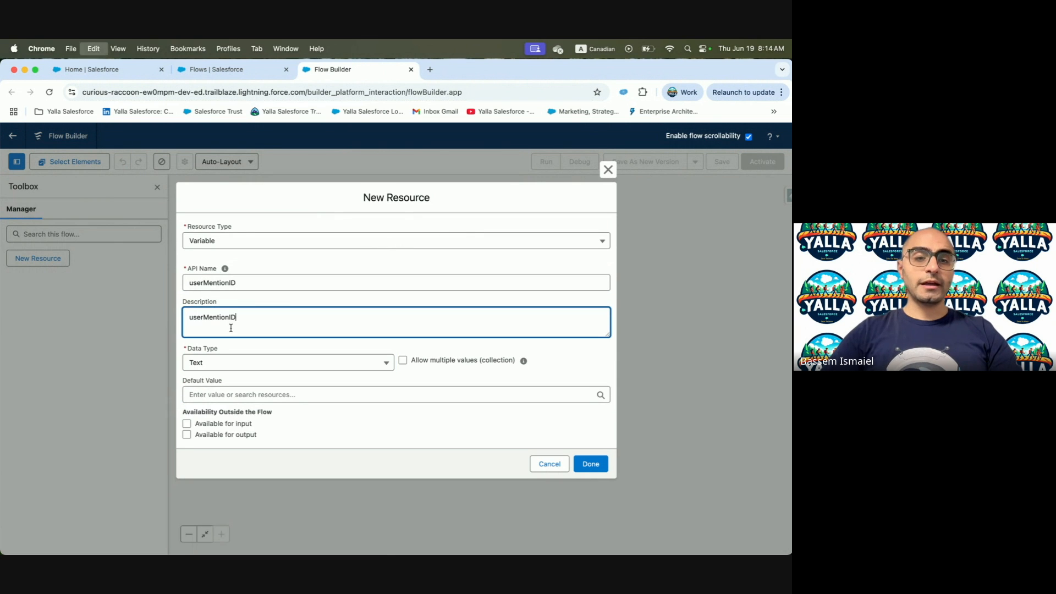
{"action": "left_click", "coordinate": [186, 427]}
{"action": "left_click", "coordinate": [591, 464]}
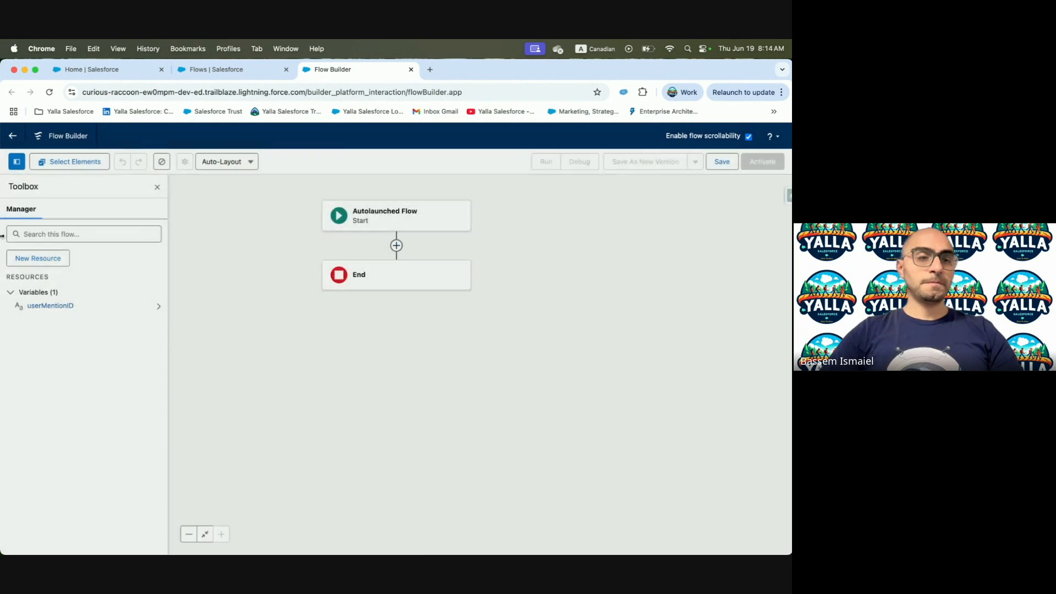
Start another new resource in the flow and copy the API name postTargetID from the Trailhead child flow instructions
{"action": "left_click", "coordinate": [66, 259]}
{"action": "key", "text": "super+grave"}
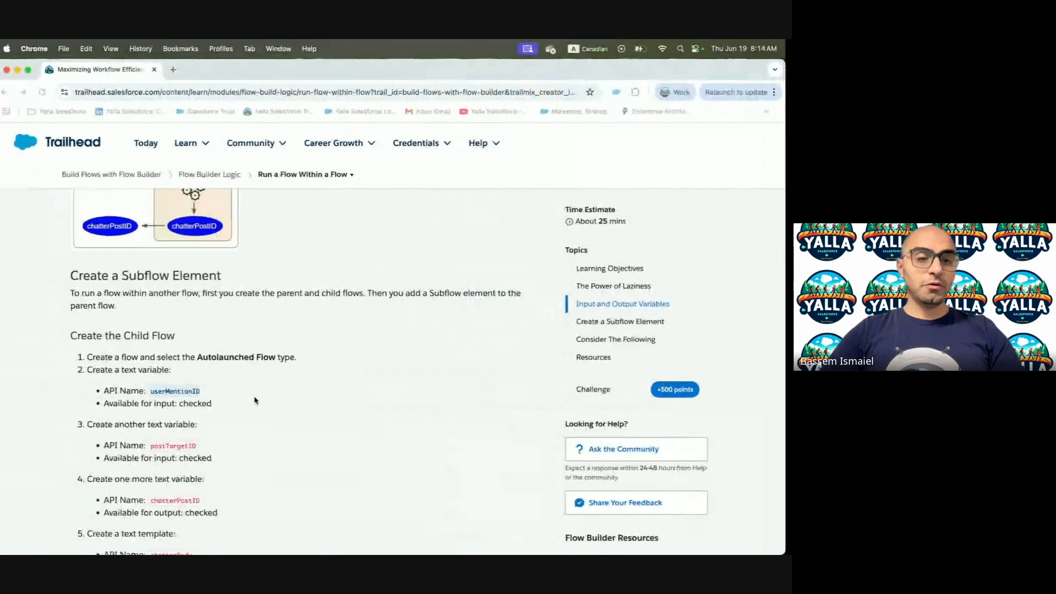
{"action": "scroll", "coordinate": [254, 400], "scroll_direction": "down", "scroll_amount": 2}
{"action": "left_click_drag", "start_coordinate": [158, 402], "coordinate": [201, 403]}
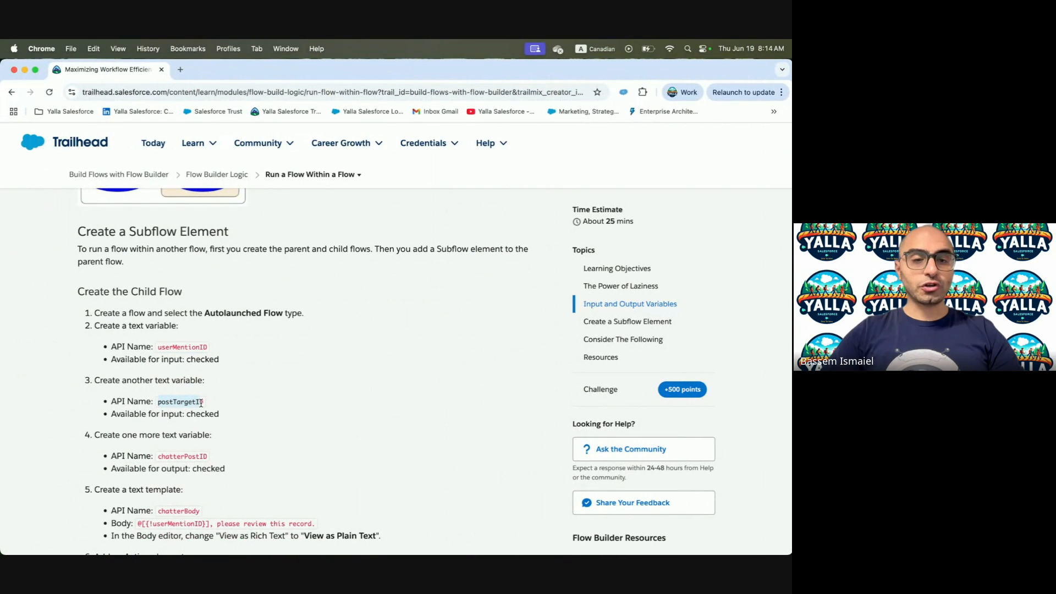
{"action": "key", "text": "super+c"}
{"action": "key", "text": "super+grave"}
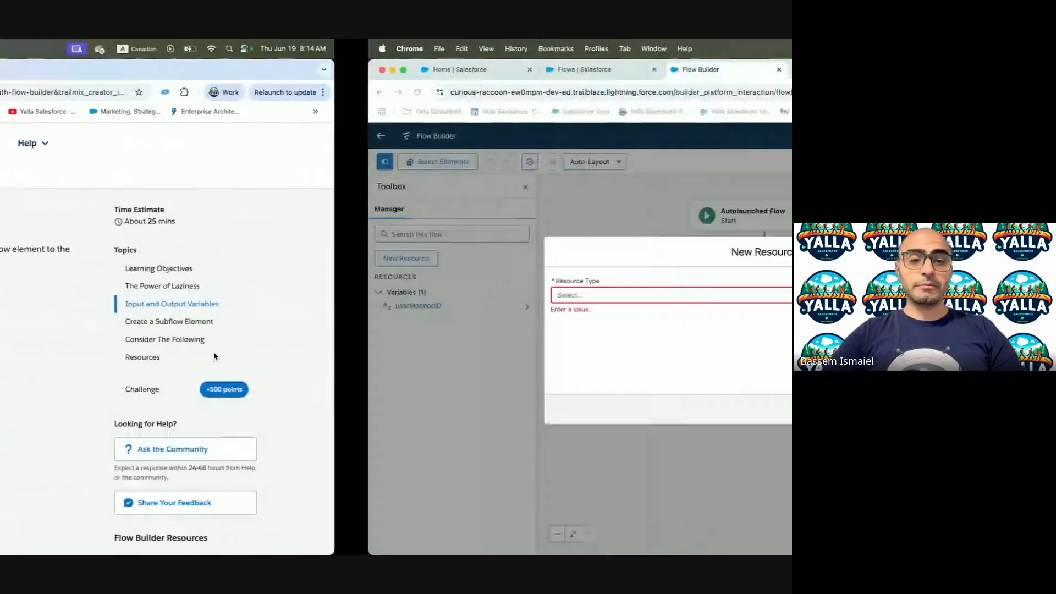
In Flow Builder, set the new resource's type to Variable and its data type to Text
{"action": "left_click", "coordinate": [259, 296]}
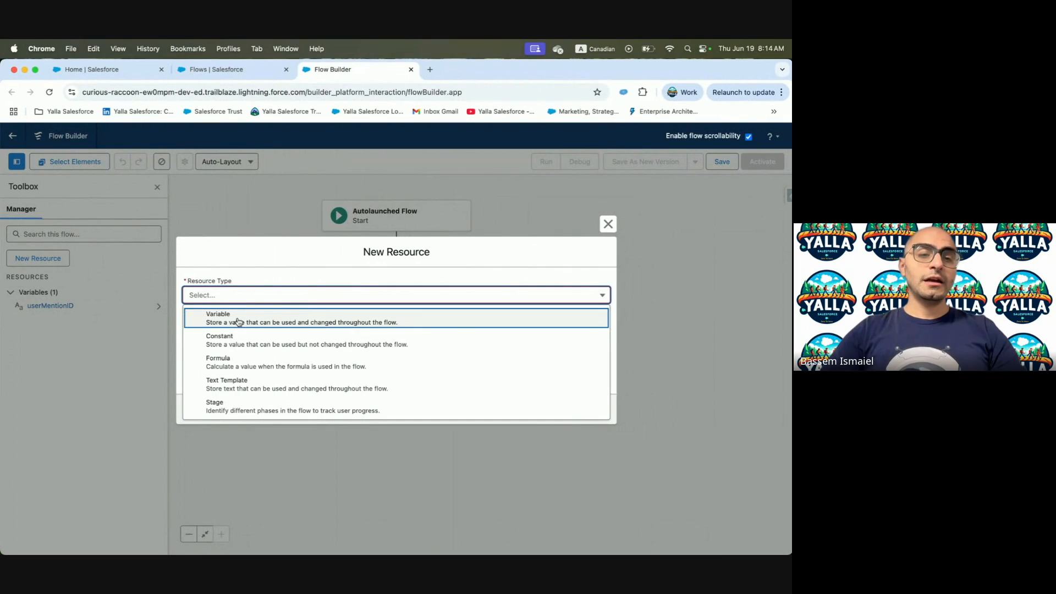
{"action": "left_click", "coordinate": [239, 321]}
{"action": "left_click", "coordinate": [243, 405]}
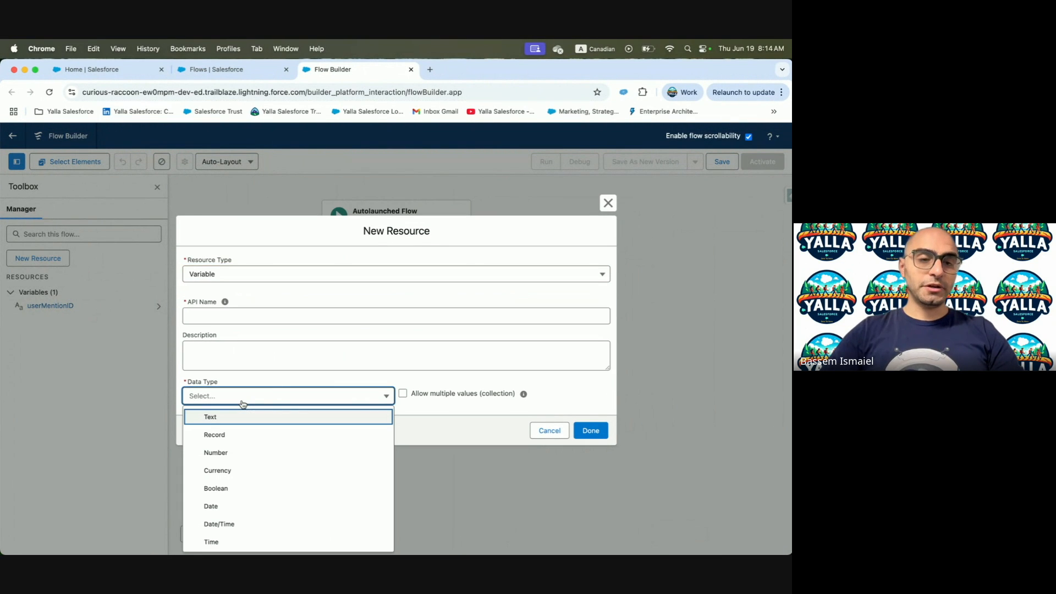
{"action": "left_click", "coordinate": [242, 417]}
Enter postTargetID as the variable's API name and description, make it available for input, and save the resource
{"action": "left_click", "coordinate": [235, 282]}
{"action": "type", "text": "postTargetID"}
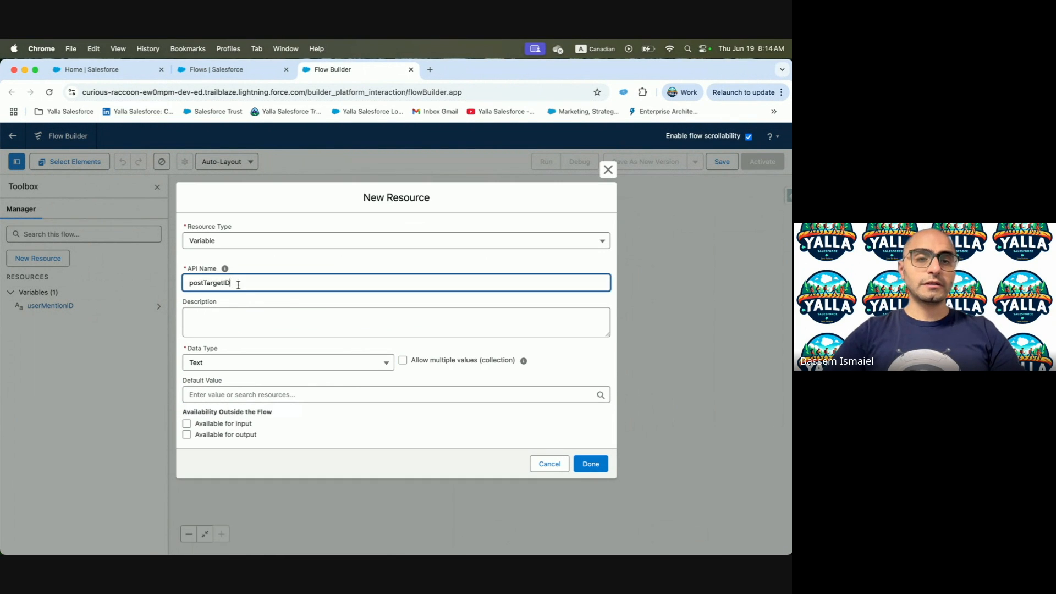
{"action": "left_click", "coordinate": [247, 315]}
{"action": "key", "text": "super+v"}
{"action": "left_click", "coordinate": [186, 423]}
{"action": "left_click", "coordinate": [591, 465]}
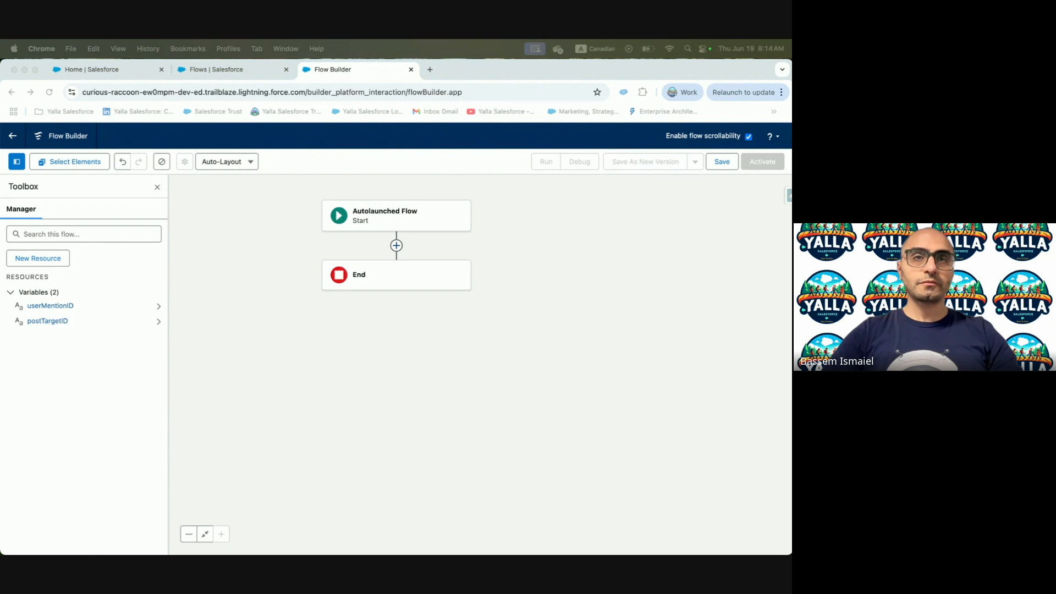
Copy the API name chatterPostID from the Trailhead child flow instructions and return to Flow Builder
{"action": "key", "text": "ctrl+Left"}
{"action": "scroll", "coordinate": [304, 350], "scroll_direction": "down", "scroll_amount": 2}
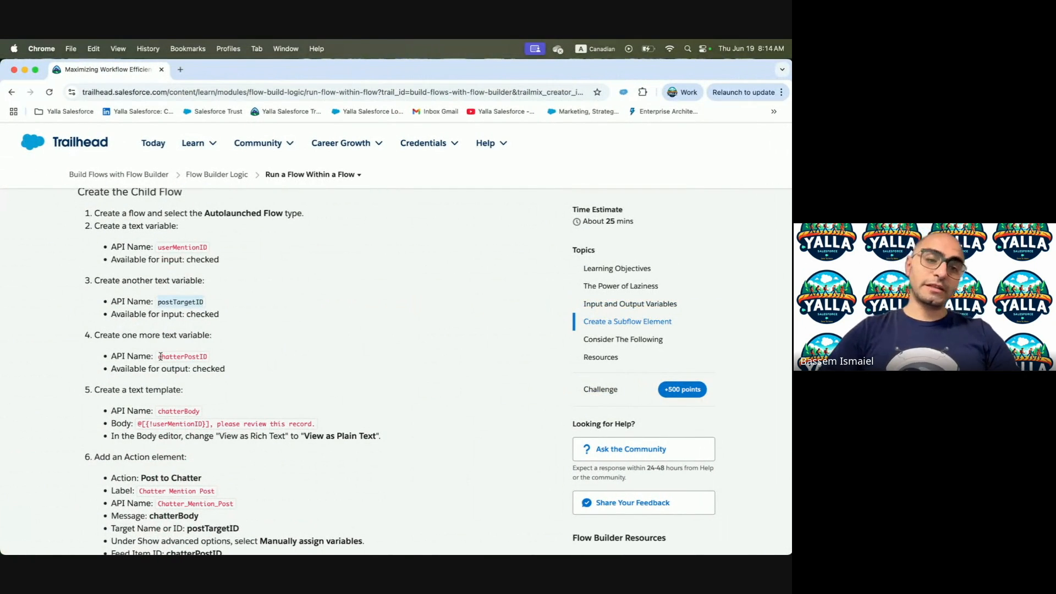
{"action": "left_click_drag", "start_coordinate": [159, 356], "coordinate": [201, 356]}
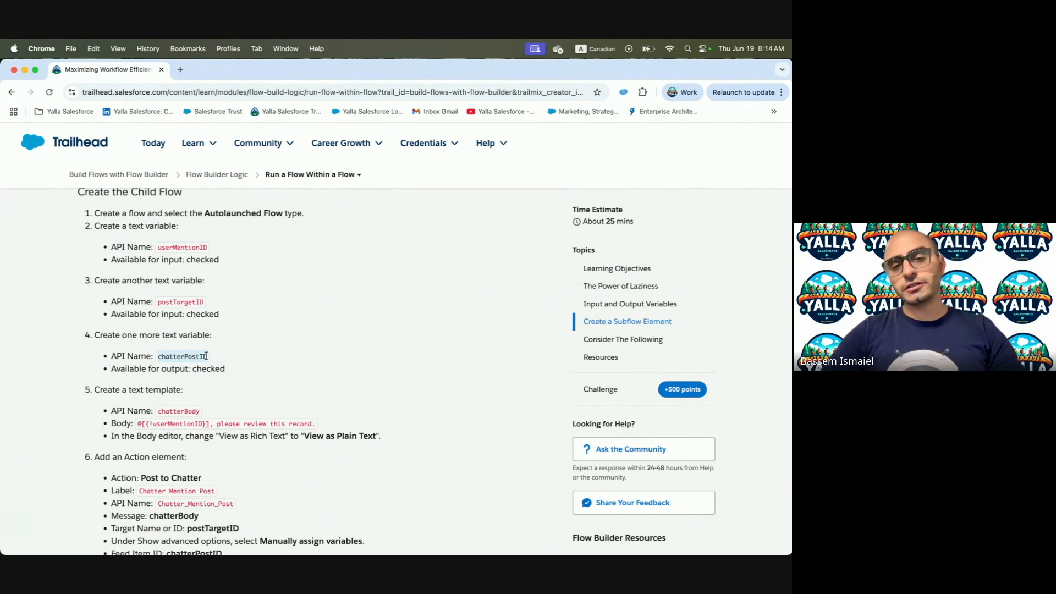
{"action": "key", "text": "ctrl+Right"}
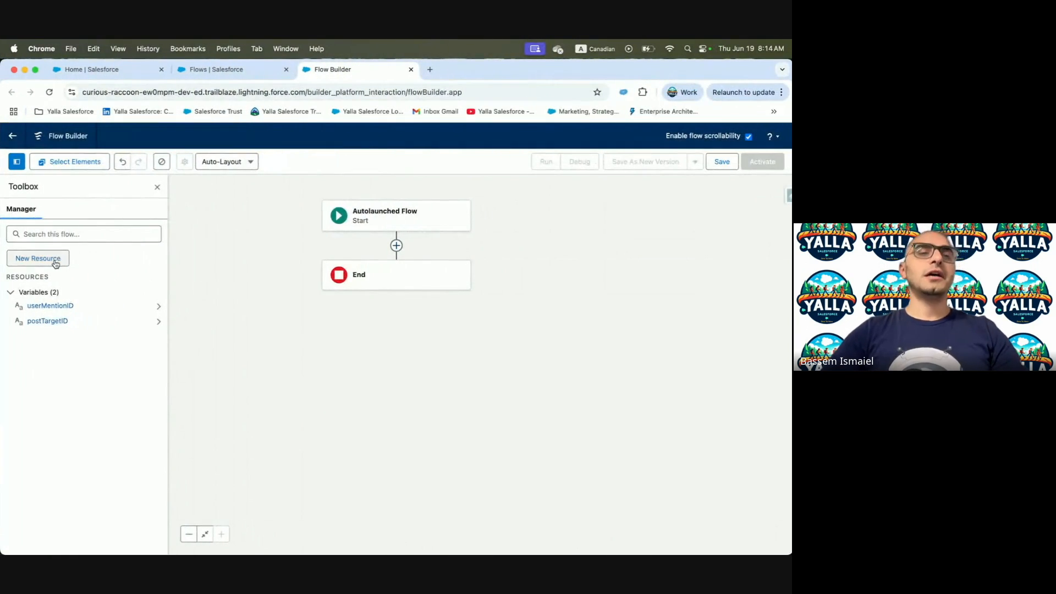
Start a third flow resource of type Variable with the data type Text
{"action": "left_click", "coordinate": [54, 259]}
{"action": "left_click", "coordinate": [333, 301]}
{"action": "left_click", "coordinate": [265, 319]}
{"action": "left_click", "coordinate": [222, 403]}
{"action": "left_click", "coordinate": [243, 414]}
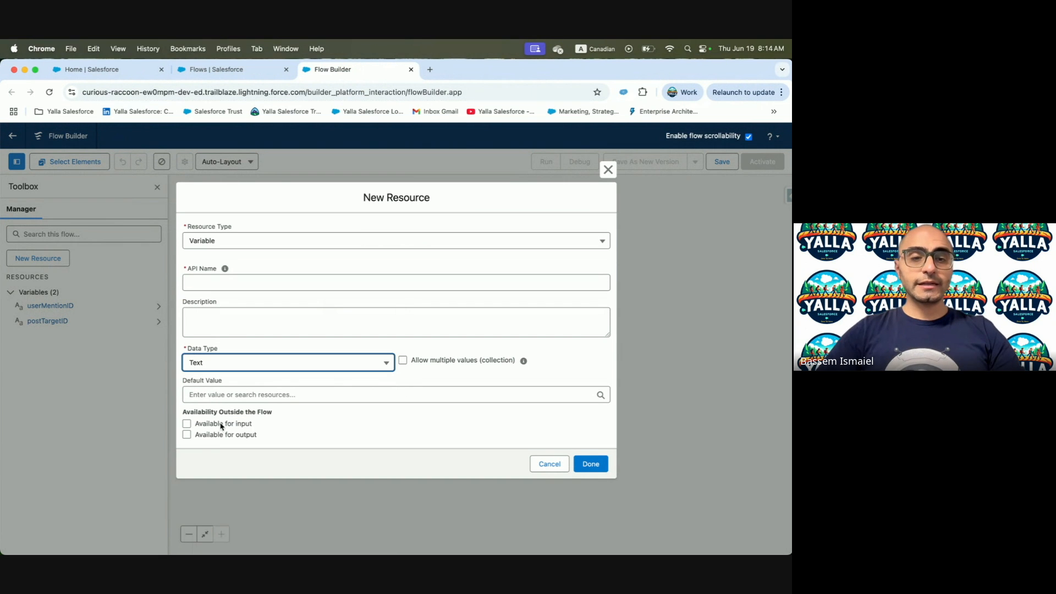
Make the variable available for output, use chatterPostID as its API name and description, and save it
{"action": "left_click", "coordinate": [203, 436]}
{"action": "left_click", "coordinate": [252, 282]}
{"action": "key", "text": "super+v"}
{"action": "left_click", "coordinate": [252, 315]}
{"action": "key", "text": "super+v"}
{"action": "left_click", "coordinate": [587, 464]}
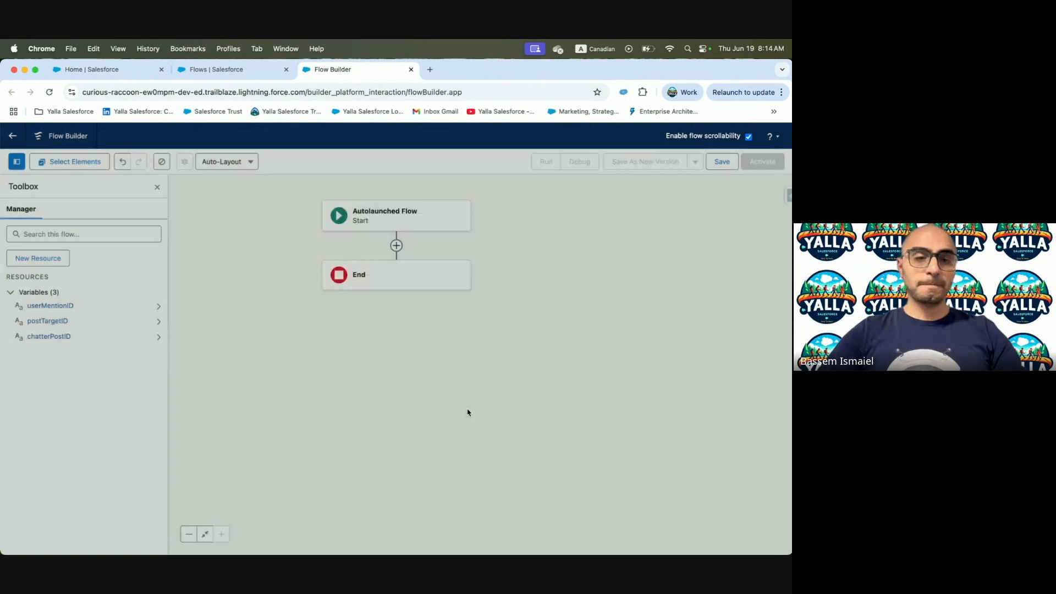
Copy the API name chatterBody from the Trailhead instructions and start a new Text Template resource in Flow Builder
{"action": "key", "text": "ctrl+Left"}
{"action": "scroll", "coordinate": [228, 381], "scroll_direction": "down", "scroll_amount": 3}
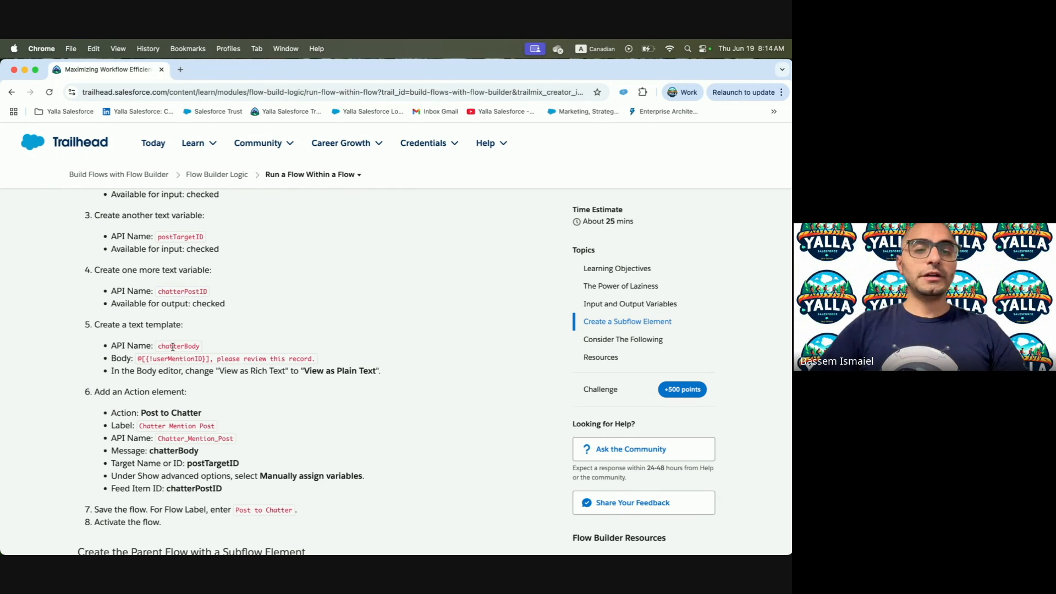
{"action": "key", "text": "ctrl+Right"}
{"action": "left_click", "coordinate": [50, 259]}
{"action": "left_click", "coordinate": [269, 296]}
{"action": "left_click", "coordinate": [240, 384]}
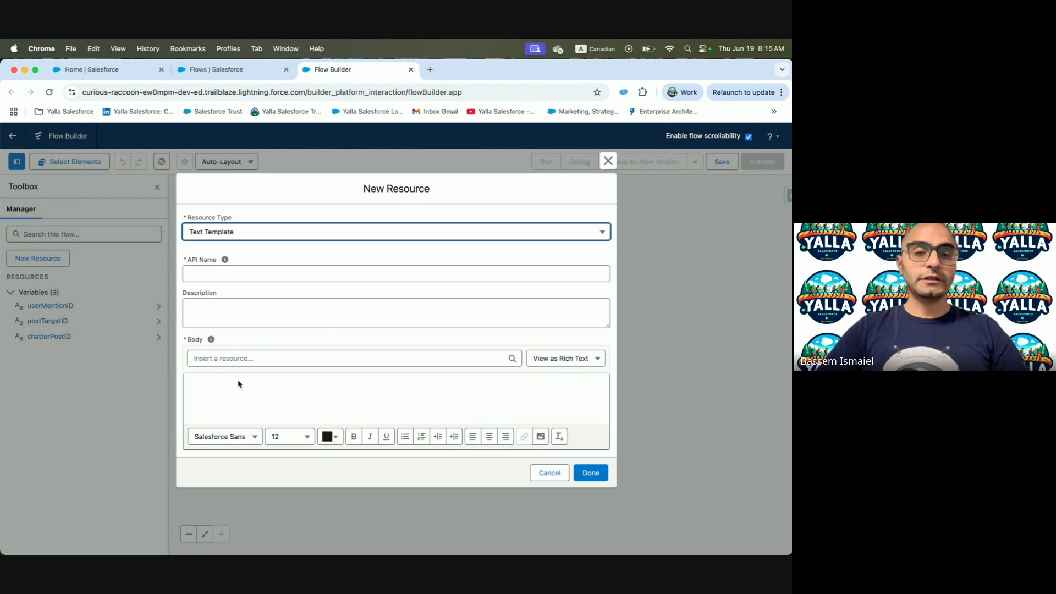
Use chatterBody as the text template's API name and description, and set its body editor to View as Plain Text
{"action": "left_click", "coordinate": [199, 273]}
{"action": "key", "text": "super+v"}
{"action": "left_click", "coordinate": [300, 308]}
{"action": "key", "text": "super+v"}
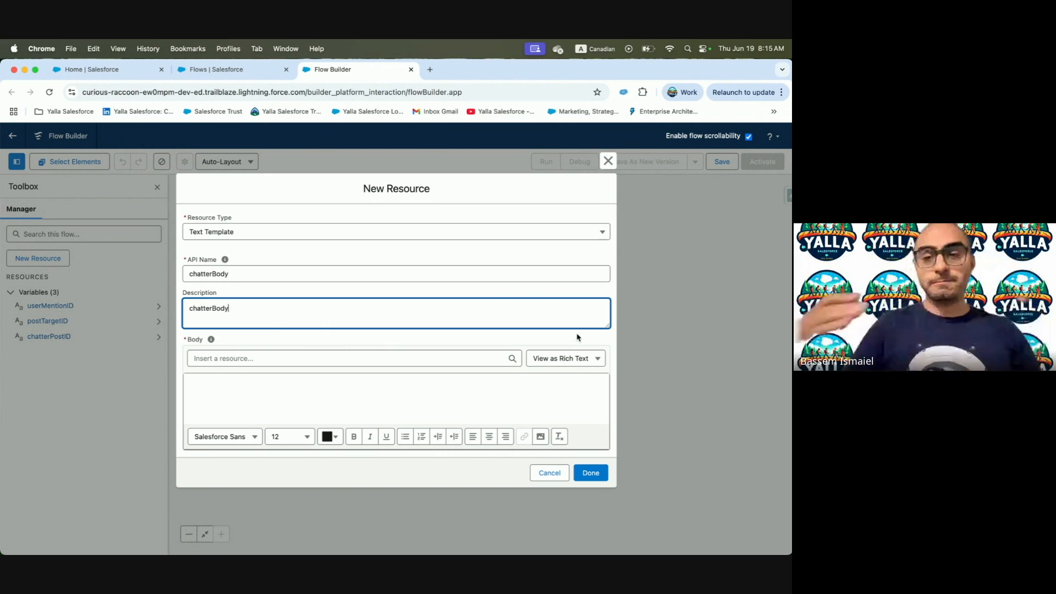
{"action": "left_click", "coordinate": [593, 356]}
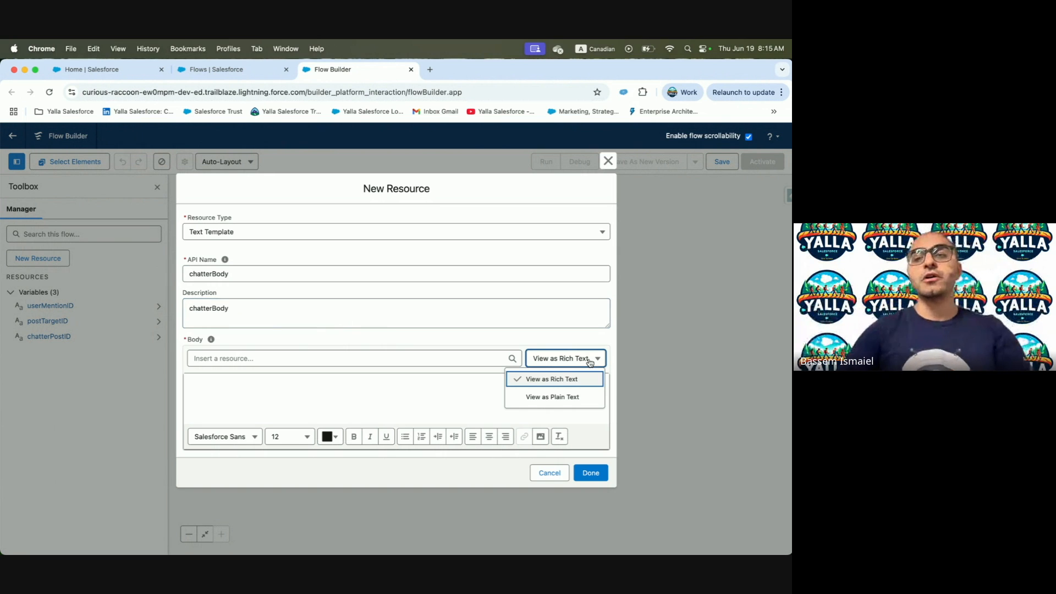
{"action": "left_click", "coordinate": [578, 396]}
Following the Trailhead body text, insert the userMentionID variable into the template body and wrap it as @[{!userMentionID}]
{"action": "key", "text": "ctrl+Left"}
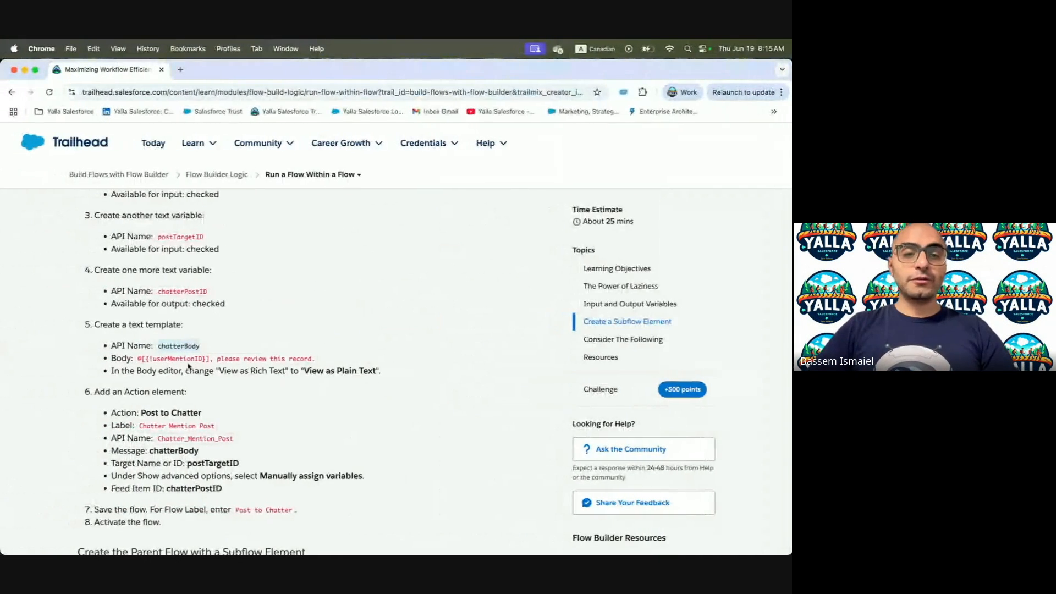
{"action": "key", "text": "ctrl+Right"}
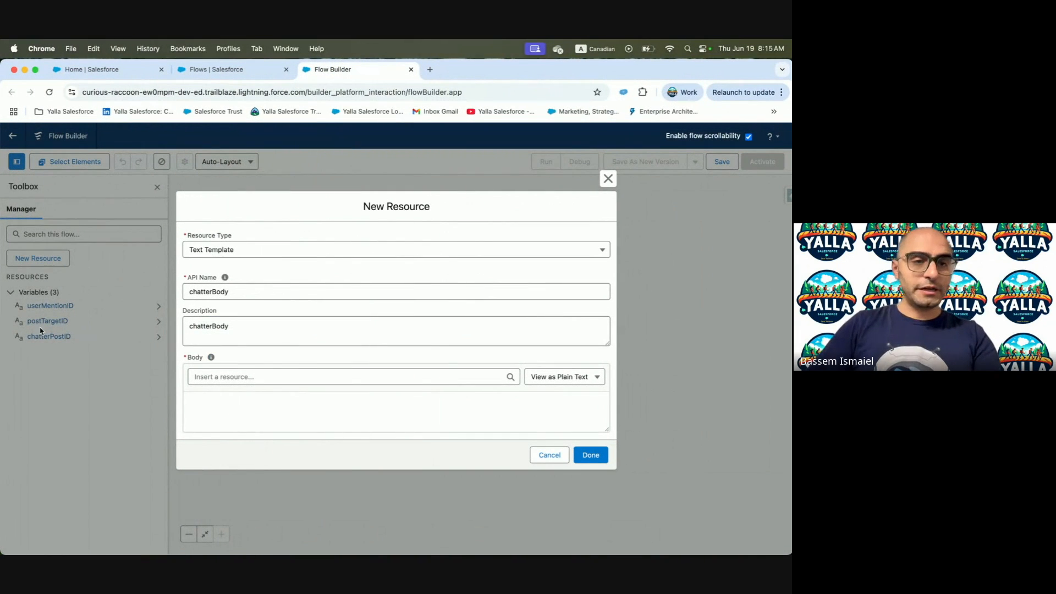
{"action": "left_click", "coordinate": [221, 376]}
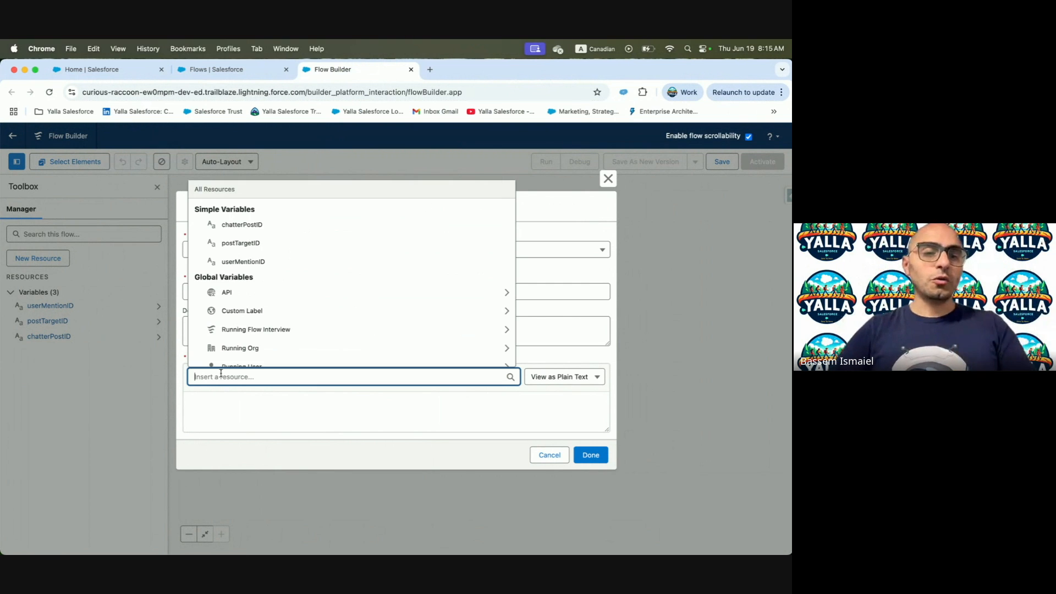
{"action": "left_click", "coordinate": [272, 269]}
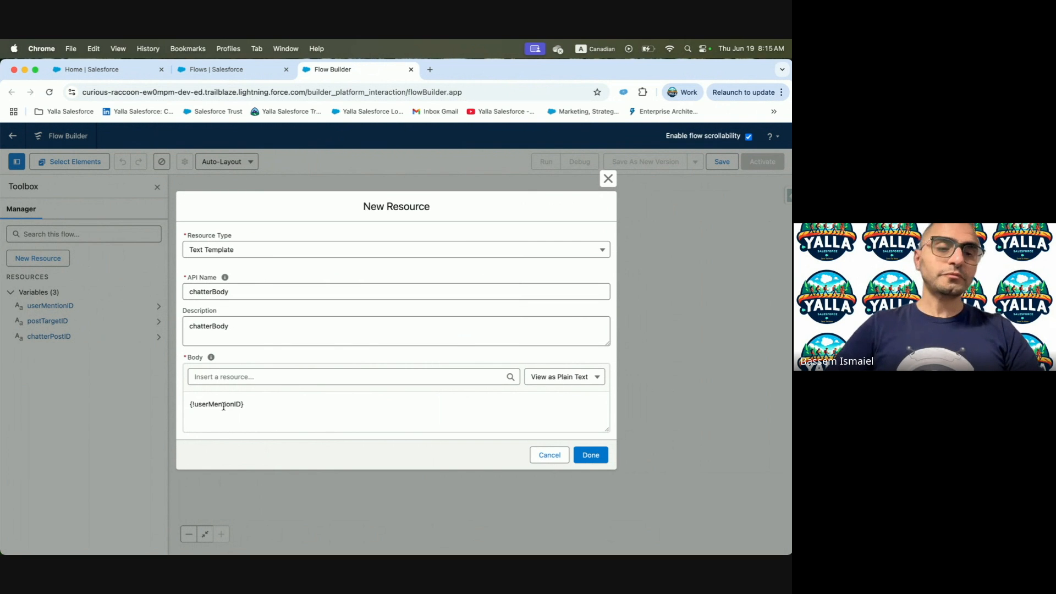
{"action": "left_click", "coordinate": [190, 405]}
{"action": "type", "text": "["}
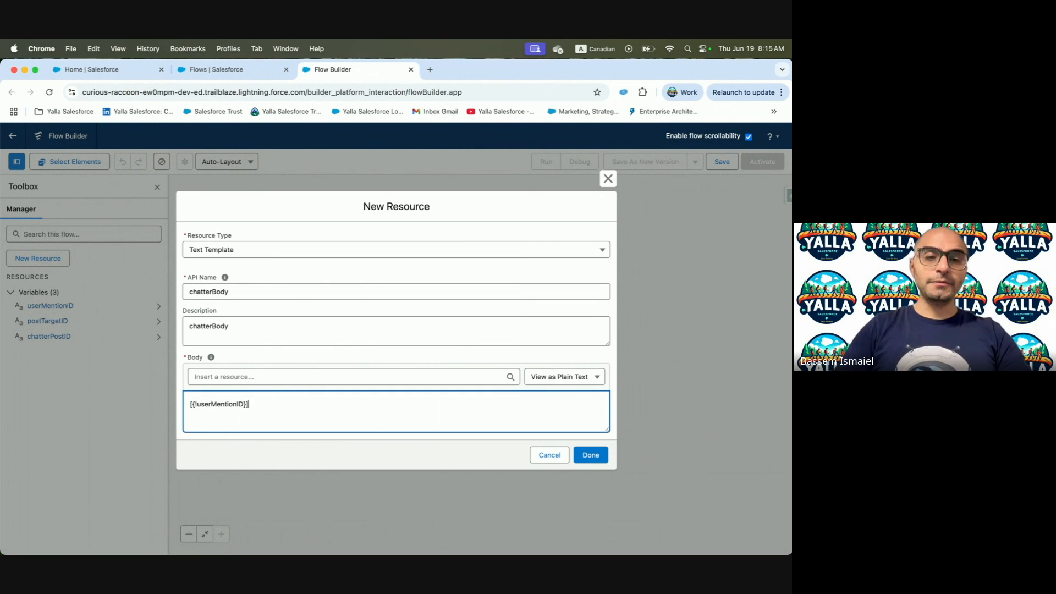
{"action": "left_click", "coordinate": [187, 405]}
{"action": "type", "text": "@"}
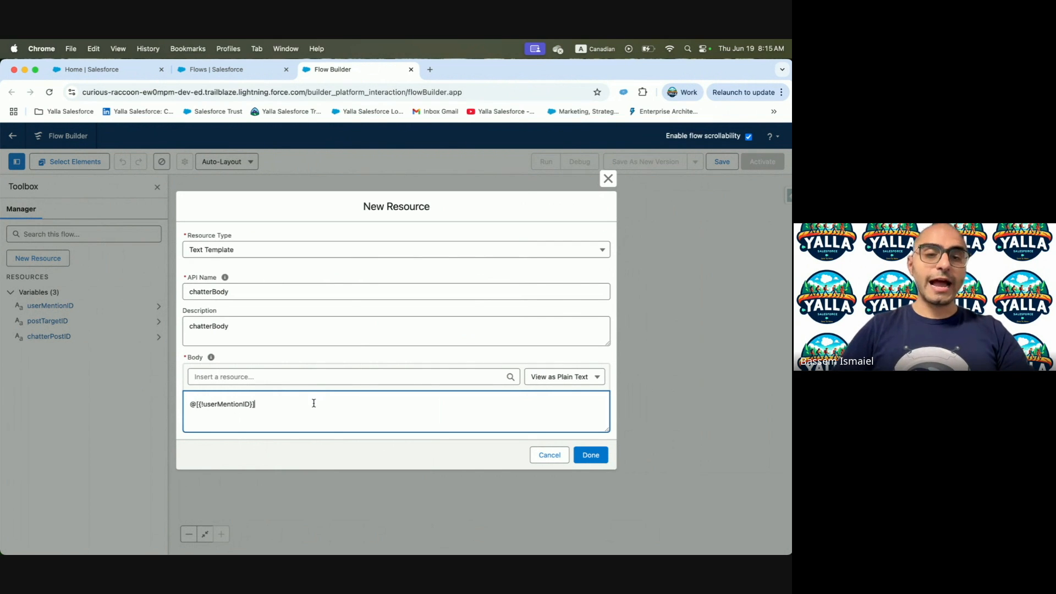
Append ", please review this record." from the Trailhead instructions to the template body and save the text template
{"action": "key", "text": "ctrl+Left"}
{"action": "left_click_drag", "start_coordinate": [208, 359], "coordinate": [319, 363]}
{"action": "key", "text": "ctrl+Right"}
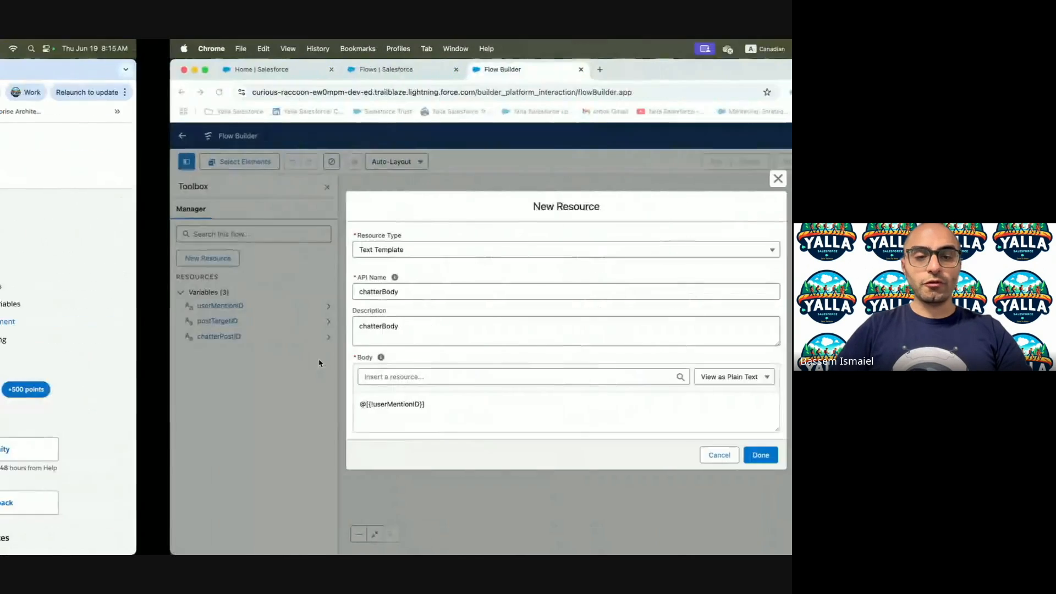
{"action": "type", "text": ", please review this record."}
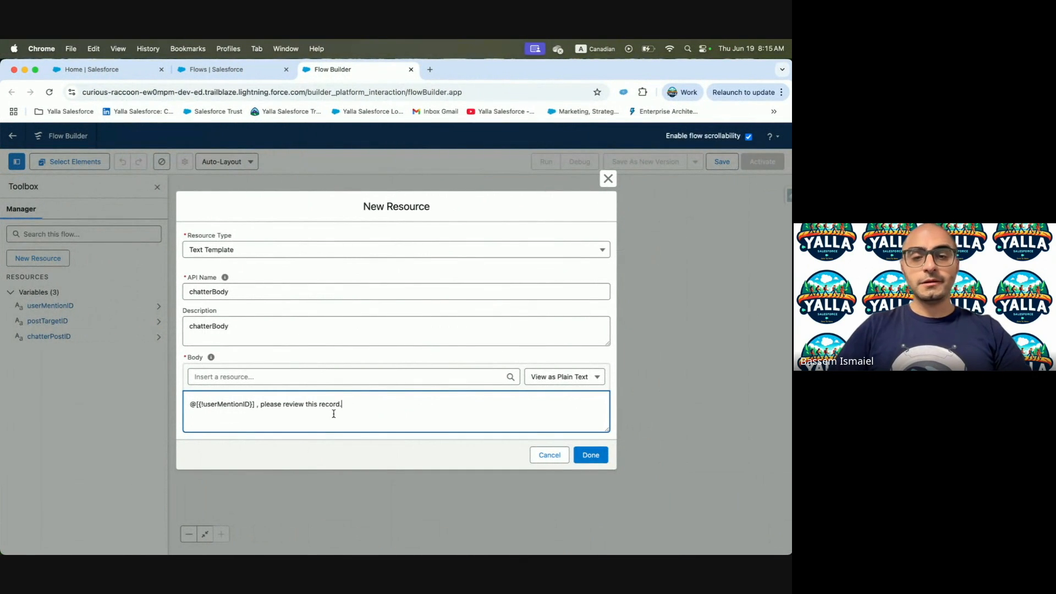
{"action": "left_click", "coordinate": [596, 455]}
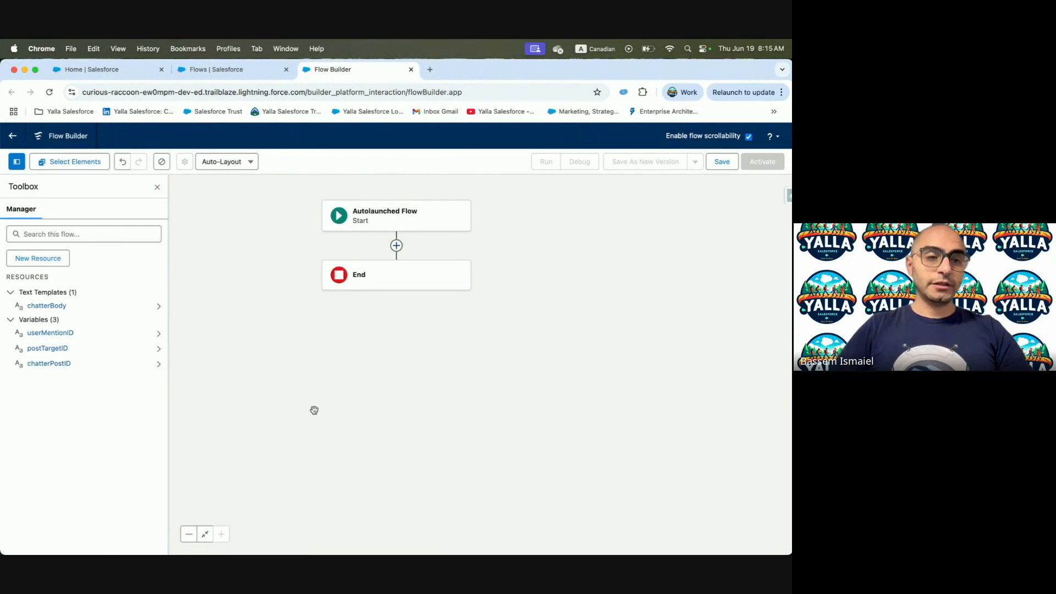
Review Trailhead's Action element instructions and add a Post to Chatter action between the flow's Start and End elements
{"action": "key", "text": "ctrl+Left"}
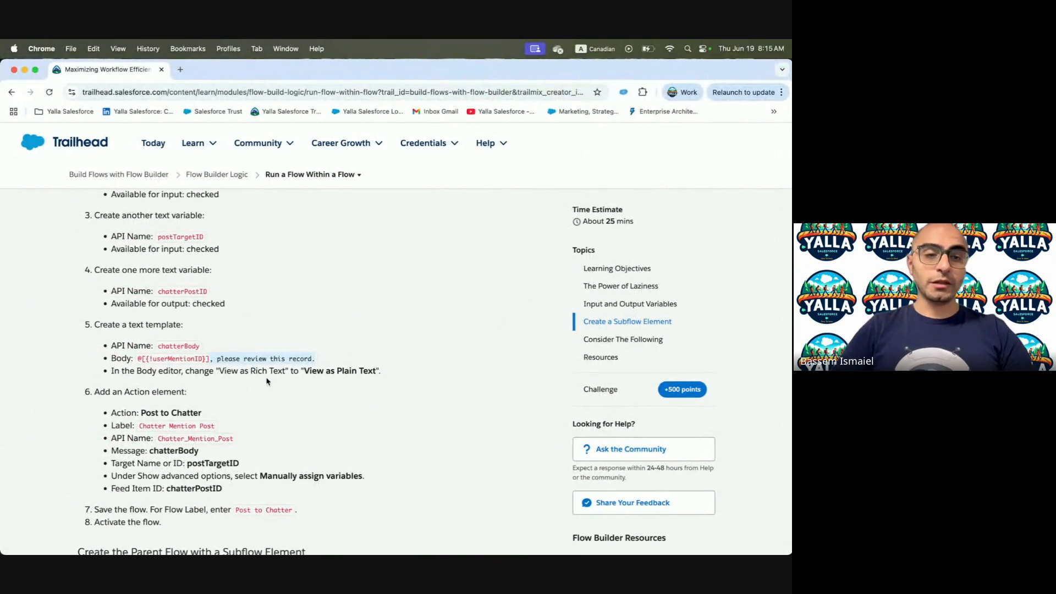
{"action": "scroll", "coordinate": [267, 382], "scroll_direction": "down", "scroll_amount": 2}
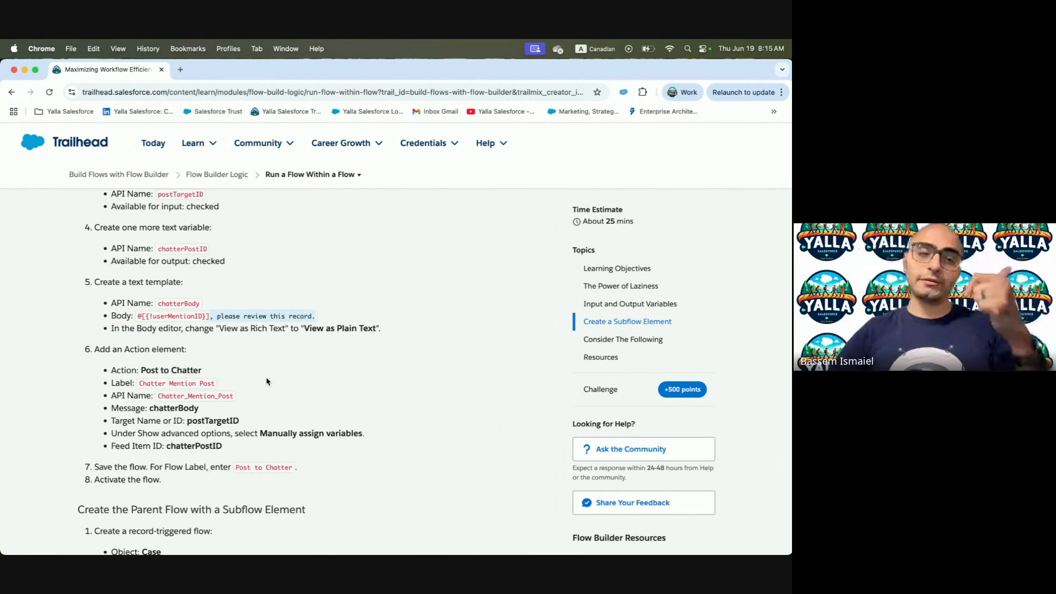
{"action": "scroll", "coordinate": [266, 381], "scroll_direction": "down", "scroll_amount": 2}
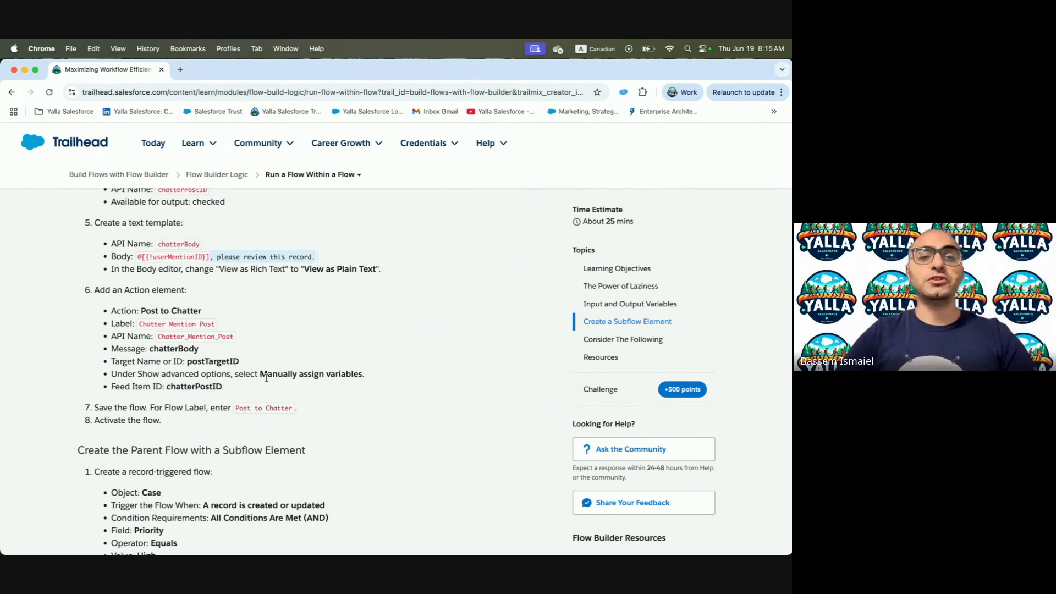
{"action": "scroll", "coordinate": [267, 378], "scroll_direction": "down", "scroll_amount": 1}
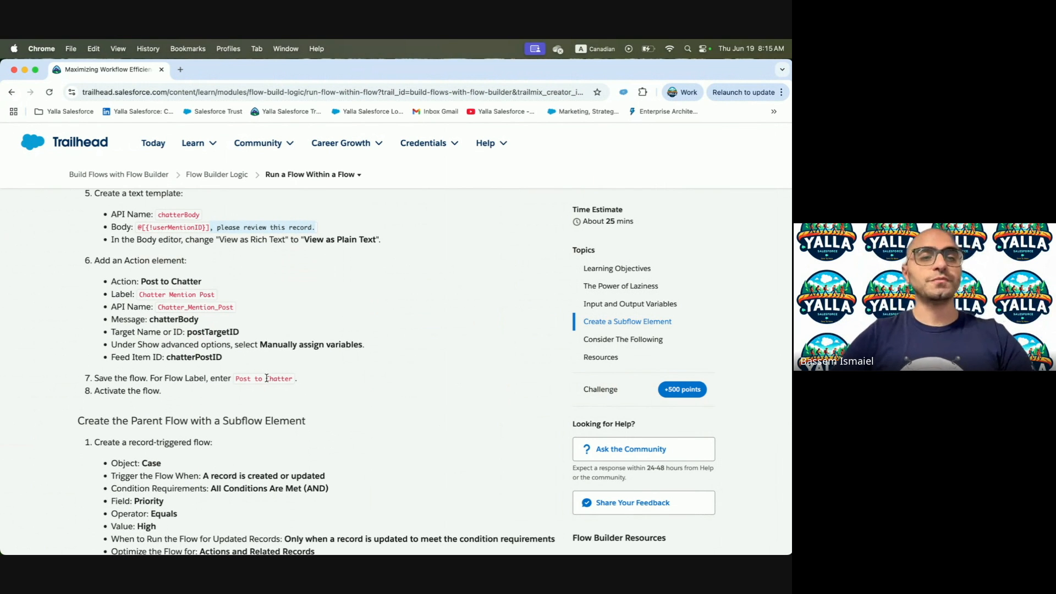
{"action": "key", "text": "ctrl+Right"}
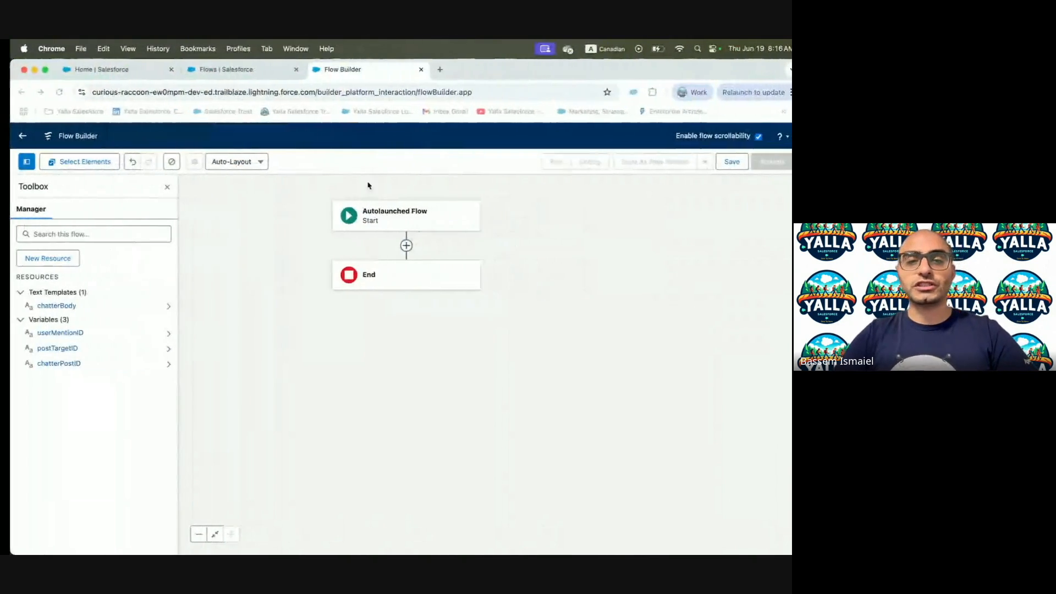
{"action": "left_click", "coordinate": [396, 247]}
{"action": "type", "text": "Post"}
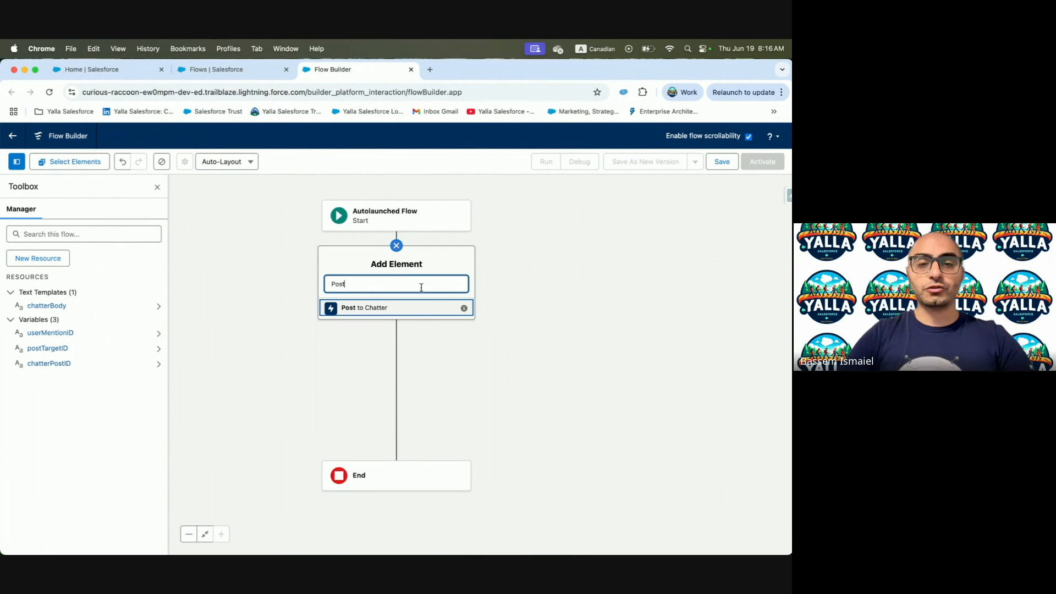
{"action": "left_click", "coordinate": [406, 309]}
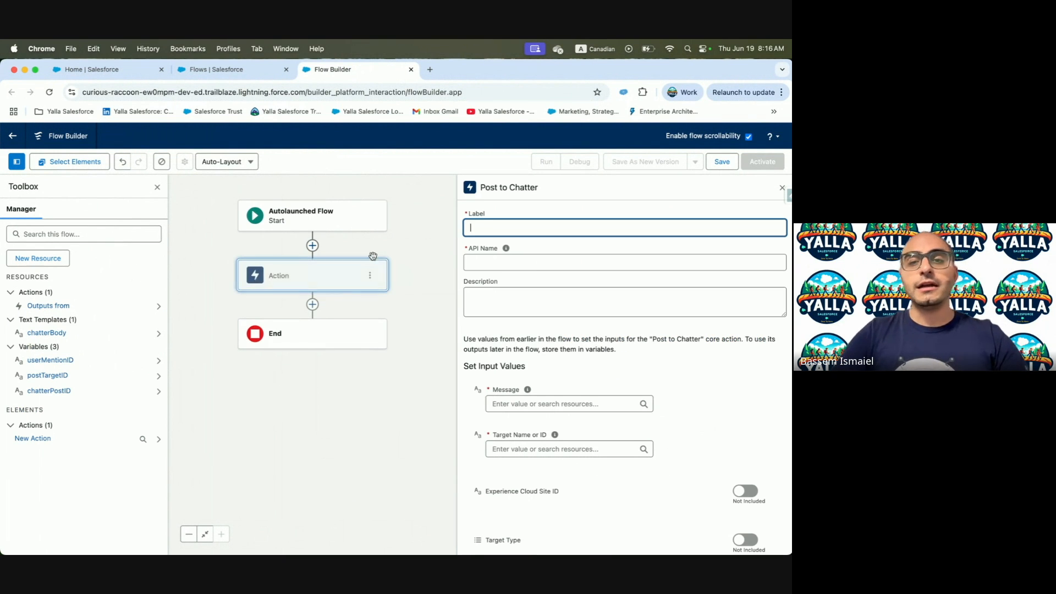
Label the action Chatter Mention Post, copied from Trailhead, and check the API name Chatter_Mention_Post against the instructions
{"action": "key", "text": "ctrl+Left"}
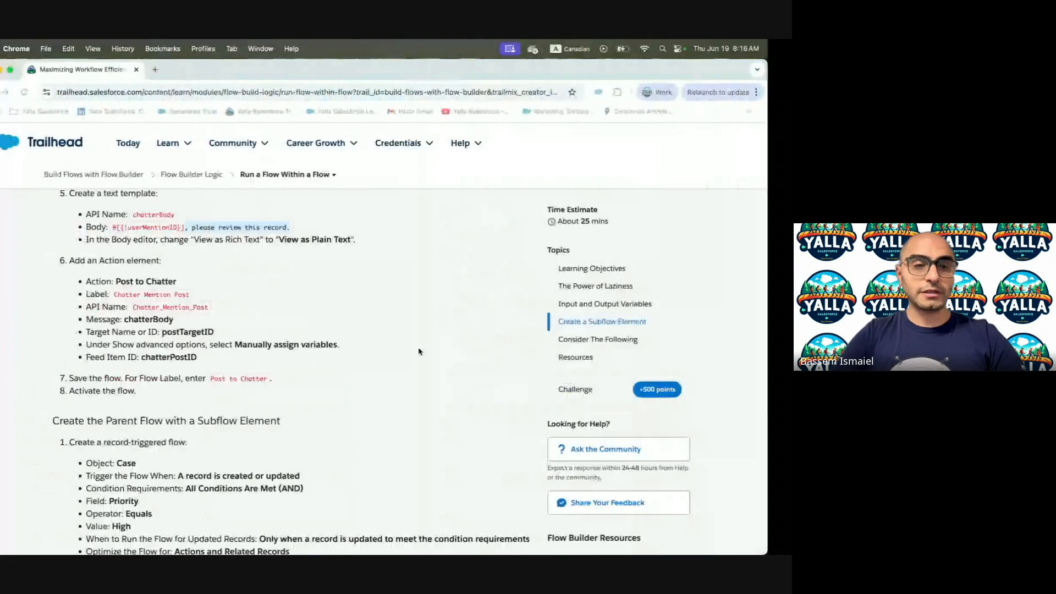
{"action": "left_click", "coordinate": [145, 294]}
{"action": "left_click_drag", "start_coordinate": [144, 294], "coordinate": [214, 294]}
{"action": "key", "text": "super+c"}
{"action": "key", "text": "ctrl+Right"}
{"action": "key", "text": "super+v"}
{"action": "key", "text": "ctrl+Left"}
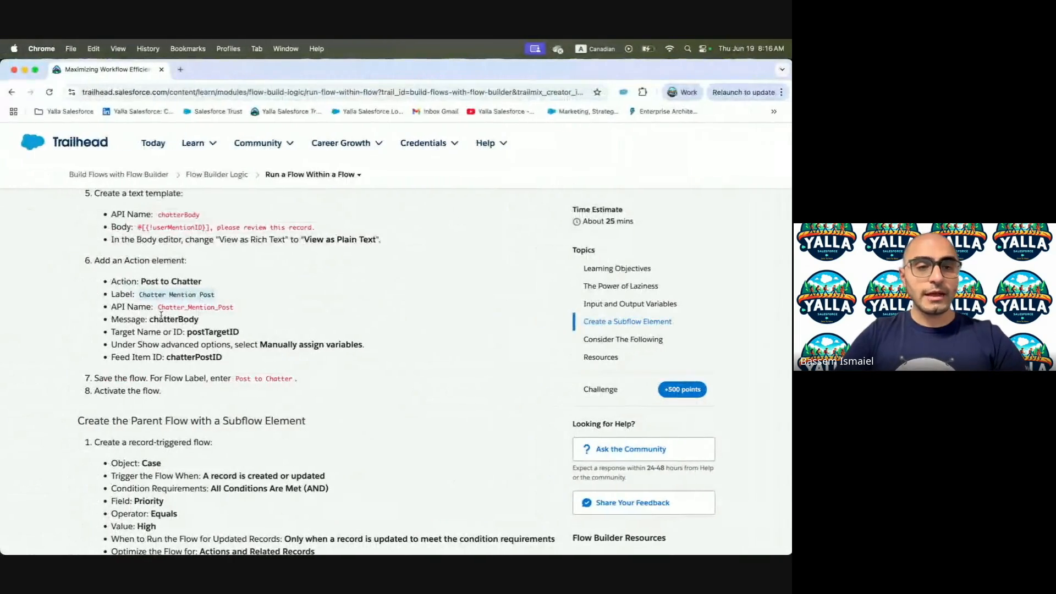
{"action": "key", "text": "ctrl+Right"}
Set the Message input of the Chatter Mention Post action to the chatterBody text template
{"action": "left_click", "coordinate": [574, 302]}
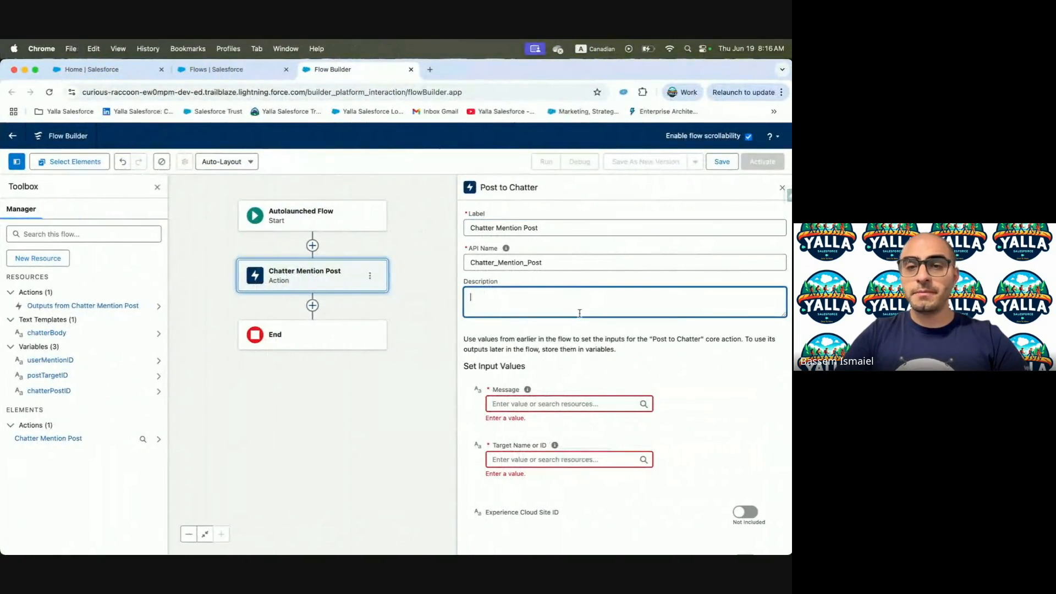
{"action": "left_click", "coordinate": [534, 403]}
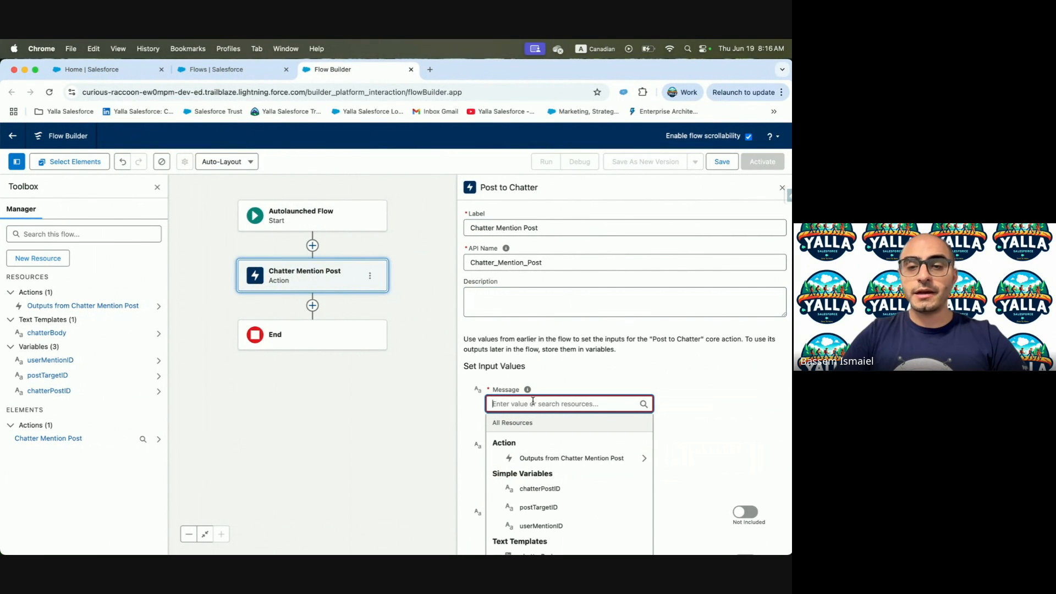
{"action": "scroll", "coordinate": [561, 473], "scroll_direction": "down", "scroll_amount": 3}
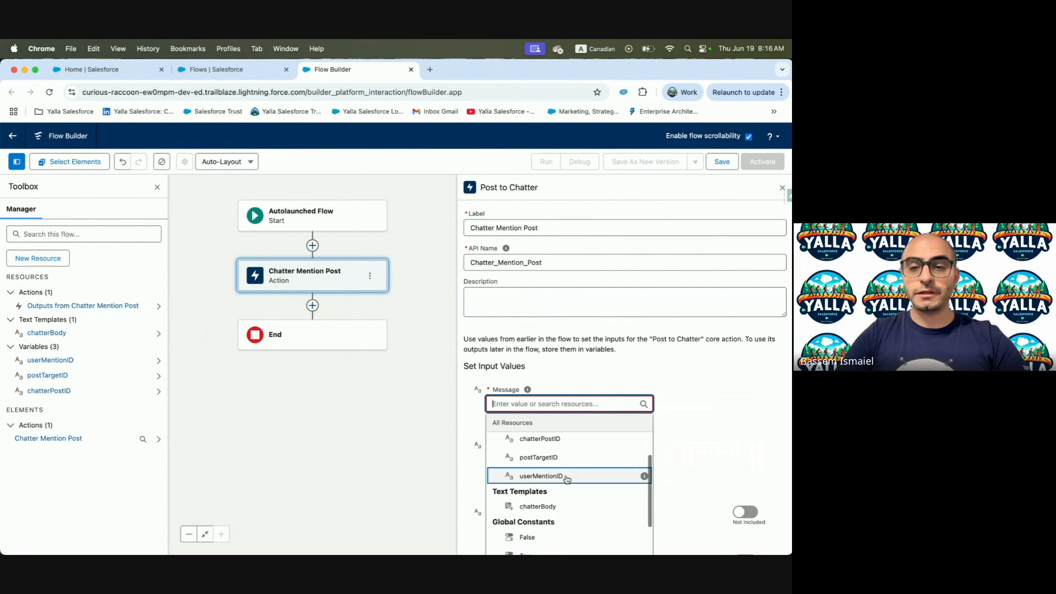
{"action": "left_click", "coordinate": [543, 474]}
Check Trailhead's Action element settings and set the action's Target Name or ID to the postTargetID variable
{"action": "key", "text": "ctrl+Left"}
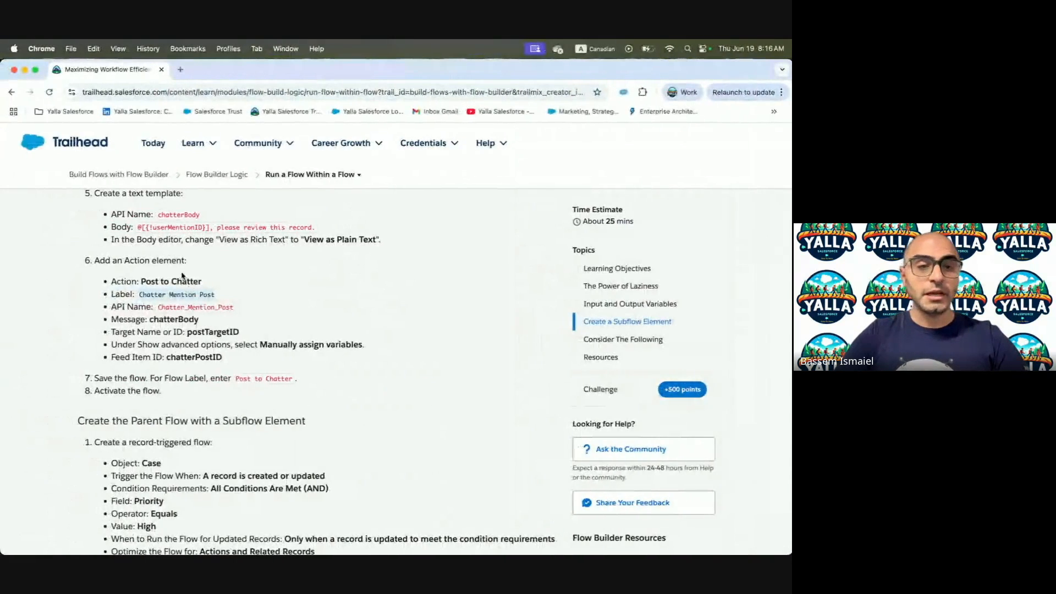
{"action": "scroll", "coordinate": [236, 347], "scroll_direction": "down", "scroll_amount": 1}
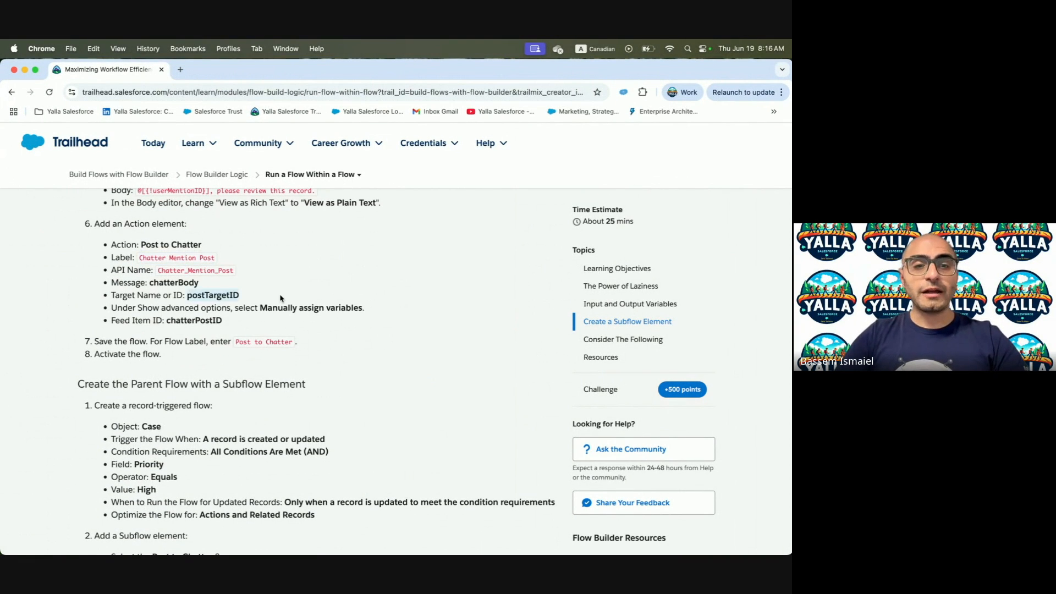
{"action": "key", "text": "ctrl+Right"}
{"action": "left_click", "coordinate": [548, 448]}
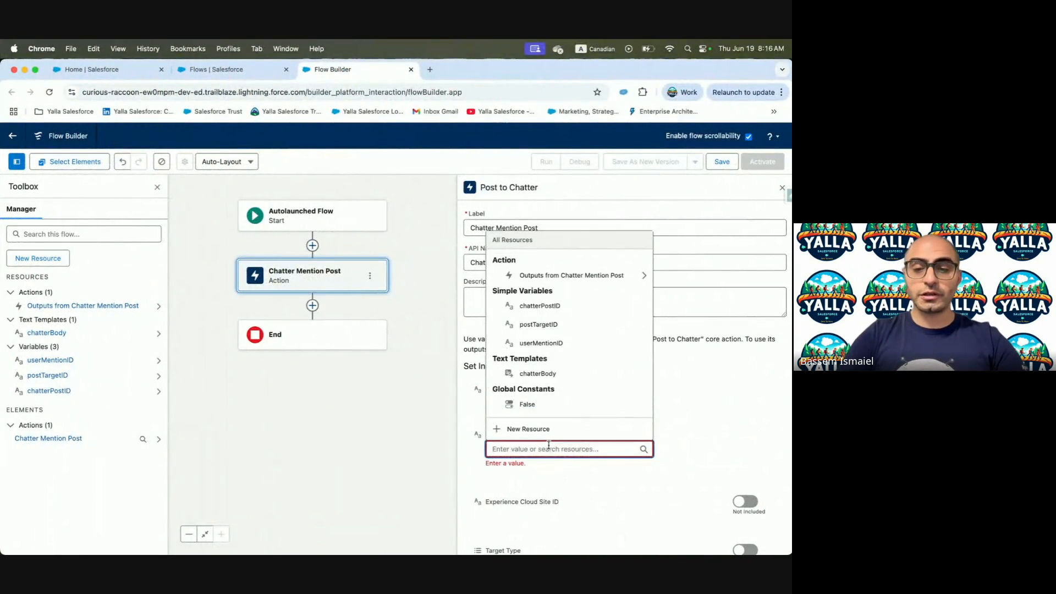
{"action": "type", "text": "Pos"}
{"action": "left_click", "coordinate": [561, 393]}
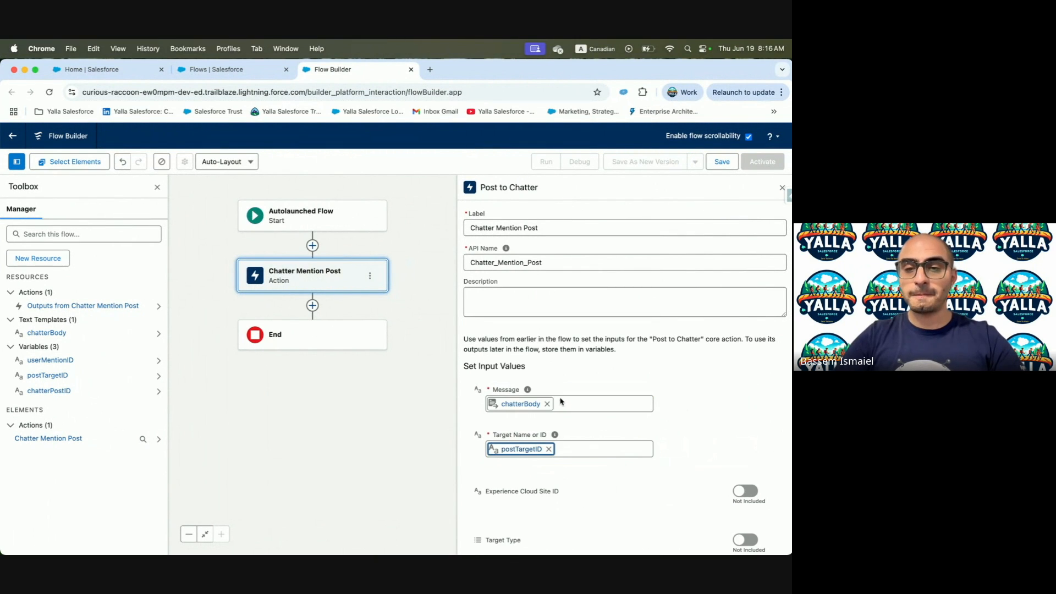
Enable manual variable assignment for the action's output and store the Feed Item ID in chatterPostID
{"action": "scroll", "coordinate": [560, 443], "scroll_direction": "down", "scroll_amount": 2}
{"action": "scroll", "coordinate": [560, 442], "scroll_direction": "down", "scroll_amount": 2}
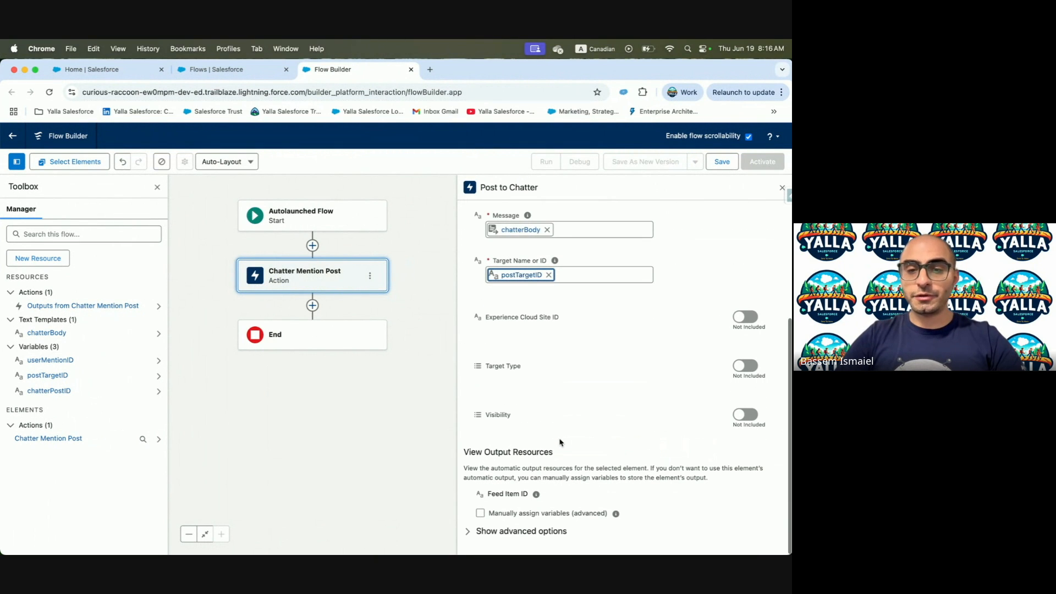
{"action": "left_click", "coordinate": [480, 514]}
{"action": "scroll", "coordinate": [495, 511], "scroll_direction": "down", "scroll_amount": 2}
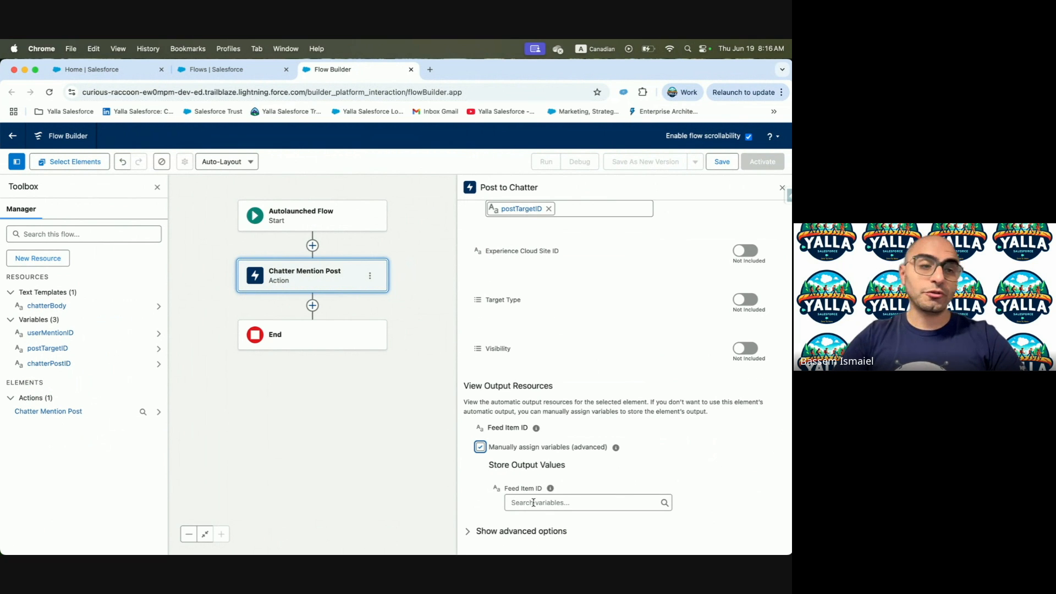
{"action": "left_click", "coordinate": [533, 503]}
{"action": "type", "text": "Po"}
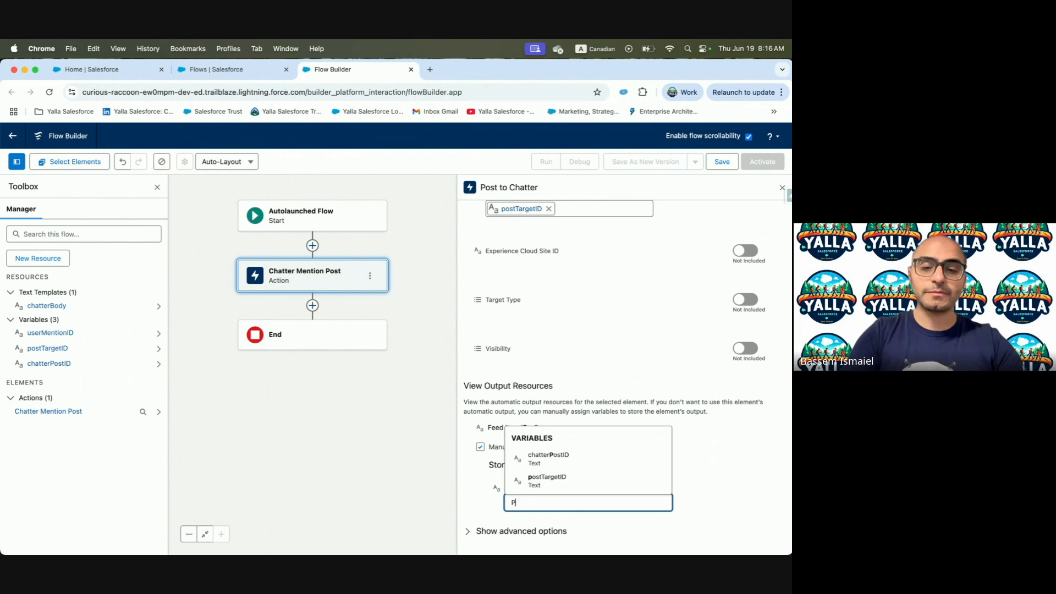
{"action": "left_click", "coordinate": [566, 463]}
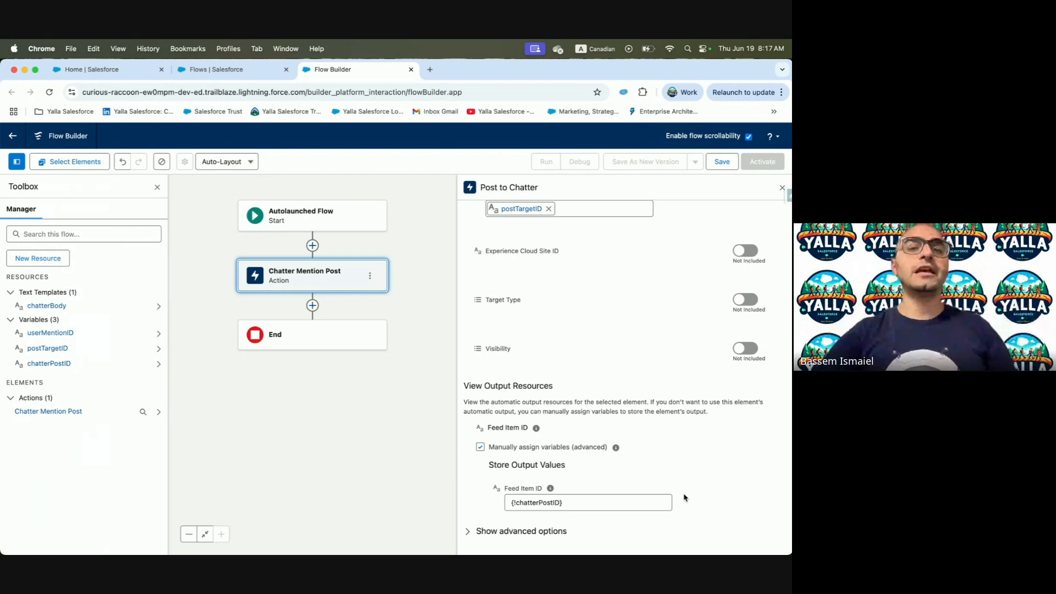
Save the flow with Post to Chatter, copied from Trailhead, as both its label and description, and activate it
{"action": "left_click", "coordinate": [723, 162]}
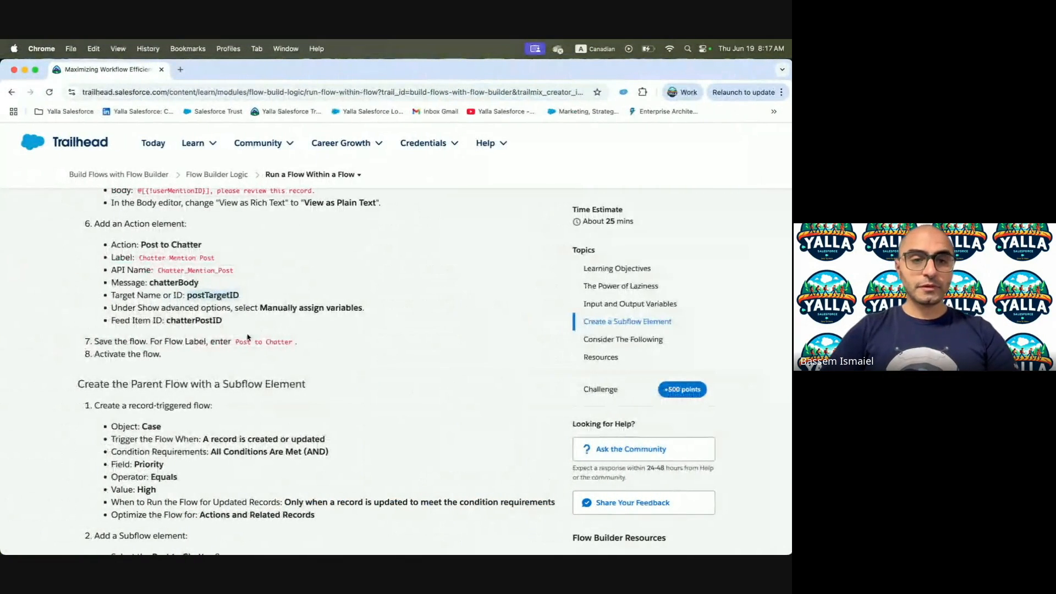
{"action": "left_click_drag", "start_coordinate": [235, 342], "coordinate": [286, 342]}
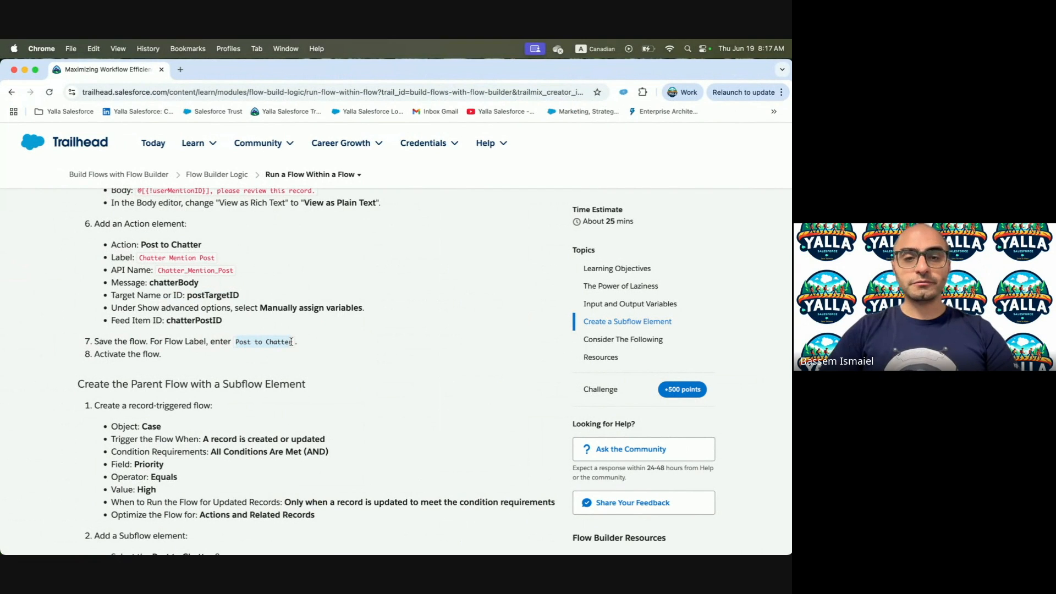
{"action": "key", "text": "super+c"}
{"action": "key", "text": "ctrl+Right"}
{"action": "left_click", "coordinate": [257, 309]}
{"action": "key", "text": "super+v"}
{"action": "left_click", "coordinate": [418, 308]}
{"action": "left_click", "coordinate": [330, 344]}
{"action": "key", "text": "super+v"}
{"action": "left_click", "coordinate": [599, 415]}
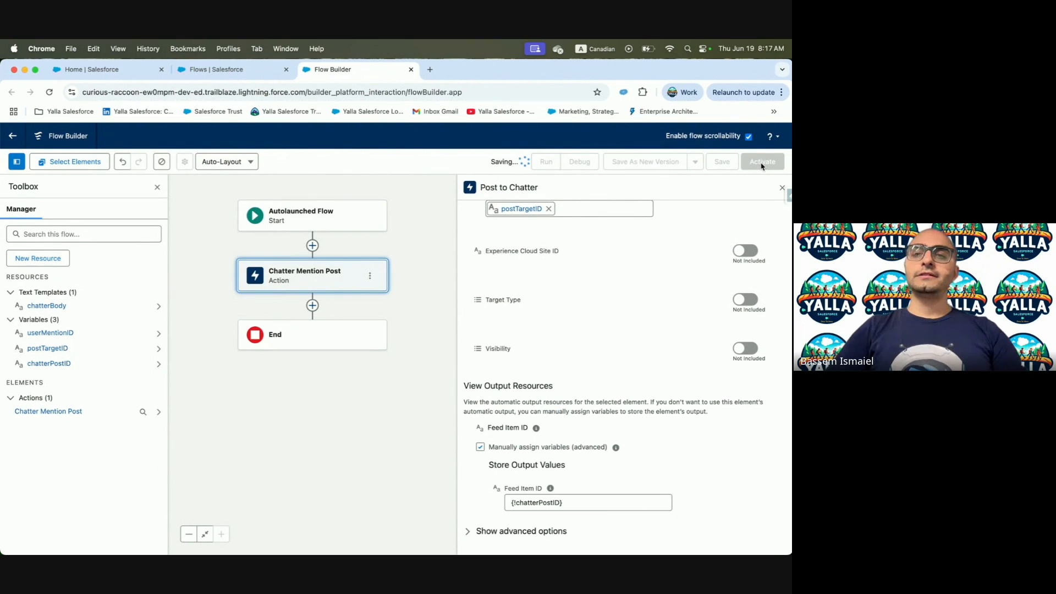
{"action": "left_click", "coordinate": [762, 163]}
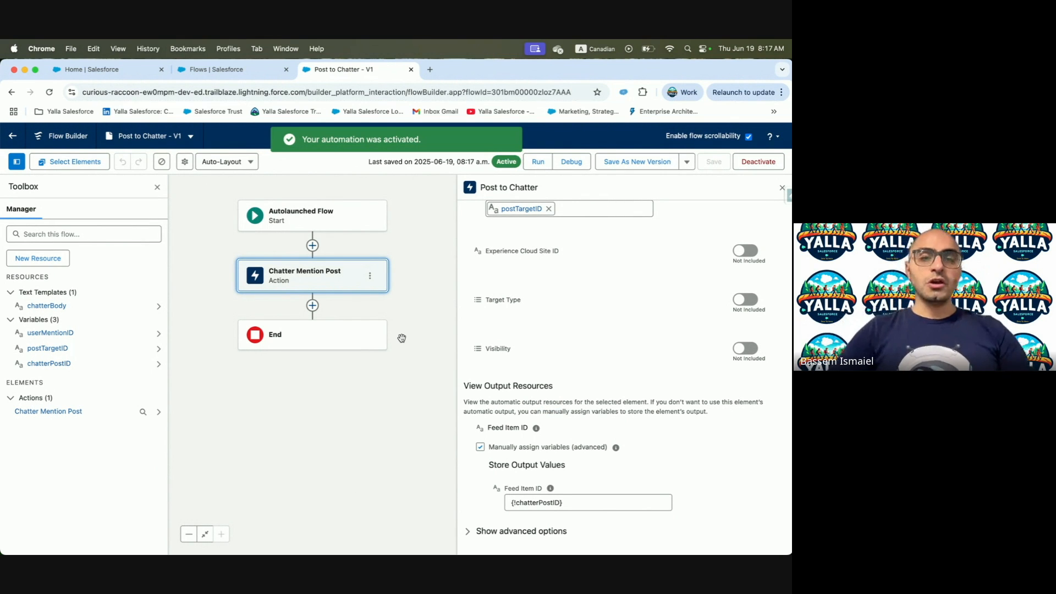
Create a new record-triggered flow from the Salesforce flows list to serve as Trailhead's parent flow
{"action": "key", "text": "ctrl+Left"}
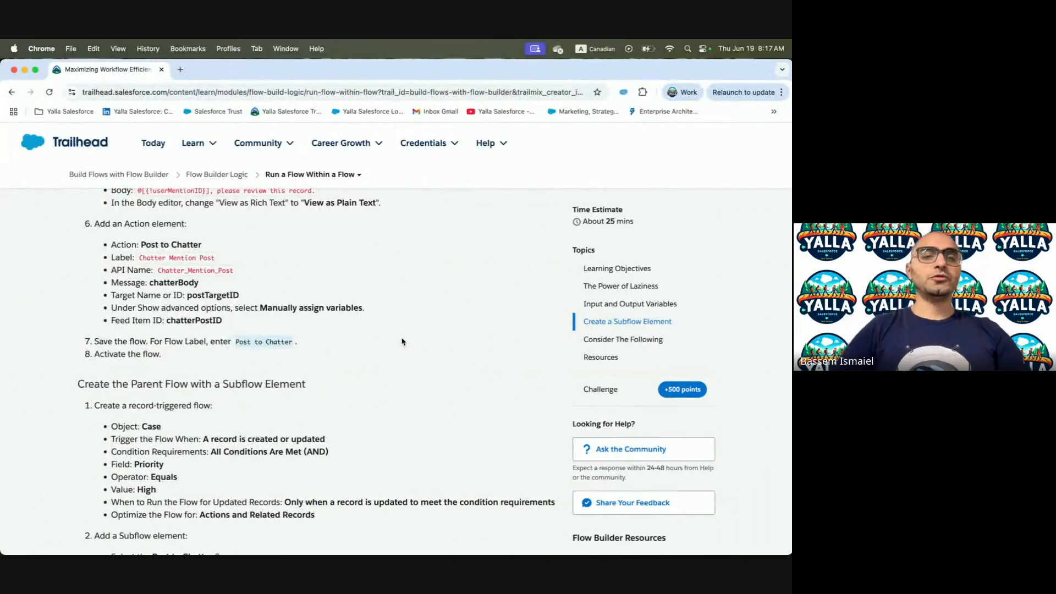
{"action": "key", "text": "ctrl+Right"}
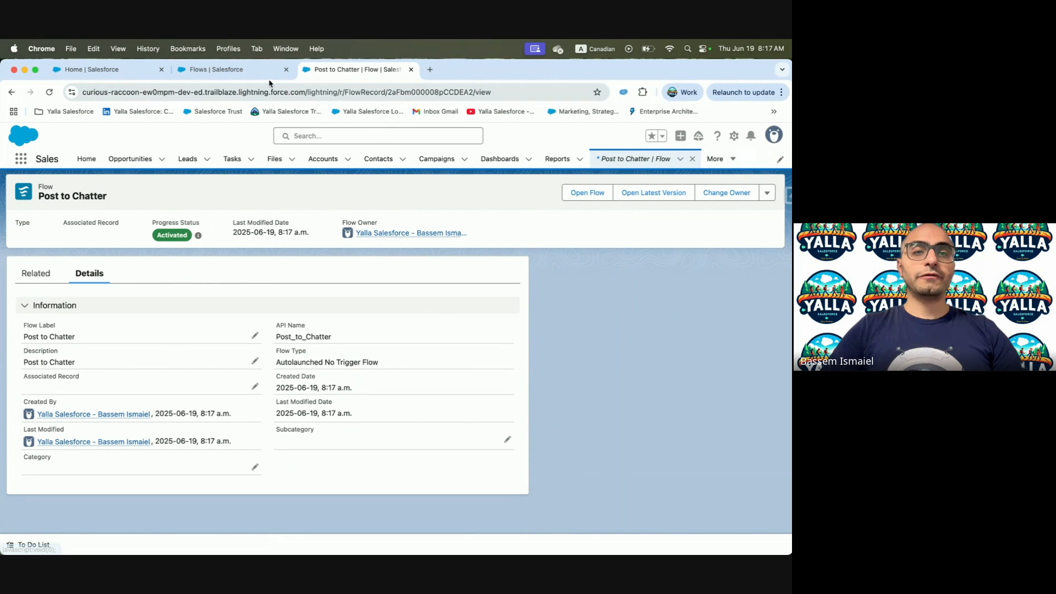
{"action": "key", "text": "ctrl+shift+Tab"}
{"action": "left_click", "coordinate": [768, 198]}
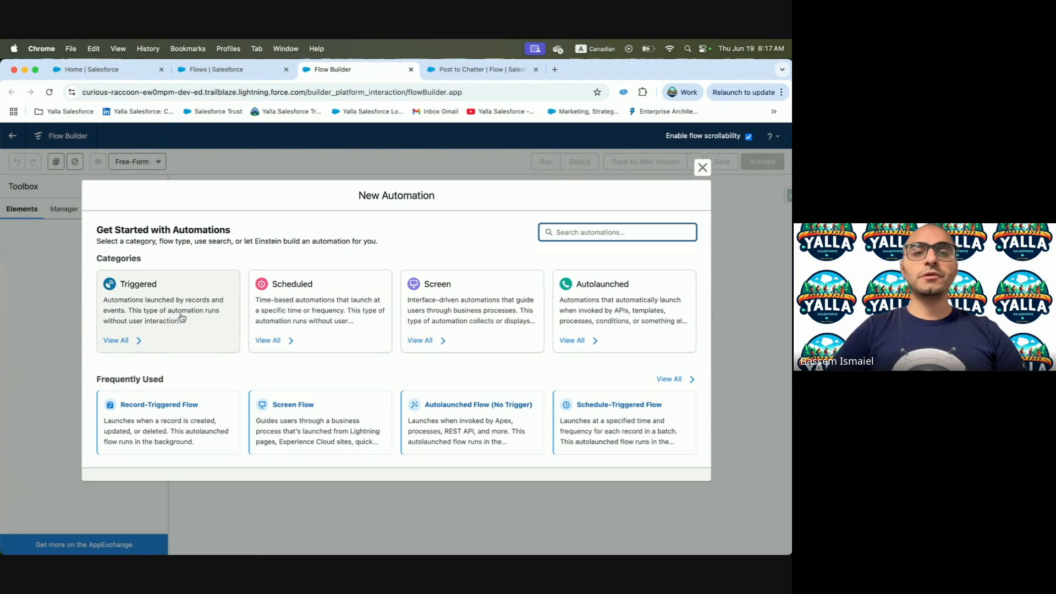
{"action": "left_click", "coordinate": [181, 318]}
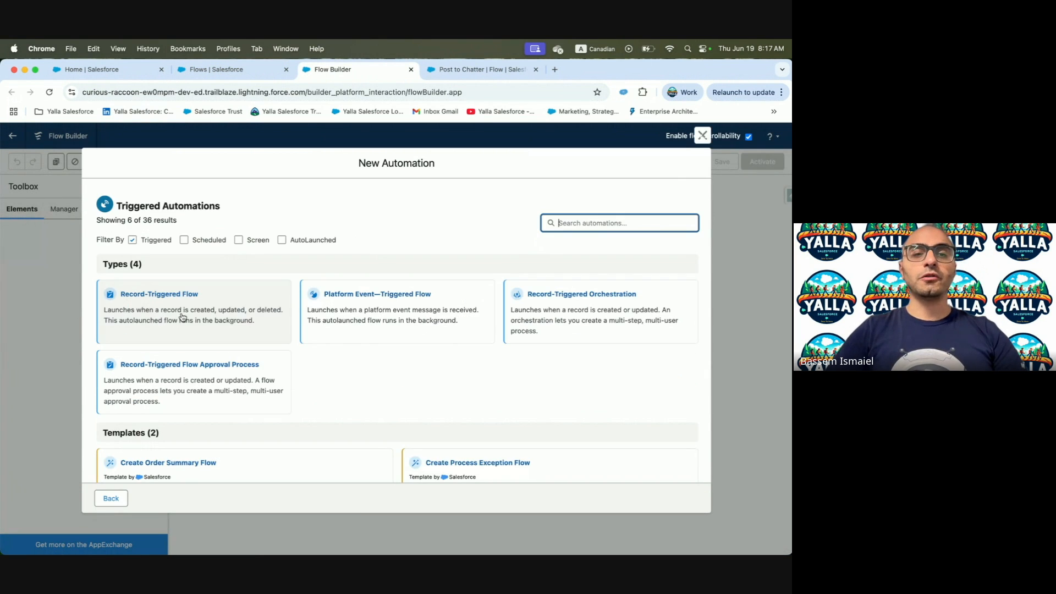
{"action": "left_click", "coordinate": [167, 337]}
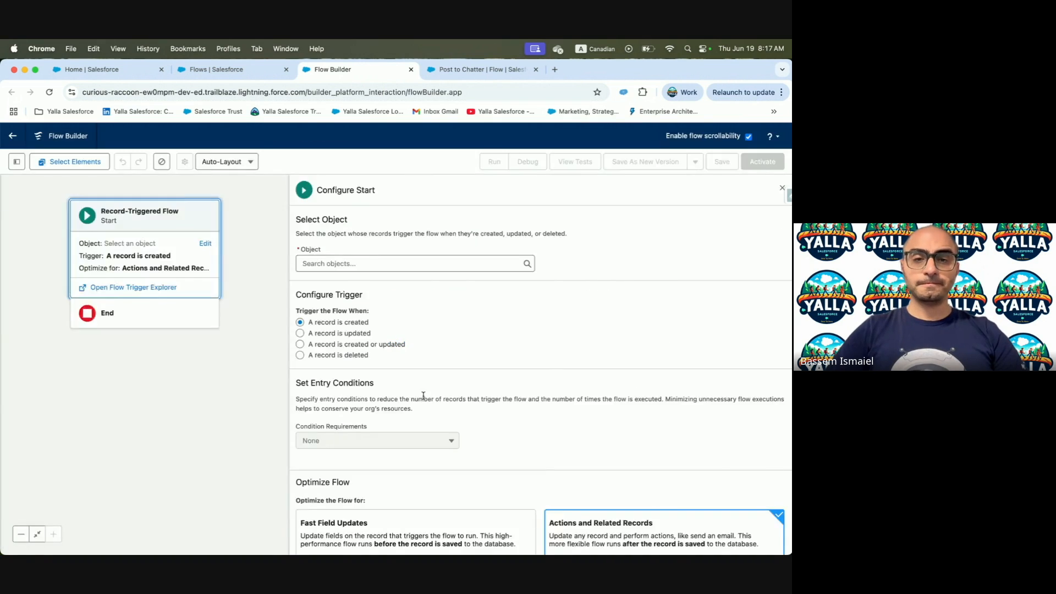
Following Trailhead's parent flow instructions, set the start object to Case and trigger the flow when a record is created or updated
{"action": "key", "text": "ctrl+Left"}
{"action": "scroll", "coordinate": [150, 342], "scroll_direction": "down", "scroll_amount": 4}
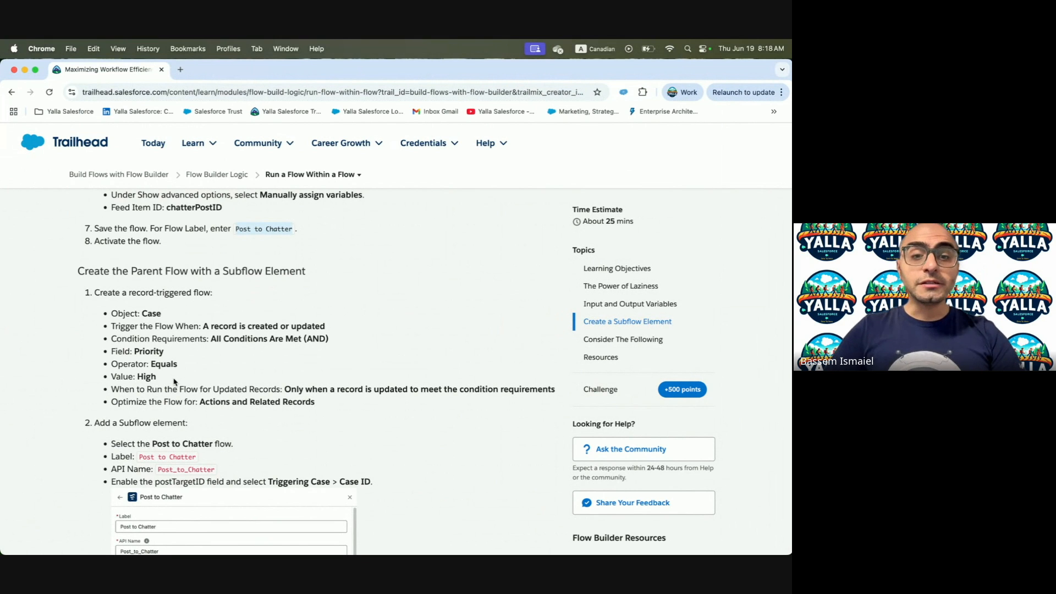
{"action": "key", "text": "ctrl+Right"}
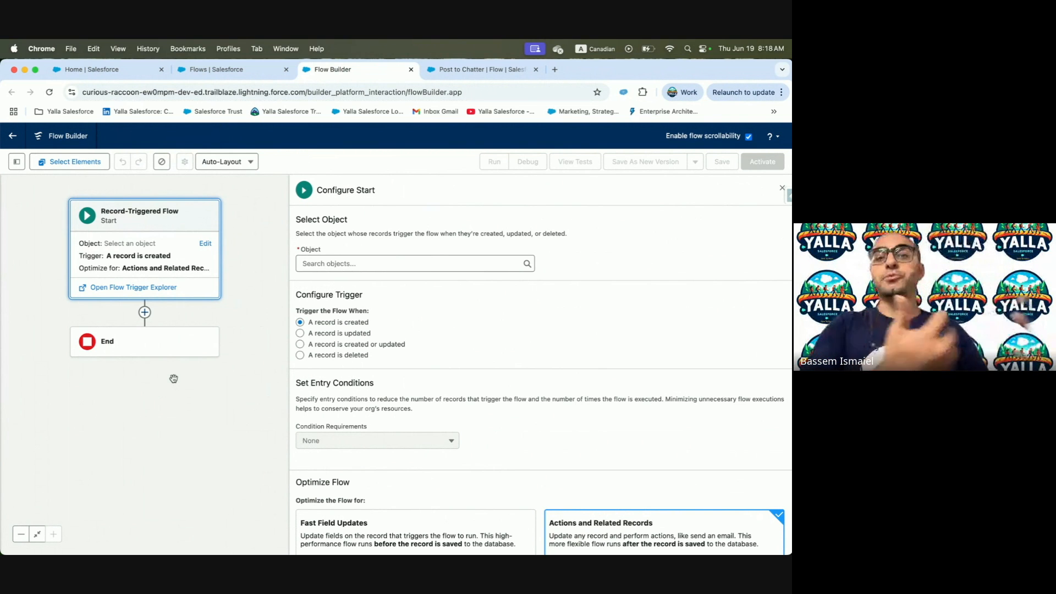
{"action": "left_click", "coordinate": [342, 264]}
{"action": "type", "text": "Case"}
{"action": "left_click", "coordinate": [335, 284]}
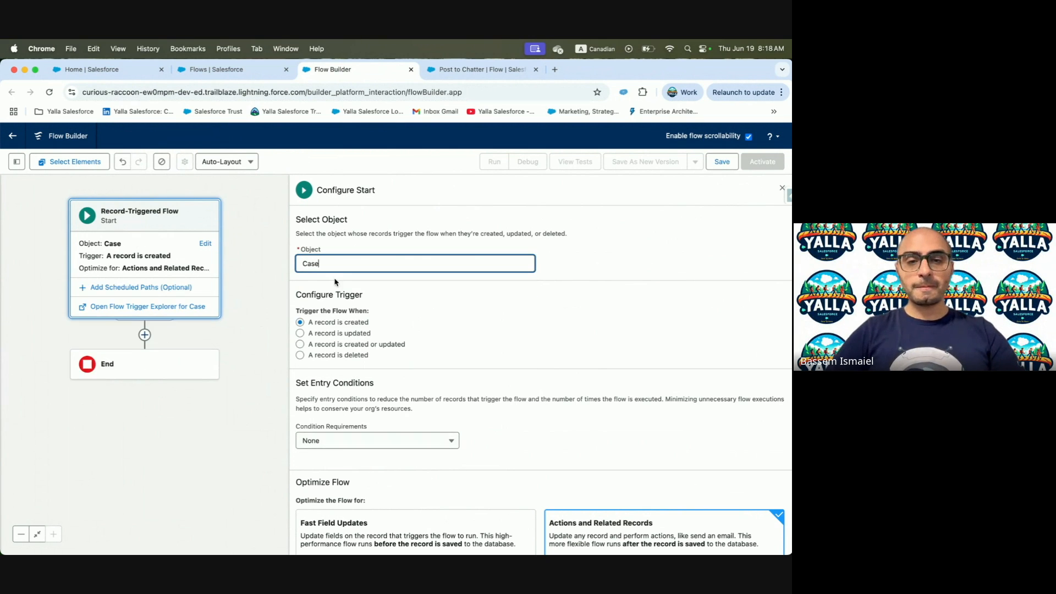
{"action": "key", "text": "ctrl+Left"}
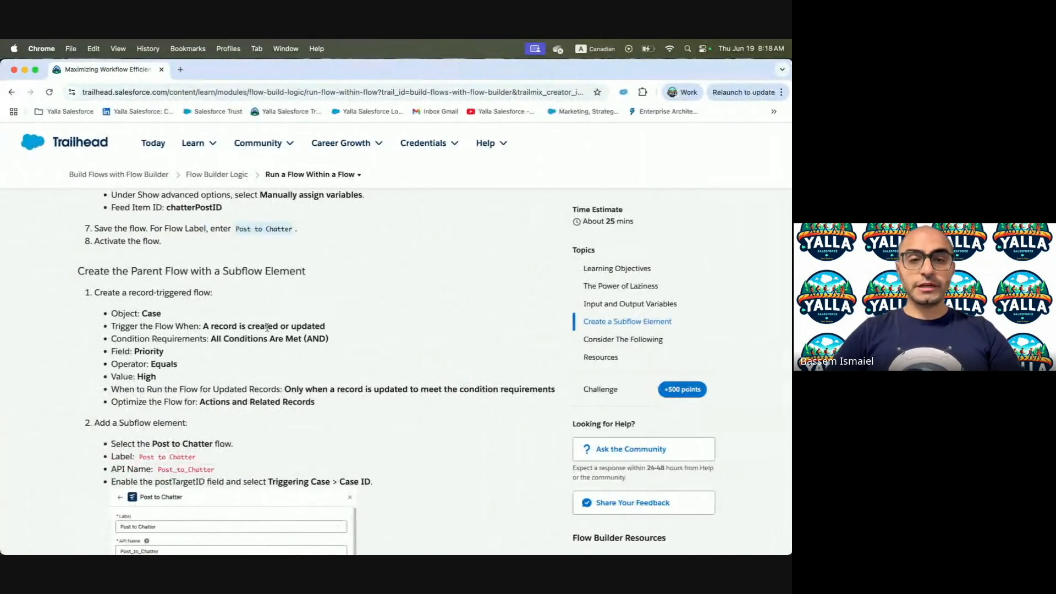
{"action": "key", "text": "ctrl+Right"}
{"action": "left_click", "coordinate": [300, 344]}
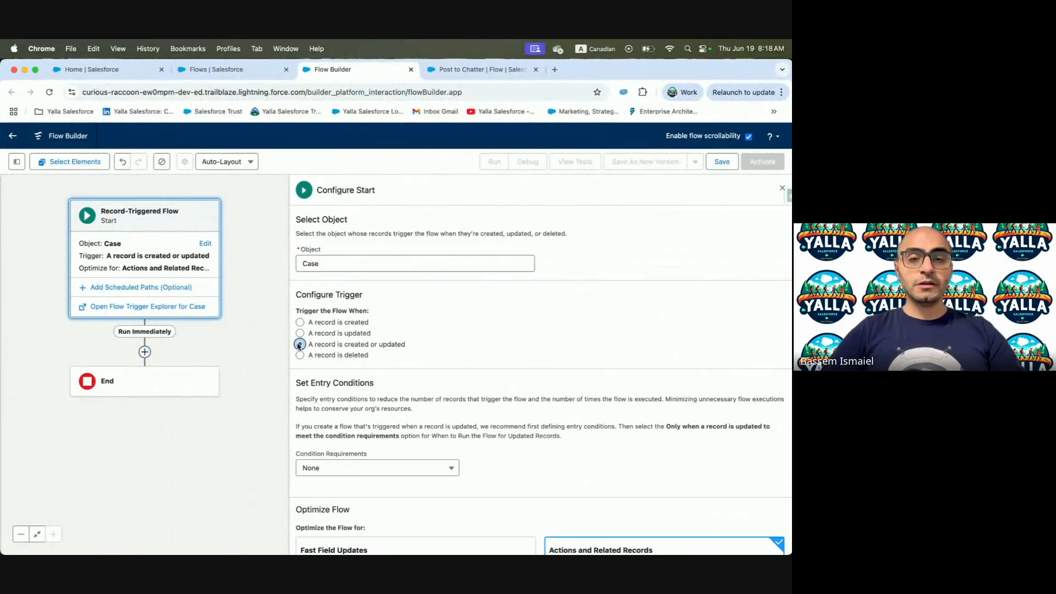
Set the entry conditions to All Conditions Are Met (AND) with Priority Equals High
{"action": "left_click", "coordinate": [377, 468]}
{"action": "left_click", "coordinate": [378, 391]}
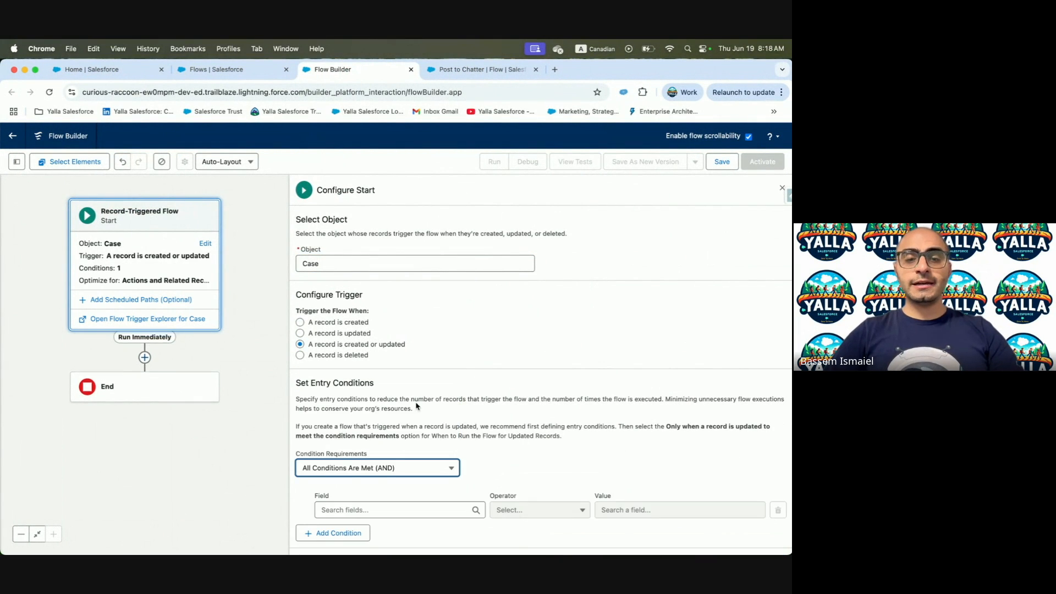
{"action": "scroll", "coordinate": [464, 419], "scroll_direction": "down", "scroll_amount": 2}
{"action": "left_click", "coordinate": [418, 397]}
{"action": "type", "text": "Prio"}
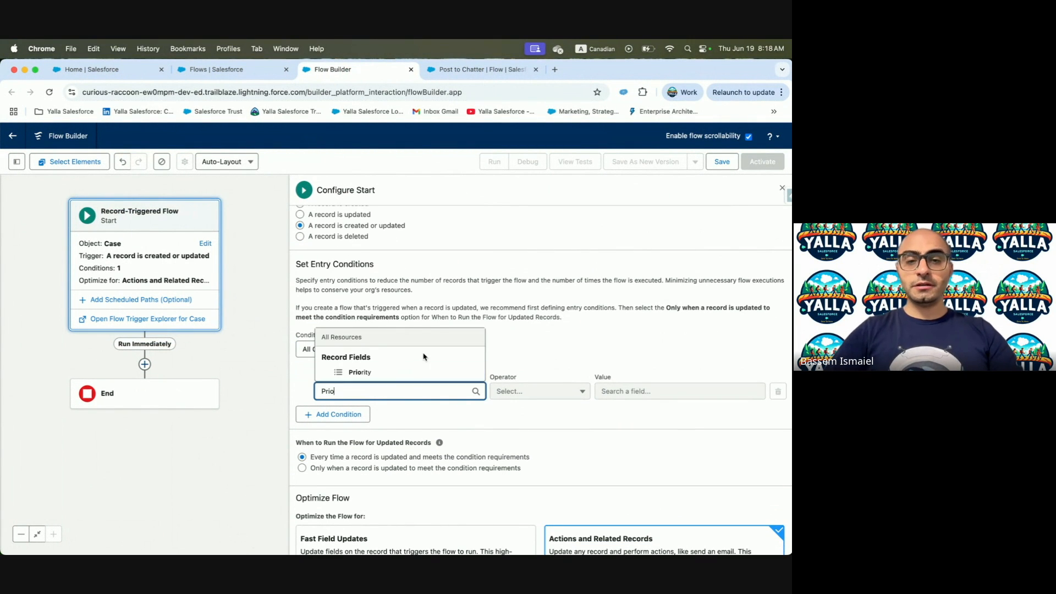
{"action": "left_click", "coordinate": [359, 372]}
{"action": "left_click", "coordinate": [661, 391]}
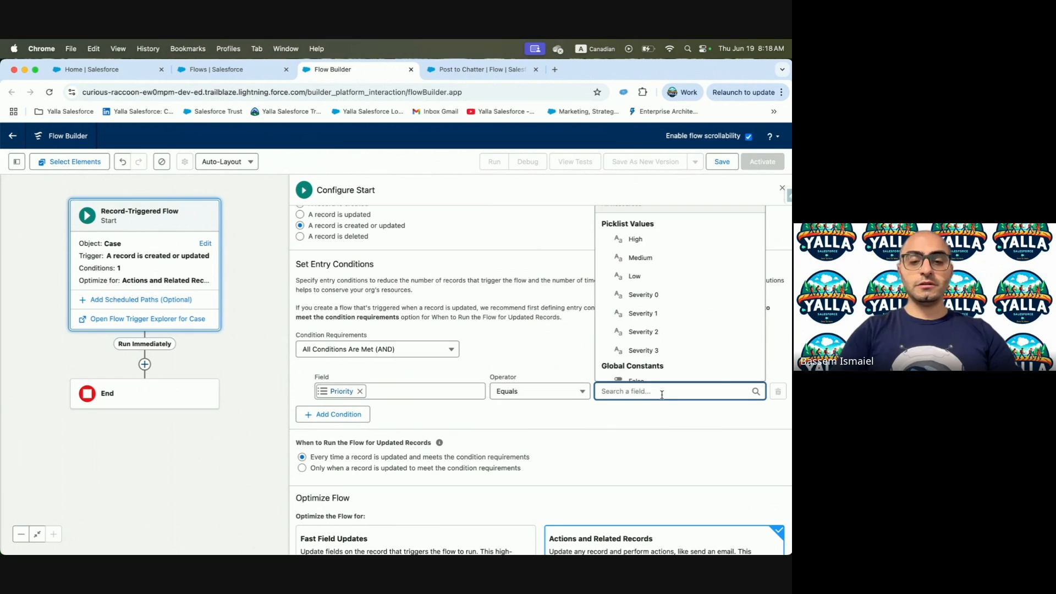
{"action": "type", "text": "High"}
{"action": "left_click", "coordinate": [647, 358]}
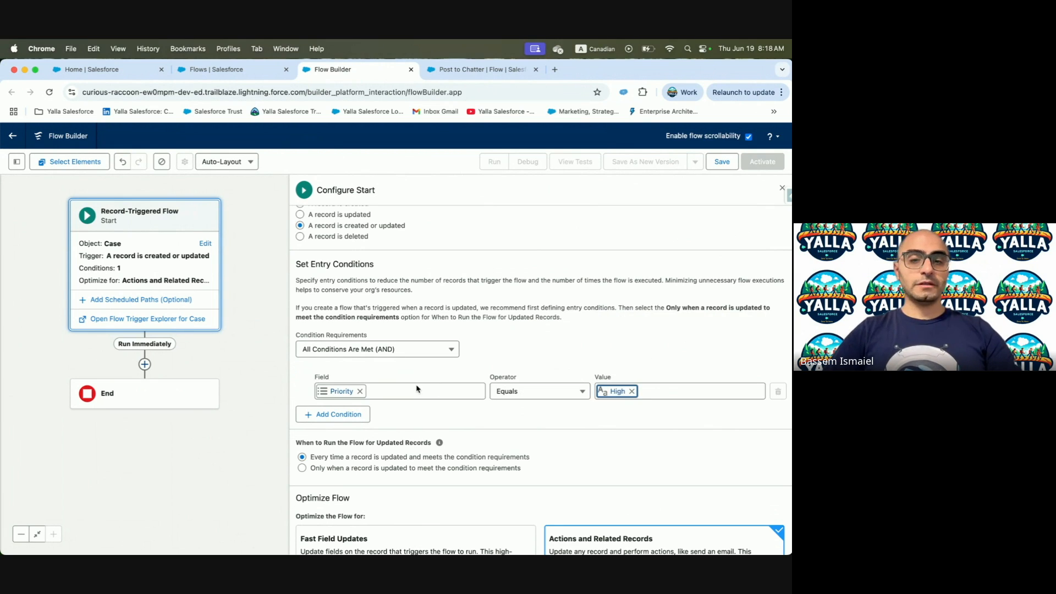
Run the flow only when a record is updated to meet the condition requirements, checking the option against Trailhead
{"action": "key", "text": "ctrl+Left"}
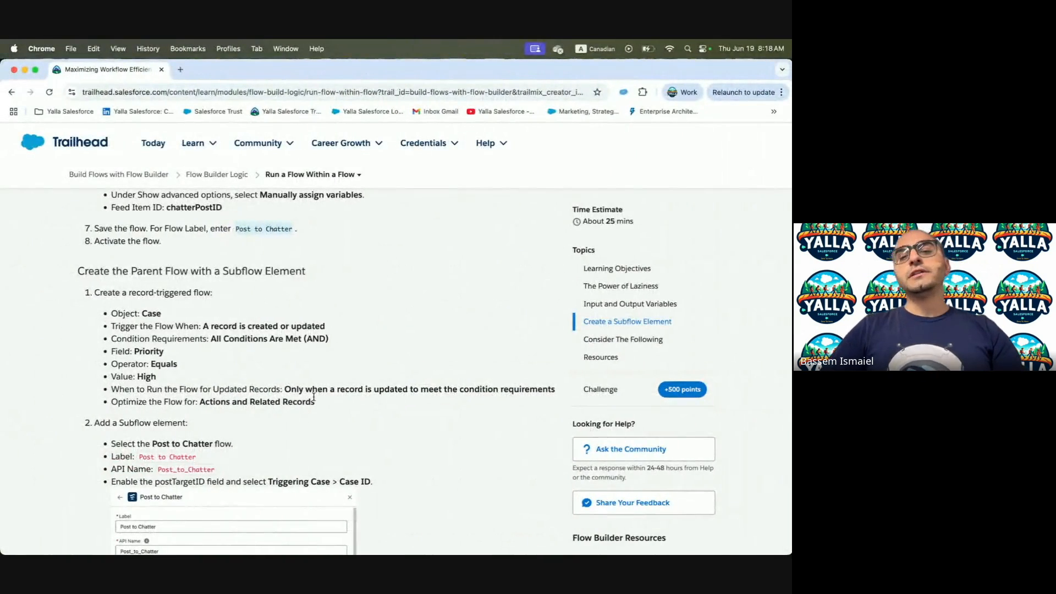
{"action": "key", "text": "ctrl+Right"}
{"action": "scroll", "coordinate": [447, 493], "scroll_direction": "down", "scroll_amount": 3}
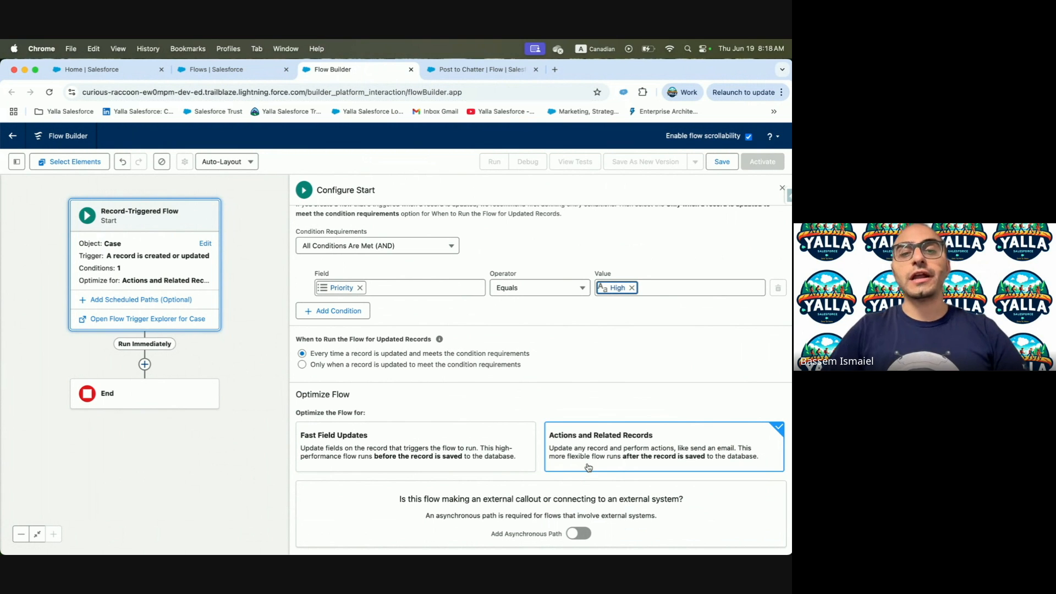
{"action": "left_click", "coordinate": [336, 366]}
{"action": "key", "text": "ctrl+Left"}
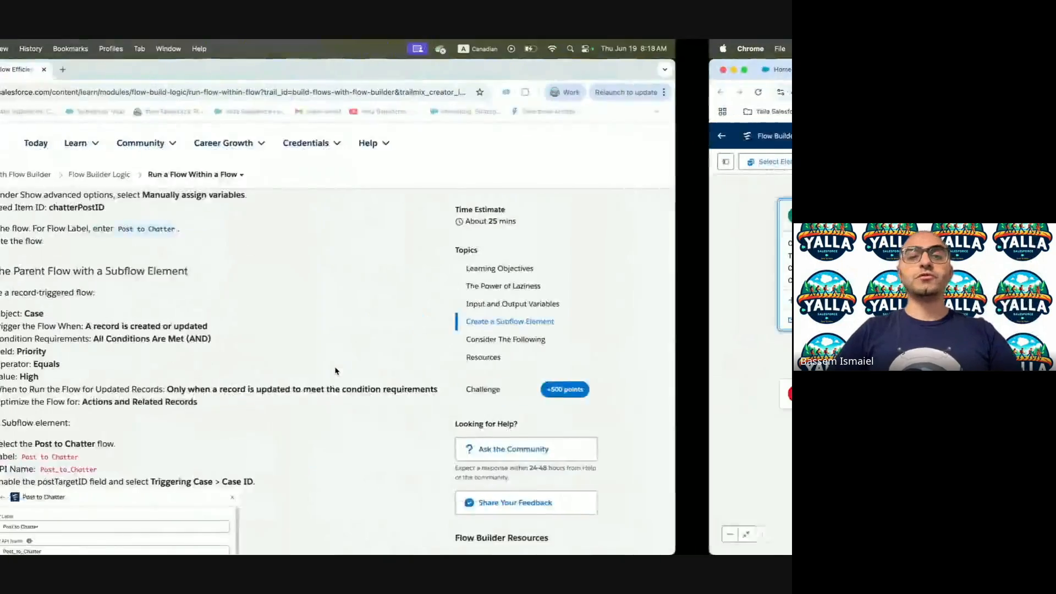
{"action": "left_click_drag", "start_coordinate": [268, 389], "coordinate": [511, 392]}
{"action": "key", "text": "ctrl+Right"}
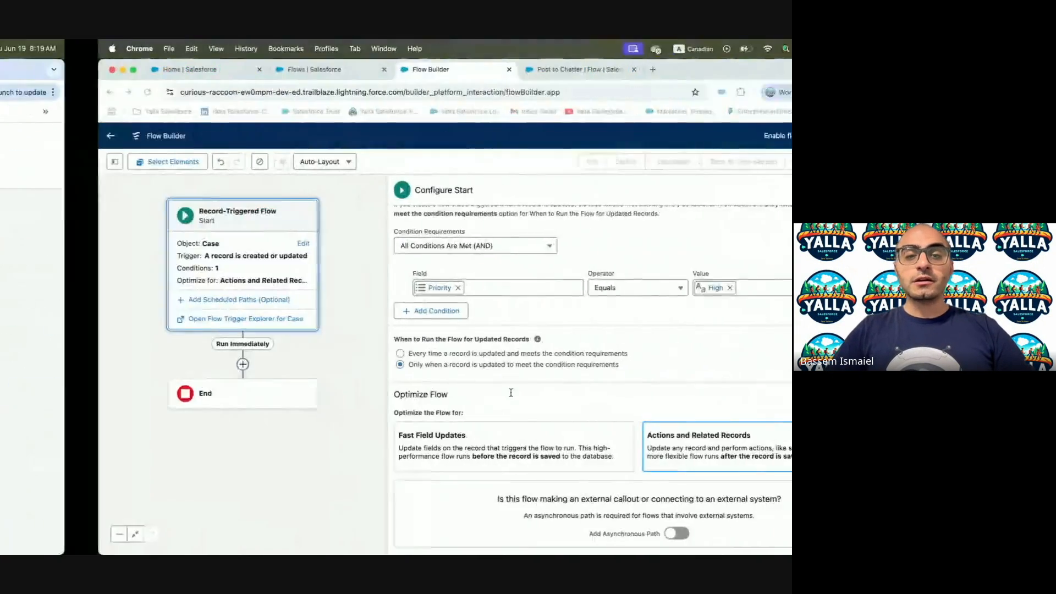
Check Trailhead's next instruction and add a Subflow element after the start that references the Post to Chatter flow
{"action": "key", "text": "ctrl+Left"}
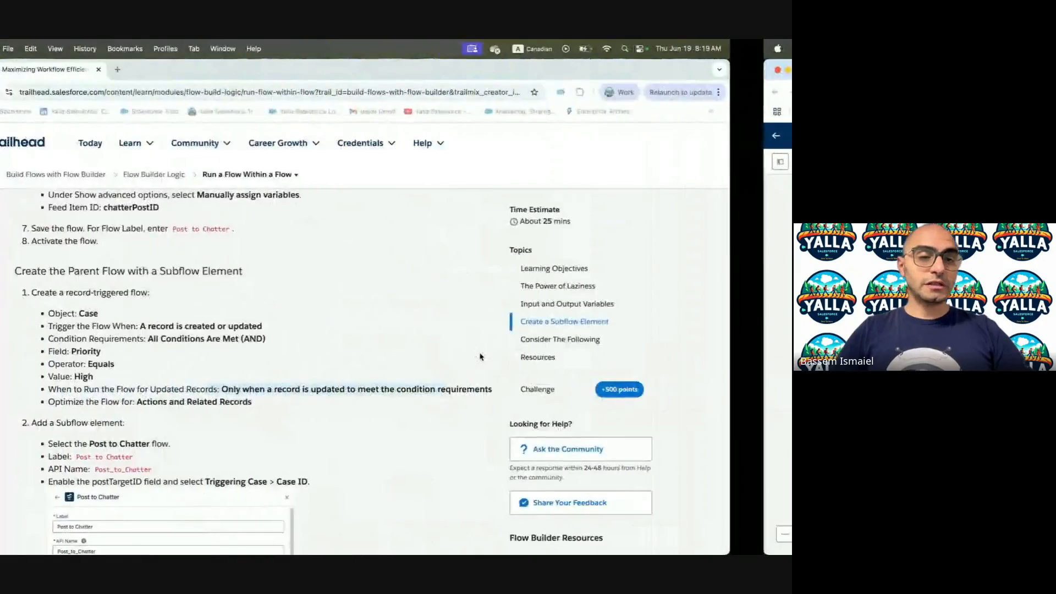
{"action": "scroll", "coordinate": [325, 393], "scroll_direction": "down", "scroll_amount": 3}
{"action": "key", "text": "ctrl+Right"}
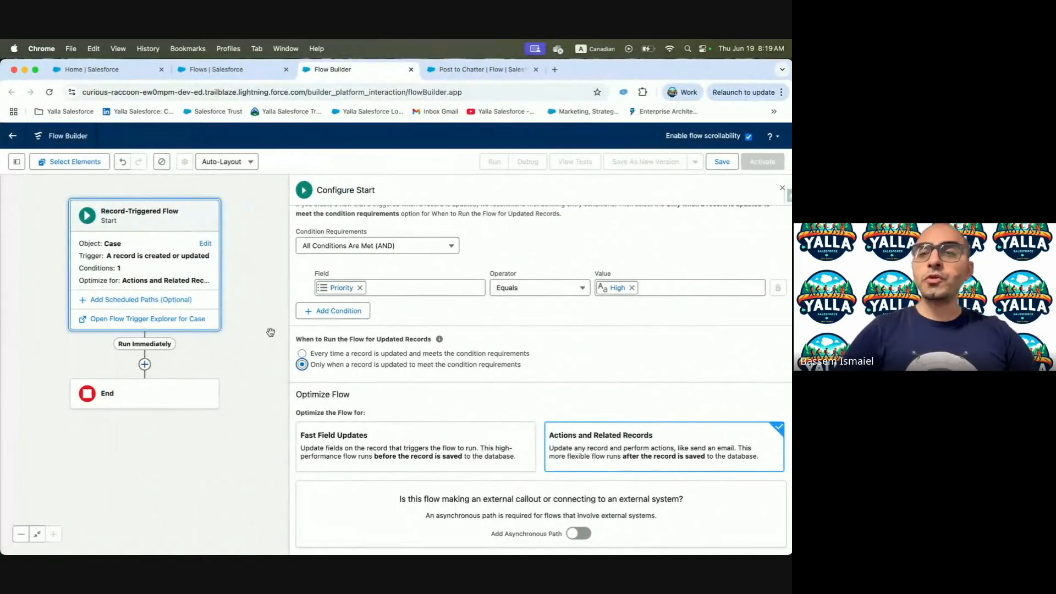
{"action": "left_click", "coordinate": [783, 188]}
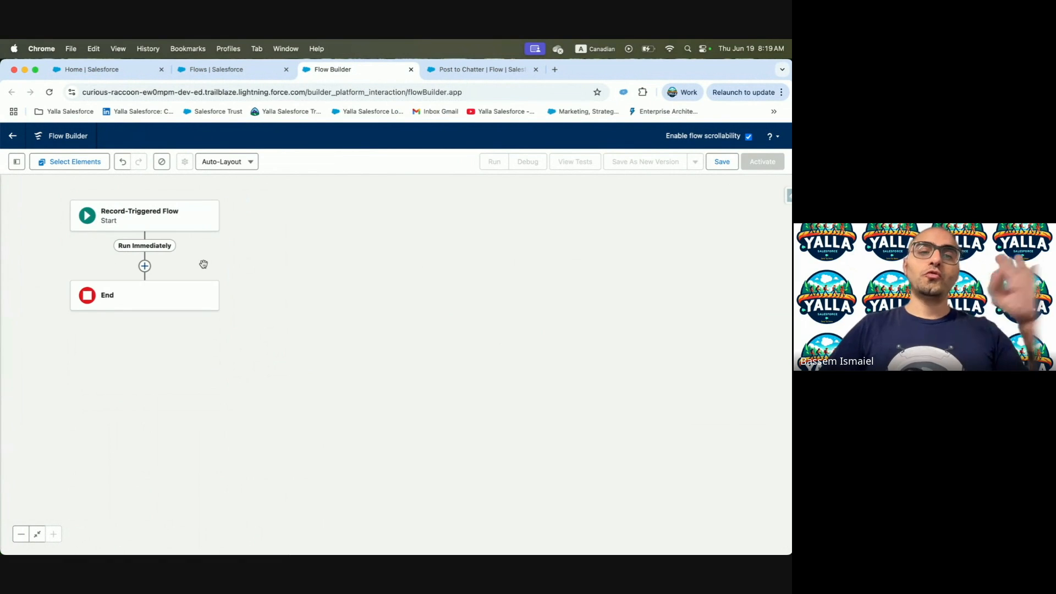
{"action": "left_click", "coordinate": [145, 267]}
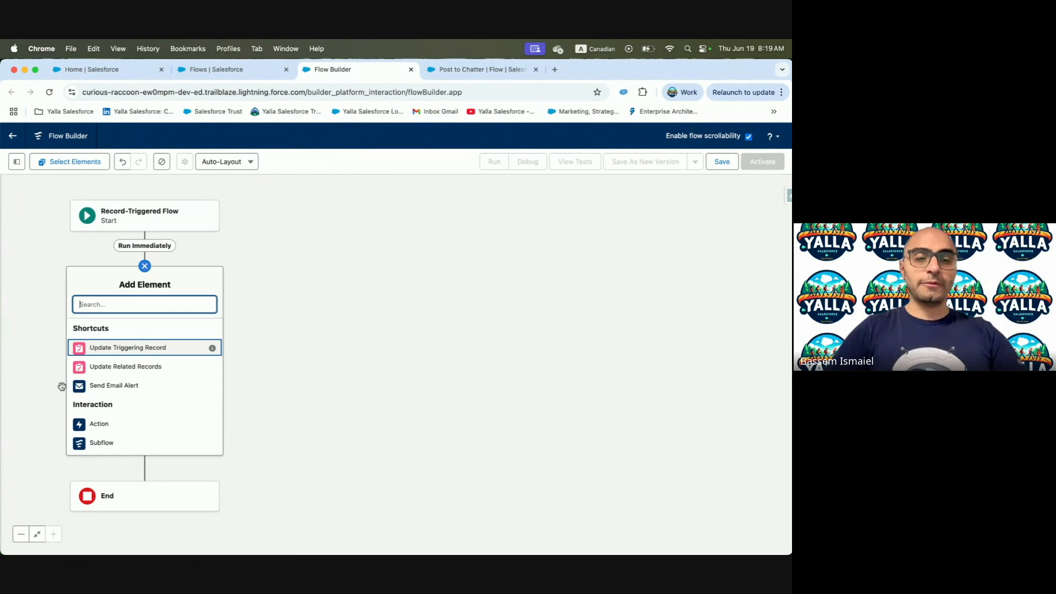
{"action": "left_click", "coordinate": [96, 442]}
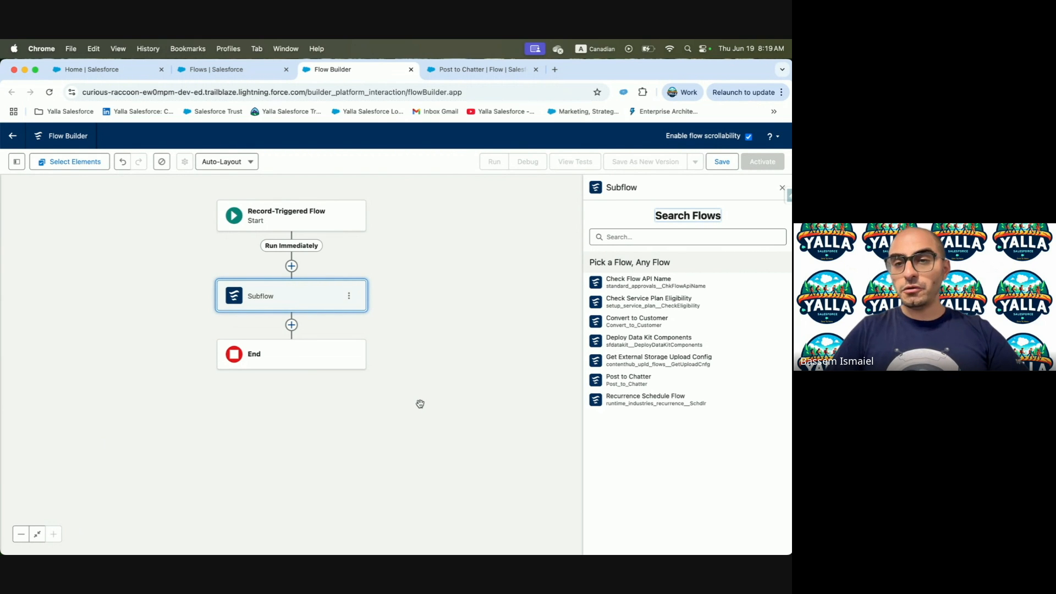
{"action": "left_click", "coordinate": [625, 380]}
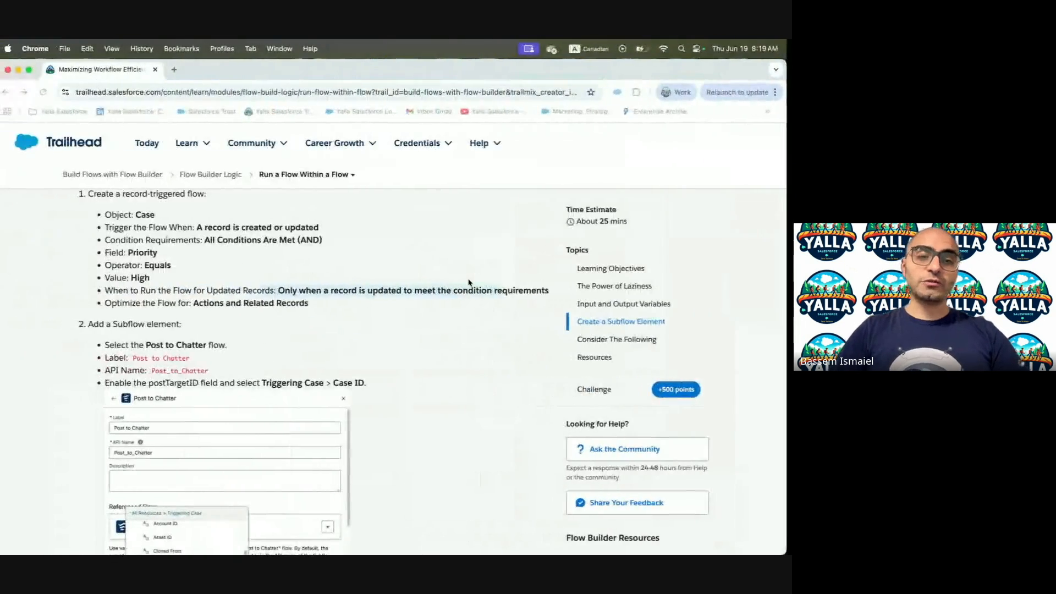
Copy the label from Trailhead and set the subflow's label and description to Post to Chatter, with API name Post_to_Chatter
{"action": "scroll", "coordinate": [361, 375], "scroll_direction": "down", "scroll_amount": 2}
{"action": "scroll", "coordinate": [361, 375], "scroll_direction": "down", "scroll_amount": 1}
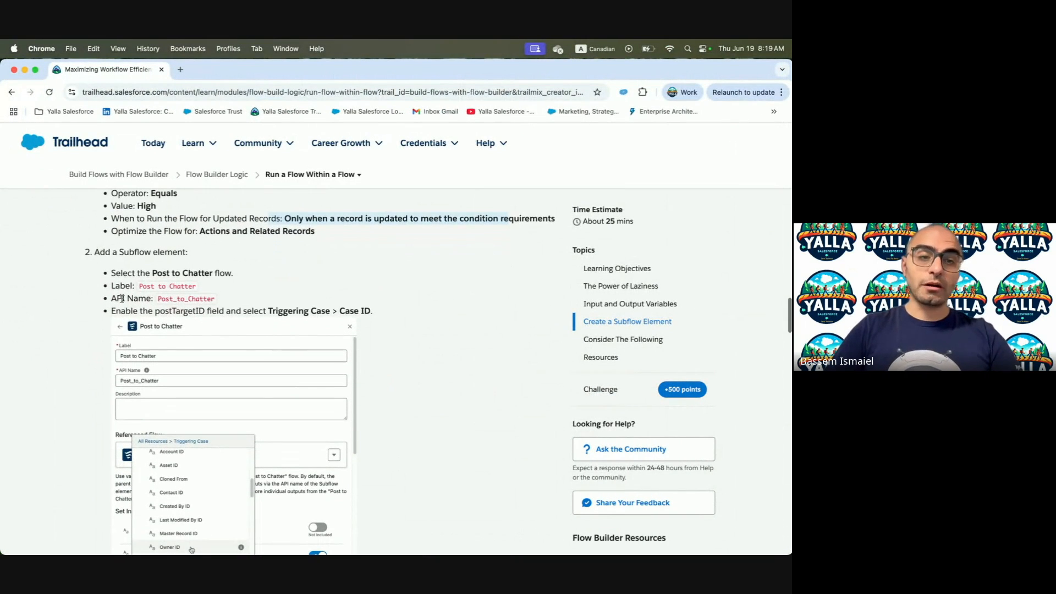
{"action": "left_click_drag", "start_coordinate": [139, 286], "coordinate": [191, 286]}
{"action": "key", "text": "super+c"}
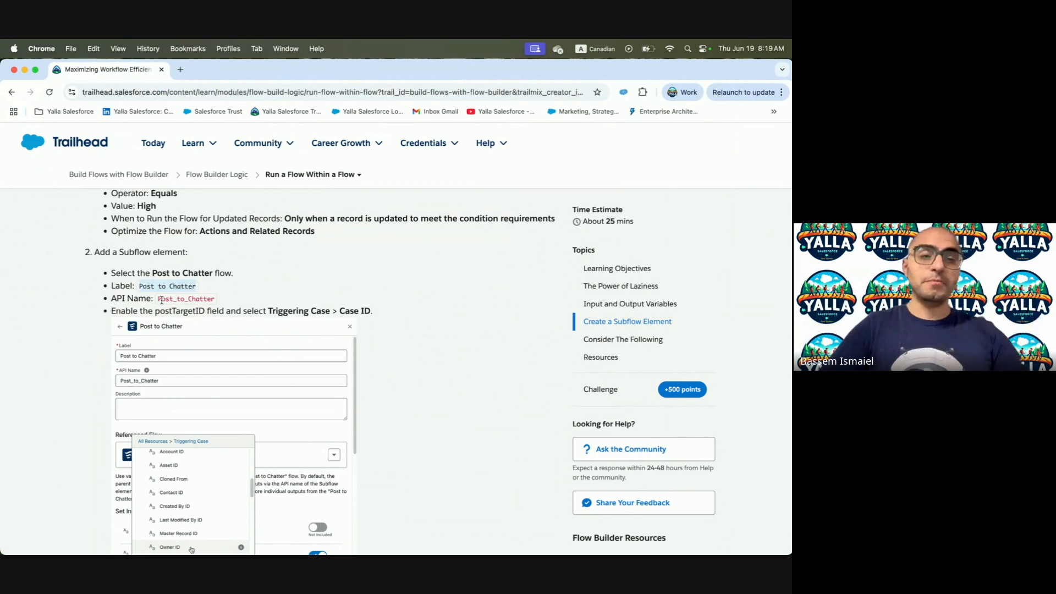
{"action": "key", "text": "super+Tab"}
{"action": "key", "text": "super+v"}
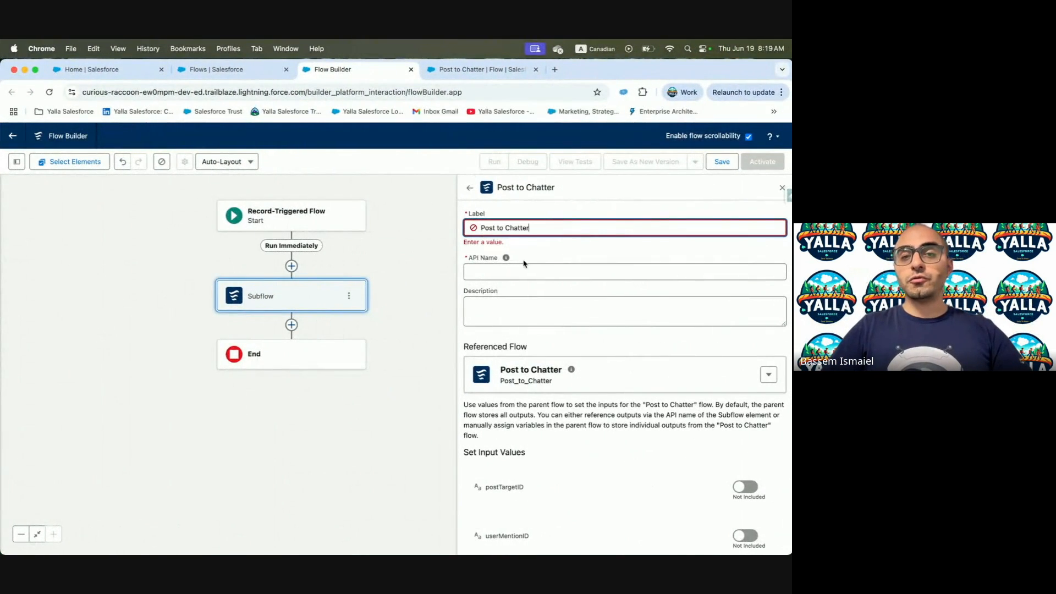
{"action": "key", "text": "Tab"}
{"action": "left_click", "coordinate": [512, 300]}
{"action": "key", "text": "super+v"}
Include the postTargetID and userMentionID inputs and set postTargetID to Triggering Case > Case ID
{"action": "scroll", "coordinate": [553, 447], "scroll_direction": "down", "scroll_amount": 3}
{"action": "left_click", "coordinate": [745, 401]}
{"action": "left_click", "coordinate": [746, 450]}
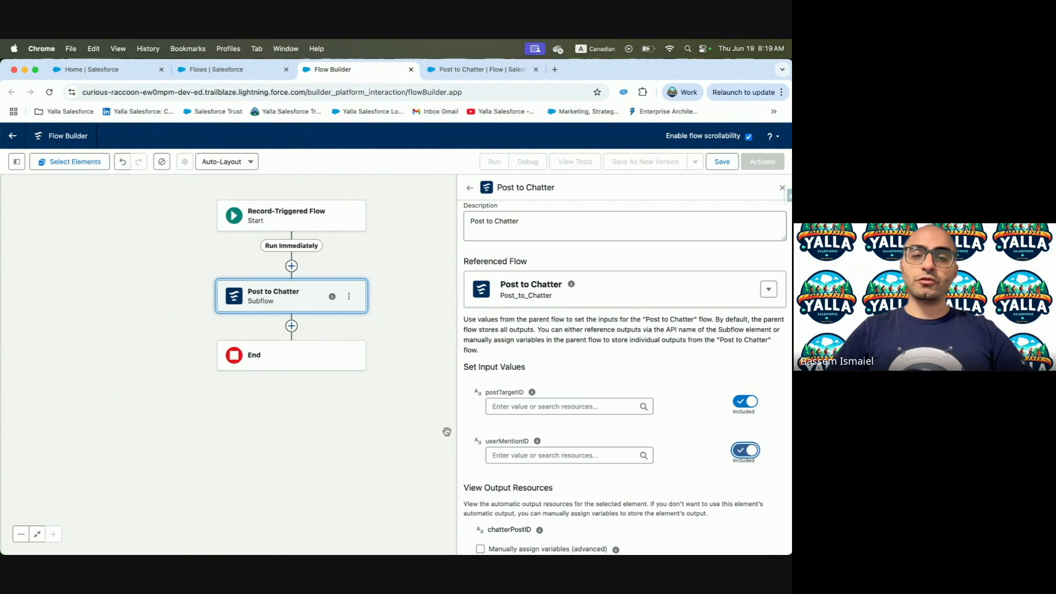
{"action": "left_click", "coordinate": [522, 407]}
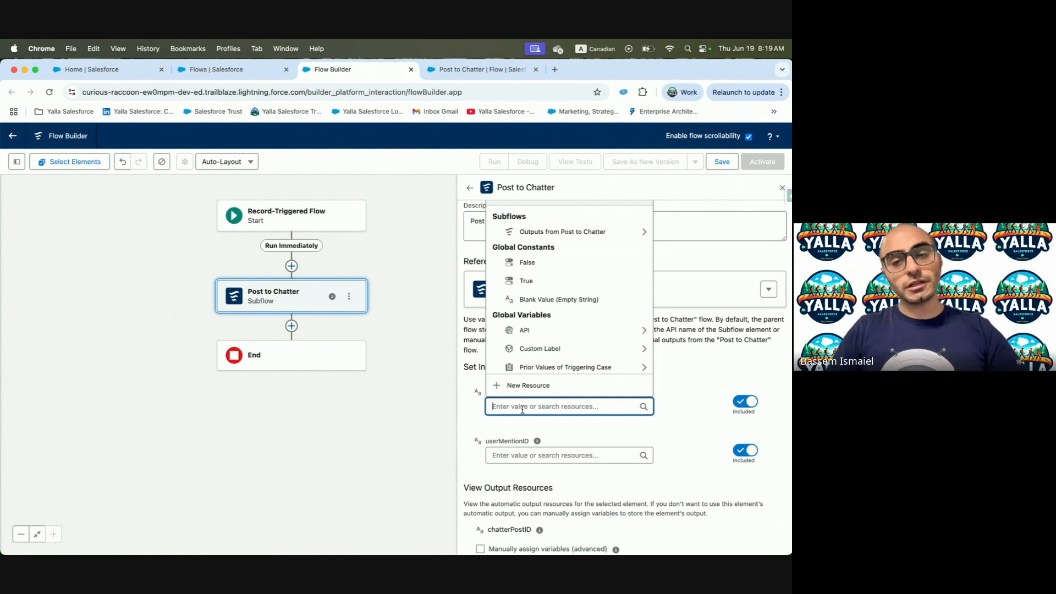
{"action": "type", "text": "Tri"}
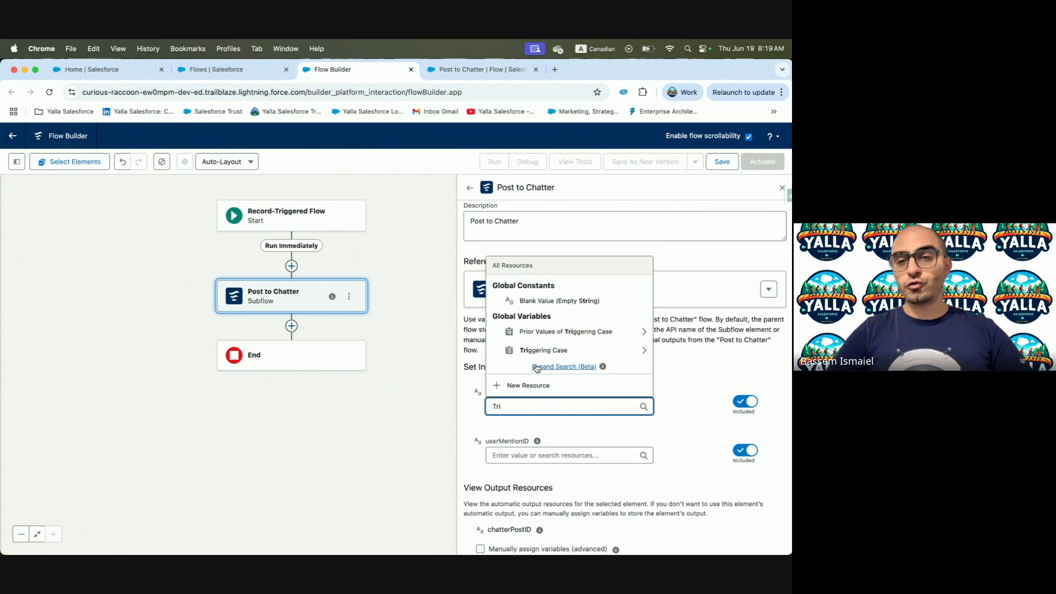
{"action": "left_click", "coordinate": [544, 358]}
{"action": "type", "text": "Id"}
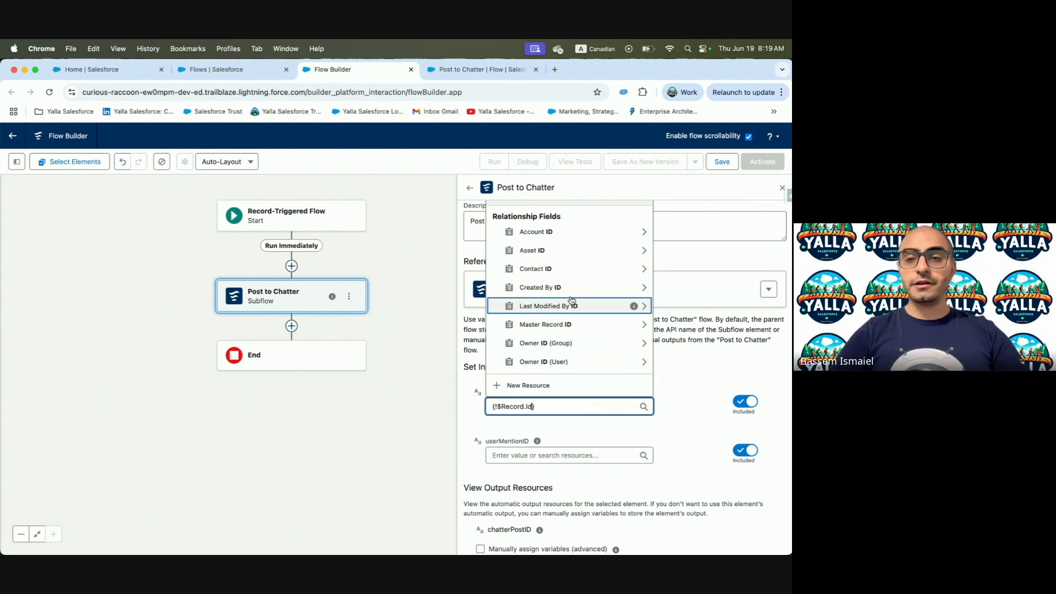
{"action": "scroll", "coordinate": [570, 303], "scroll_direction": "down", "scroll_amount": 1}
{"action": "left_click", "coordinate": [557, 366]}
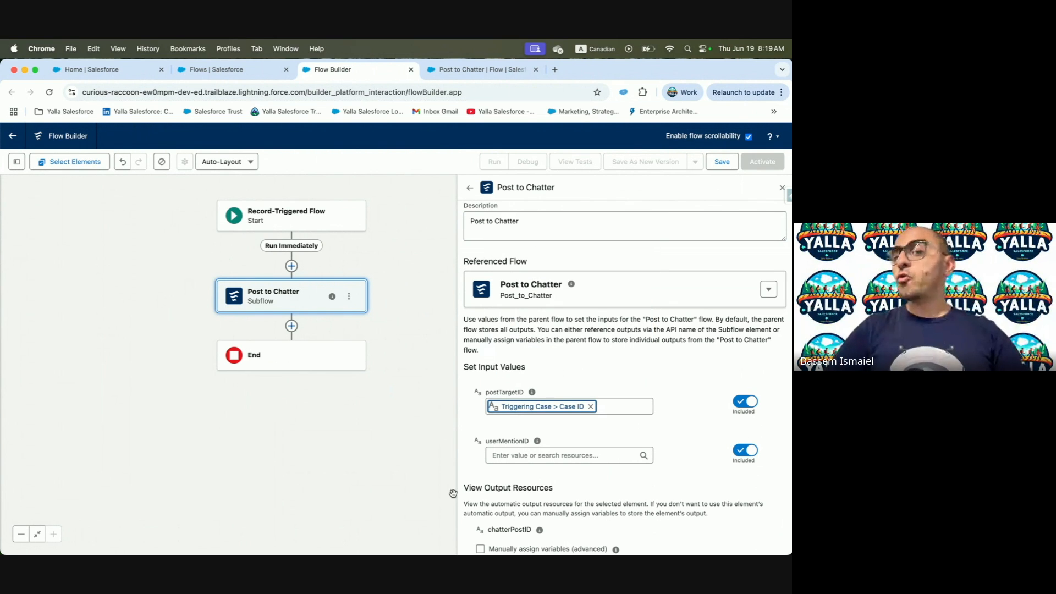
Following Trailhead's userMentionID instruction, set that input to Triggering Case > Owner ID
{"action": "key", "text": "ctrl+Left"}
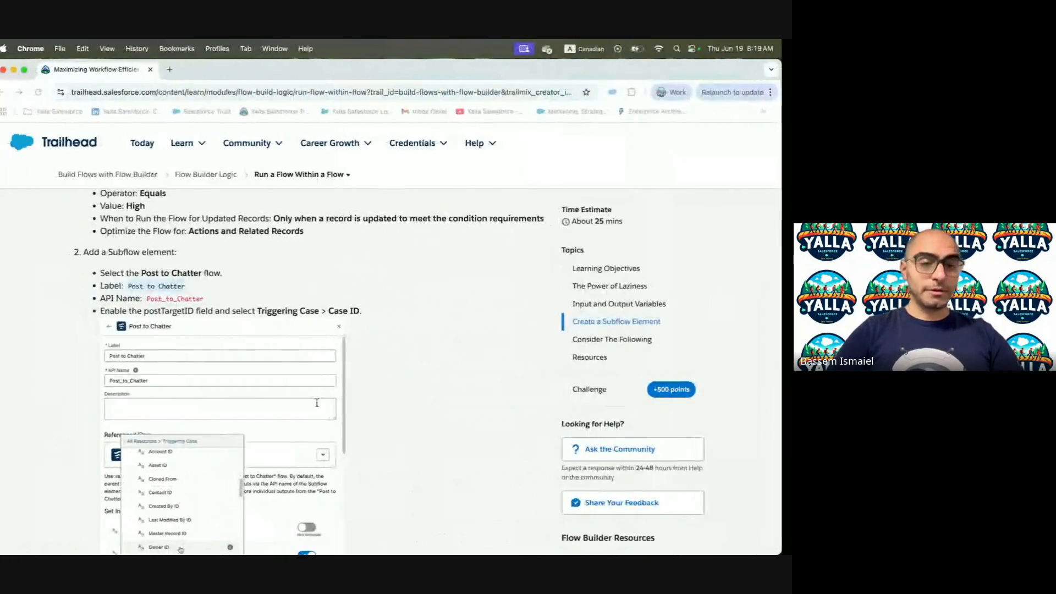
{"action": "scroll", "coordinate": [152, 414], "scroll_direction": "down", "scroll_amount": 5}
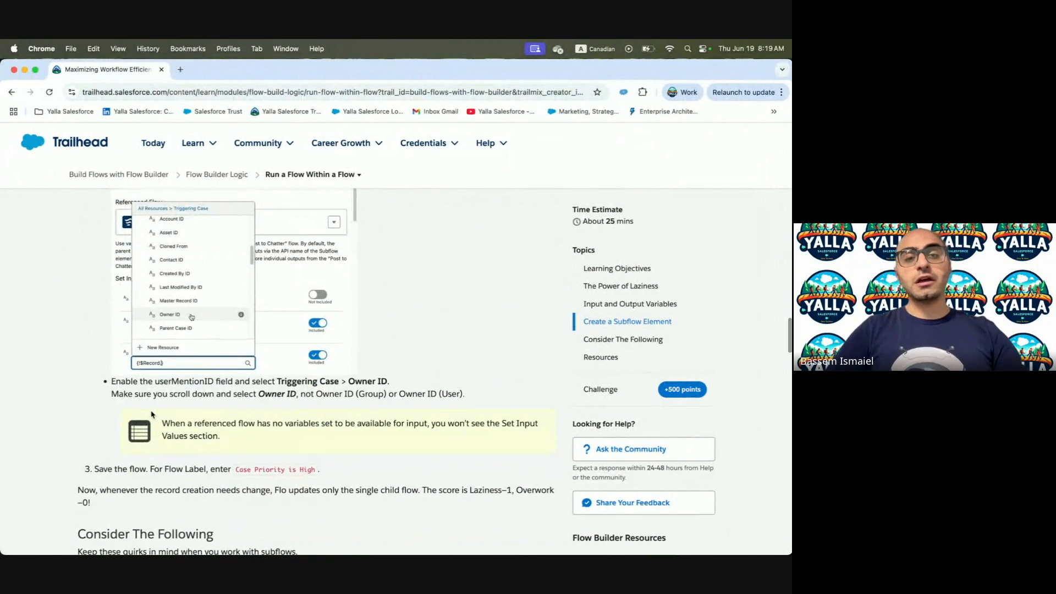
{"action": "scroll", "coordinate": [152, 414], "scroll_direction": "down", "scroll_amount": 1}
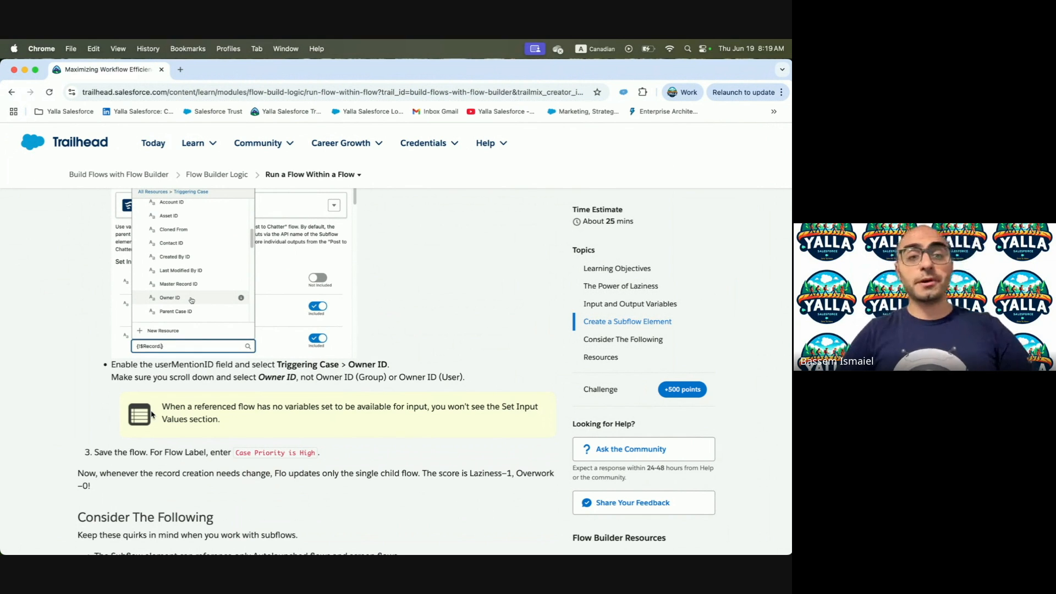
{"action": "key", "text": "ctrl+Right"}
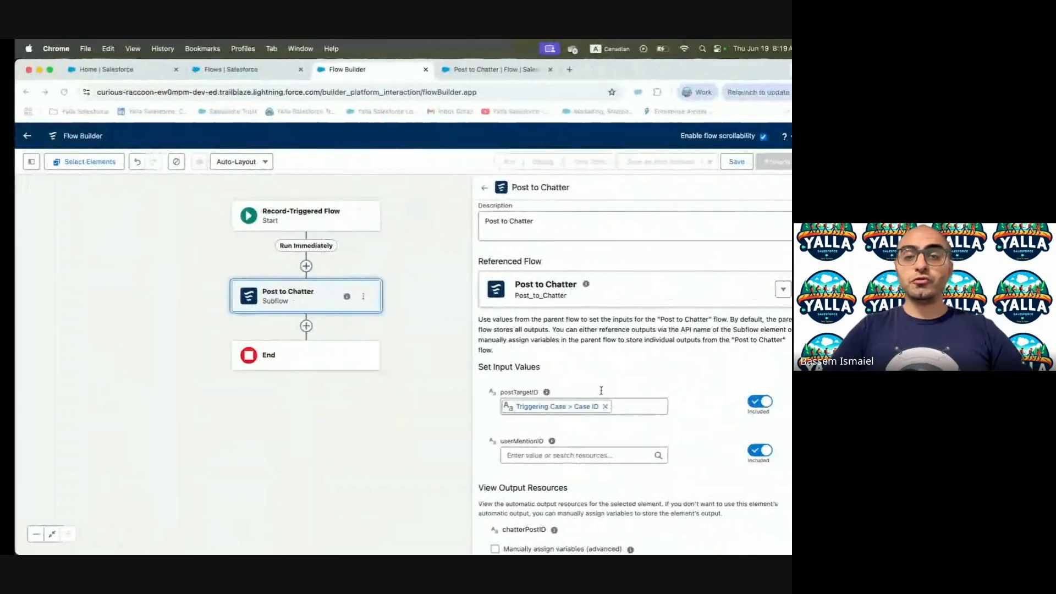
{"action": "left_click", "coordinate": [524, 463]}
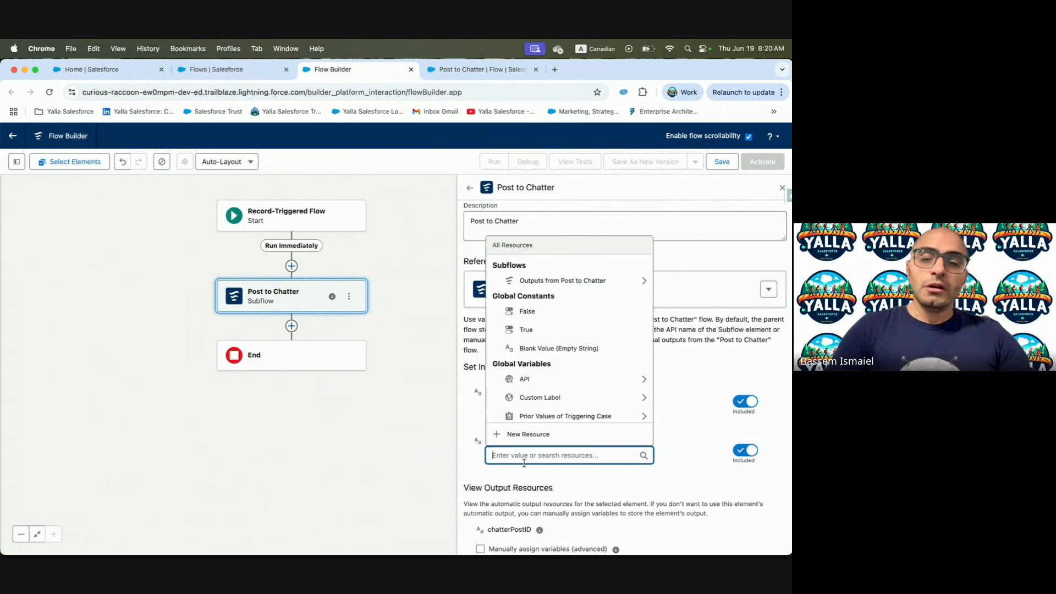
{"action": "type", "text": "Trigg"}
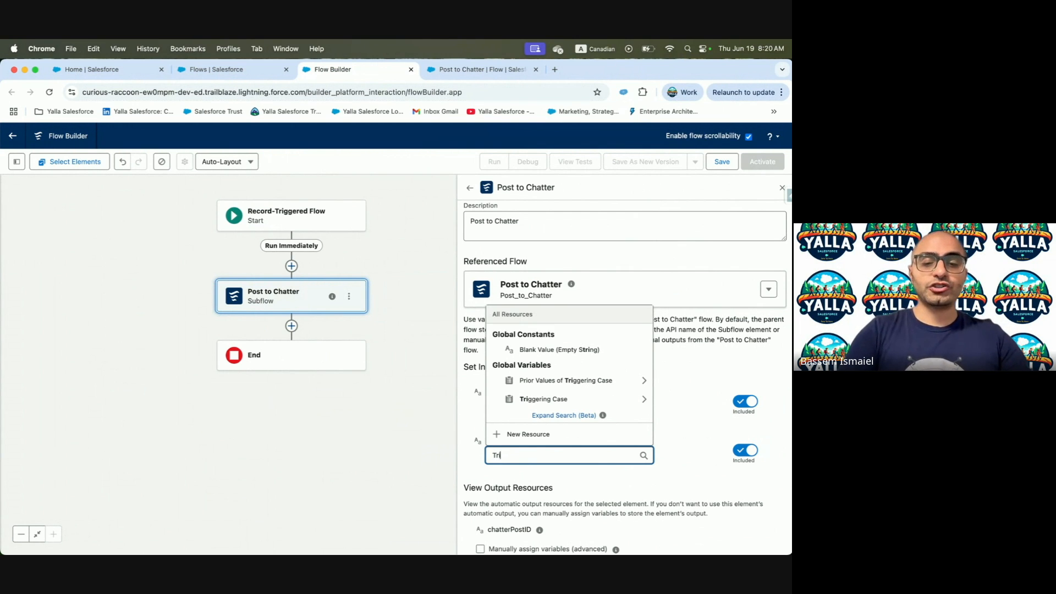
{"action": "left_click", "coordinate": [541, 397]}
{"action": "type", "text": "Owner}"}
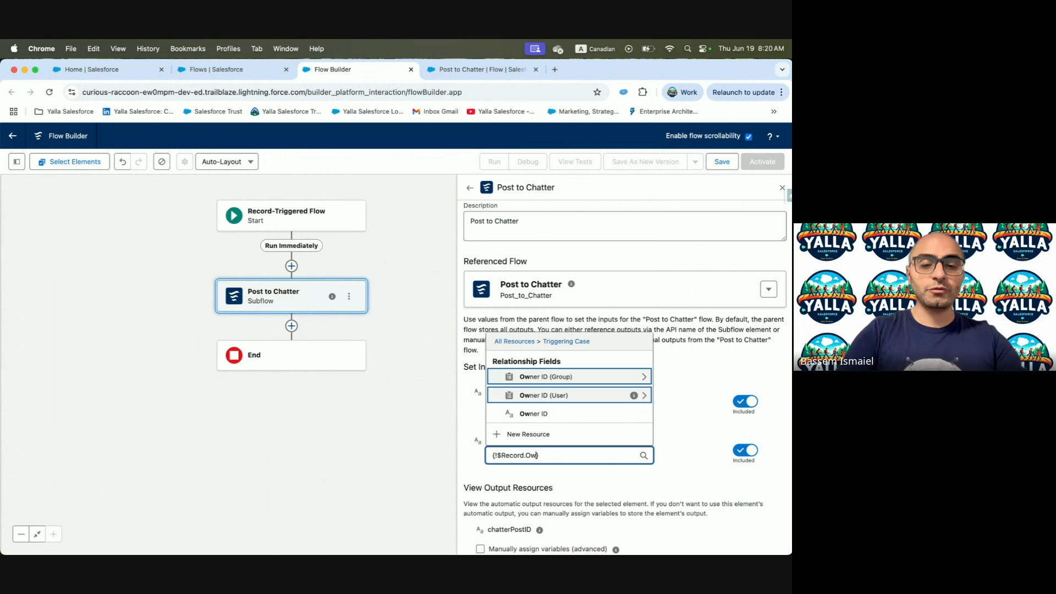
{"action": "left_click", "coordinate": [546, 414]}
Using the label from Trailhead, enter Case Priority is High as the flow label and Case_Priority_is_High as the API name for saving
{"action": "key", "text": "ctrl+Left"}
{"action": "scroll", "coordinate": [209, 420], "scroll_direction": "down", "scroll_amount": 1}
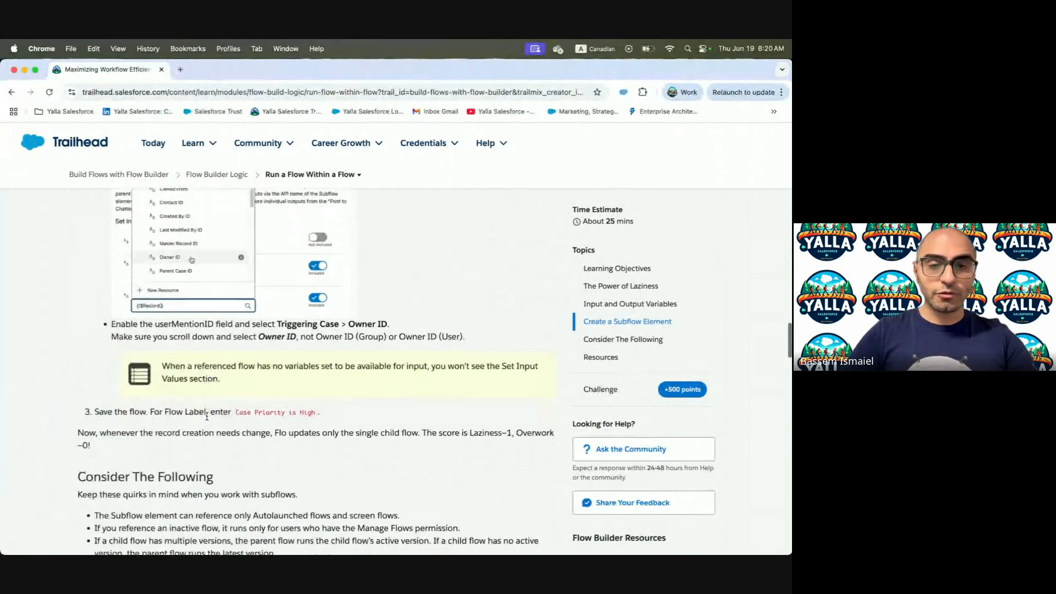
{"action": "scroll", "coordinate": [209, 418], "scroll_direction": "down", "scroll_amount": 2}
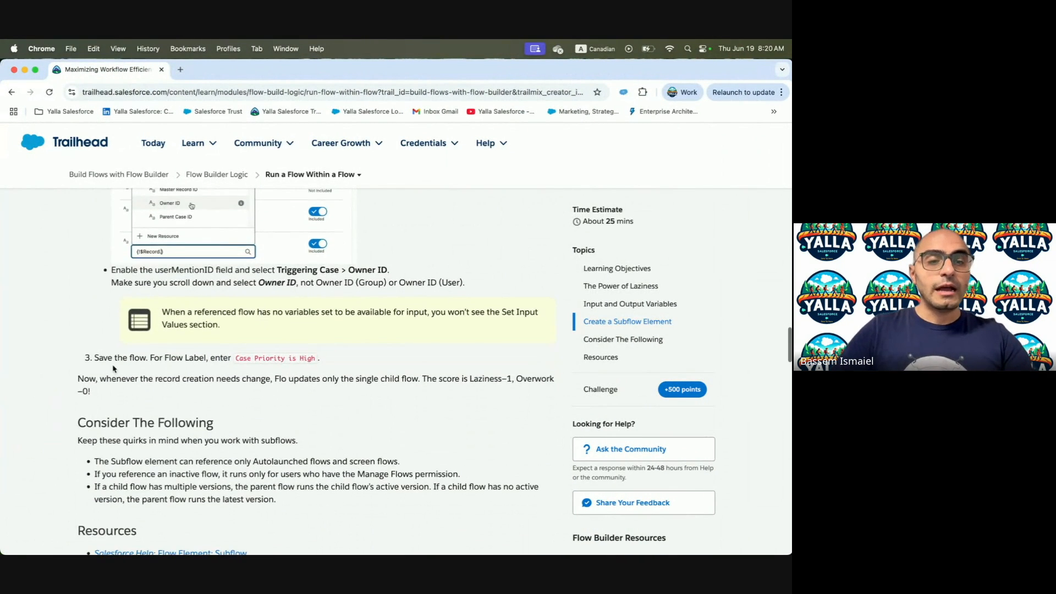
{"action": "left_click_drag", "start_coordinate": [238, 359], "coordinate": [317, 360]}
{"action": "key", "text": "super+c"}
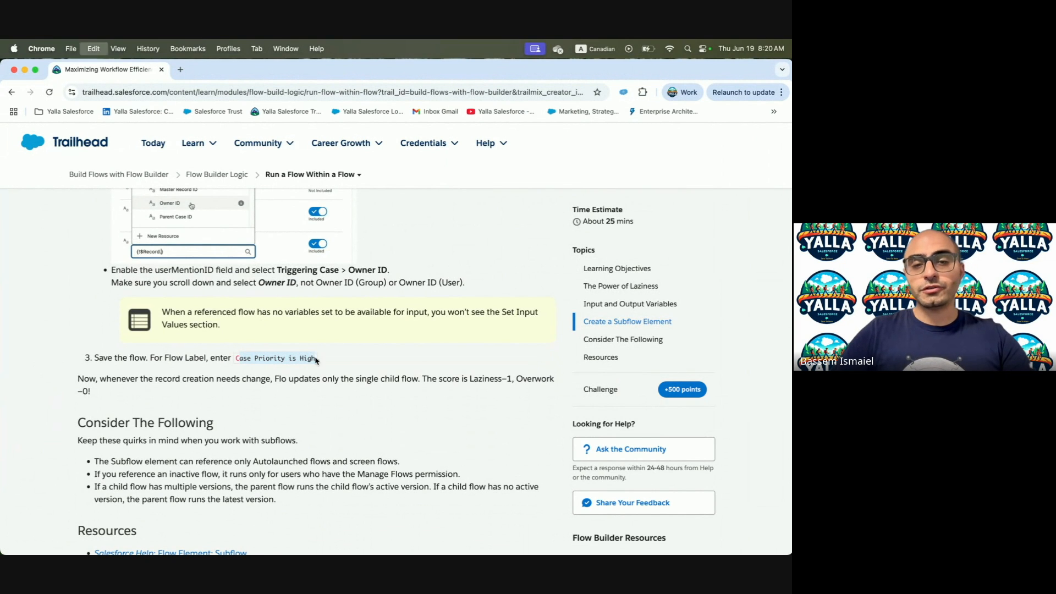
{"action": "key", "text": "ctrl+Right"}
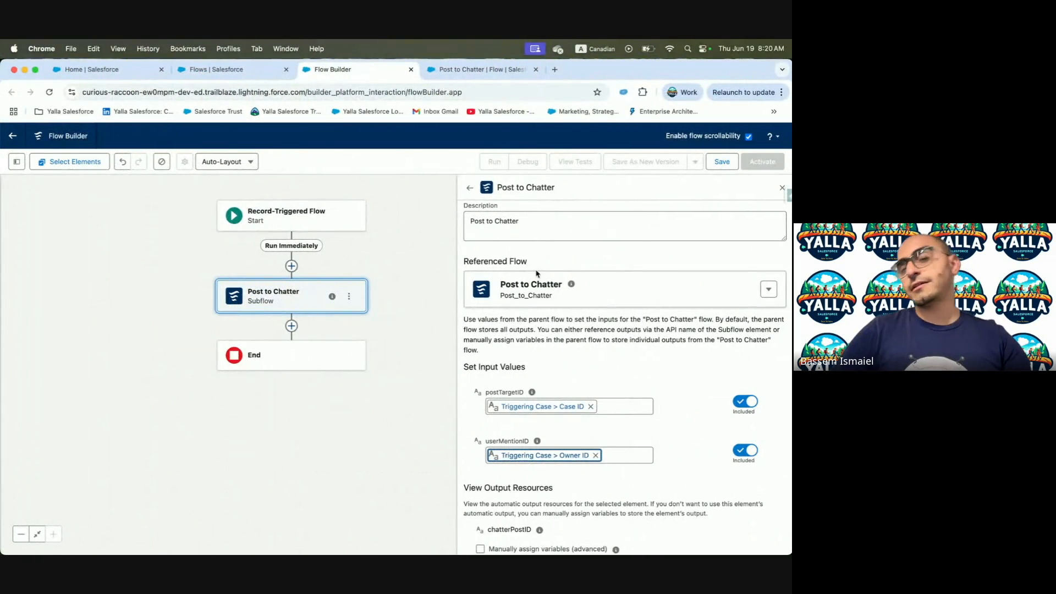
{"action": "left_click", "coordinate": [710, 166]}
{"action": "left_click", "coordinate": [315, 304]}
{"action": "key", "text": "super+v"}
{"action": "left_click", "coordinate": [430, 306]}
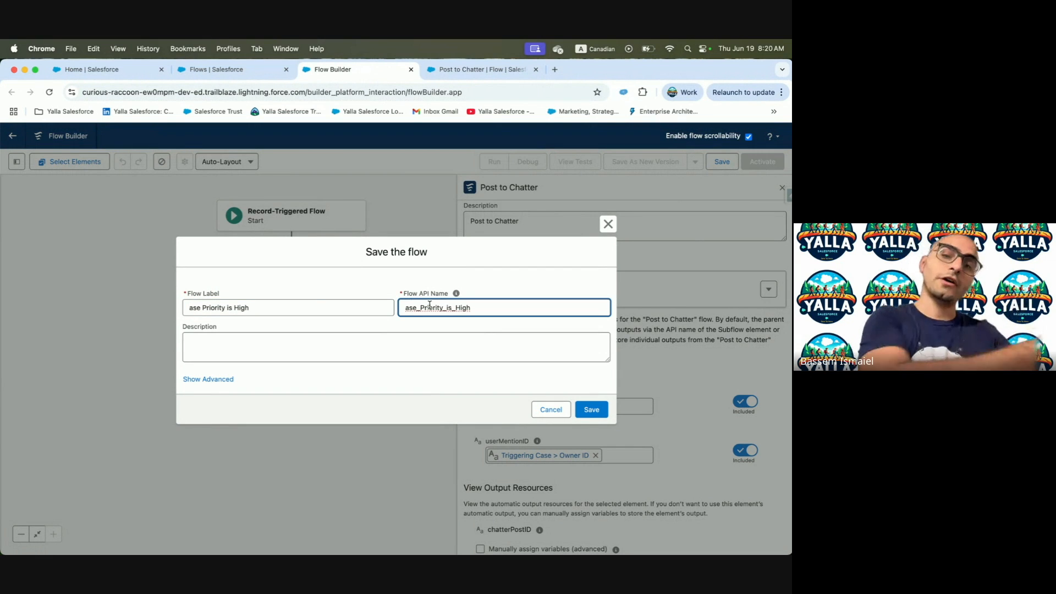
{"action": "left_click", "coordinate": [186, 307]}
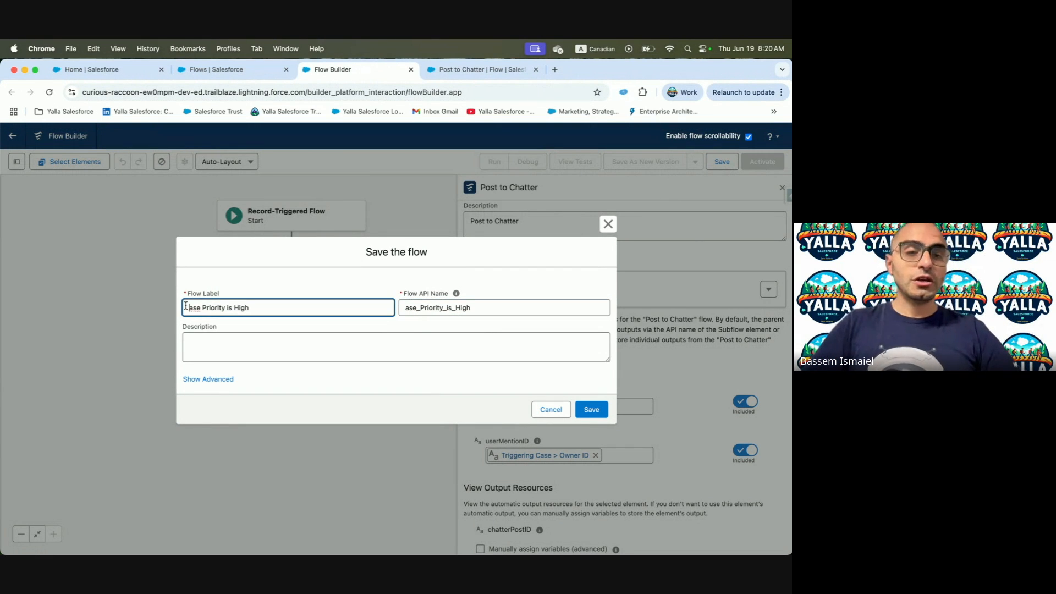
{"action": "type", "text": "C"}
{"action": "left_click", "coordinate": [406, 308]}
{"action": "type", "text": "C"}
Enter Case Priority is High as the flow's description, check Trailhead's remaining instructions, and save the flow
{"action": "left_click", "coordinate": [417, 336]}
{"action": "key", "text": "super+v"}
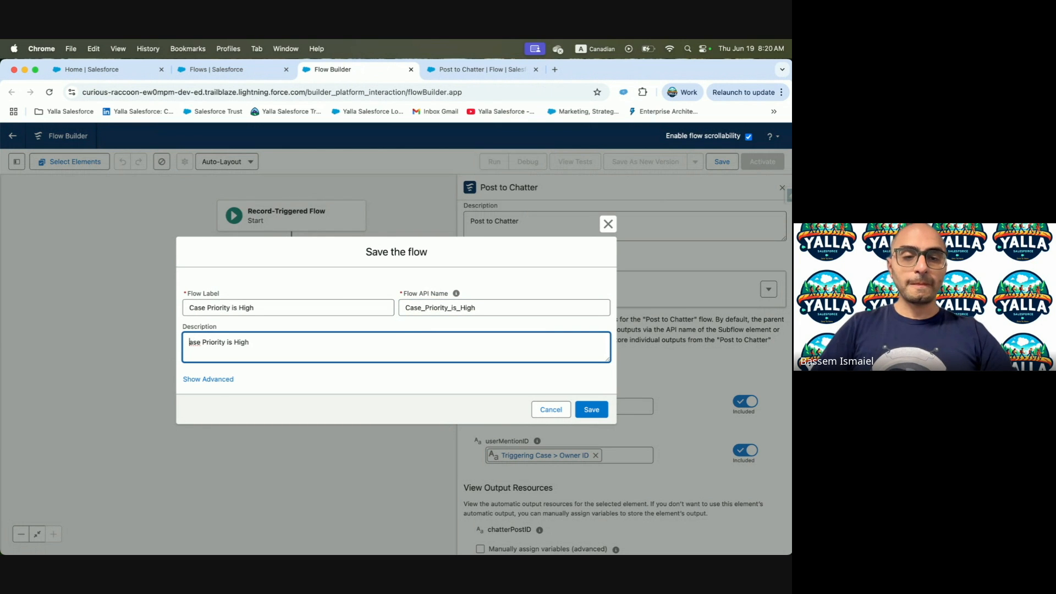
{"action": "type", "text": "C"}
{"action": "key", "text": "ctrl+Left"}
{"action": "scroll", "coordinate": [274, 388], "scroll_direction": "down", "scroll_amount": 5}
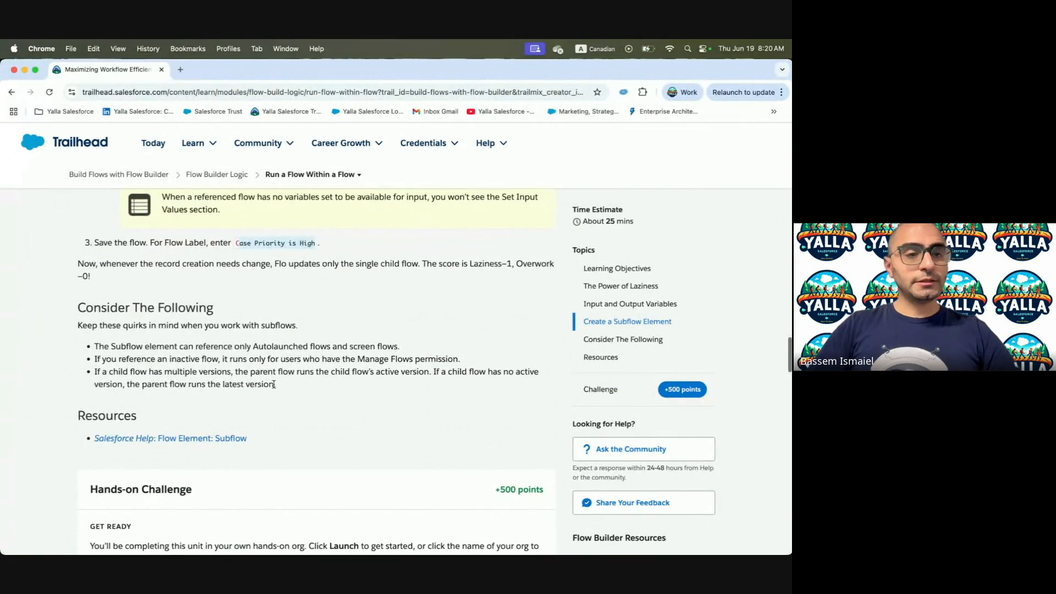
{"action": "key", "text": "ctrl+Right"}
{"action": "left_click", "coordinate": [592, 408]}
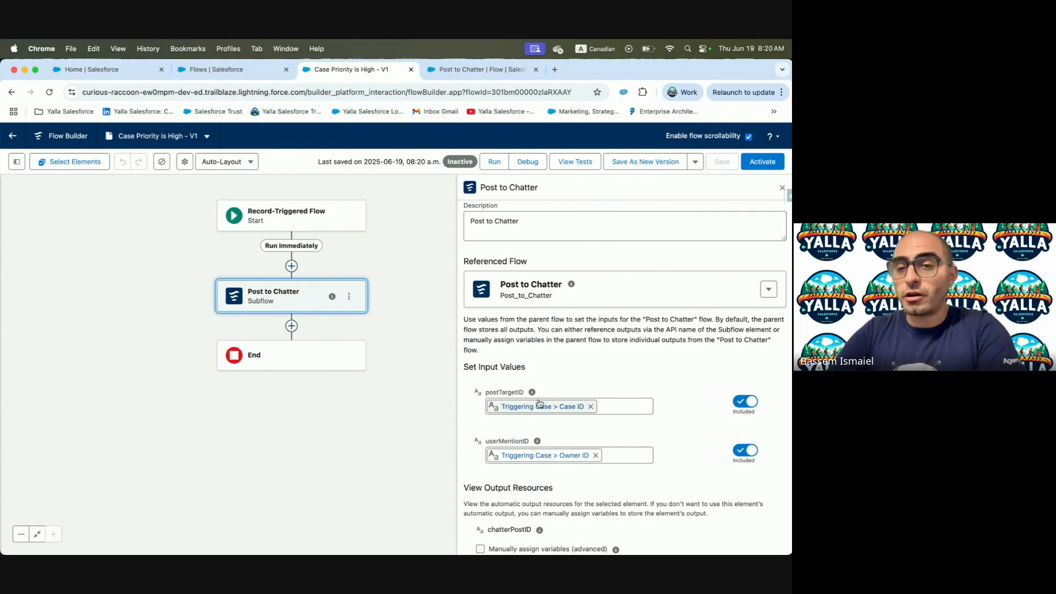
Look over the subflow's chatterPostID output and activate the Case Priority is High flow
{"action": "scroll", "coordinate": [540, 403], "scroll_direction": "down", "scroll_amount": 1}
{"action": "scroll", "coordinate": [642, 380], "scroll_direction": "down", "scroll_amount": 1}
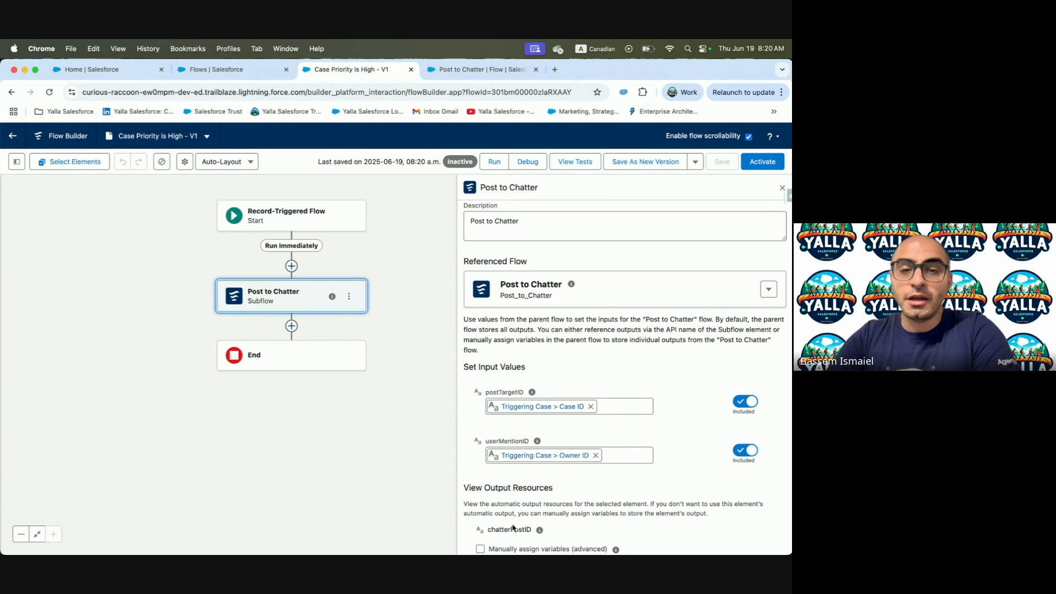
{"action": "left_click_drag", "start_coordinate": [487, 531], "coordinate": [569, 533]}
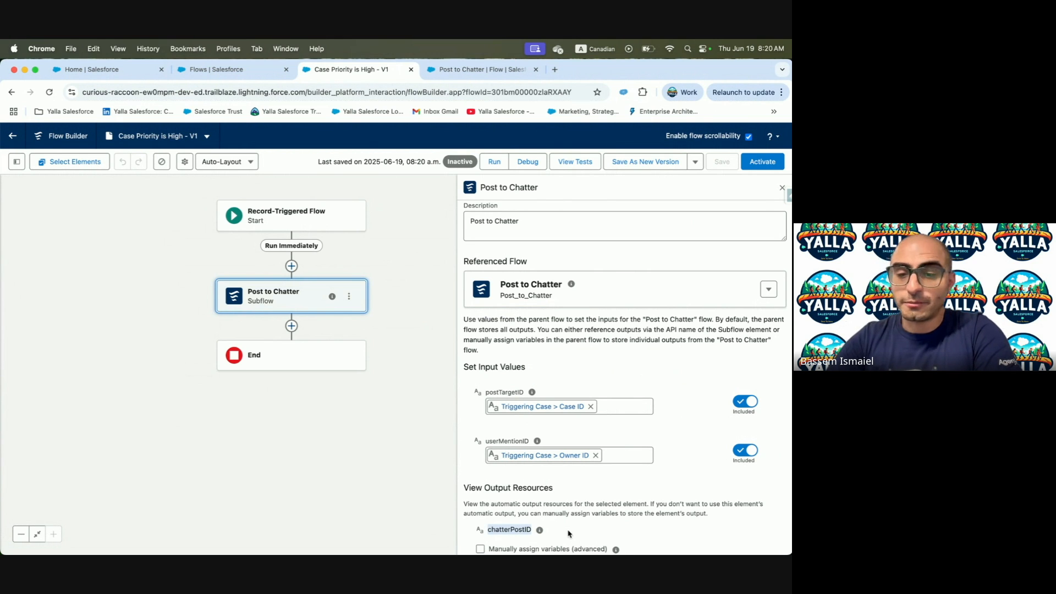
{"action": "left_click", "coordinate": [762, 162]}
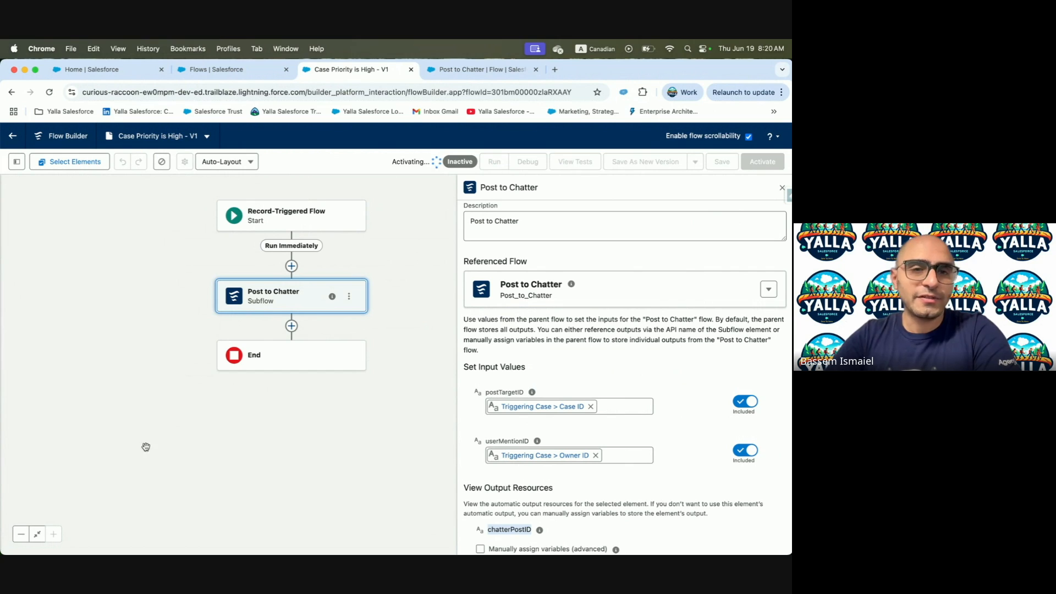
Switch to Trailhead, read the Consider The Following notes on subflows, and revisit the opening of The Power of Laziness
{"action": "key", "text": "ctrl+Left"}
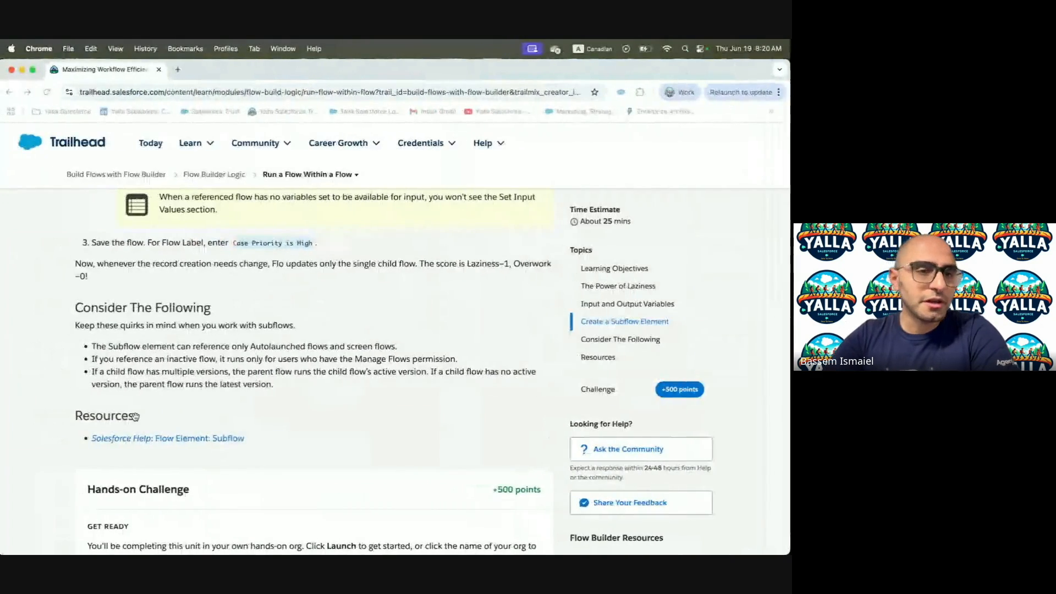
{"action": "scroll", "coordinate": [135, 417], "scroll_direction": "down", "scroll_amount": 1}
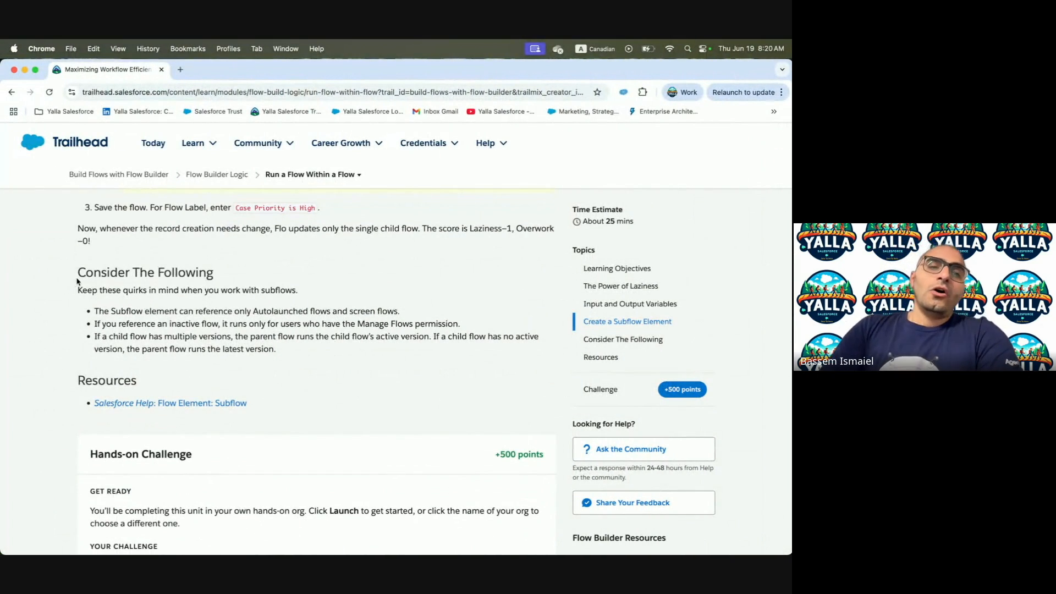
{"action": "scroll", "coordinate": [94, 280], "scroll_direction": "up", "scroll_amount": 15}
{"action": "scroll", "coordinate": [115, 278], "scroll_direction": "up", "scroll_amount": 10}
{"action": "scroll", "coordinate": [114, 277], "scroll_direction": "down", "scroll_amount": 3}
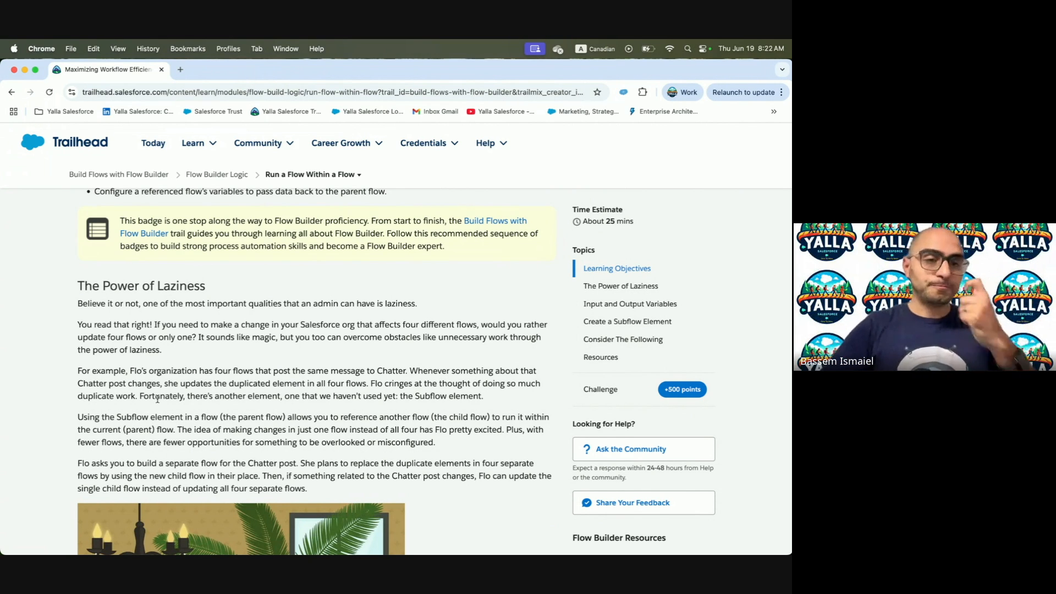
{"action": "left_click_drag", "start_coordinate": [208, 326], "coordinate": [78, 326]}
{"action": "left_click_drag", "start_coordinate": [388, 321], "coordinate": [445, 324]}
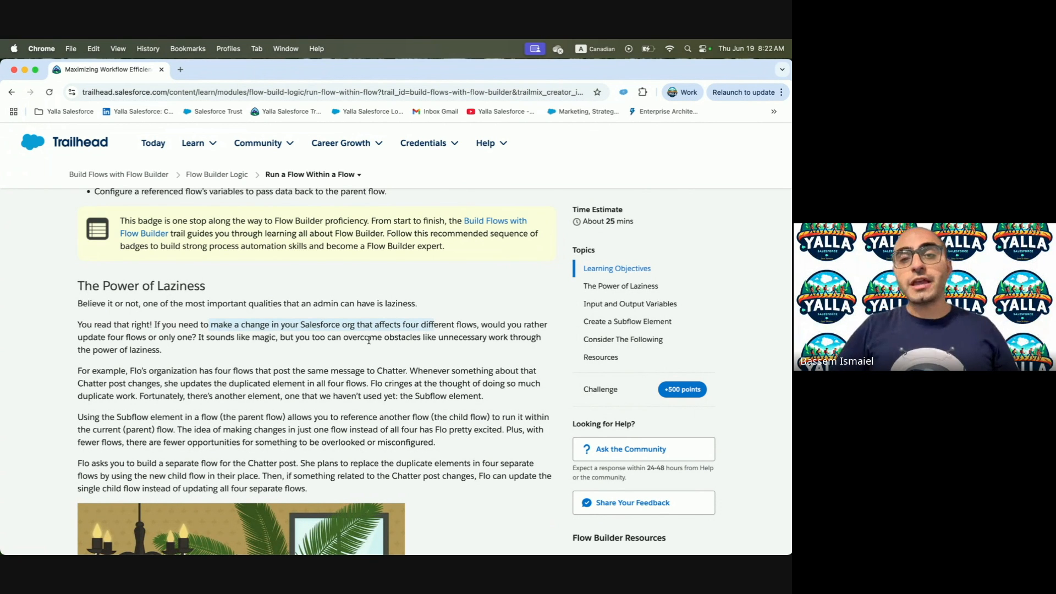
{"action": "scroll", "coordinate": [369, 340], "scroll_direction": "down", "scroll_amount": 2}
{"action": "scroll", "coordinate": [369, 340], "scroll_direction": "down", "scroll_amount": 2}
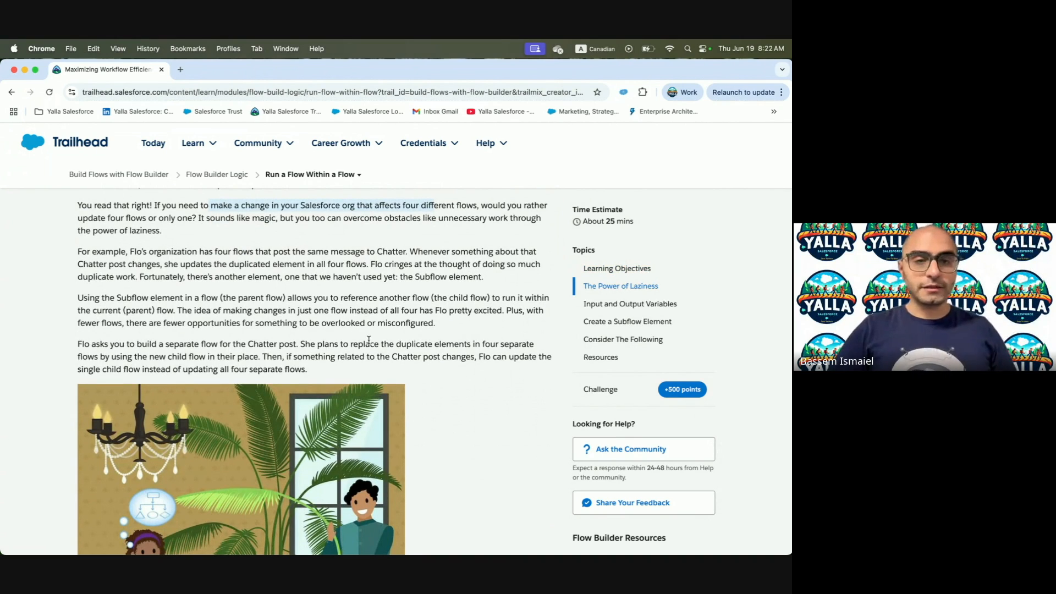
Read The Power of Laziness paragraphs on Flo's four flows, parent and child flows, and the separate Chatter post flow
{"action": "left_click_drag", "start_coordinate": [191, 252], "coordinate": [385, 248]}
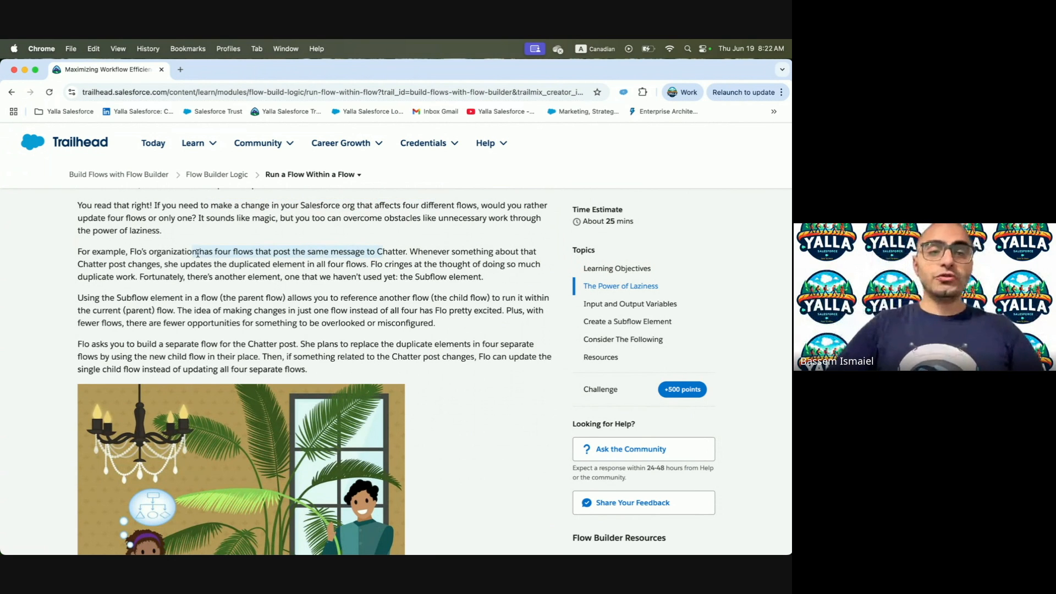
{"action": "left_click_drag", "start_coordinate": [158, 297], "coordinate": [476, 302]}
{"action": "scroll", "coordinate": [478, 306], "scroll_direction": "down", "scroll_amount": 1}
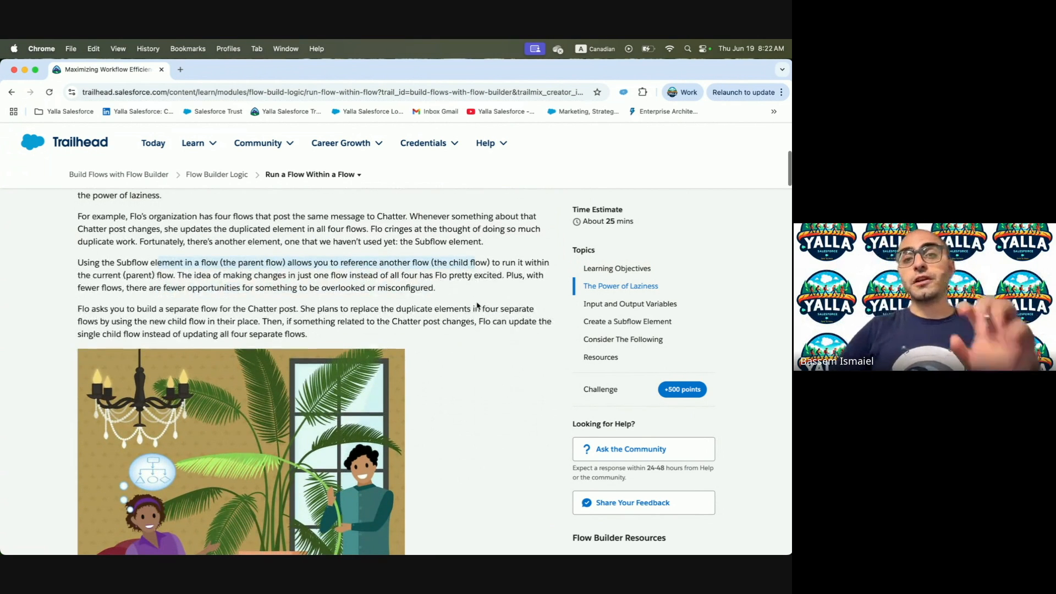
{"action": "scroll", "coordinate": [478, 306], "scroll_direction": "down", "scroll_amount": 1}
{"action": "scroll", "coordinate": [477, 303], "scroll_direction": "down", "scroll_amount": 1}
{"action": "scroll", "coordinate": [477, 304], "scroll_direction": "down", "scroll_amount": 2}
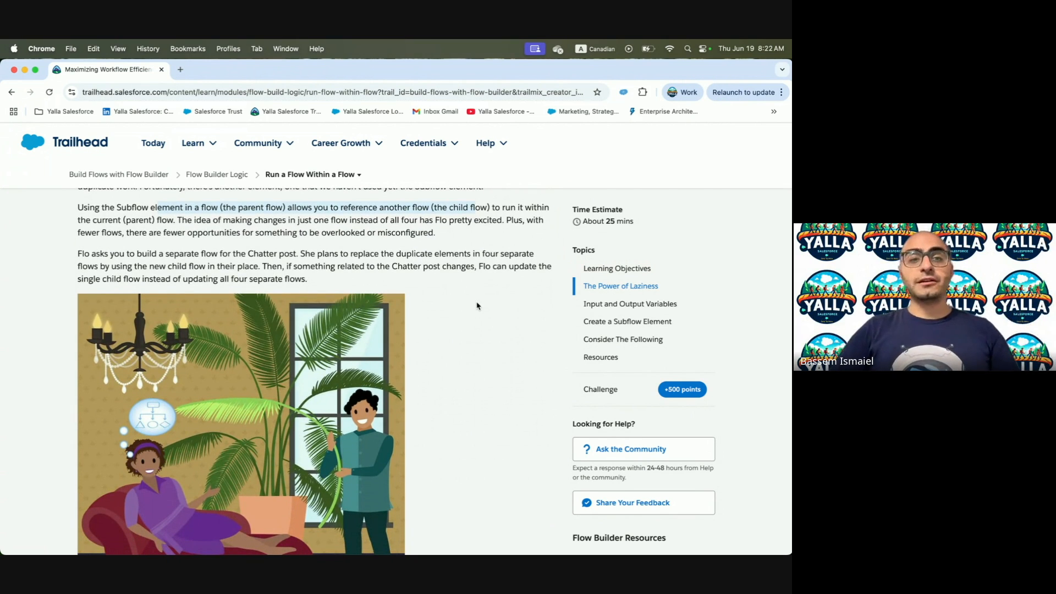
{"action": "scroll", "coordinate": [477, 305], "scroll_direction": "down", "scroll_amount": 1}
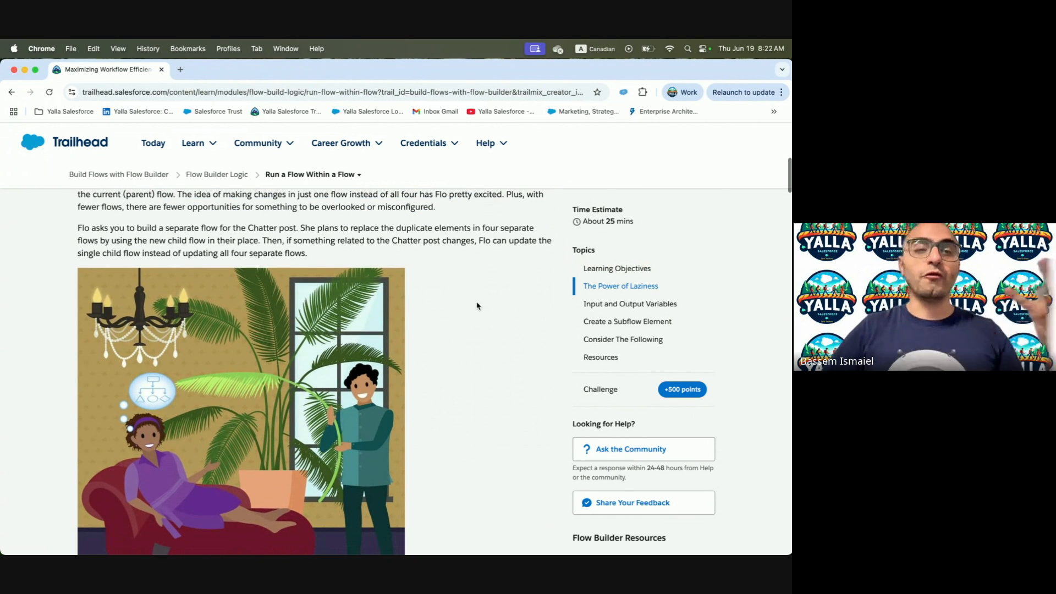
{"action": "scroll", "coordinate": [478, 306], "scroll_direction": "down", "scroll_amount": 1}
{"action": "left_click_drag", "start_coordinate": [143, 212], "coordinate": [495, 233]}
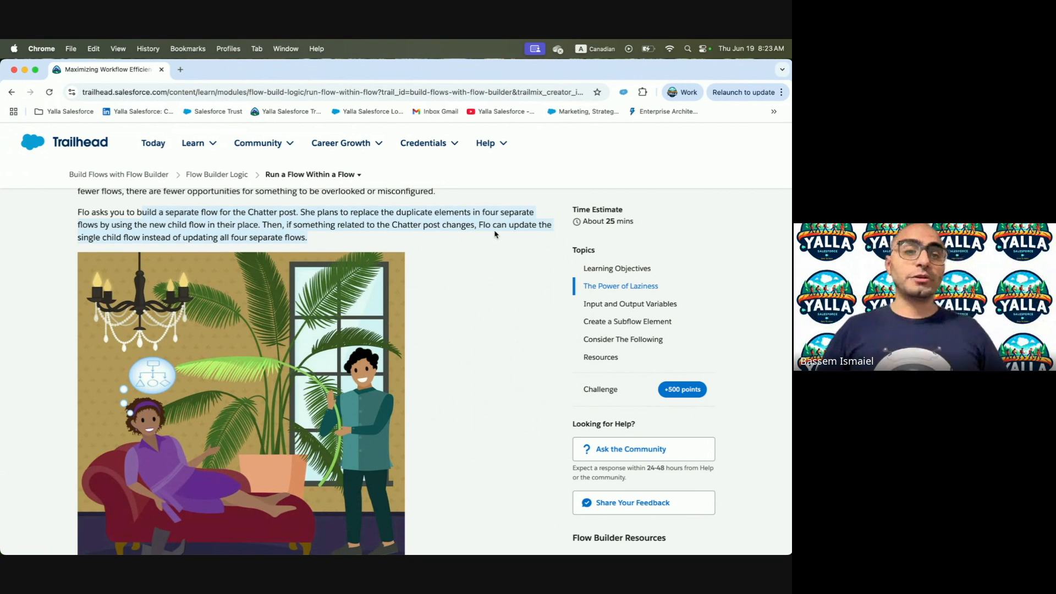
Go to the Hands-on Challenge and look over the Simplify and Build Upon the Opportunity Product Flow introduction
{"action": "scroll", "coordinate": [495, 235], "scroll_direction": "down", "scroll_amount": 5}
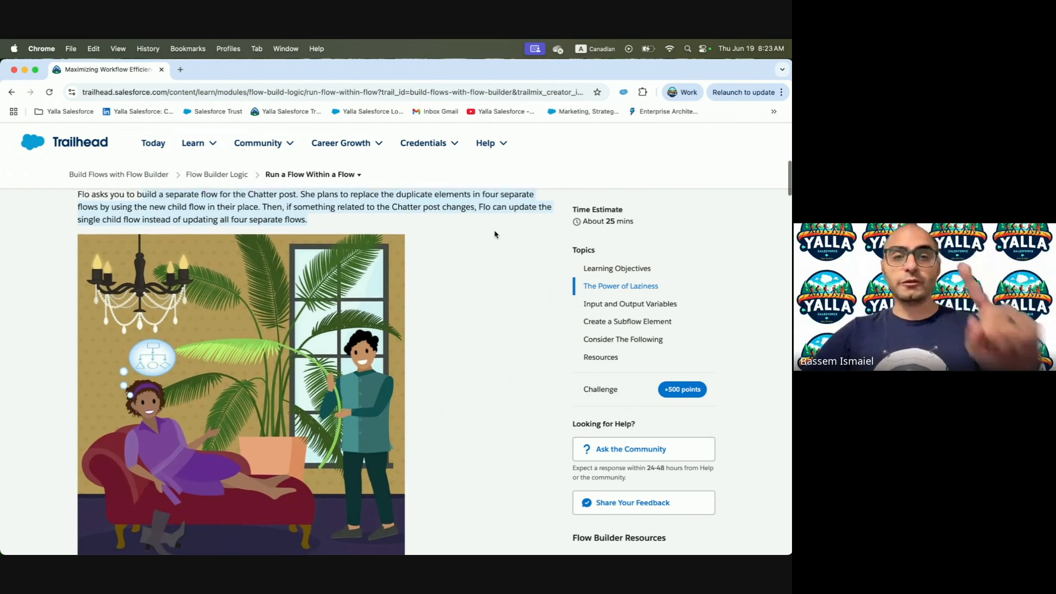
{"action": "scroll", "coordinate": [495, 234], "scroll_direction": "down", "scroll_amount": 15}
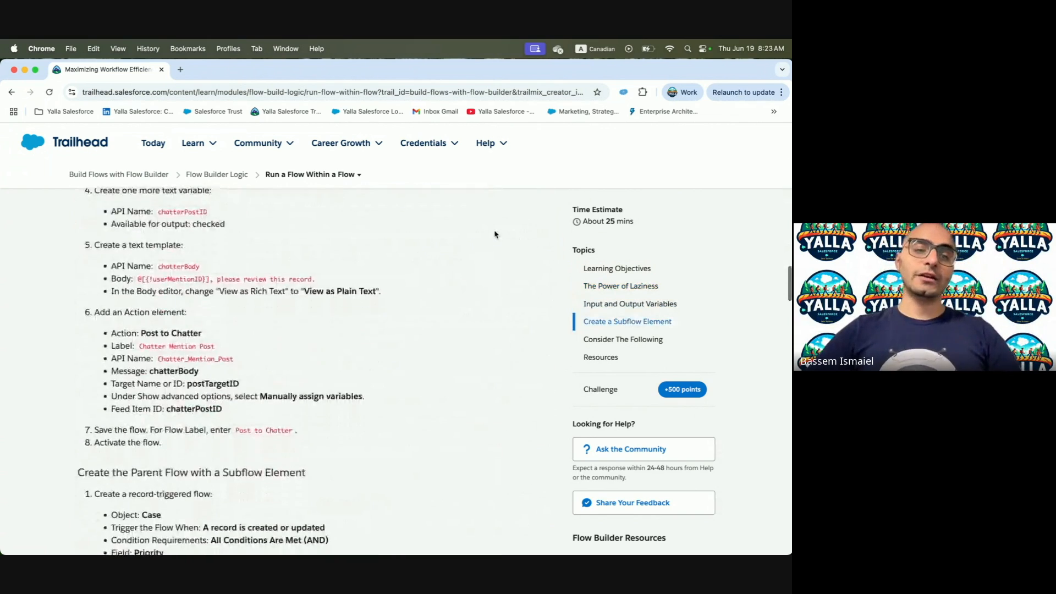
{"action": "scroll", "coordinate": [494, 234], "scroll_direction": "down", "scroll_amount": 15}
{"action": "scroll", "coordinate": [495, 234], "scroll_direction": "up", "scroll_amount": 1}
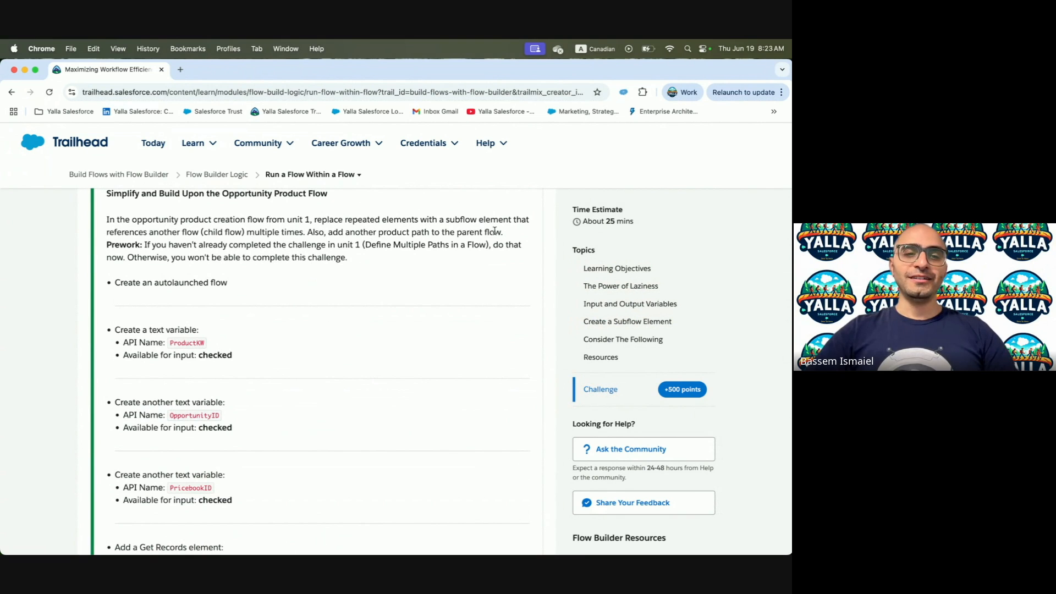
{"action": "scroll", "coordinate": [494, 232], "scroll_direction": "up", "scroll_amount": 4}
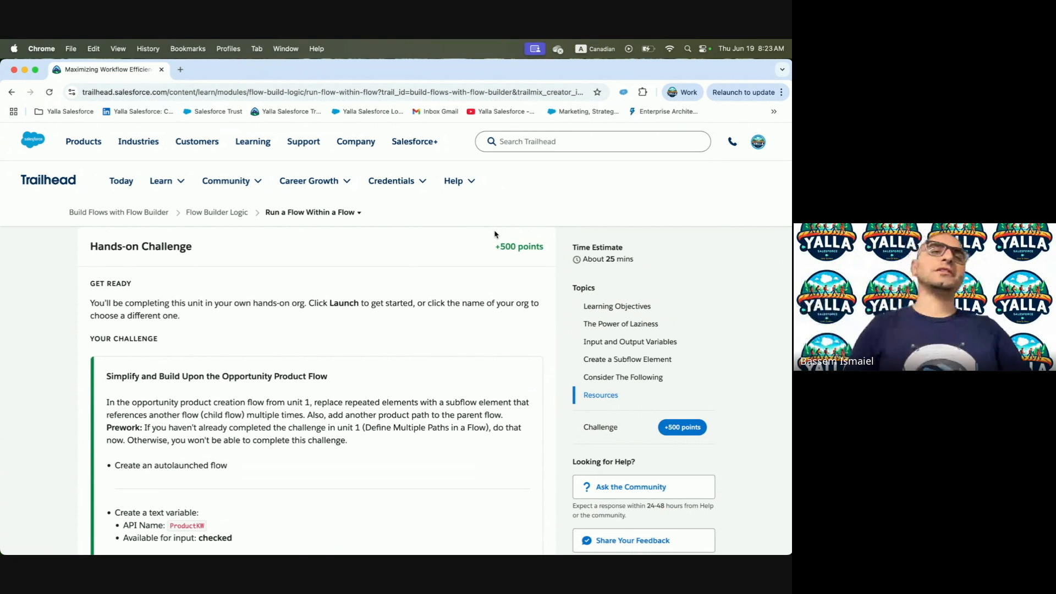
Switch back to Salesforce, close the Case Priority is High and Post to Chatter pages, and open the Add Generator Product to Named Opps flow
{"action": "key", "text": "ctrl+Right"}
{"action": "left_click", "coordinate": [10, 143]}
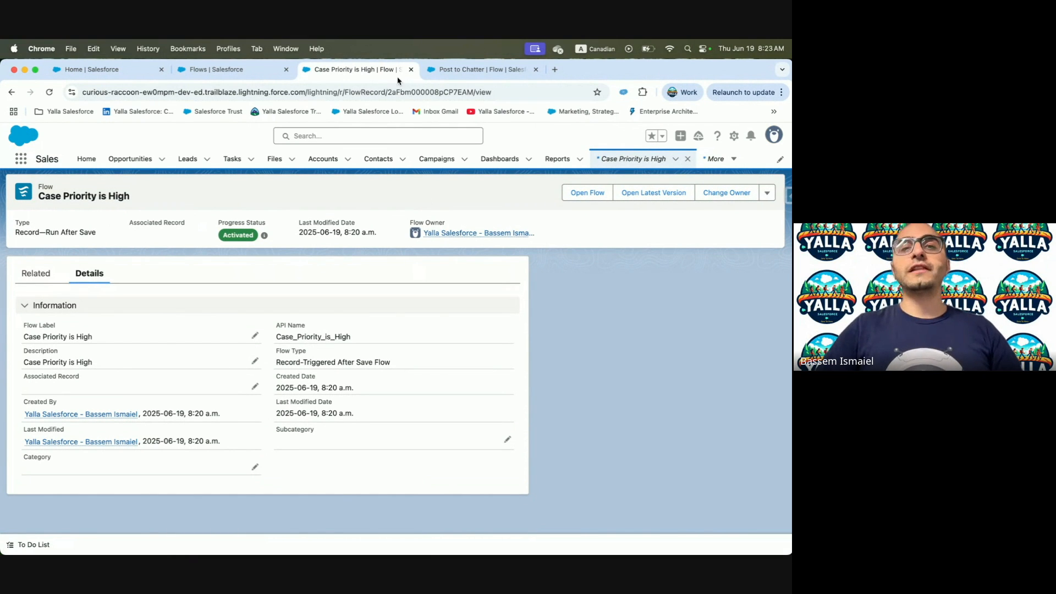
{"action": "left_click", "coordinate": [411, 70]}
{"action": "left_click", "coordinate": [410, 69]}
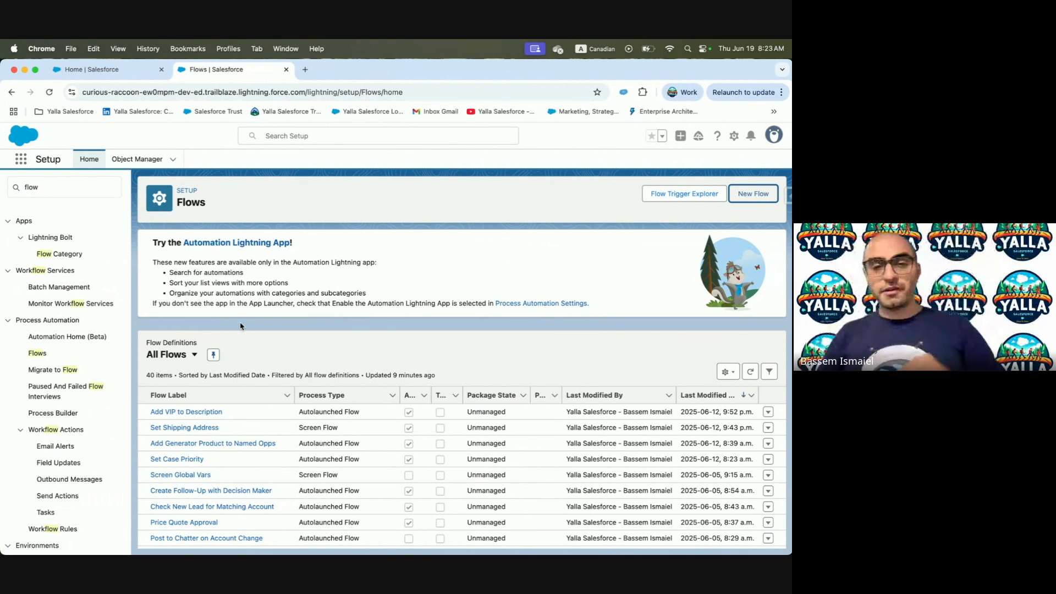
{"action": "left_click", "coordinate": [227, 448]}
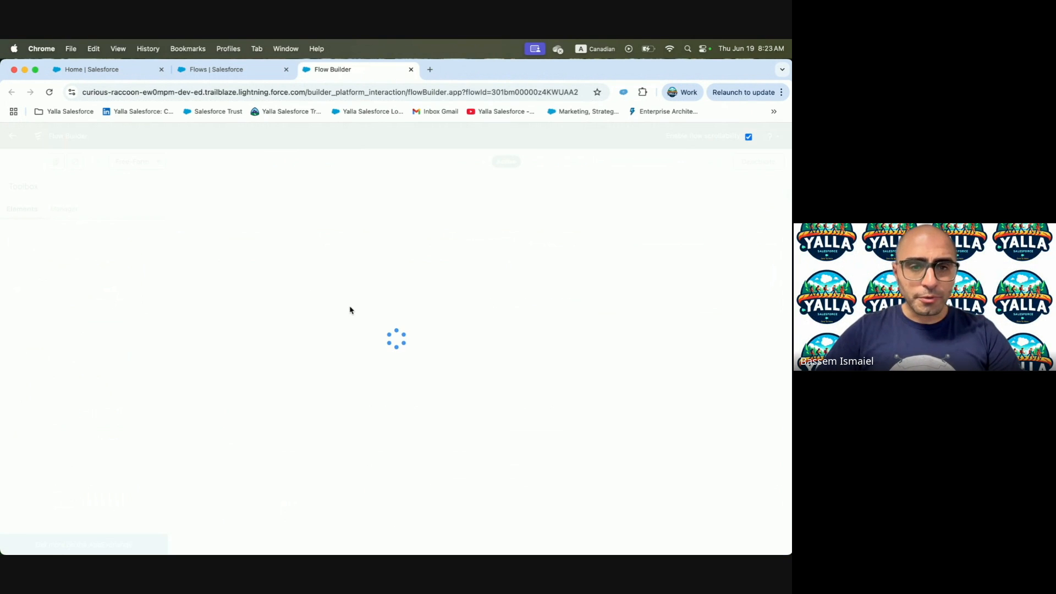
Examine the flow's overall path layout, its start trigger configuration and the Get Pricebook element's filter
{"action": "scroll", "coordinate": [350, 307], "scroll_direction": "down", "scroll_amount": 2}
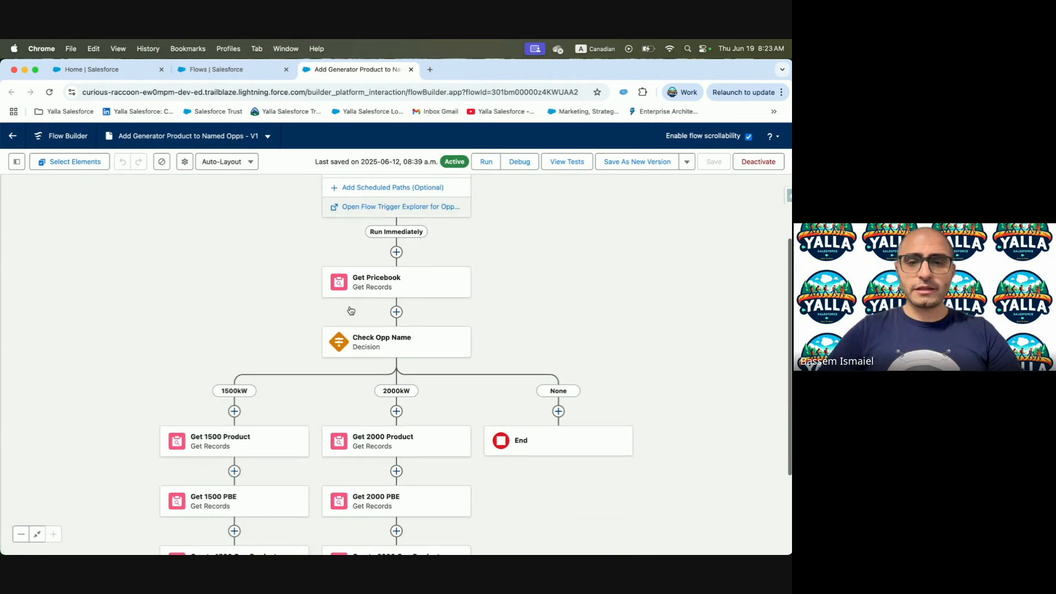
{"action": "left_click_drag", "start_coordinate": [233, 278], "coordinate": [233, 203]}
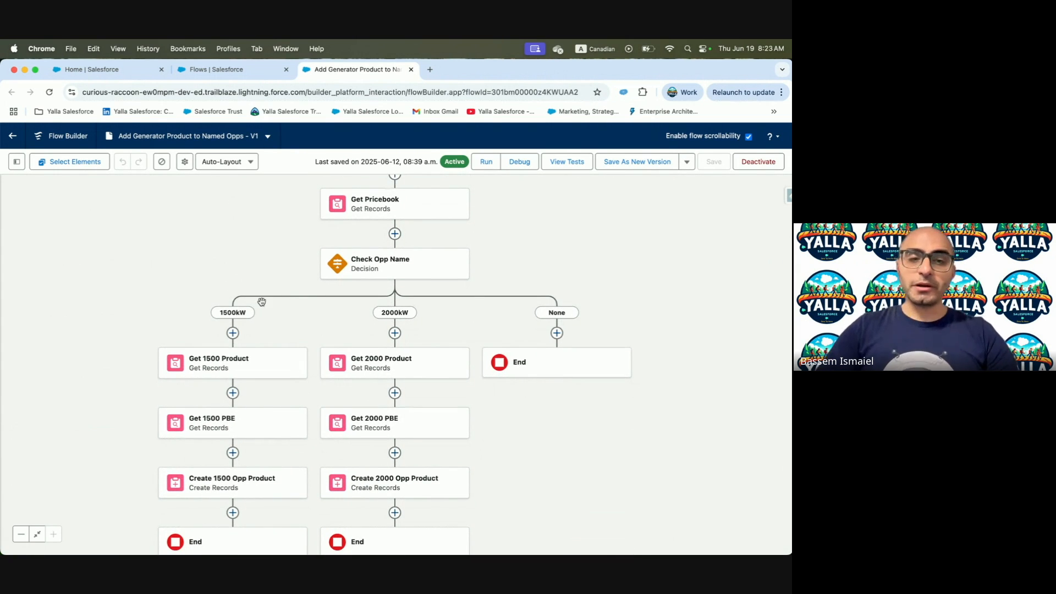
{"action": "left_click_drag", "start_coordinate": [174, 273], "coordinate": [168, 412]}
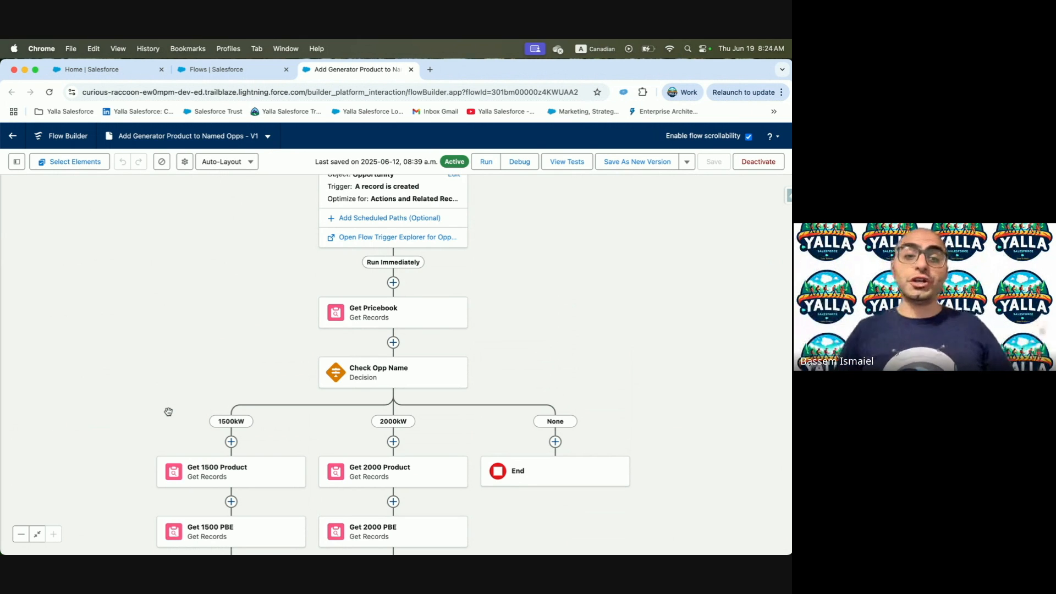
{"action": "left_click", "coordinate": [363, 193]}
{"action": "scroll", "coordinate": [495, 446], "scroll_direction": "down", "scroll_amount": 1}
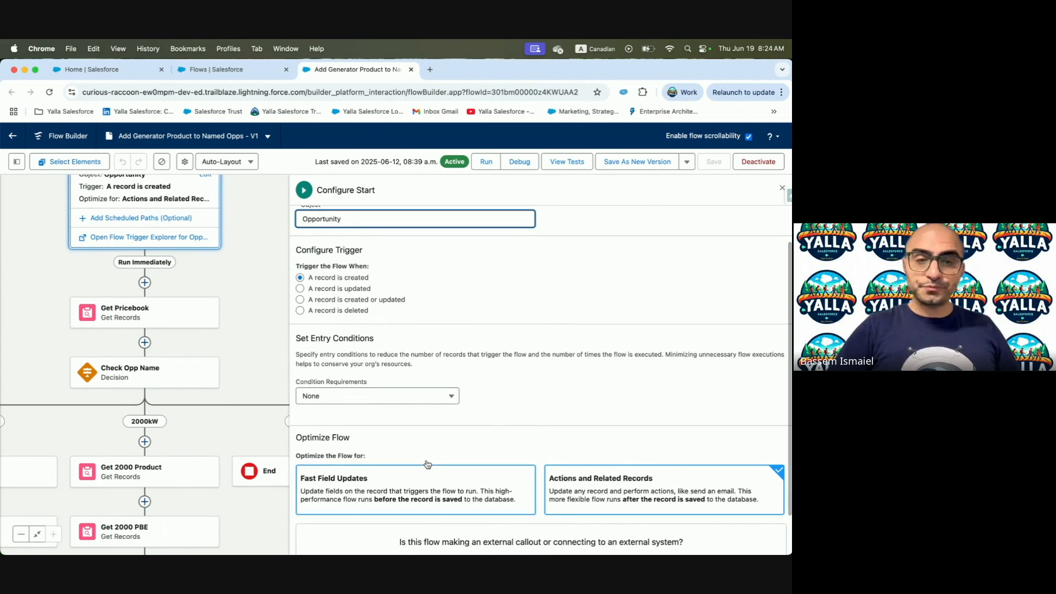
{"action": "left_click", "coordinate": [147, 307]}
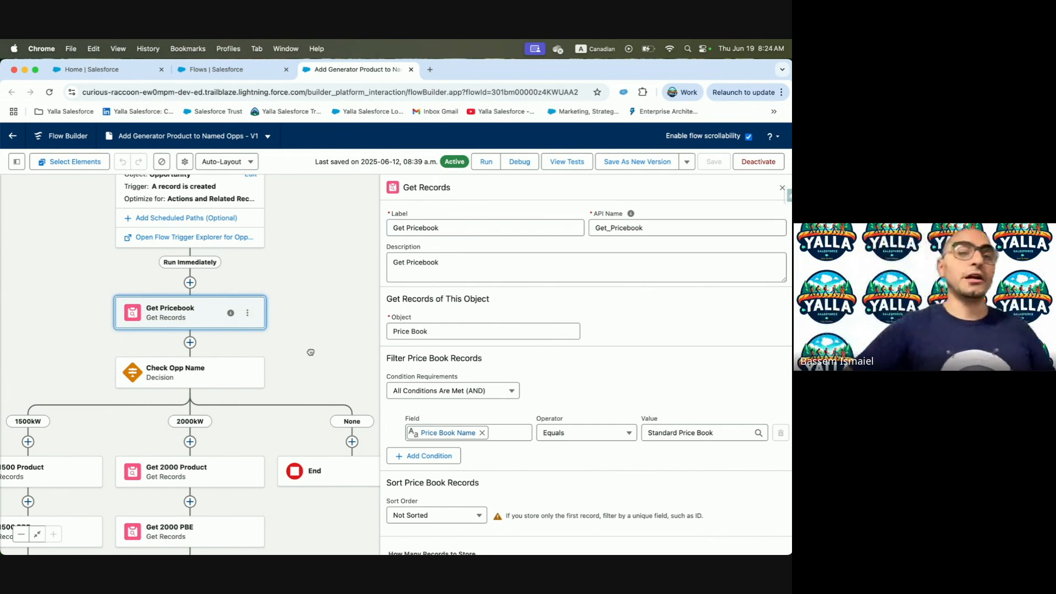
{"action": "left_click_drag", "start_coordinate": [309, 351], "coordinate": [350, 294]}
{"action": "left_click", "coordinate": [780, 189]}
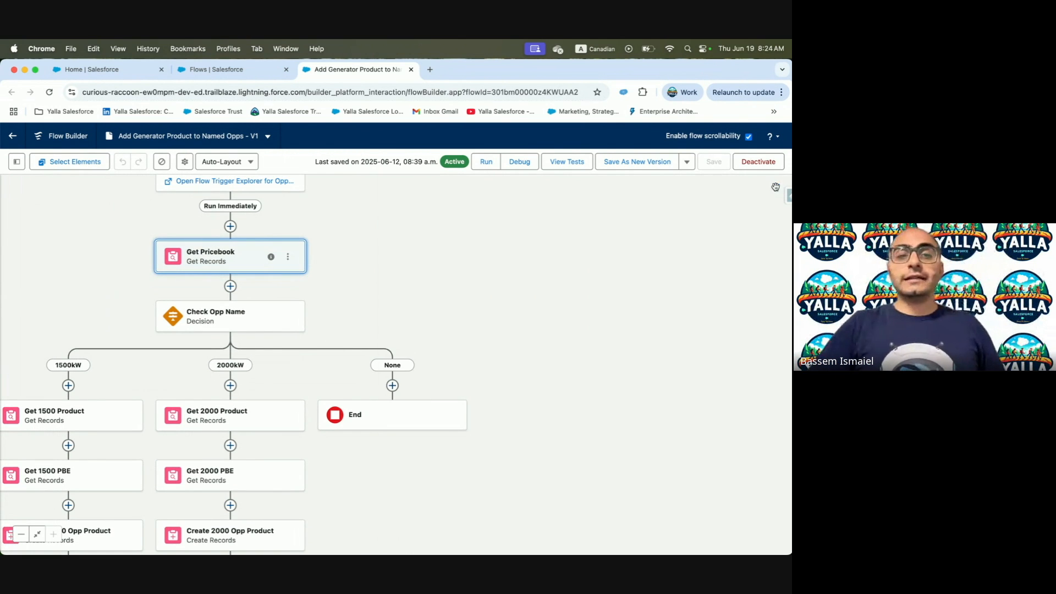
Examine the Check Opp Name decision and the Get 1500 PBE and Create 1500 Opp Product elements on the 1500kW path
{"action": "left_click", "coordinate": [232, 312]}
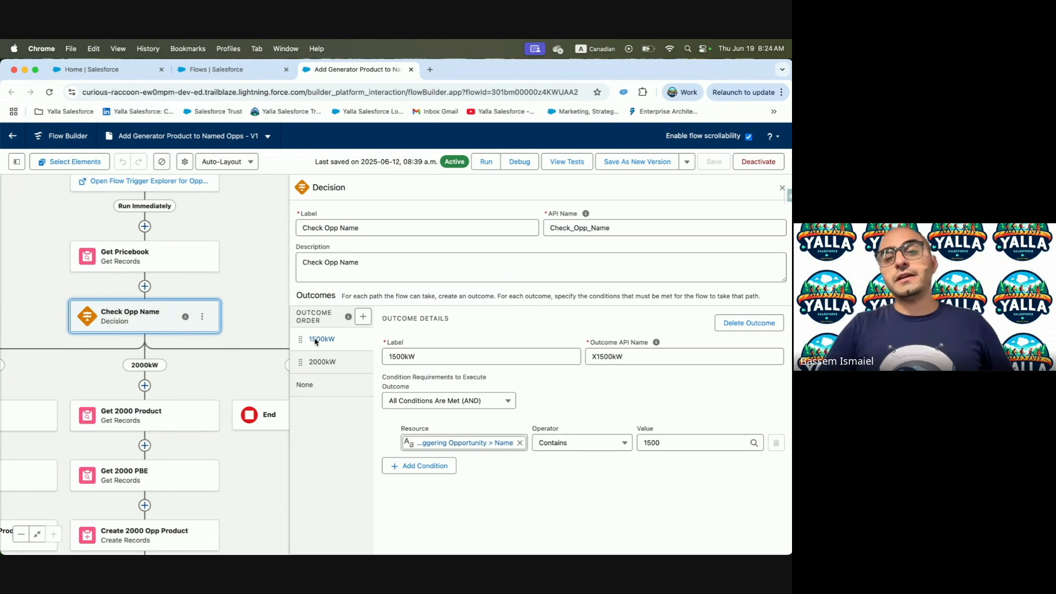
{"action": "left_click_drag", "start_coordinate": [8, 393], "coordinate": [144, 321]}
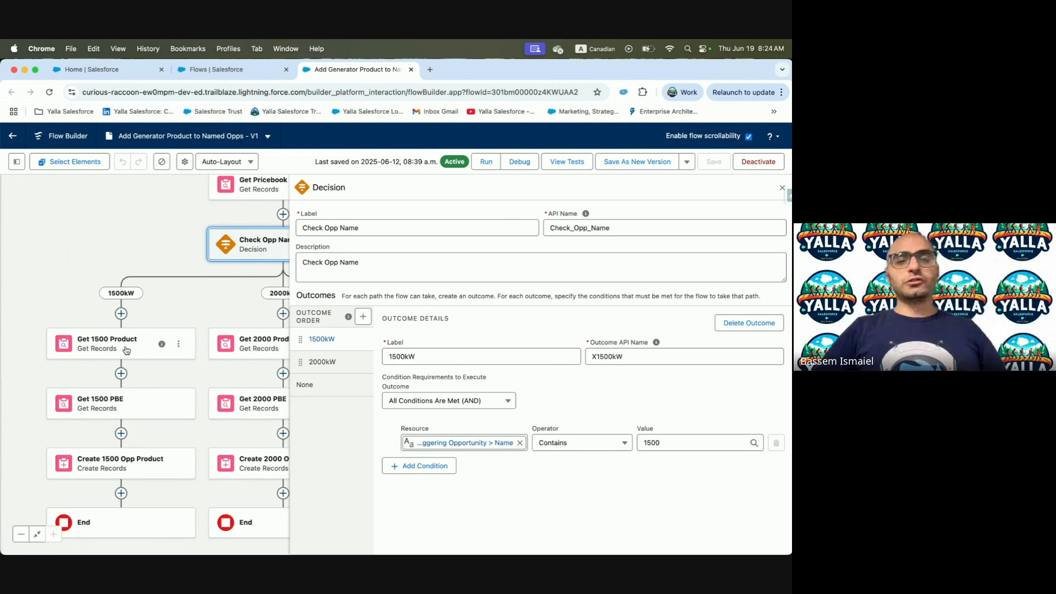
{"action": "left_click", "coordinate": [112, 406]}
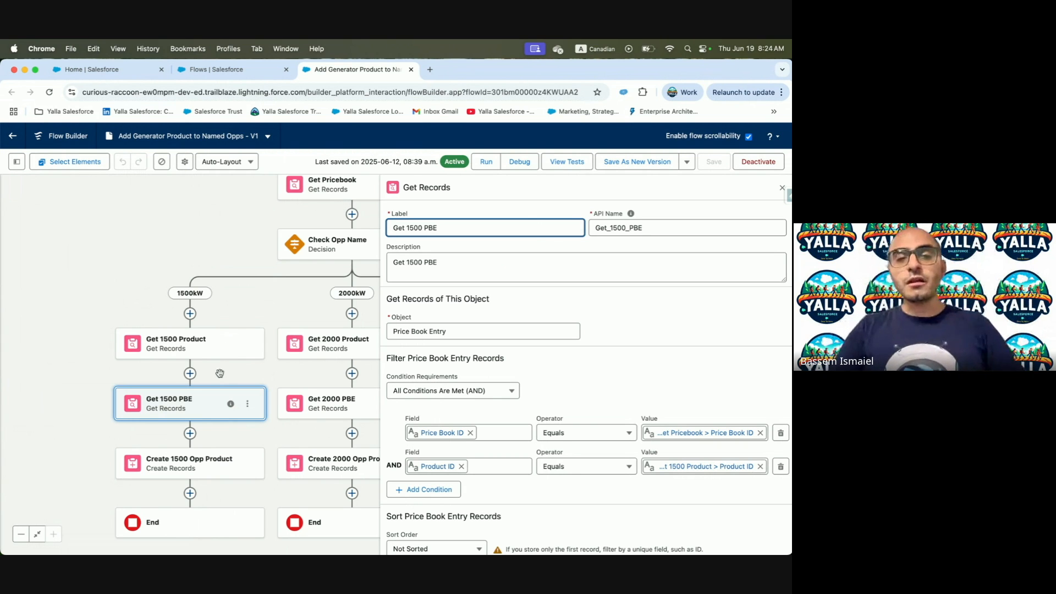
{"action": "left_click", "coordinate": [173, 456]}
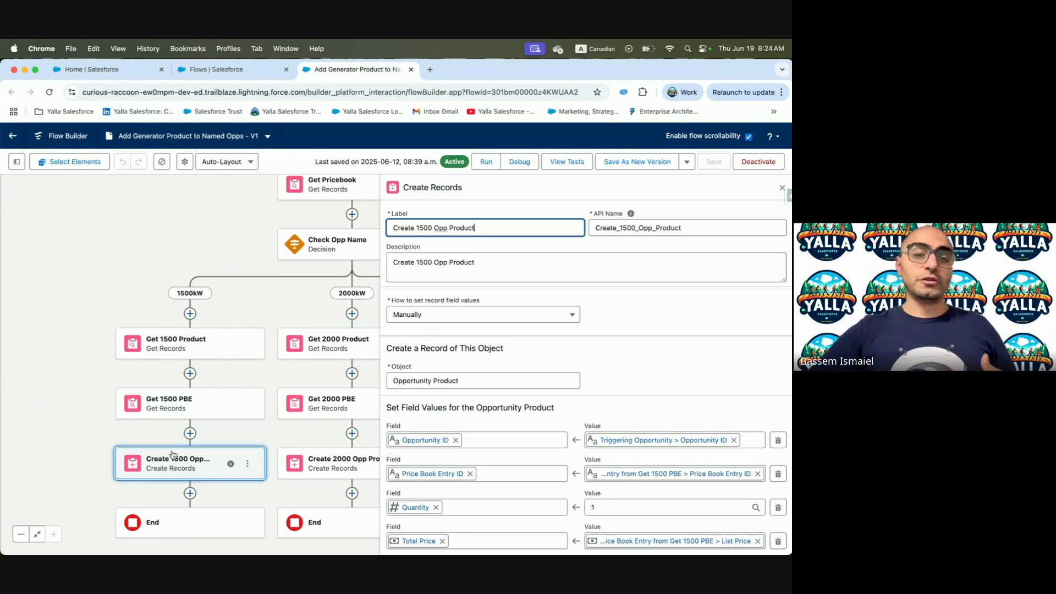
{"action": "left_click", "coordinate": [781, 187]}
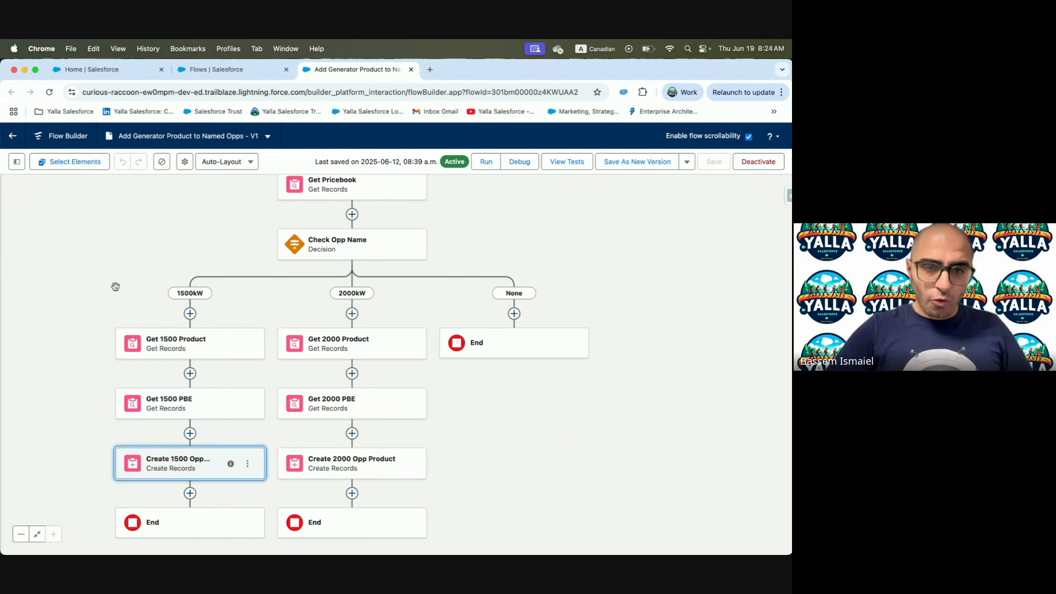
Examine the Get 2000 Product and Get 2000 PBE elements and compare the 2000kW path with the 1500kW path
{"action": "left_click", "coordinate": [329, 346]}
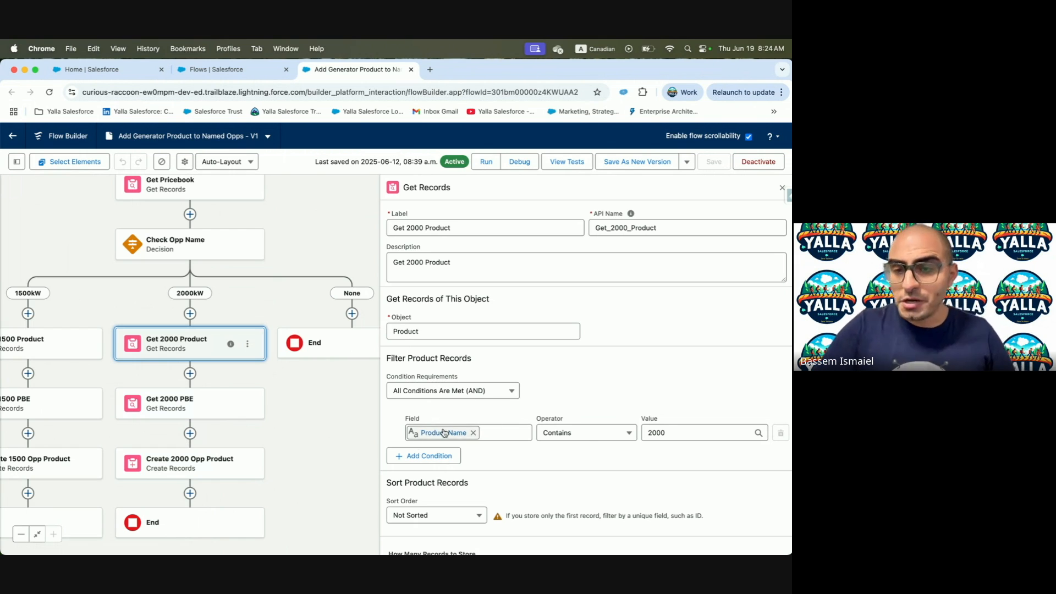
{"action": "left_click", "coordinate": [195, 412]}
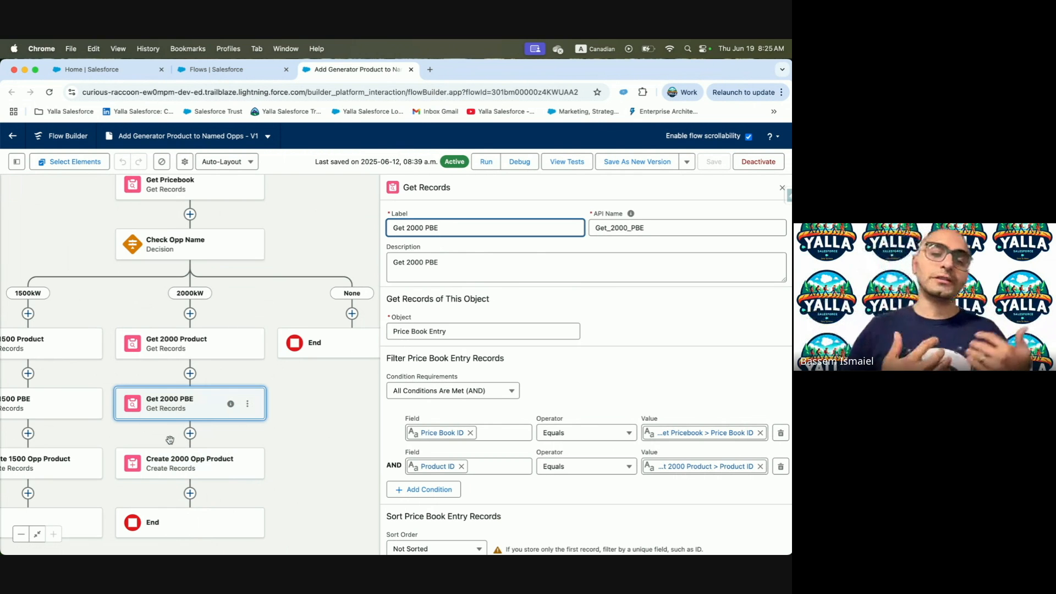
{"action": "left_click", "coordinate": [778, 189]}
{"action": "left_click", "coordinate": [780, 189]}
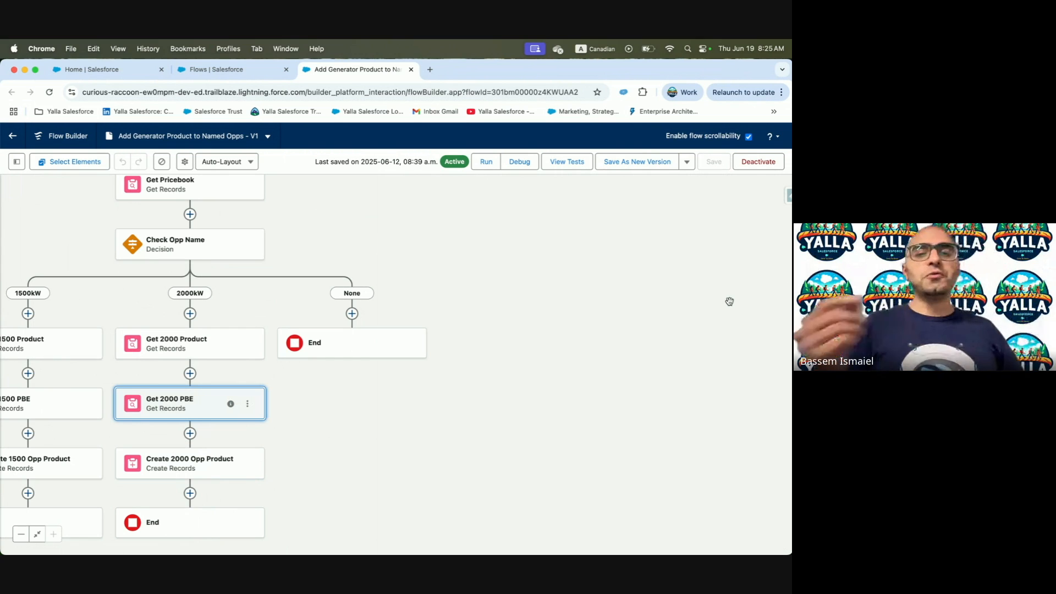
{"action": "left_click_drag", "start_coordinate": [474, 365], "coordinate": [611, 365]}
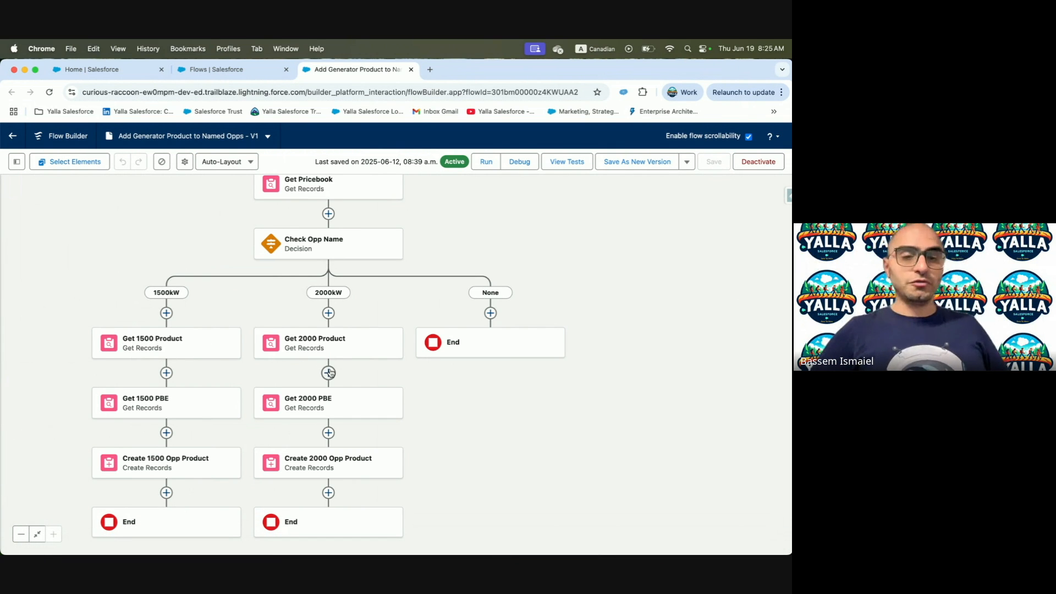
Switch to Trailhead and read the challenge's requirements for replacing repeated elements with a subflow and adding another product path
{"action": "scroll", "coordinate": [232, 412], "scroll_direction": "down", "scroll_amount": 4}
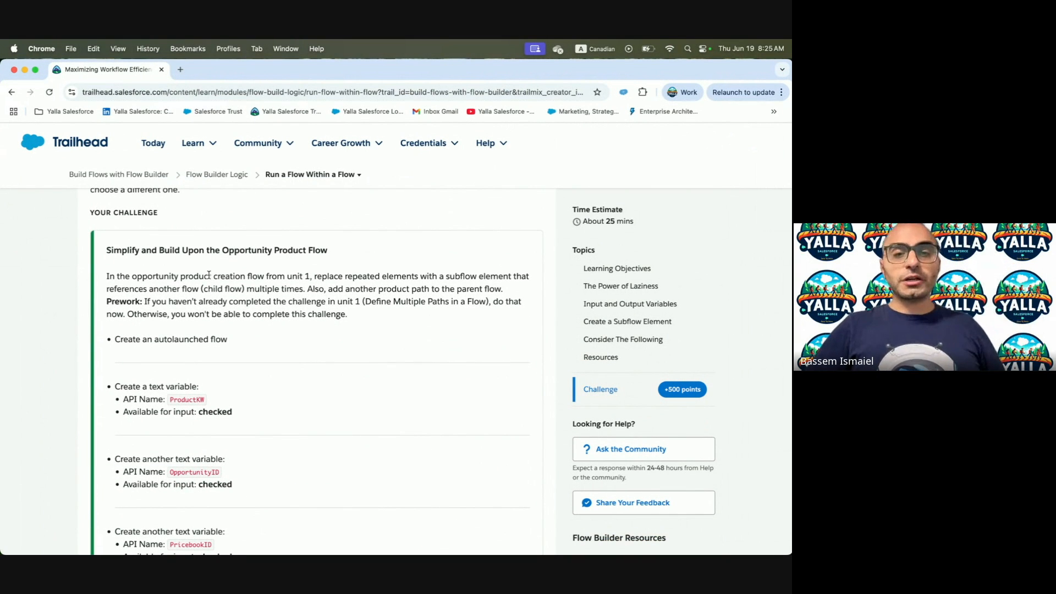
{"action": "scroll", "coordinate": [301, 284], "scroll_direction": "down", "scroll_amount": 2}
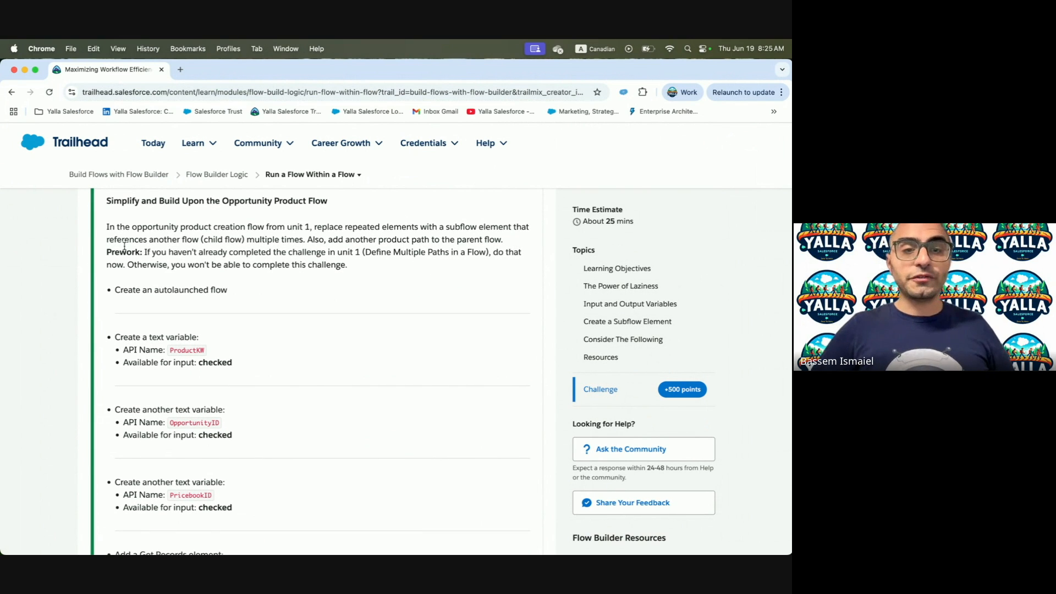
{"action": "scroll", "coordinate": [247, 241], "scroll_direction": "down", "scroll_amount": 1}
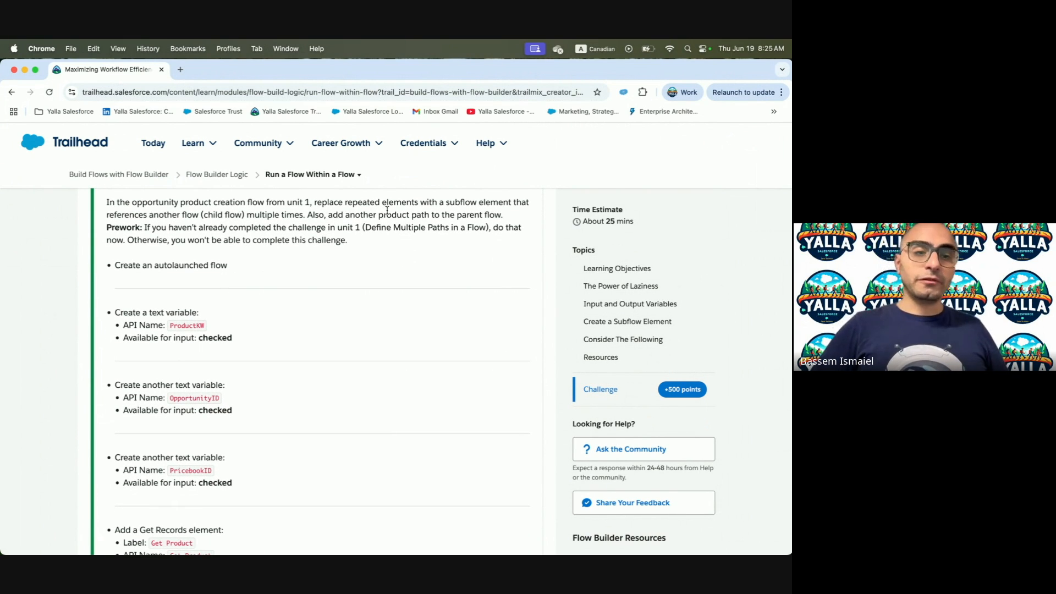
Read the challenge's variable requirements and copy the API name ProductKW of the first text variable
{"action": "scroll", "coordinate": [363, 301], "scroll_direction": "down", "scroll_amount": 3}
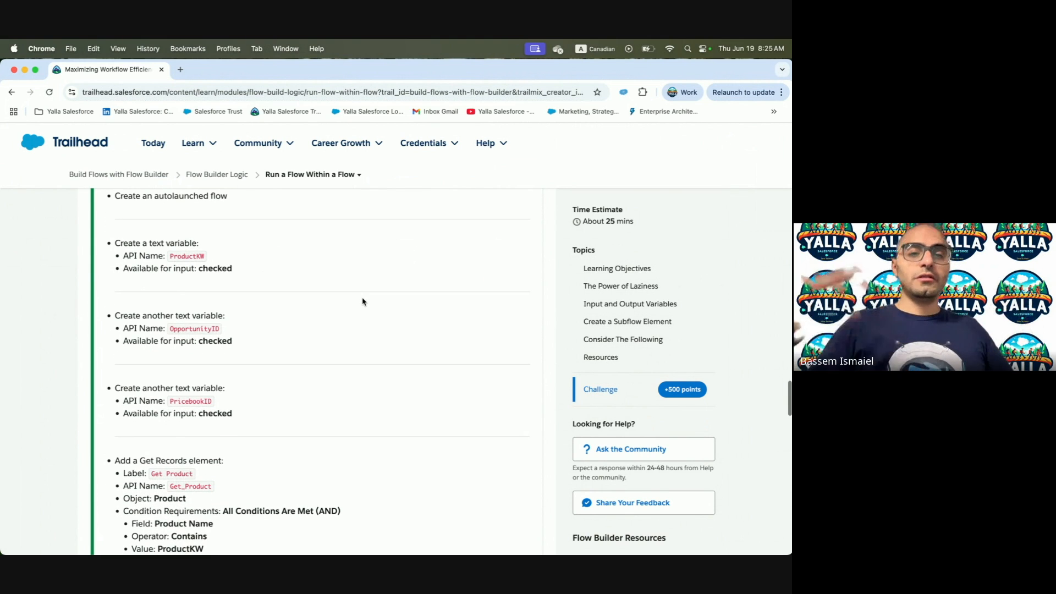
{"action": "scroll", "coordinate": [362, 301], "scroll_direction": "up", "scroll_amount": 1}
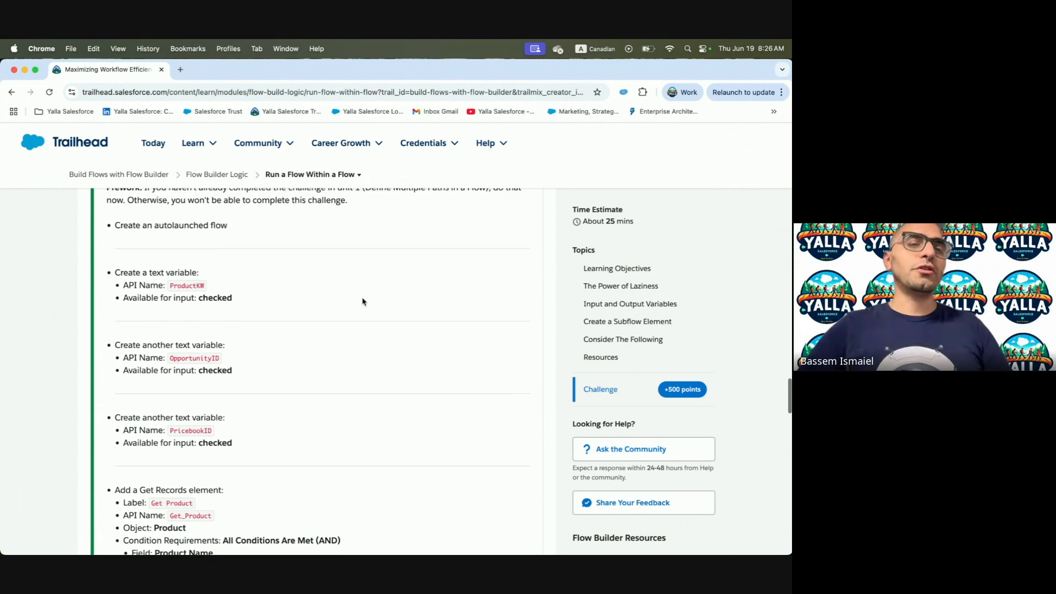
{"action": "scroll", "coordinate": [363, 301], "scroll_direction": "down", "scroll_amount": 1}
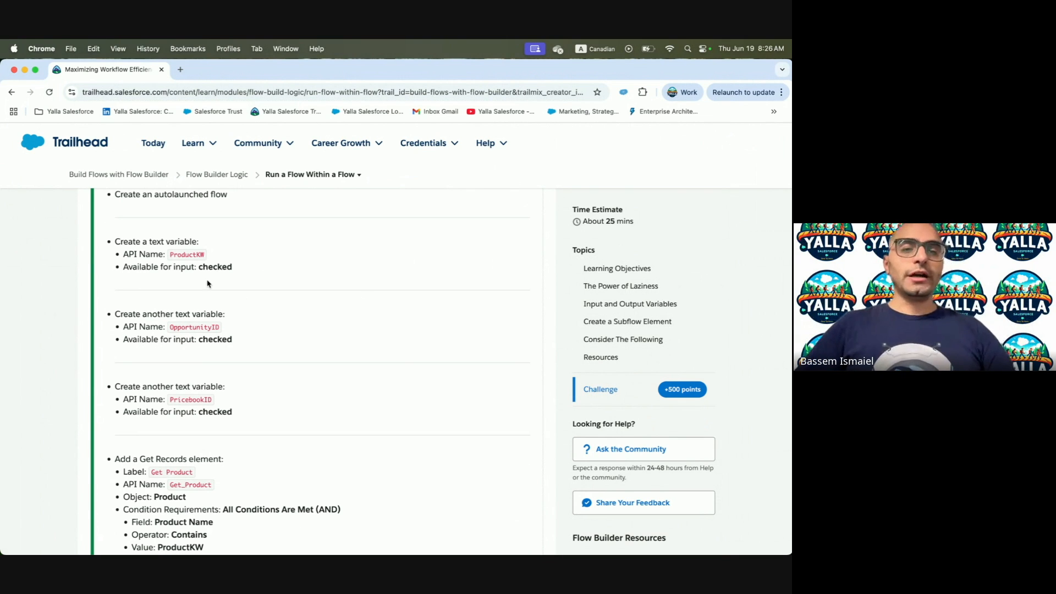
{"action": "double_click", "coordinate": [192, 255]}
{"action": "key", "text": "super+c"}
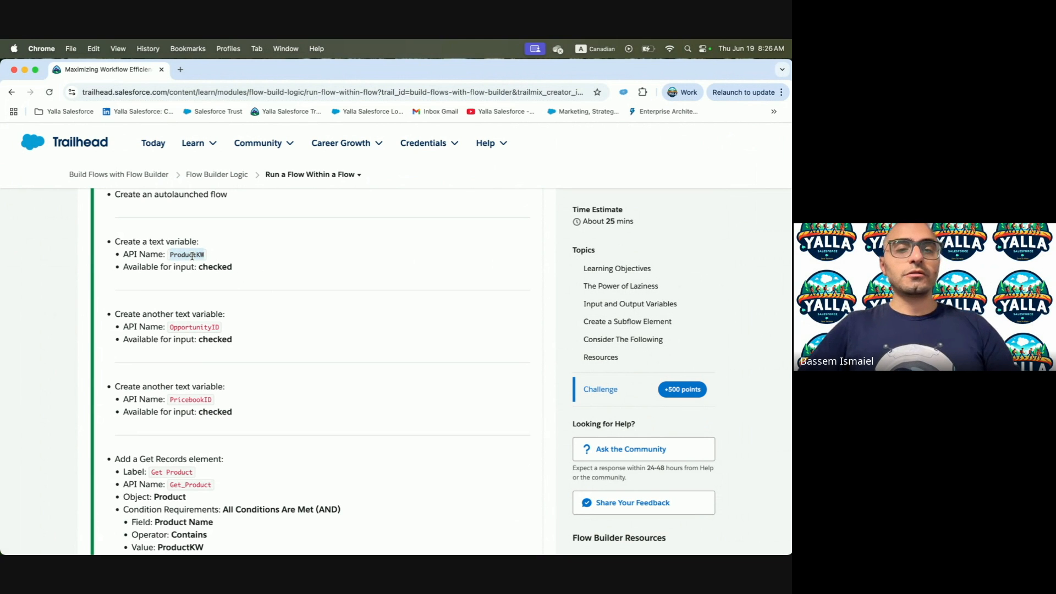
{"action": "key", "text": "ctrl+Right"}
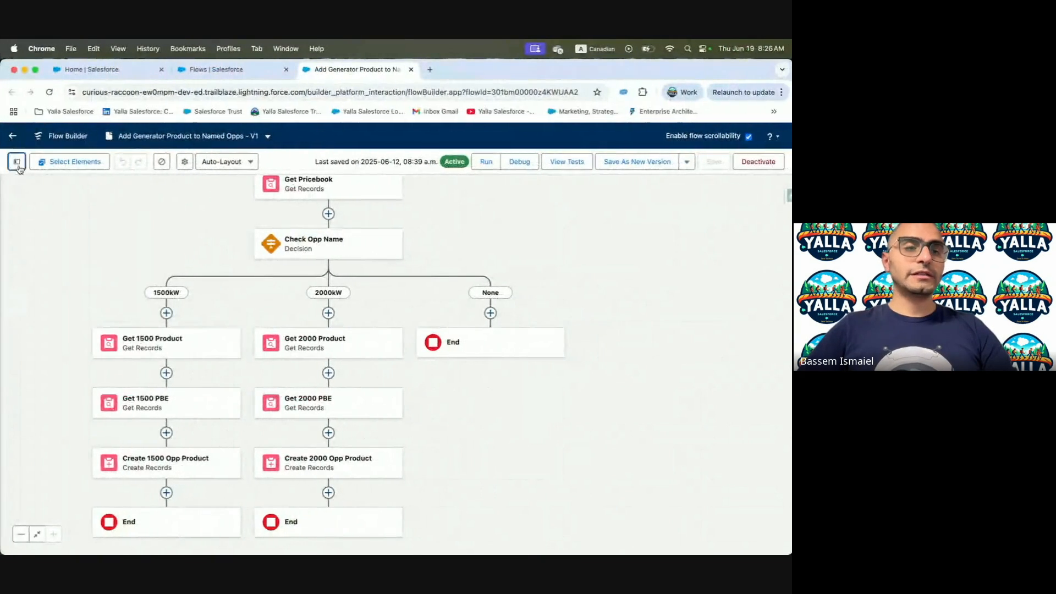
{"action": "left_click", "coordinate": [16, 163]}
{"action": "left_click", "coordinate": [33, 263]}
{"action": "left_click", "coordinate": [256, 299]}
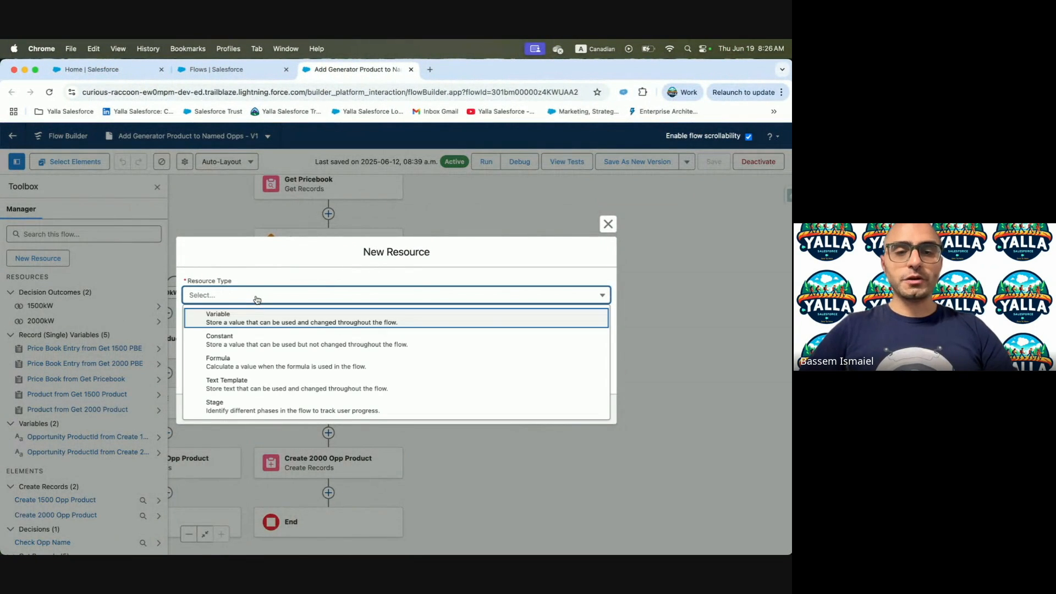
{"action": "key", "text": "ctrl+Left"}
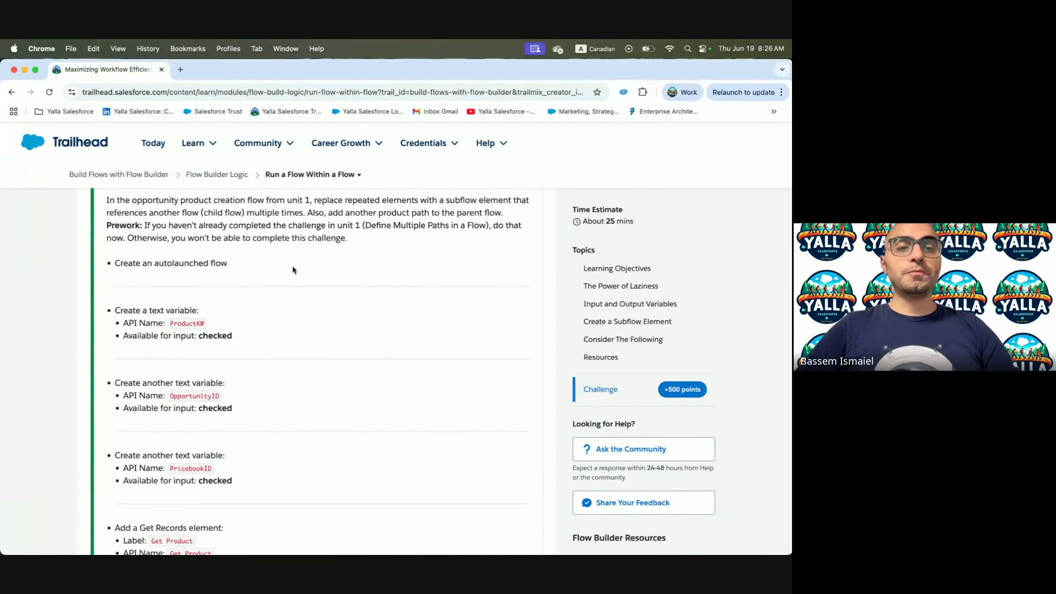
{"action": "key", "text": "ctrl+Right"}
{"action": "key", "text": "Escape"}
Return to the Flows list and create a new autolaunched flow
{"action": "left_click", "coordinate": [12, 136]}
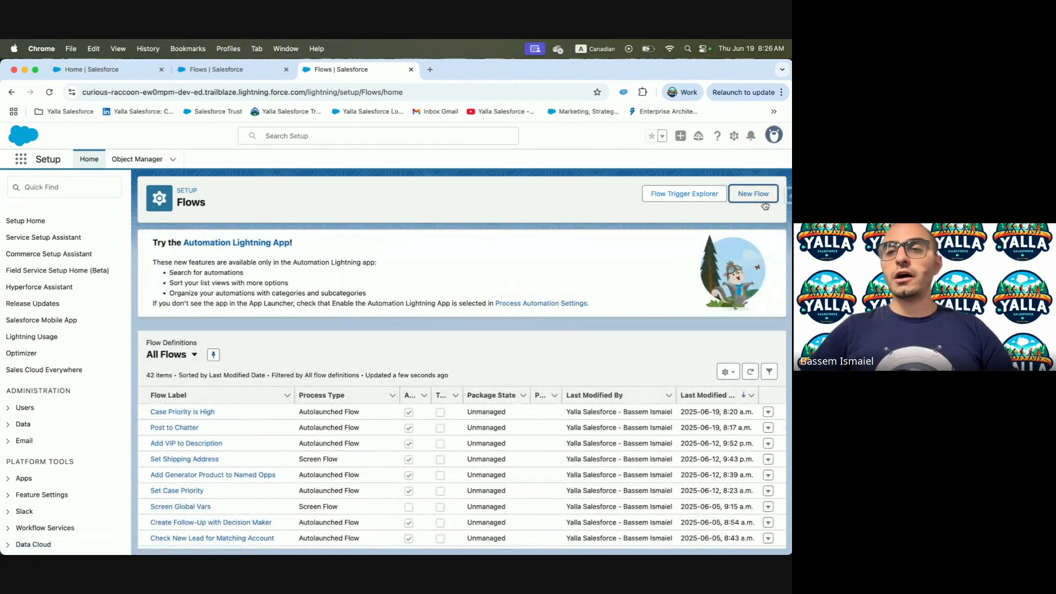
{"action": "left_click", "coordinate": [753, 194]}
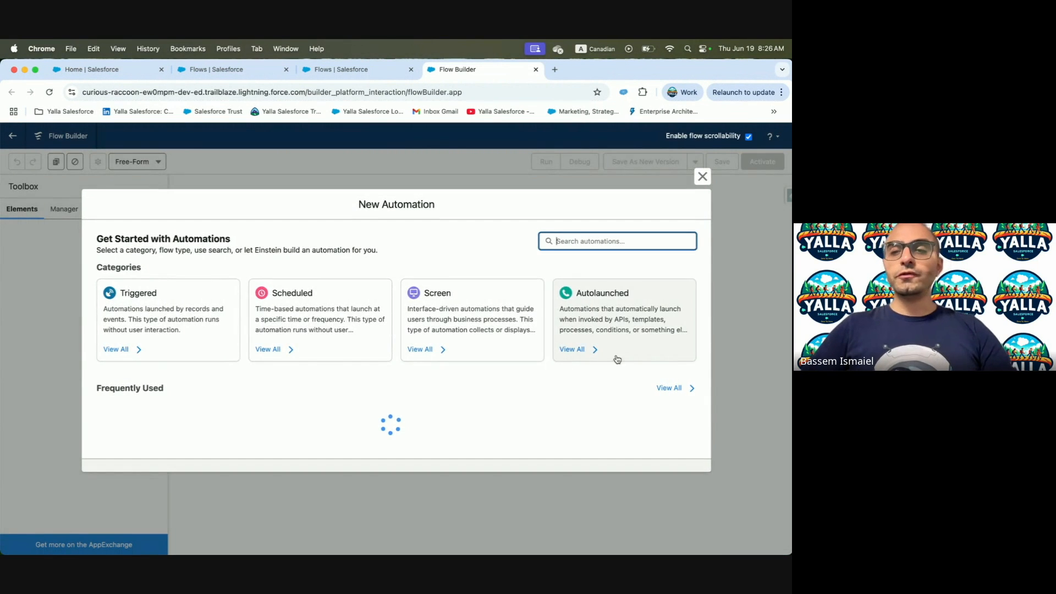
{"action": "left_click", "coordinate": [615, 357]}
{"action": "left_click", "coordinate": [212, 317]}
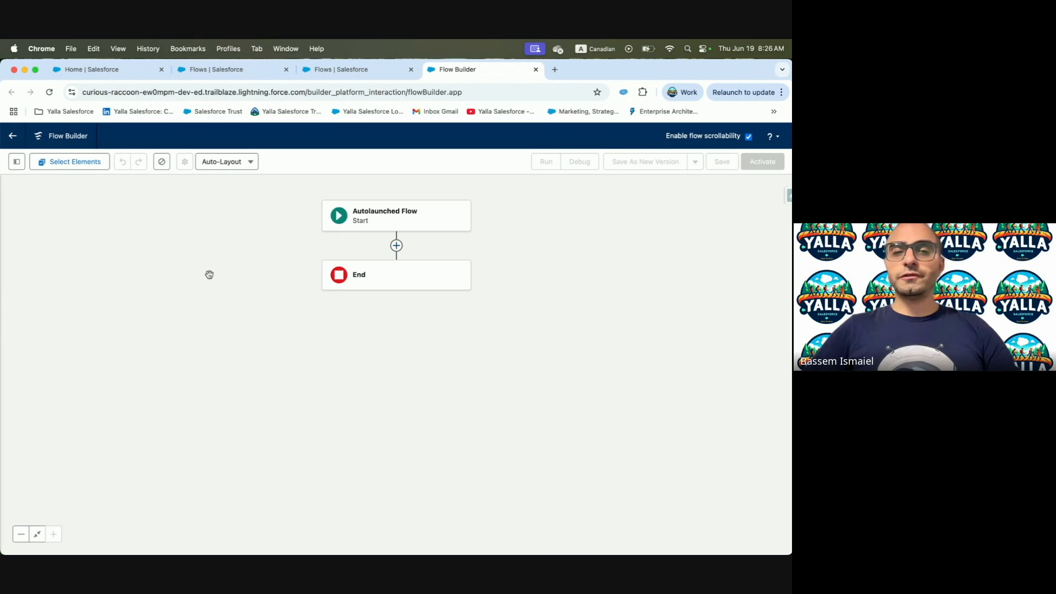
Start a new variable resource with API name and description ProductKW and the data type Text
{"action": "left_click", "coordinate": [16, 161]}
{"action": "left_click", "coordinate": [44, 257]}
{"action": "left_click", "coordinate": [286, 296]}
{"action": "left_click", "coordinate": [256, 317]}
{"action": "left_click", "coordinate": [226, 315]}
{"action": "key", "text": "super+v"}
{"action": "left_click", "coordinate": [233, 350]}
{"action": "left_click", "coordinate": [247, 397]}
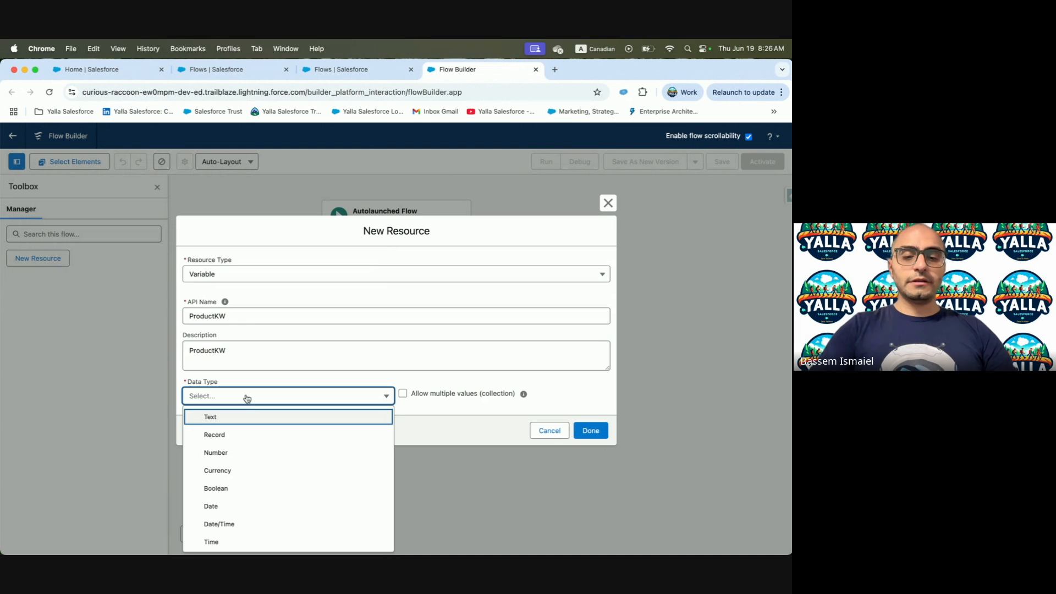
{"action": "left_click", "coordinate": [237, 420]}
Check the challenge's settings for ProductKW, make the variable available for input and finish creating it
{"action": "key", "text": "super+grave"}
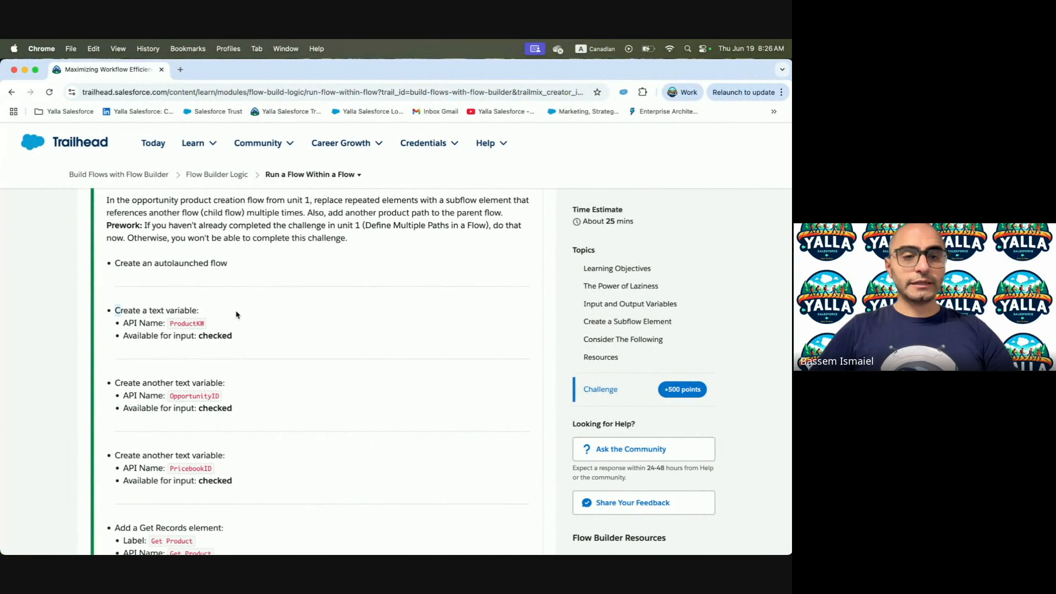
{"action": "key", "text": "super+grave"}
{"action": "left_click", "coordinate": [186, 423]}
{"action": "left_click", "coordinate": [596, 463]}
Check the challenge's second variable requirement and start another Text variable that is available for input
{"action": "key", "text": "super+grave"}
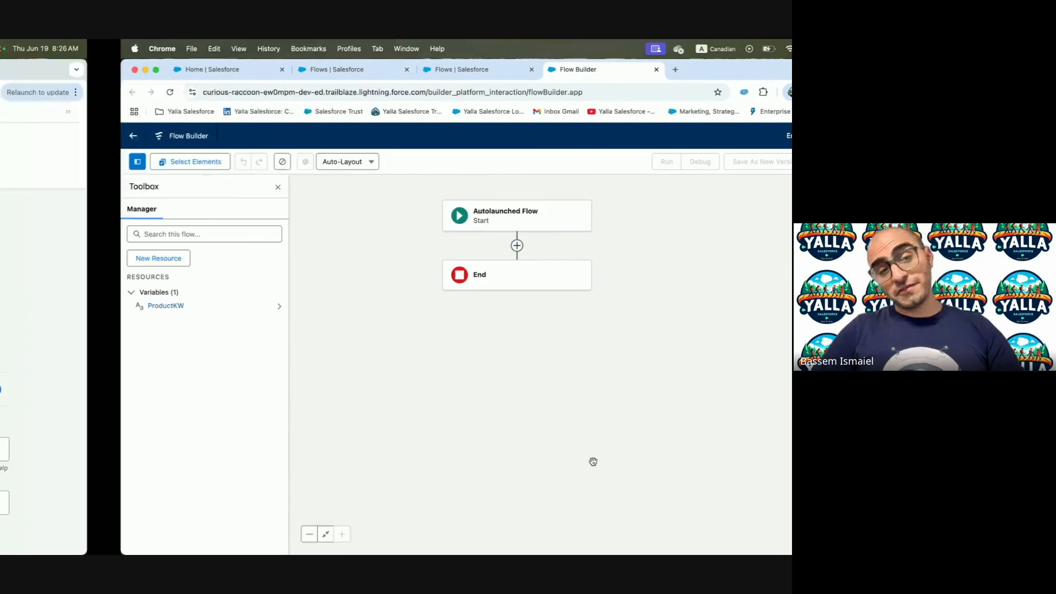
{"action": "scroll", "coordinate": [251, 372], "scroll_direction": "down", "scroll_amount": 3}
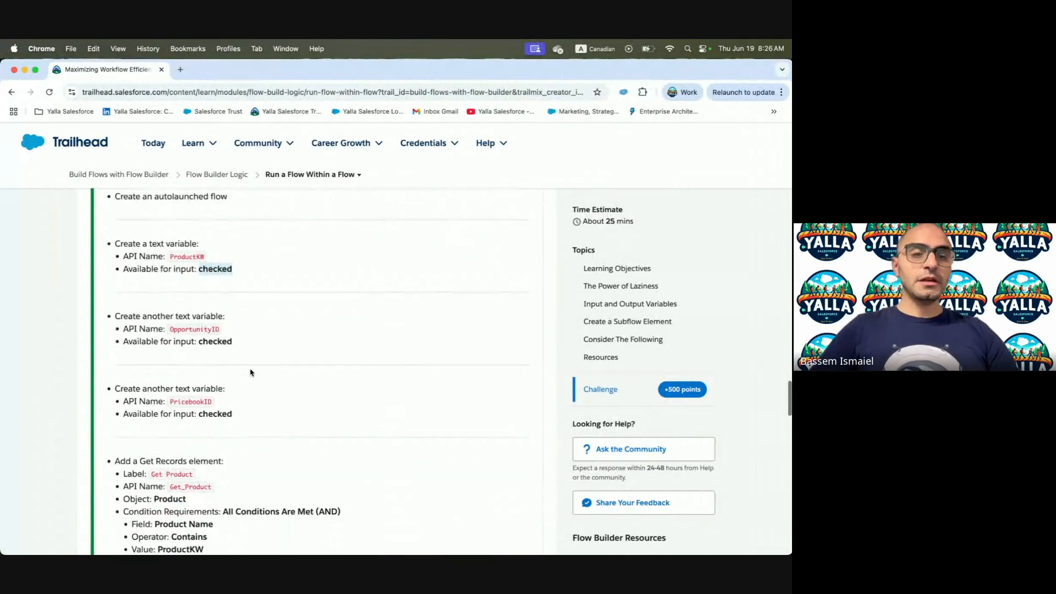
{"action": "left_click_drag", "start_coordinate": [116, 319], "coordinate": [290, 319]}
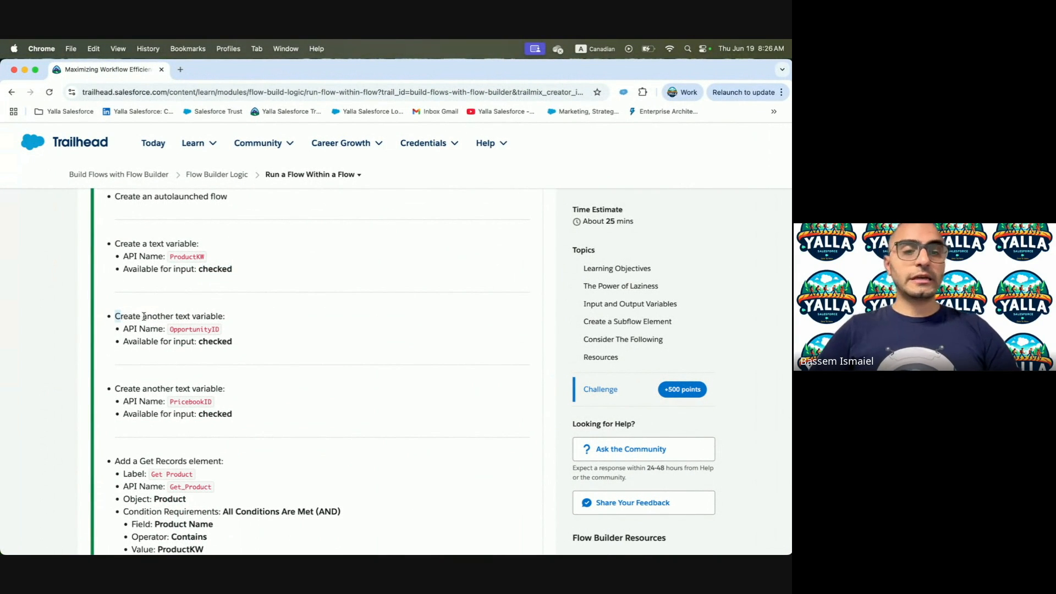
{"action": "key", "text": "super+grave"}
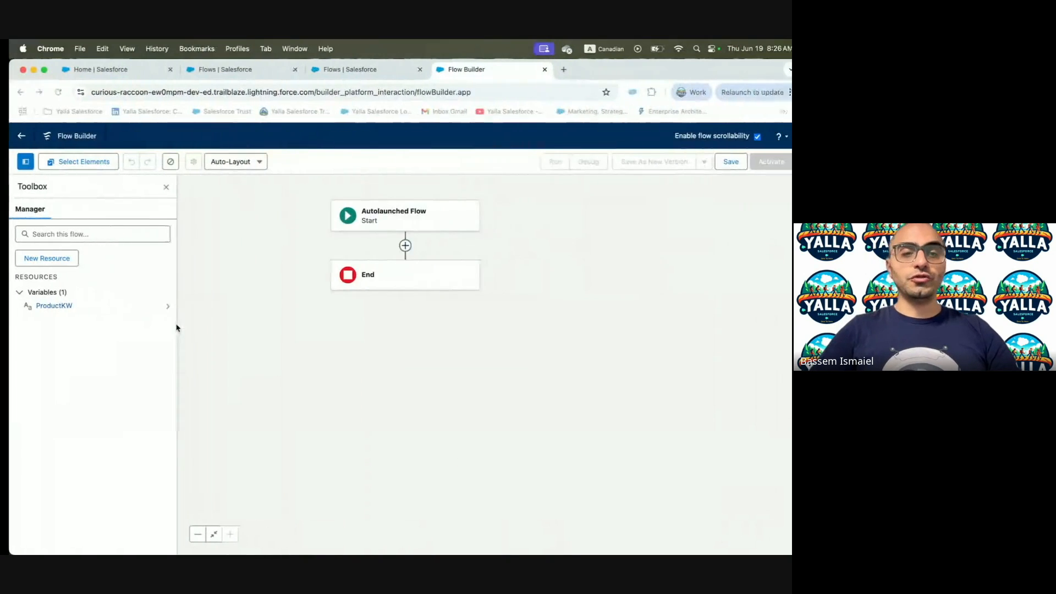
{"action": "left_click", "coordinate": [38, 259]}
{"action": "left_click", "coordinate": [218, 297]}
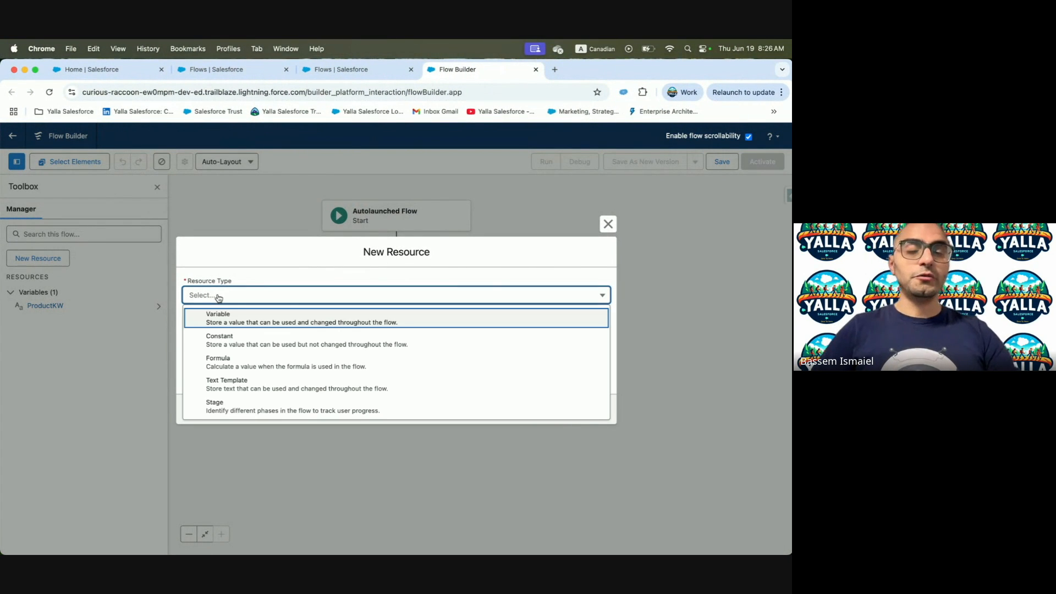
{"action": "left_click", "coordinate": [237, 322]}
{"action": "left_click", "coordinate": [231, 397]}
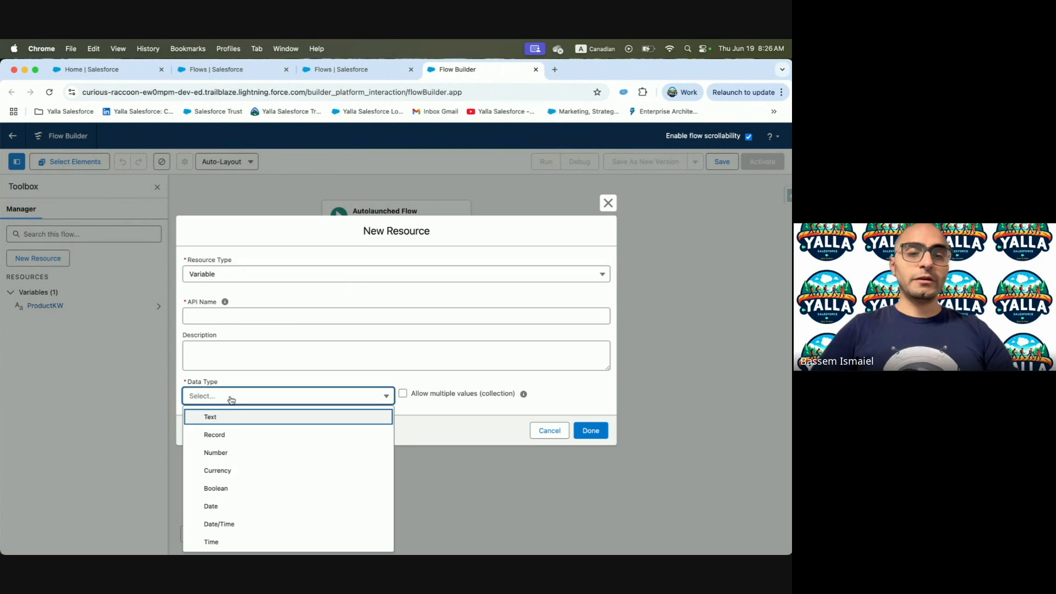
{"action": "left_click", "coordinate": [234, 423]}
{"action": "left_click", "coordinate": [205, 425]}
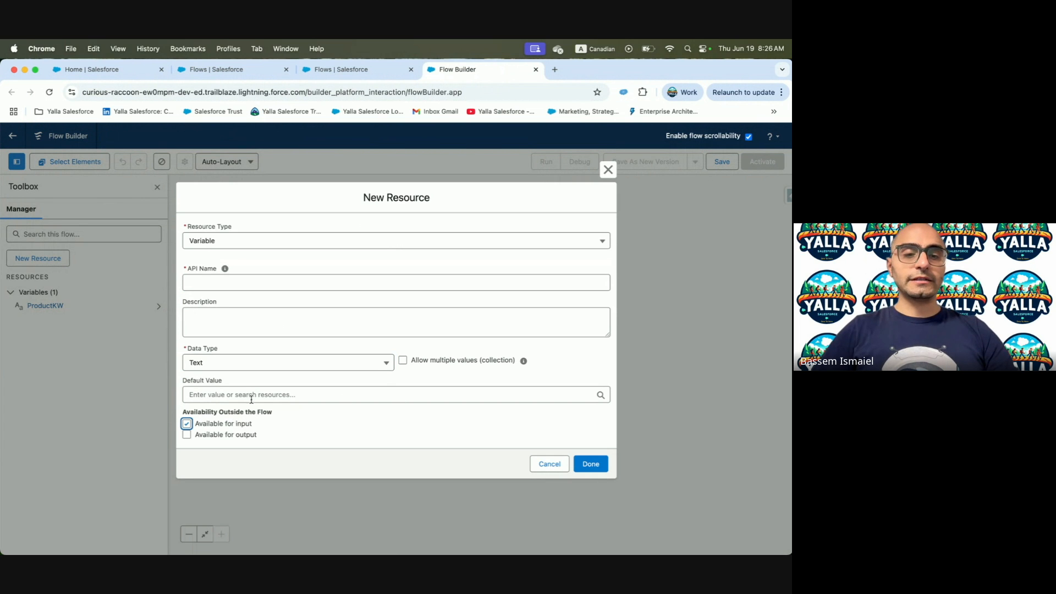
Set the new variable's API name and description to OpportunityID and finish creating it
{"action": "left_click", "coordinate": [214, 284]}
{"action": "key", "text": "super+v"}
{"action": "left_click", "coordinate": [233, 321]}
{"action": "key", "text": "ctrl+Left"}
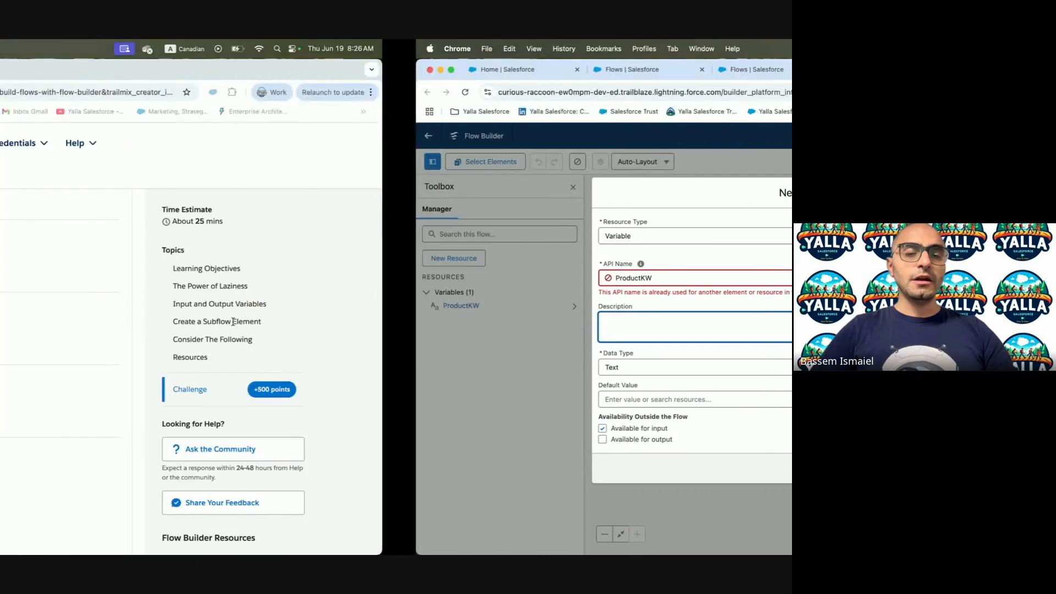
{"action": "key", "text": "ctrl+Right"}
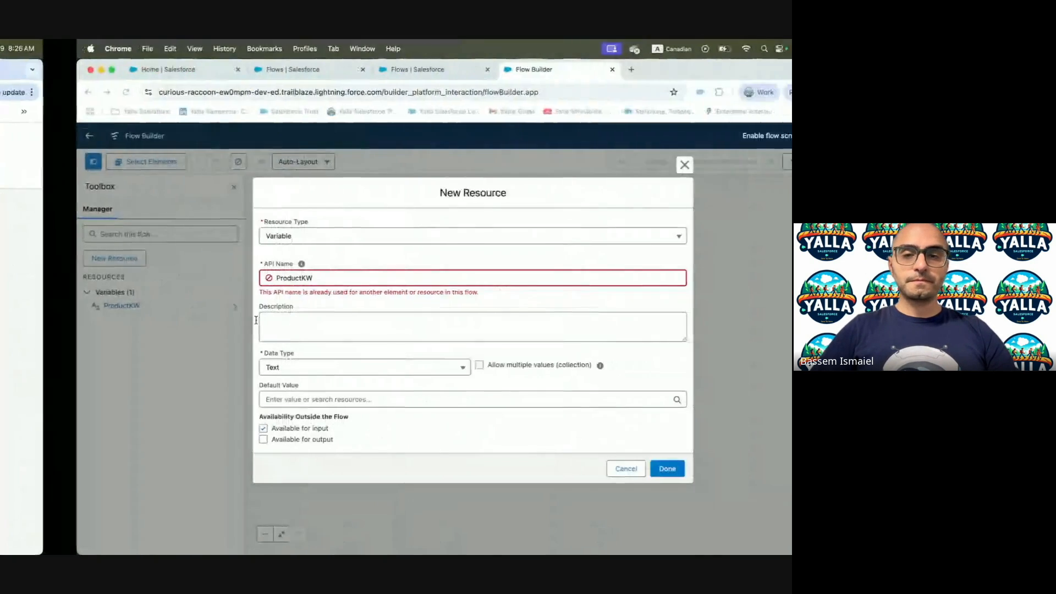
{"action": "left_click", "coordinate": [268, 278]}
{"action": "key", "text": "super+a"}
{"action": "type", "text": "OpportunityID"}
{"action": "left_click", "coordinate": [275, 329]}
{"action": "type", "text": "OpportunityID"}
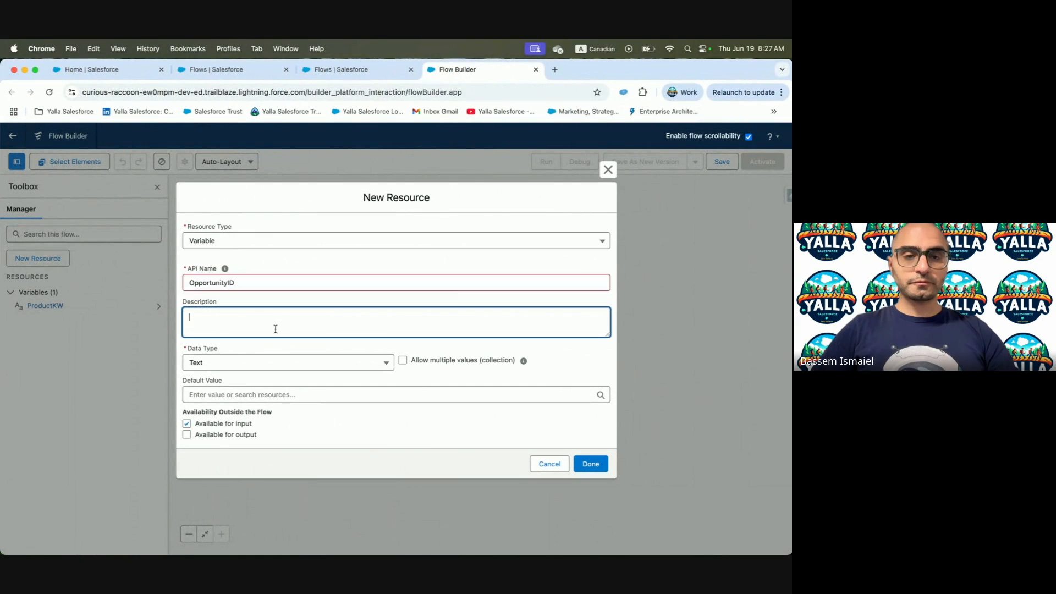
{"action": "left_click", "coordinate": [587, 464]}
Read the challenge's PricebookID variable requirement and look at the Get Pricebook element in the Add Generator Product to Named Opps flow
{"action": "key", "text": "ctrl+Left"}
{"action": "scroll", "coordinate": [269, 342], "scroll_direction": "down", "scroll_amount": 2}
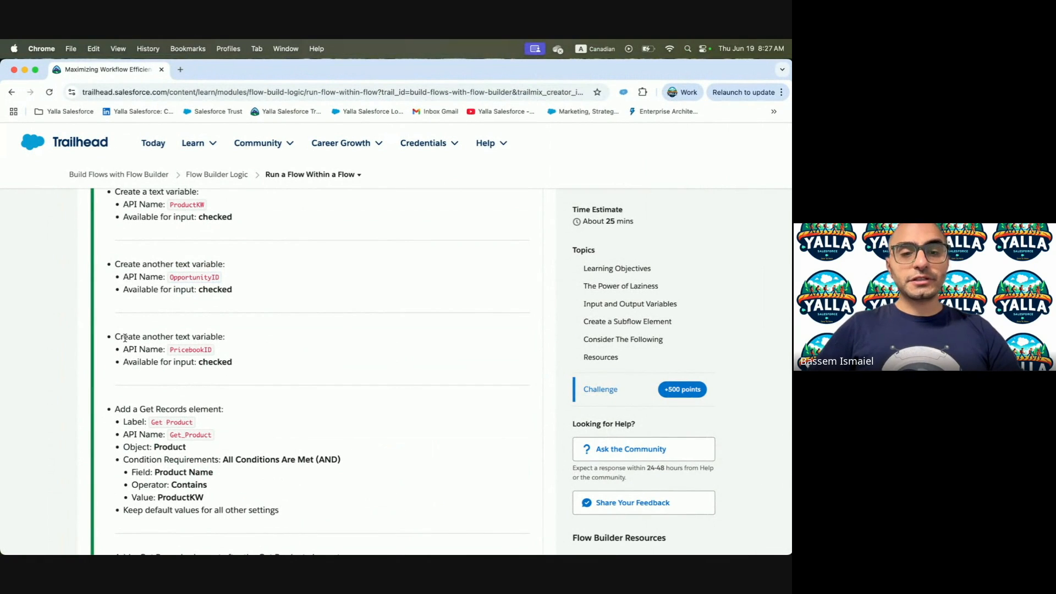
{"action": "left_click_drag", "start_coordinate": [122, 337], "coordinate": [204, 340]}
{"action": "left_click", "coordinate": [226, 343]}
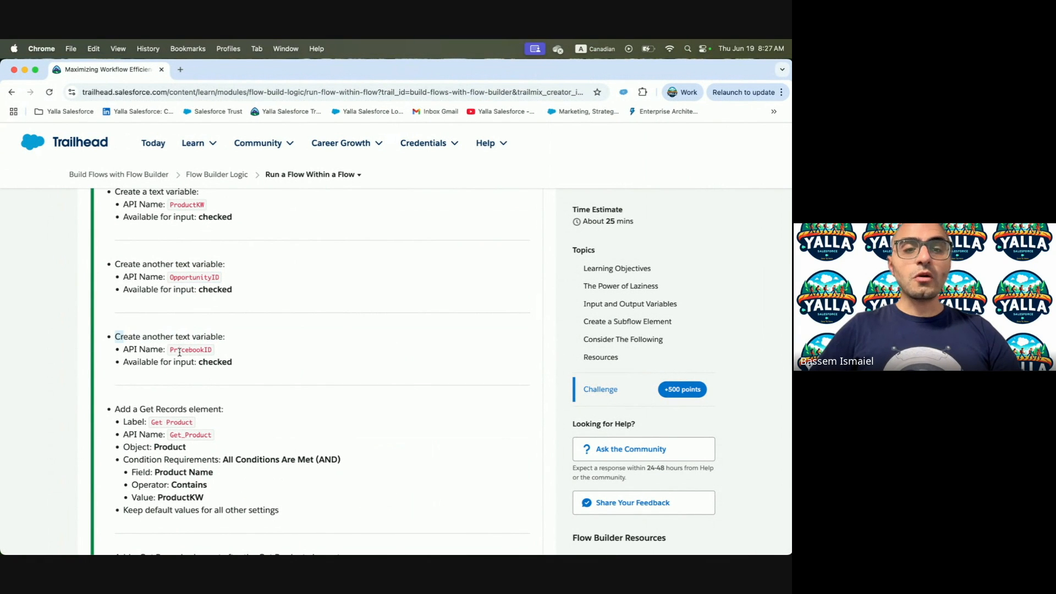
{"action": "key", "text": "ctrl+Right"}
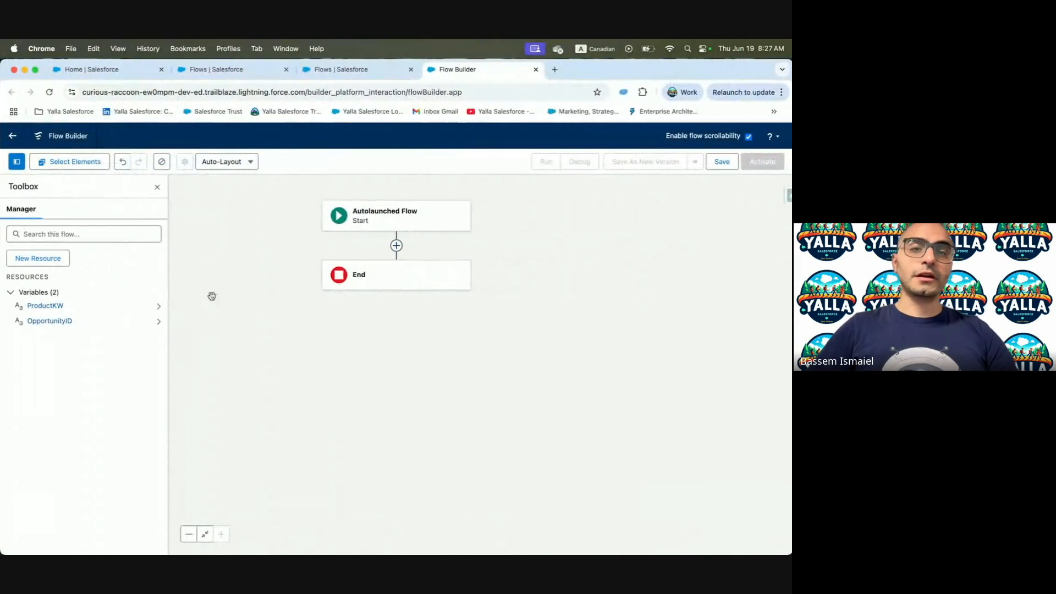
{"action": "left_click", "coordinate": [385, 66]}
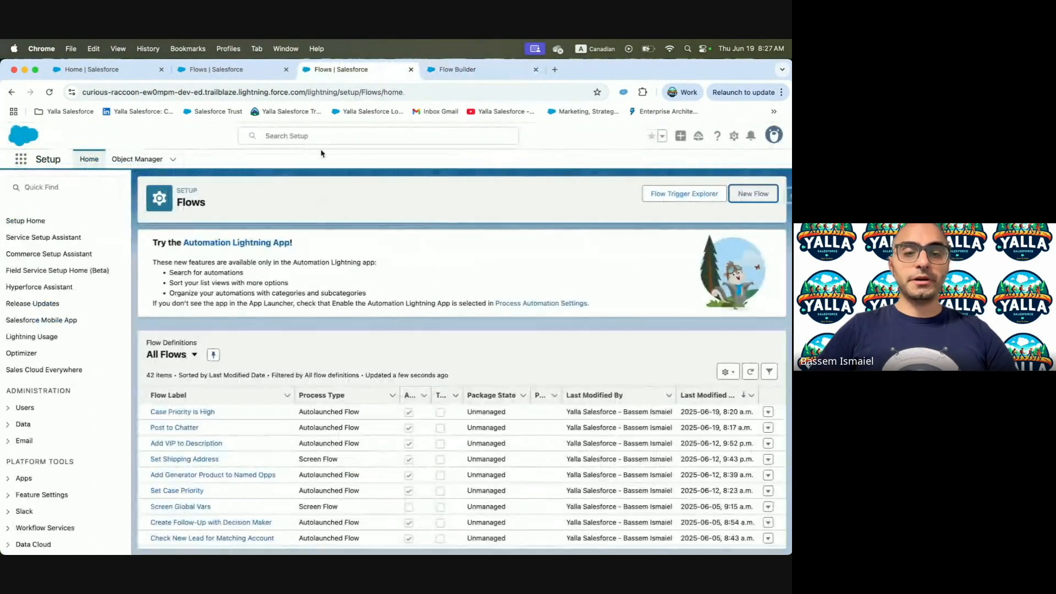
{"action": "left_click", "coordinate": [231, 475]}
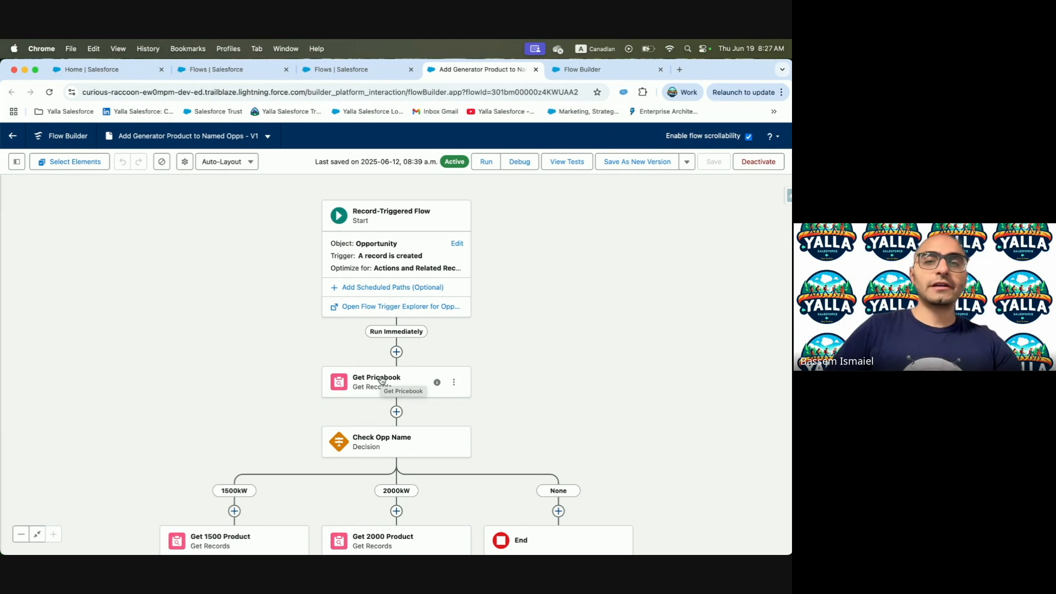
{"action": "left_click", "coordinate": [573, 70]}
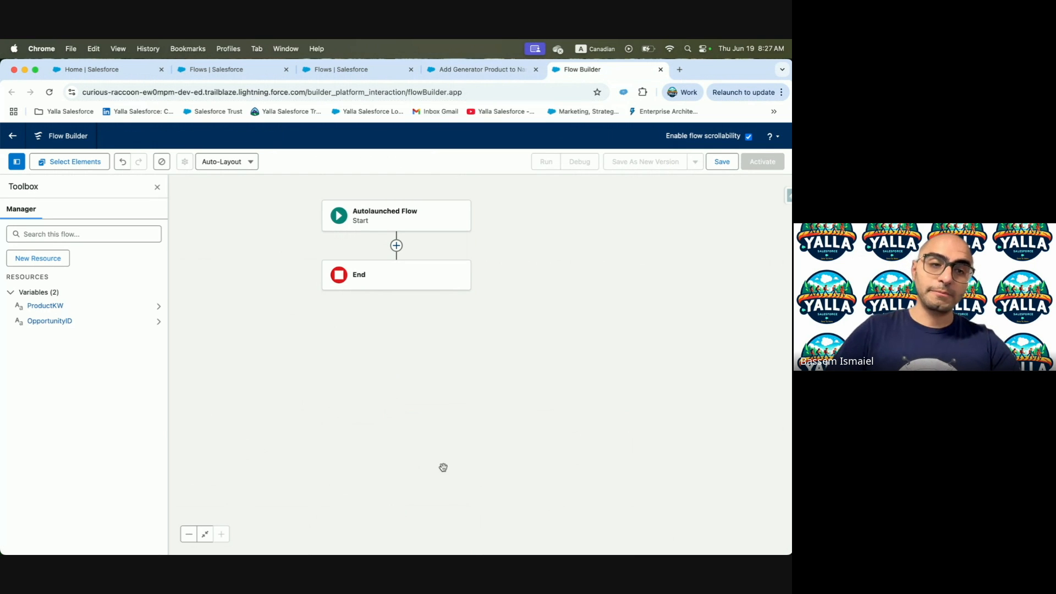
Create a Text variable with API name and description PricebookID that is available for input
{"action": "left_click", "coordinate": [65, 259]}
{"action": "left_click", "coordinate": [281, 300]}
{"action": "left_click", "coordinate": [264, 318]}
{"action": "left_click", "coordinate": [260, 315]}
{"action": "type", "text": "PricebookID"}
{"action": "left_click", "coordinate": [243, 353]}
{"action": "type", "text": "PricebookID"}
{"action": "left_click", "coordinate": [254, 396]}
{"action": "left_click", "coordinate": [215, 417]}
{"action": "left_click", "coordinate": [227, 425]}
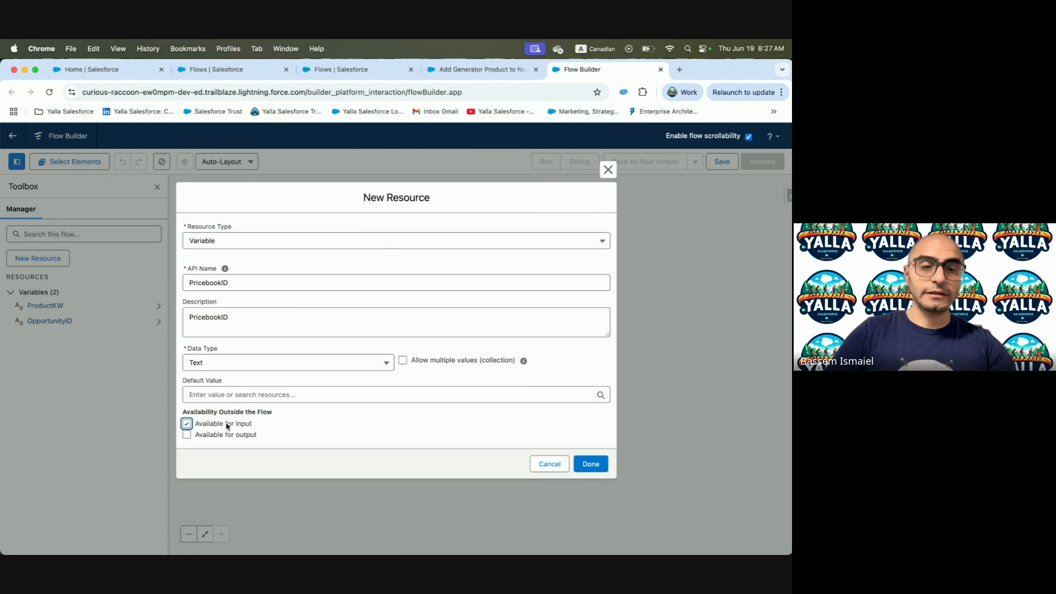
{"action": "left_click", "coordinate": [591, 465]}
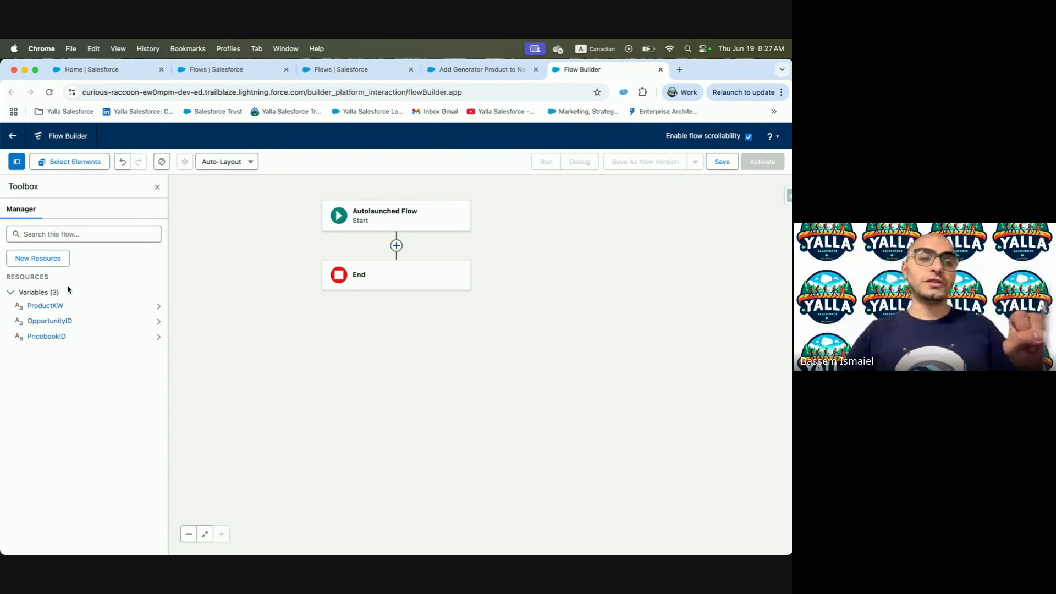
Compare the challenge's Get Product requirements with the Get 1500 Product filter in the Add Generator Product to Named Opps flow
{"action": "key", "text": "ctrl+Left"}
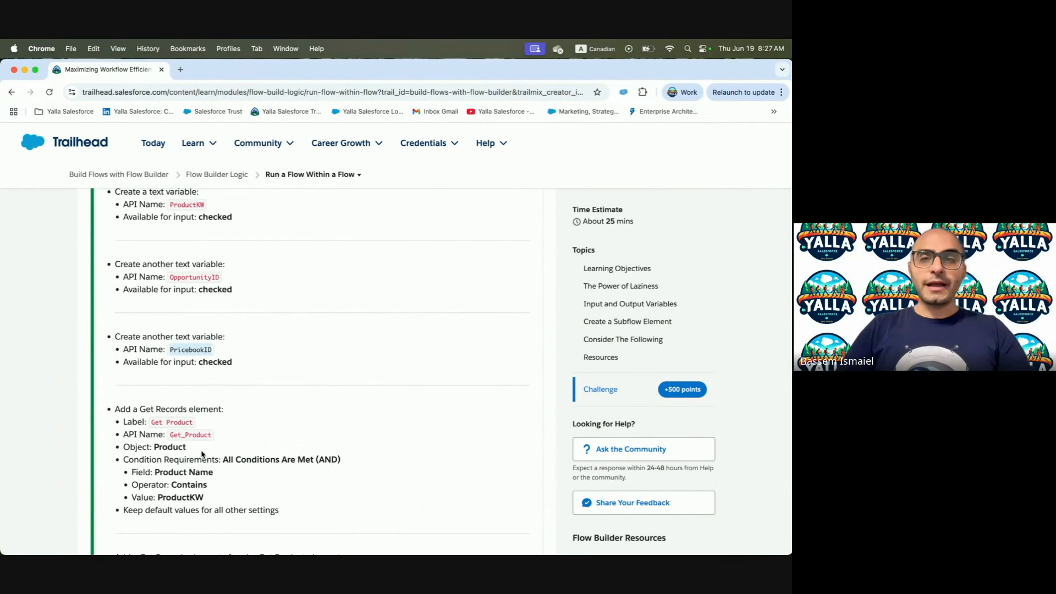
{"action": "key", "text": "ctrl+Right"}
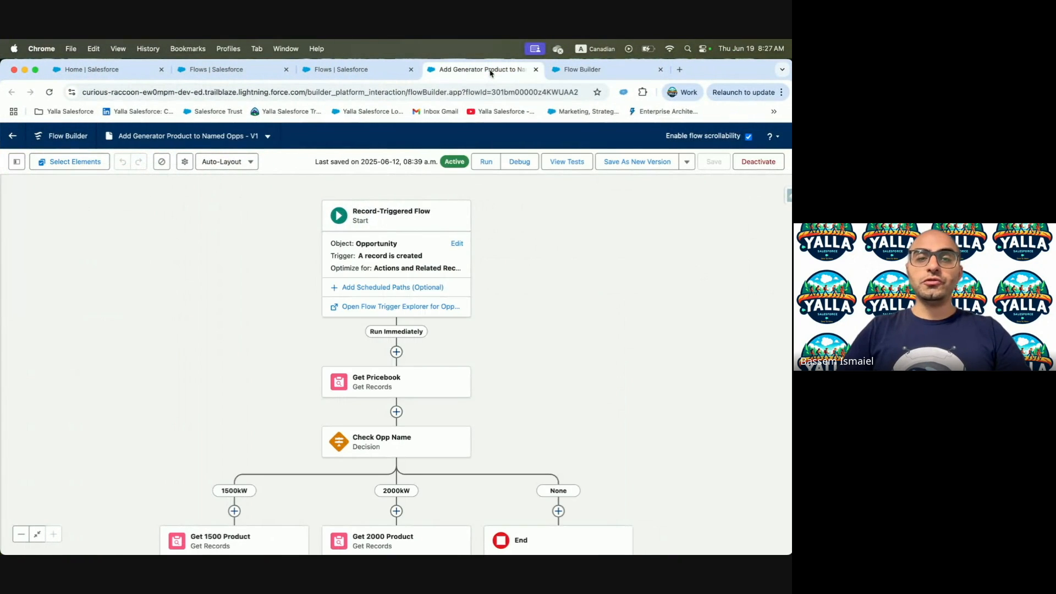
{"action": "left_click_drag", "start_coordinate": [246, 417], "coordinate": [315, 267]}
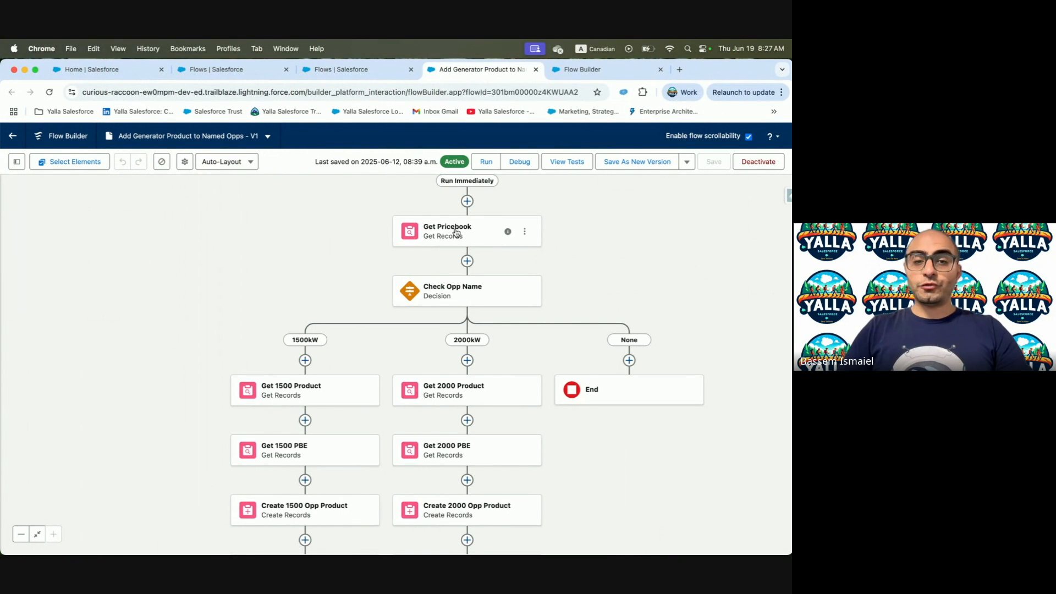
{"action": "left_click", "coordinate": [289, 401]}
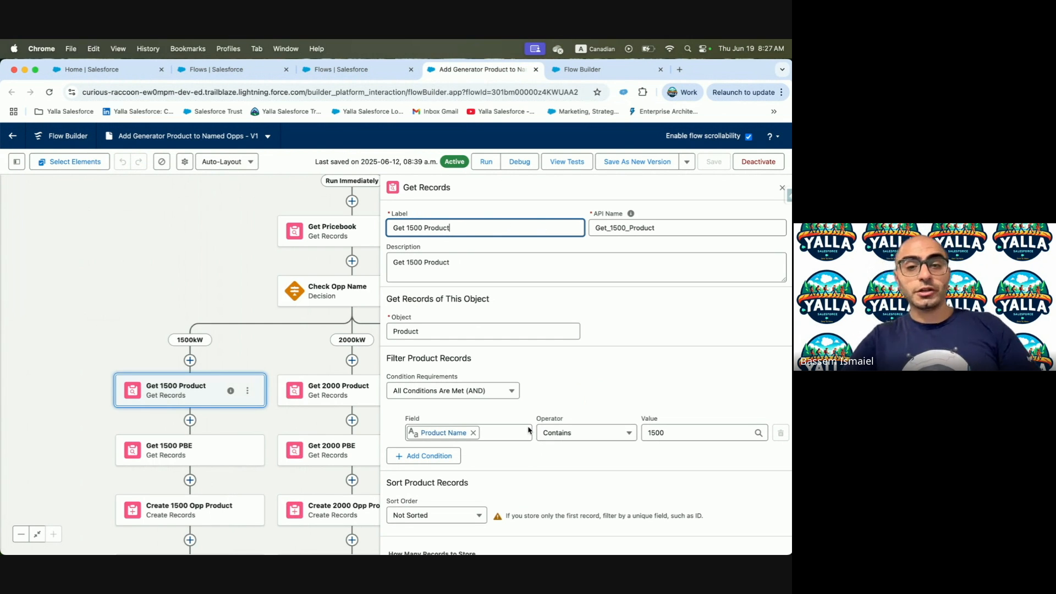
{"action": "key", "text": "ctrl+Left"}
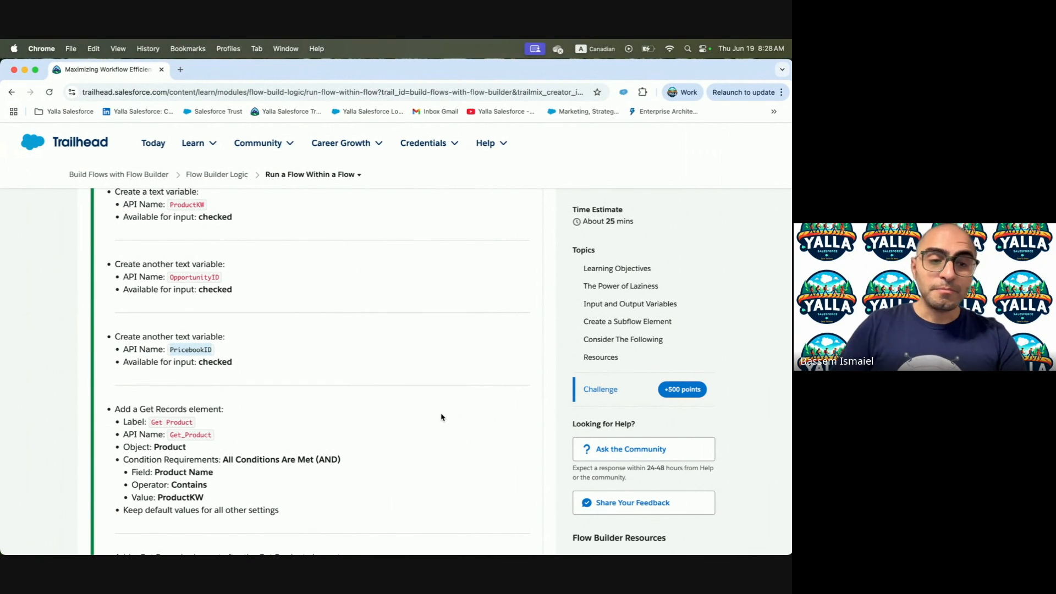
Add a Get Records element directly after the start of the new autolaunched flow
{"action": "key", "text": "ctrl+Right"}
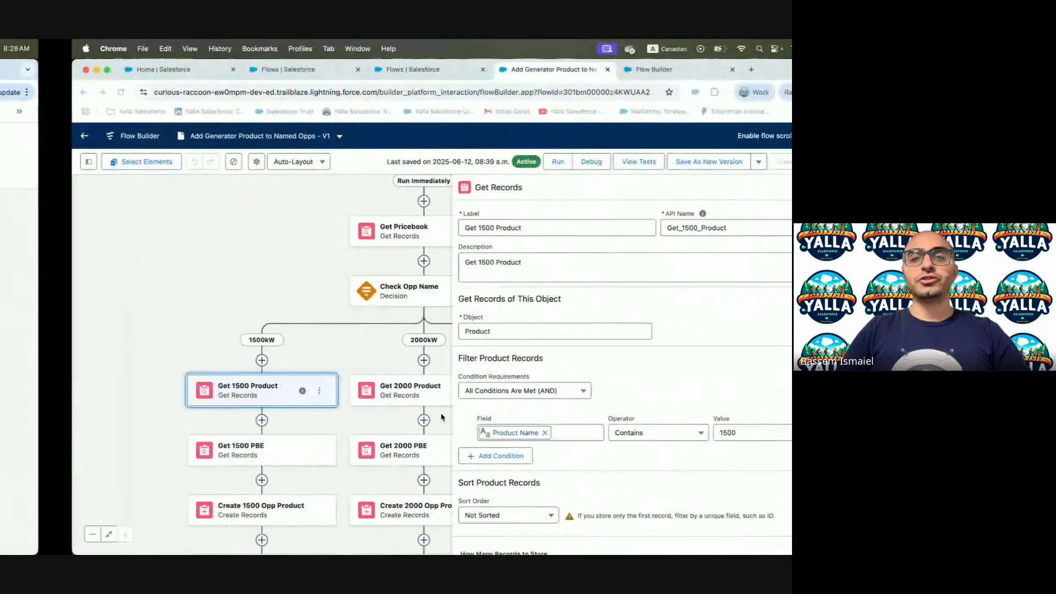
{"action": "left_click", "coordinate": [590, 69]}
{"action": "left_click", "coordinate": [396, 245]}
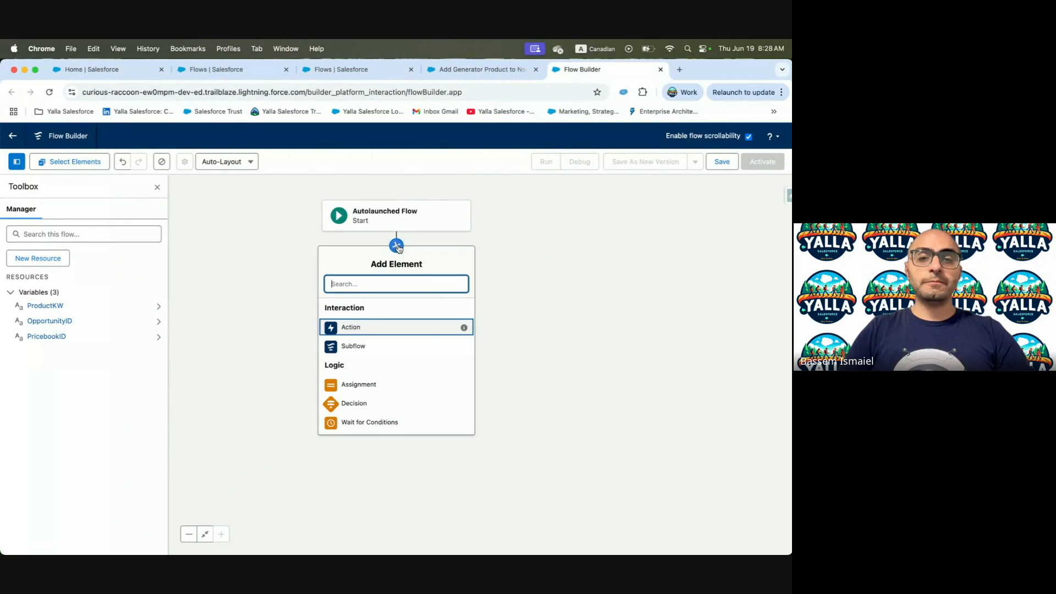
{"action": "type", "text": "Get"}
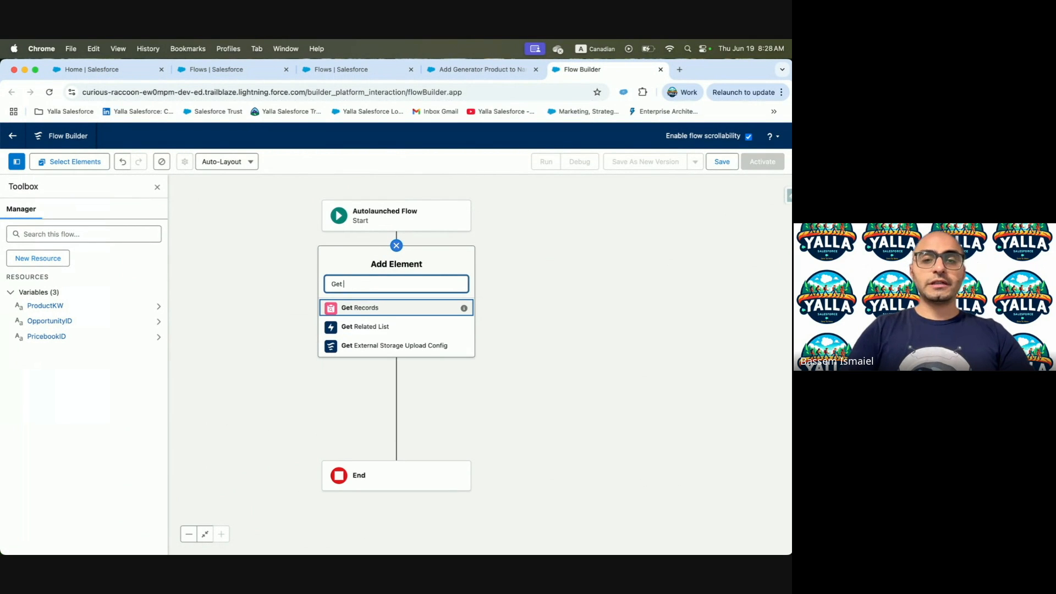
{"action": "left_click", "coordinate": [344, 312]}
Using the challenge's label, name the new element Get Product with API name Get_Product and description Get Product
{"action": "key", "text": "ctrl+Left"}
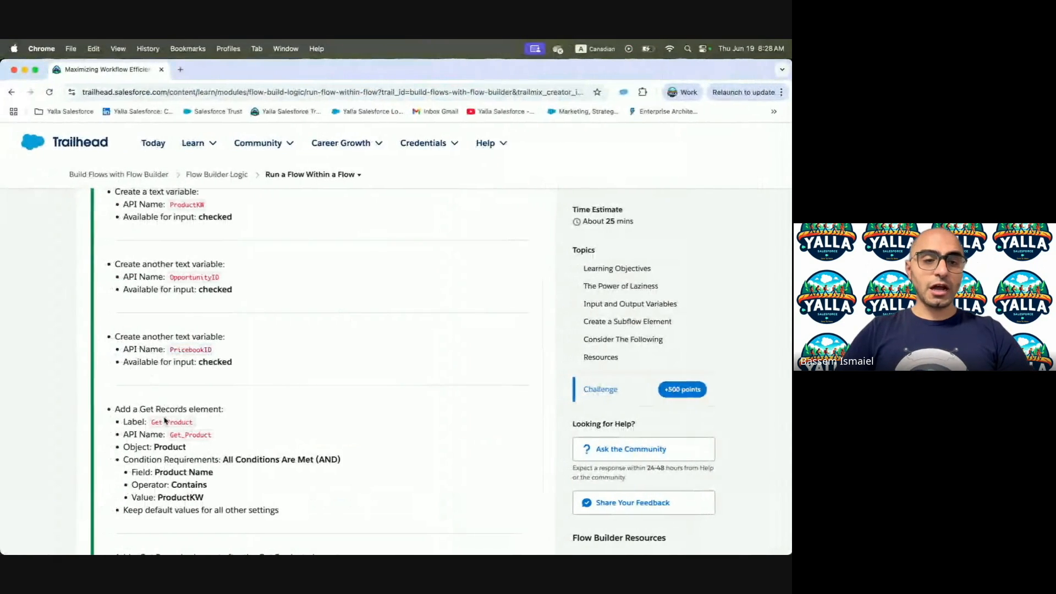
{"action": "left_click_drag", "start_coordinate": [151, 423], "coordinate": [196, 425]}
{"action": "key", "text": "super+c"}
{"action": "key", "text": "ctrl+Right"}
{"action": "key", "text": "super+v"}
{"action": "key", "text": "Tab"}
{"action": "key", "text": "Tab"}
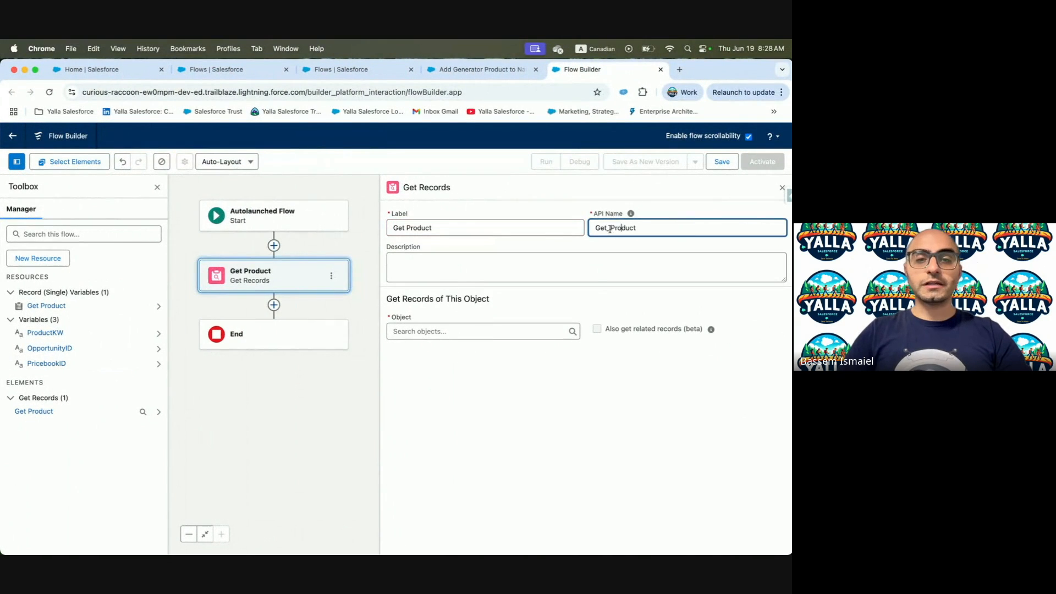
{"action": "key", "text": "super+v"}
Set Product as the object of the Get Product element
{"action": "left_click", "coordinate": [457, 331]}
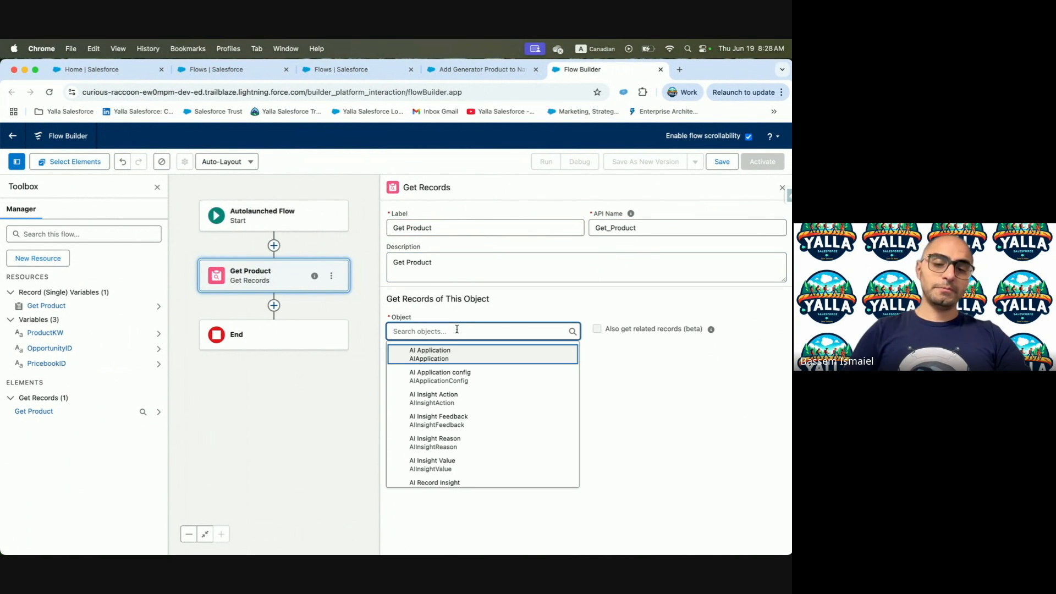
{"action": "type", "text": "Produc"}
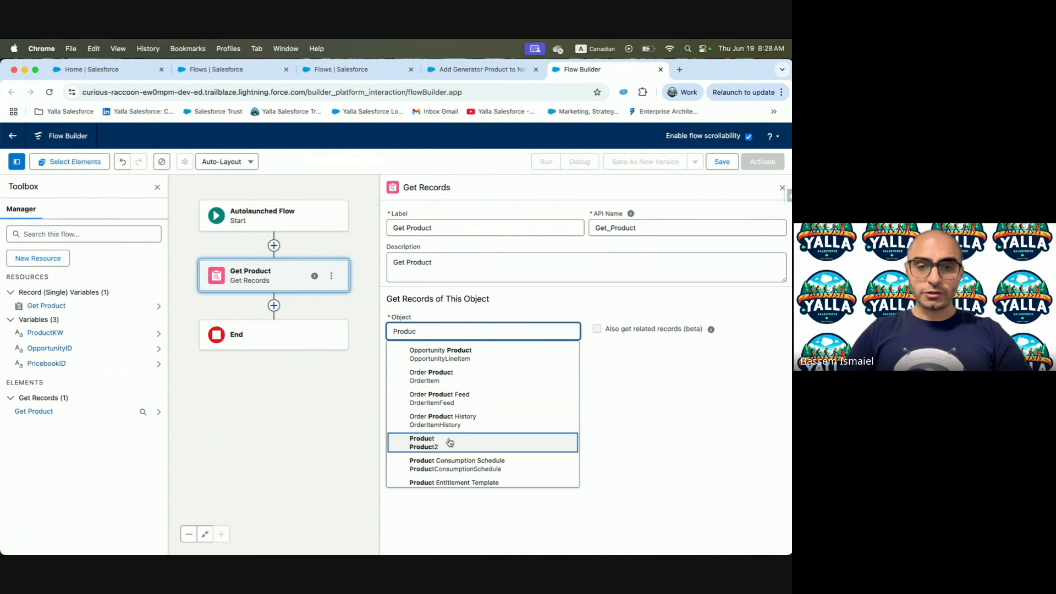
{"action": "left_click", "coordinate": [450, 443]}
Filter the Get Product records with the condition Product Name Contains the ProductKW variable
{"action": "key", "text": "ctrl+Left"}
{"action": "scroll", "coordinate": [211, 451], "scroll_direction": "down", "scroll_amount": 1}
{"action": "key", "text": "ctrl+Right"}
{"action": "left_click", "coordinate": [422, 438]}
{"action": "type", "text": "Prod"}
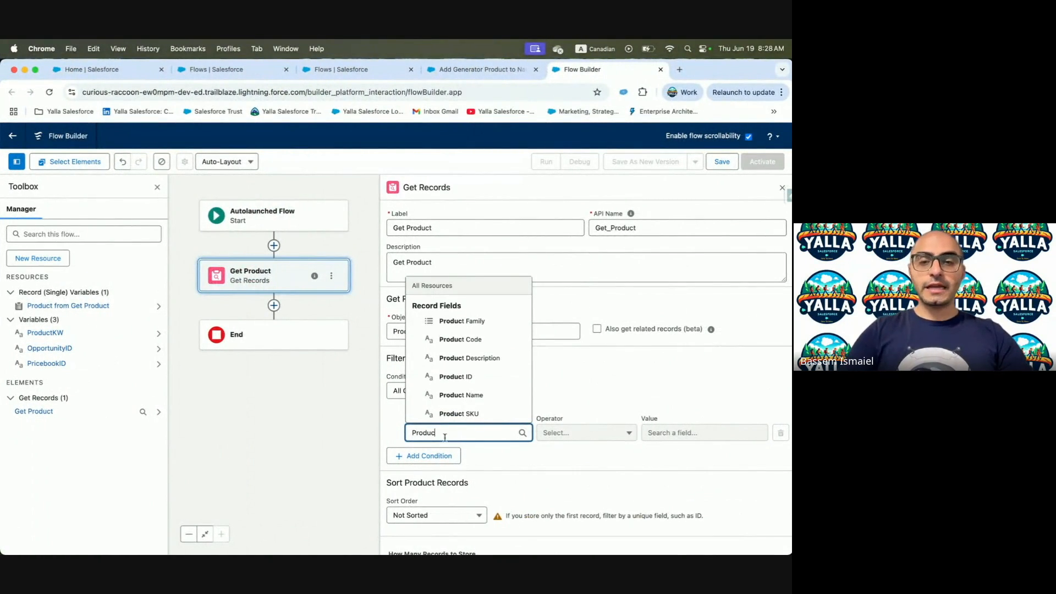
{"action": "left_click", "coordinate": [487, 399]}
{"action": "left_click", "coordinate": [568, 433]}
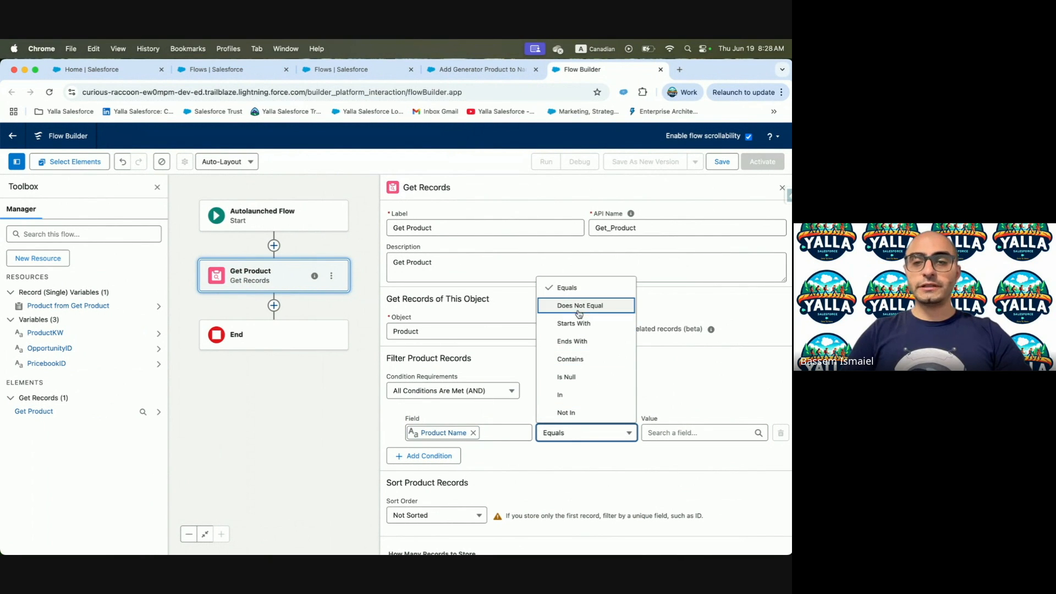
{"action": "left_click", "coordinate": [584, 358]}
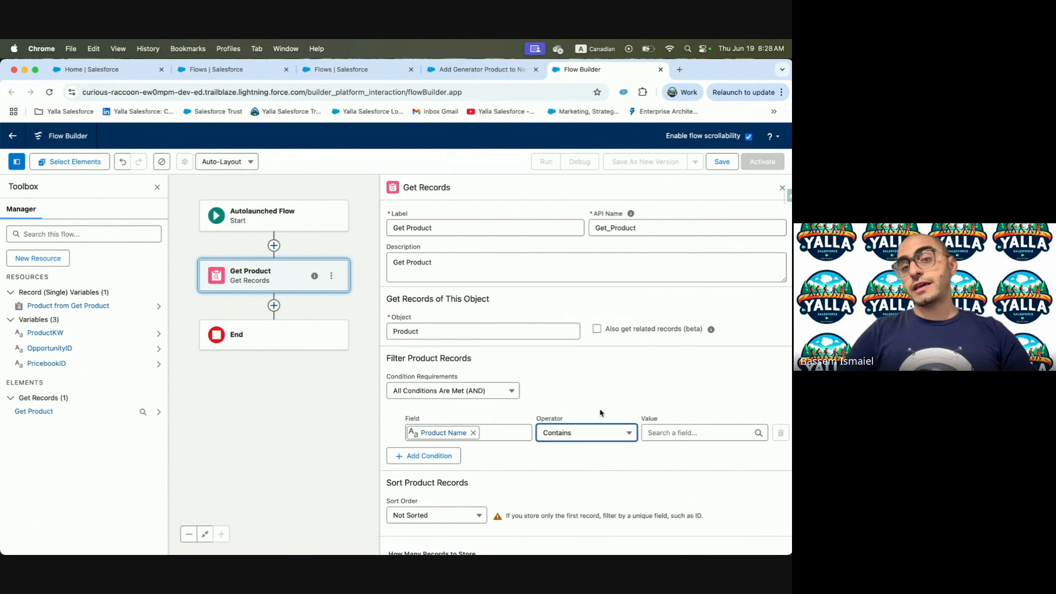
{"action": "left_click", "coordinate": [656, 432]}
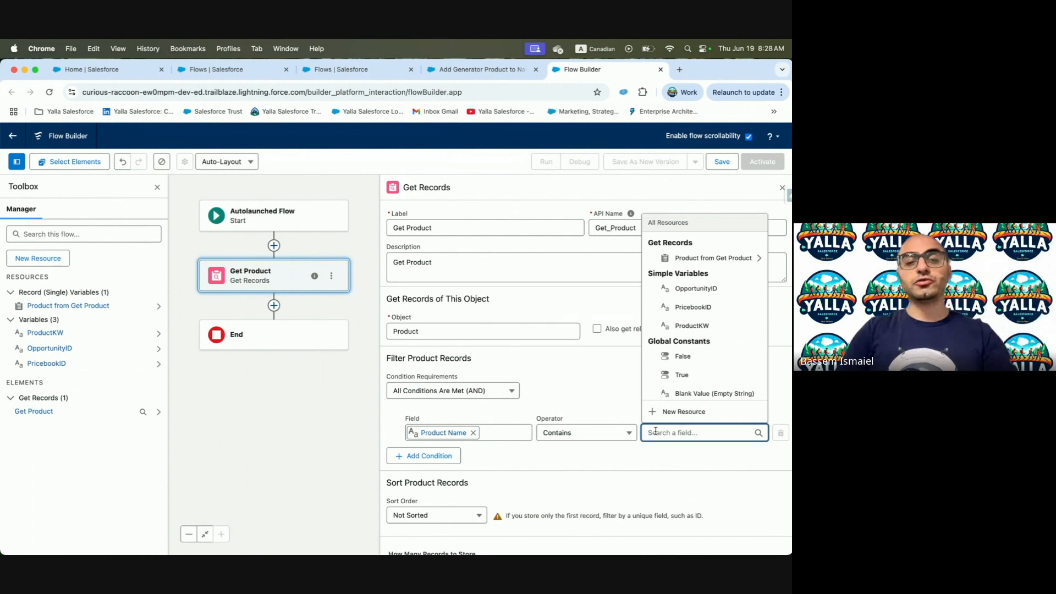
{"action": "type", "text": "Prod"}
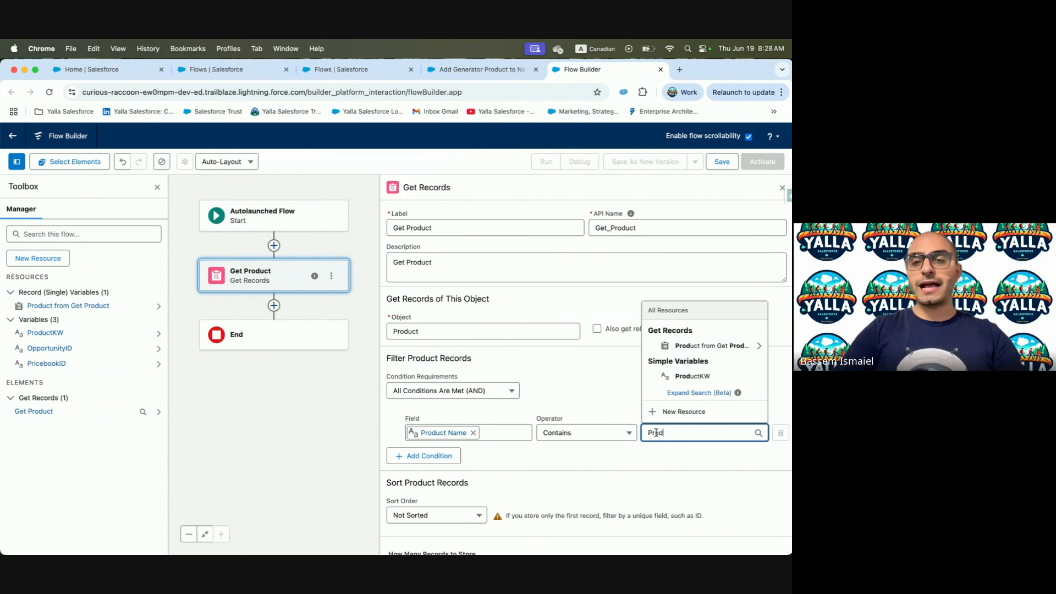
{"action": "left_click", "coordinate": [685, 381]}
Compare the challenge's Get PBE requirements with the Get 1500 PBE element in the Add Generator Product to Named Opps flow
{"action": "key", "text": "ctrl+Left"}
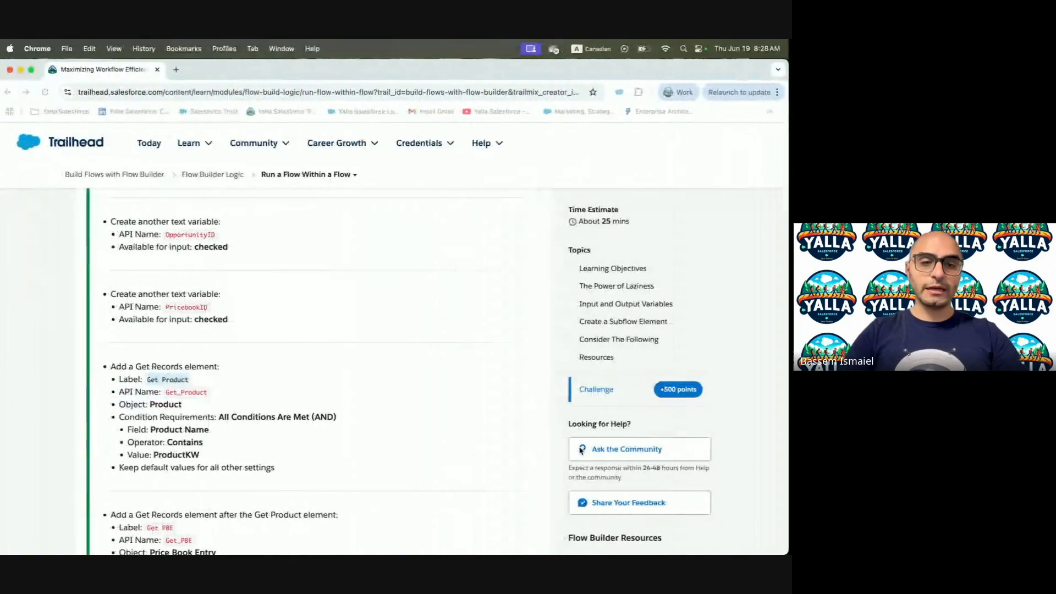
{"action": "scroll", "coordinate": [319, 443], "scroll_direction": "down", "scroll_amount": 5}
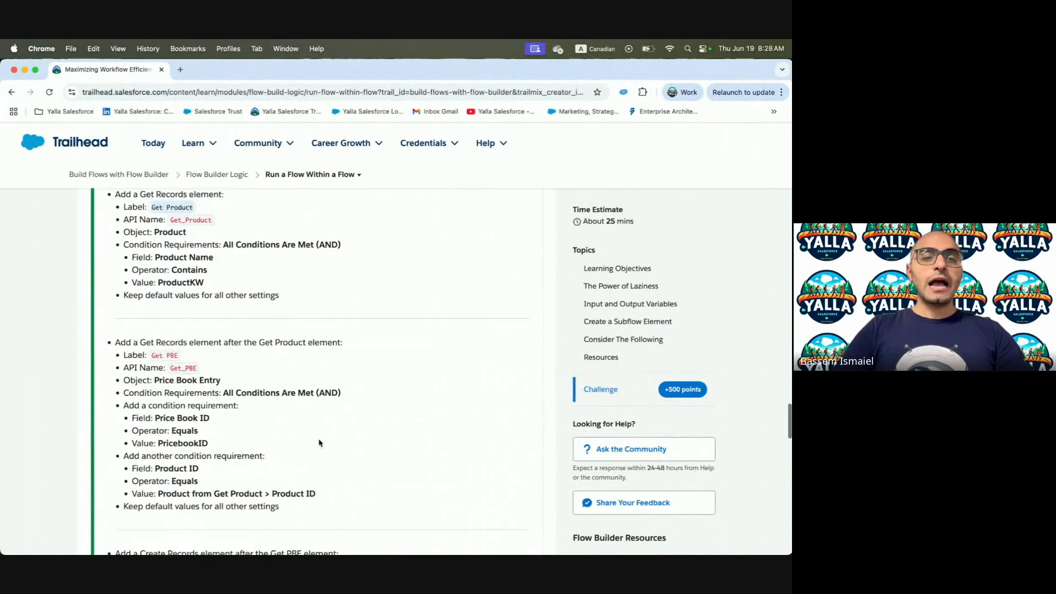
{"action": "key", "text": "ctrl+Right"}
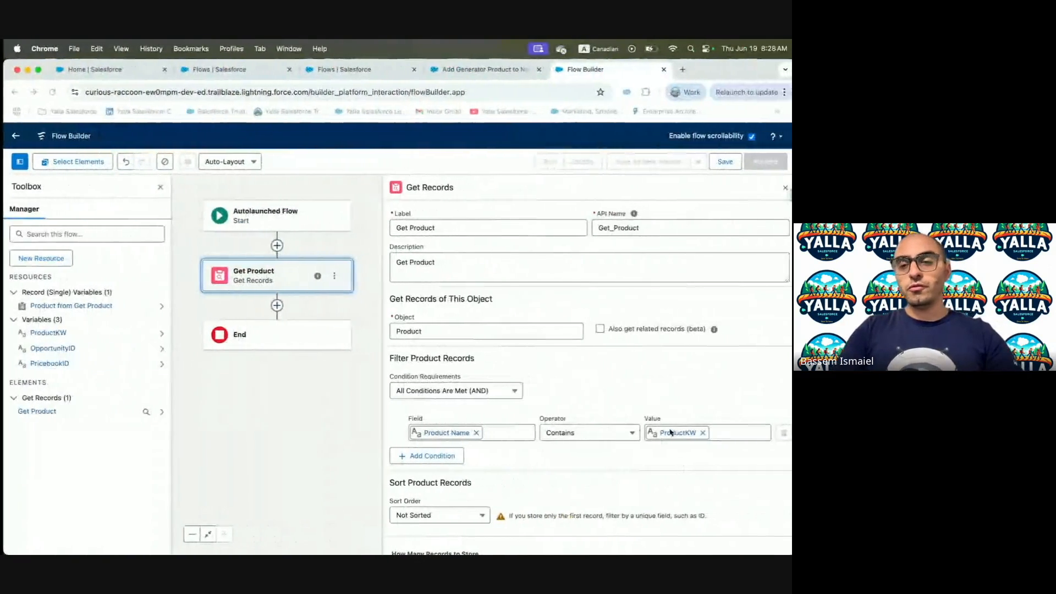
{"action": "left_click", "coordinate": [481, 70]}
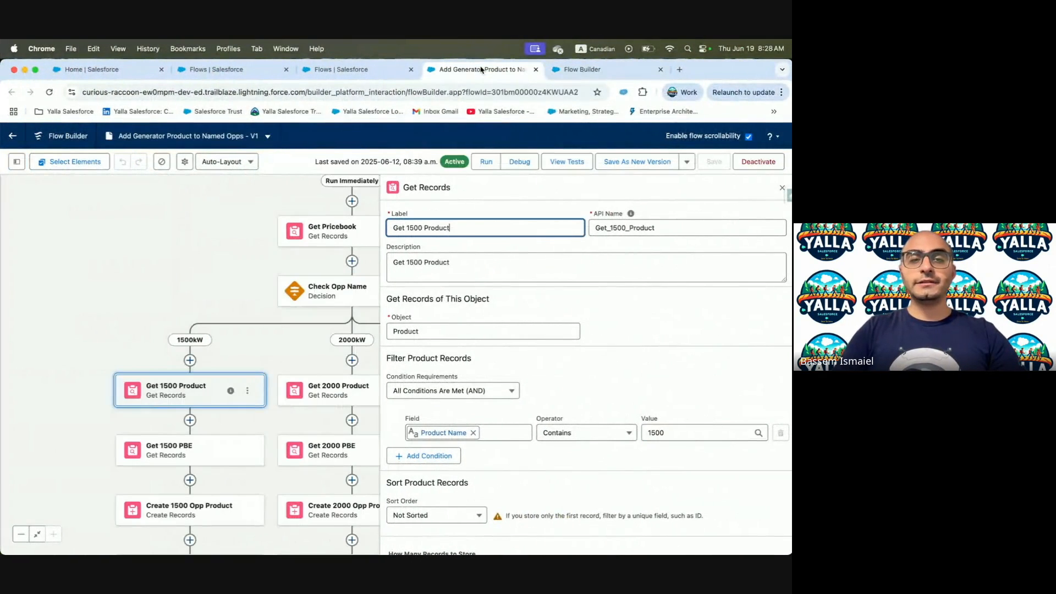
{"action": "left_click", "coordinate": [170, 463]}
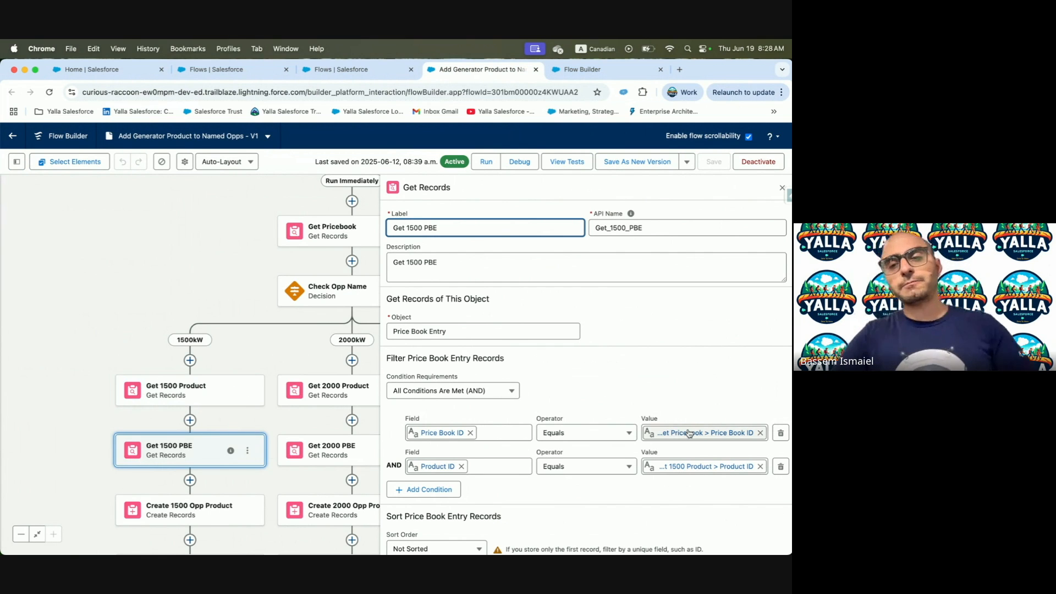
Return to the new autolaunched flow and add a Get Records element after Get Product
{"action": "left_click", "coordinate": [578, 71]}
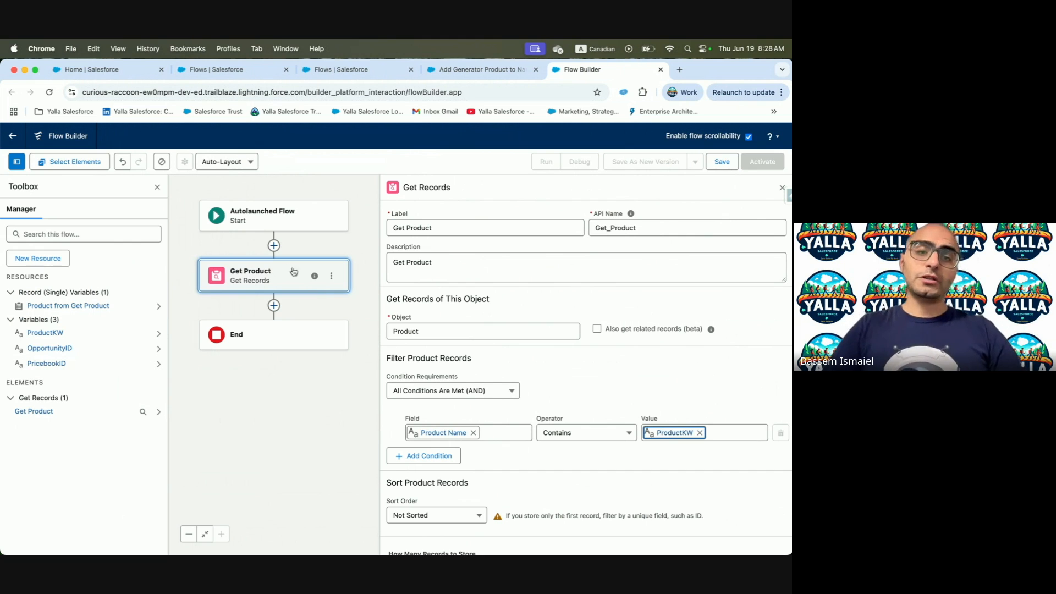
{"action": "left_click", "coordinate": [274, 305]}
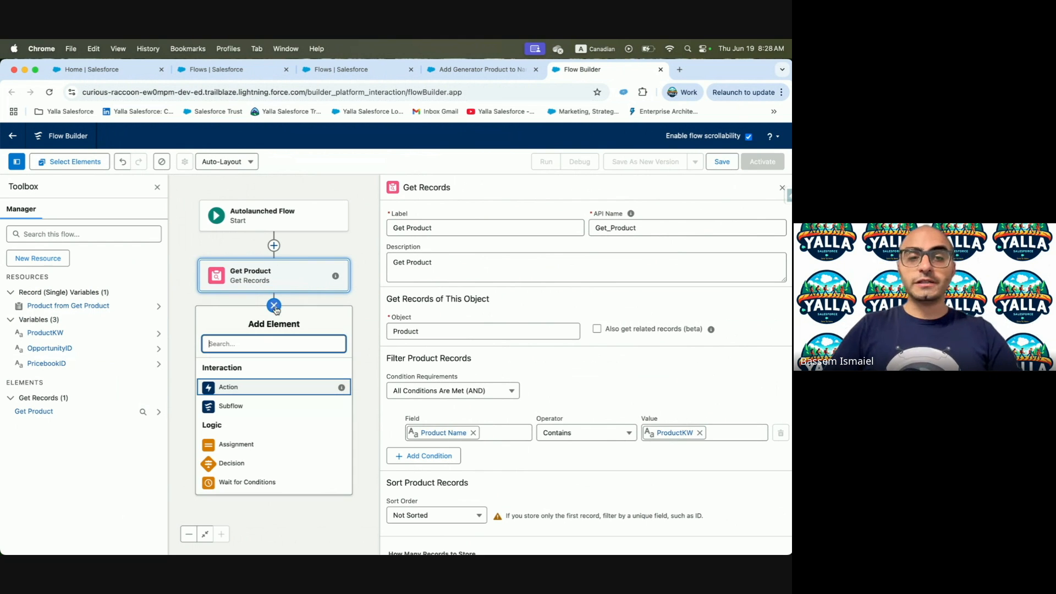
{"action": "type", "text": "get"}
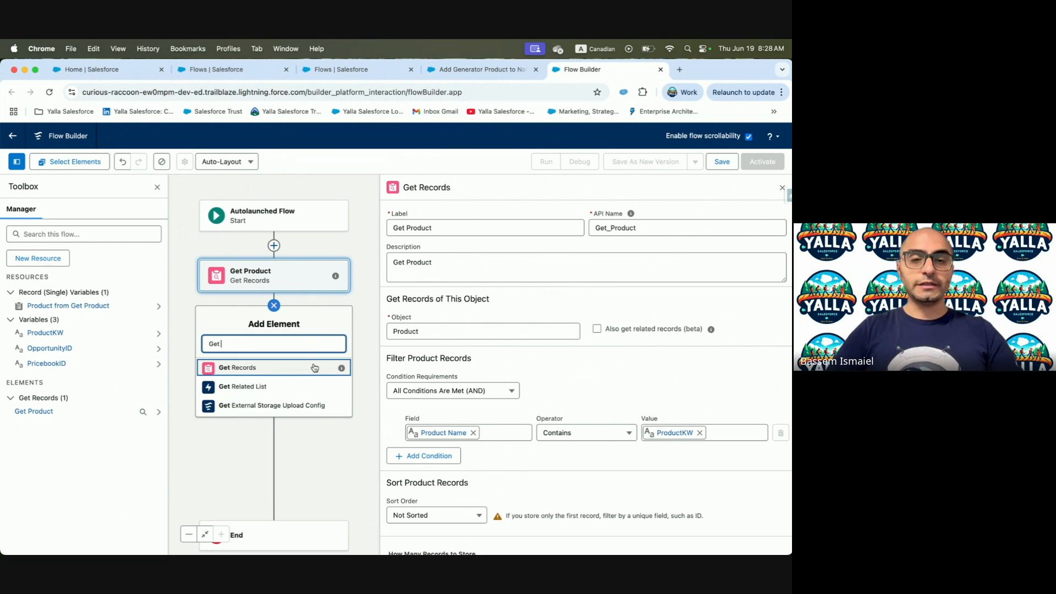
{"action": "left_click", "coordinate": [280, 368]}
Using the challenge's label, name the second Get Records element Get PBE with API name Get_PBE and description Get PBE
{"action": "key", "text": "ctrl+Left"}
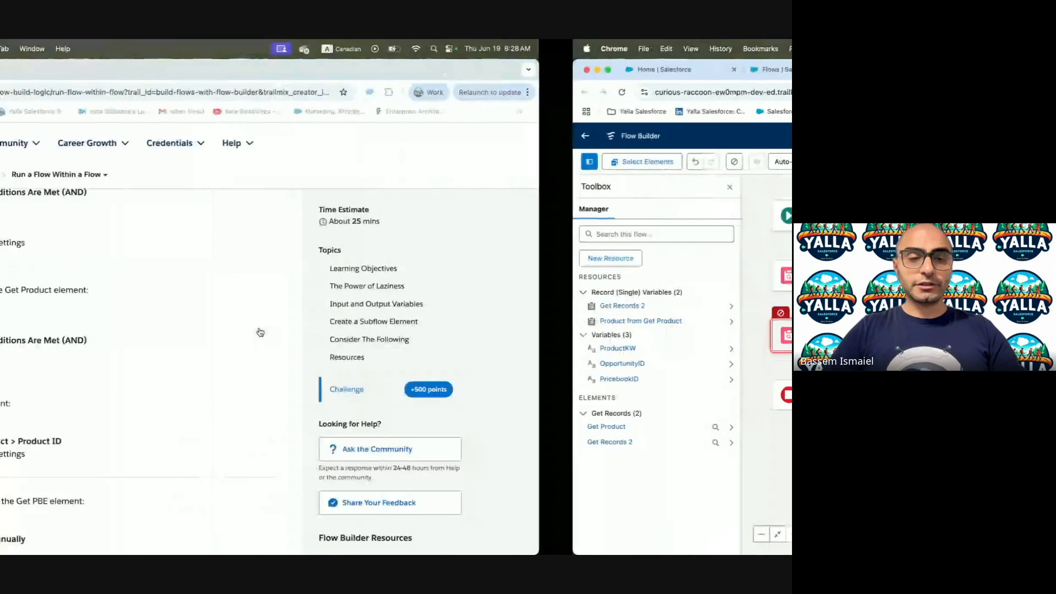
{"action": "left_click_drag", "start_coordinate": [152, 303], "coordinate": [181, 307]}
{"action": "key", "text": "super+c"}
{"action": "key", "text": "ctrl+Right"}
{"action": "left_click", "coordinate": [456, 228]}
{"action": "key", "text": "super+a"}
{"action": "key", "text": "super+v"}
{"action": "double_click", "coordinate": [645, 229]}
{"action": "key", "text": "BackSpace"}
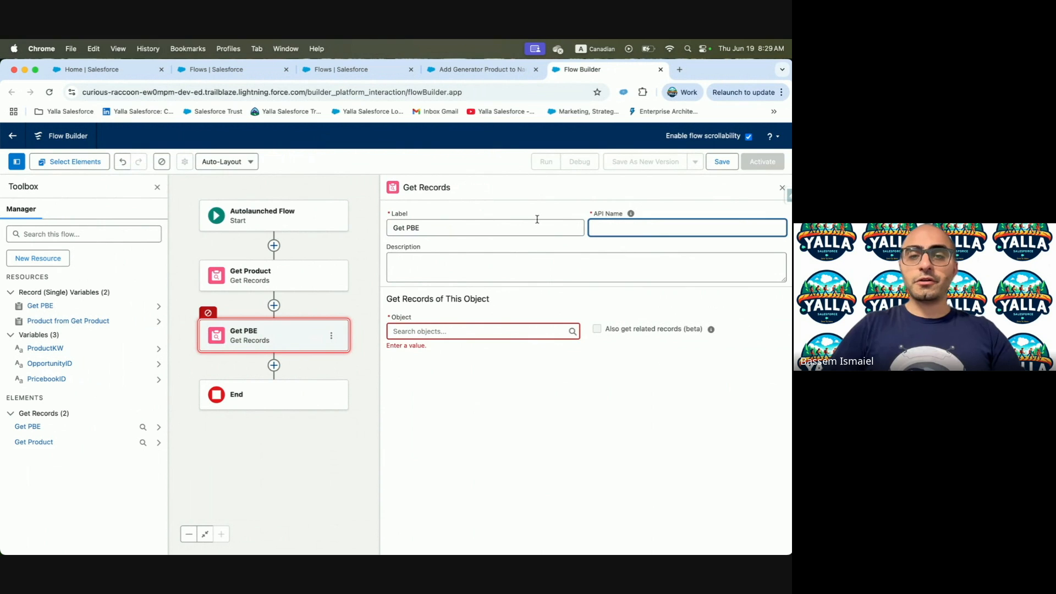
{"action": "left_click", "coordinate": [537, 226]}
{"action": "type", "text": "s"}
{"action": "left_click", "coordinate": [628, 267]}
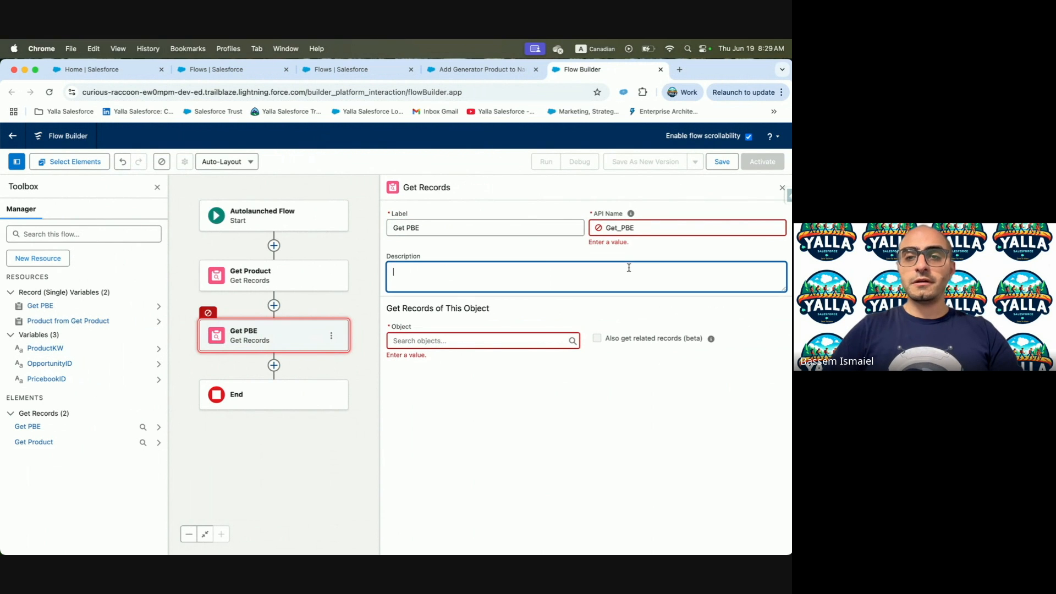
Set Price Book Entry as the object of the Get PBE element
{"action": "left_click", "coordinate": [448, 340]}
{"action": "type", "text": "Pro"}
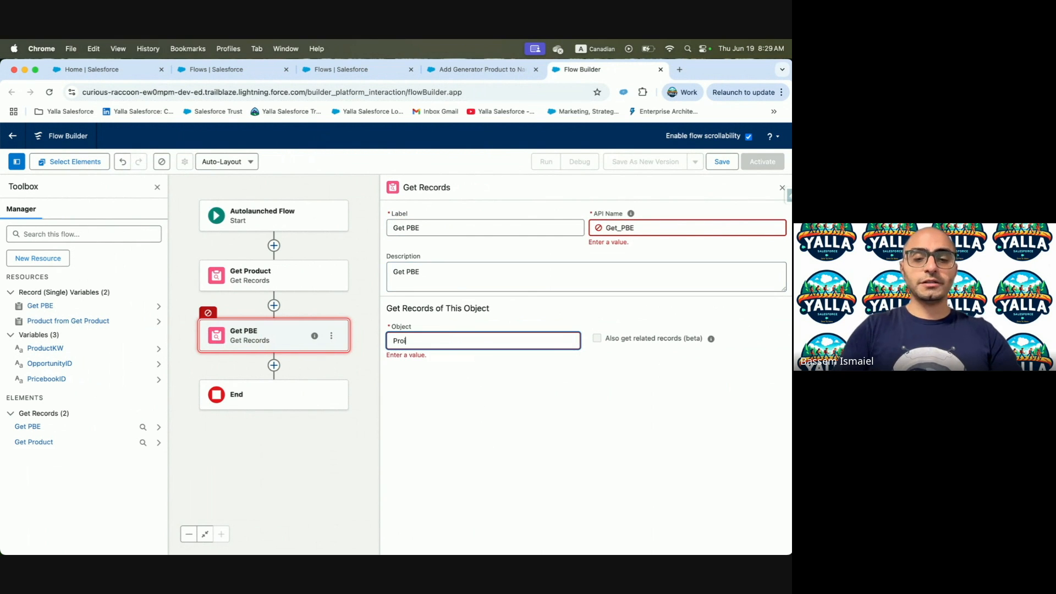
{"action": "key", "text": "BackSpace"}
{"action": "type", "text": "ice B"}
{"action": "left_click", "coordinate": [452, 385]}
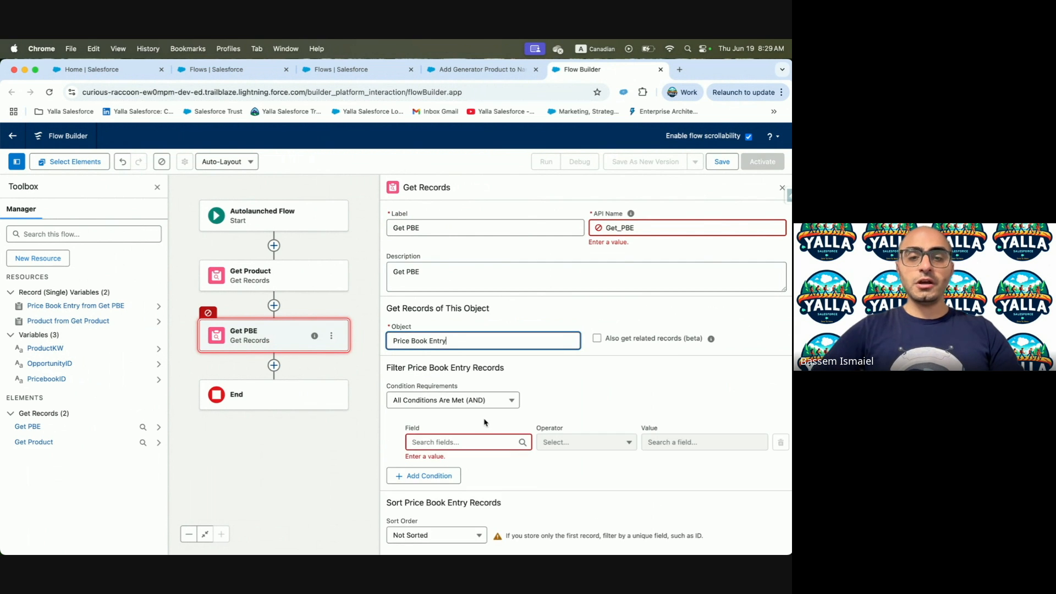
Following the challenge, add the Get PBE filter condition Price Book ID Equals the PricebookID variable
{"action": "key", "text": "ctrl+Left"}
{"action": "scroll", "coordinate": [232, 408], "scroll_direction": "down", "scroll_amount": 3}
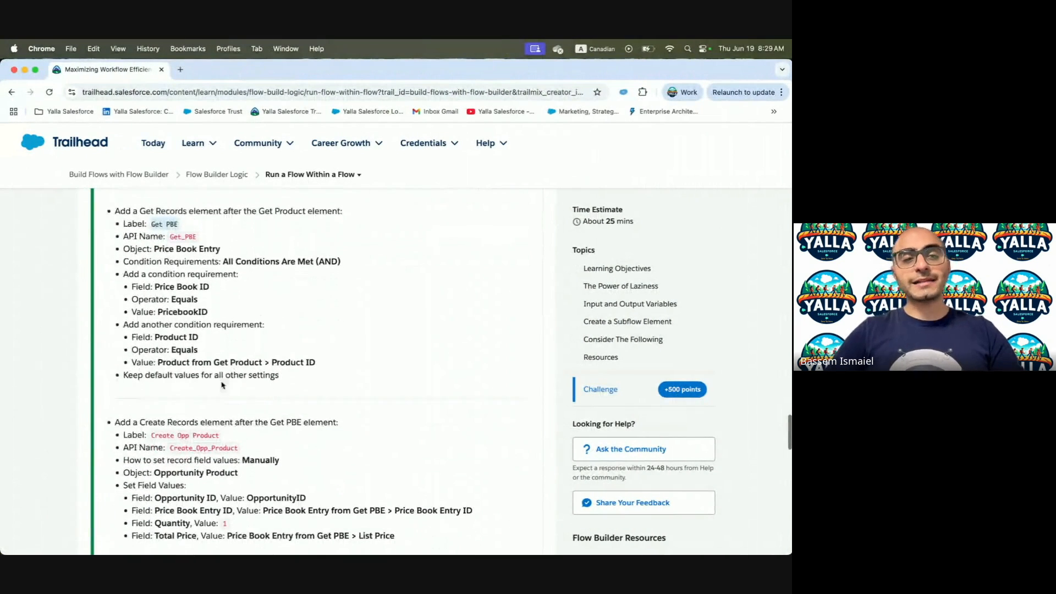
{"action": "key", "text": "ctrl+Right"}
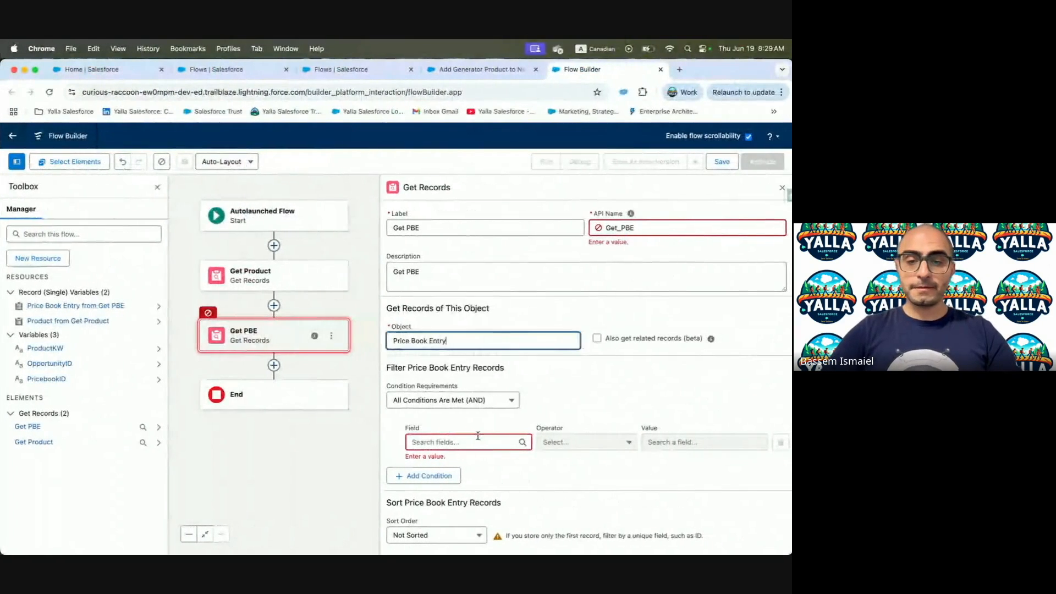
{"action": "left_click", "coordinate": [478, 443]}
{"action": "type", "text": "Price"}
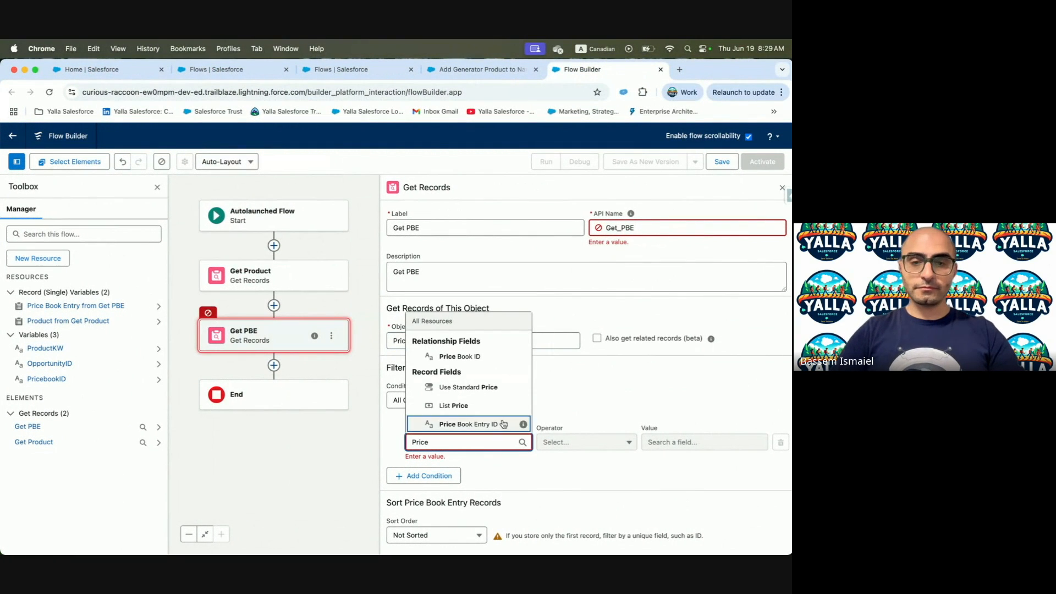
{"action": "left_click", "coordinate": [482, 359]}
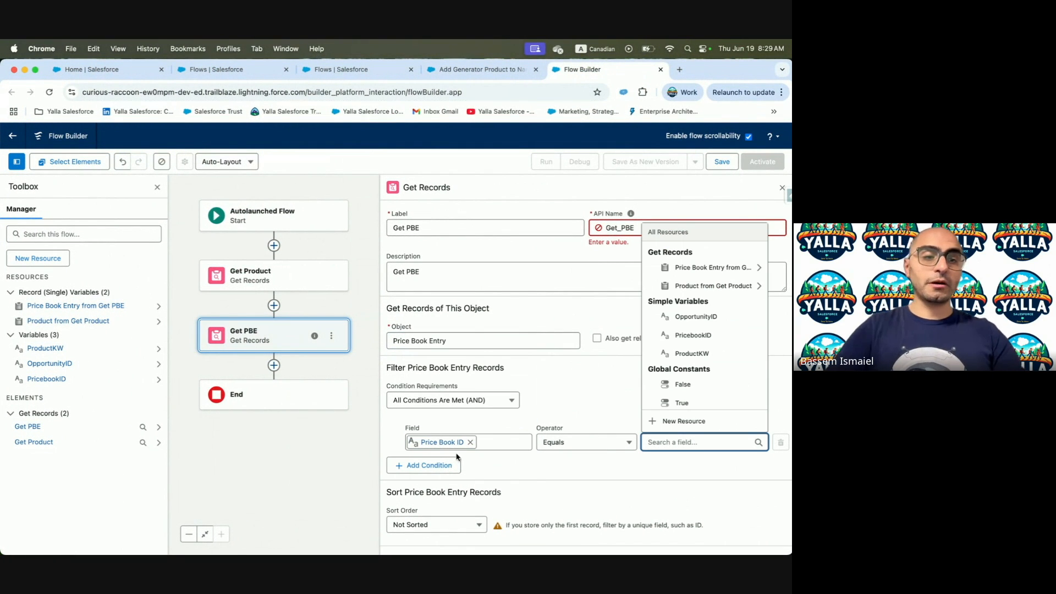
{"action": "type", "text": "Price"}
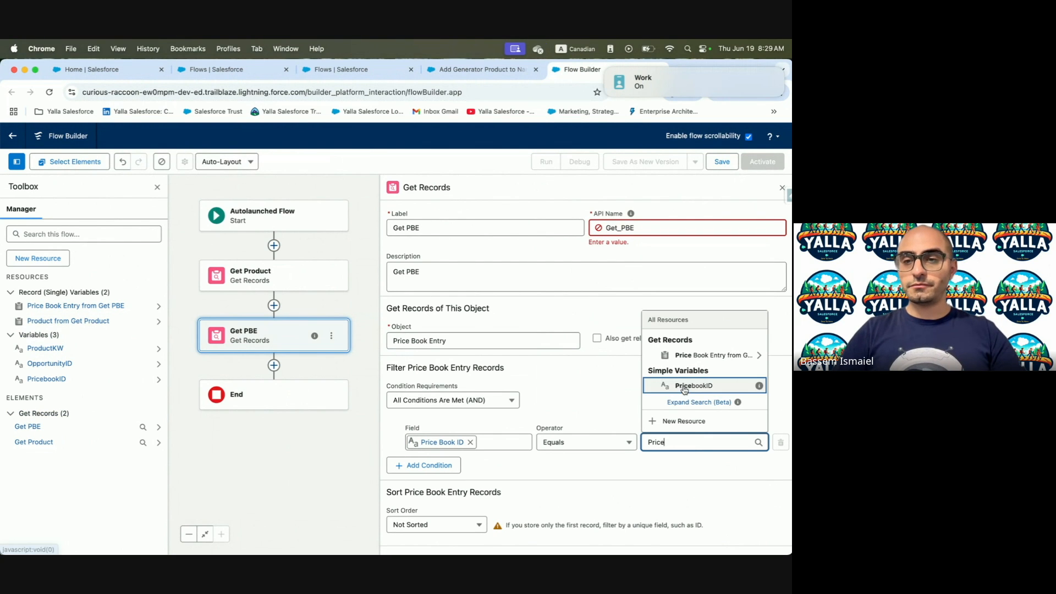
{"action": "left_click", "coordinate": [688, 386]}
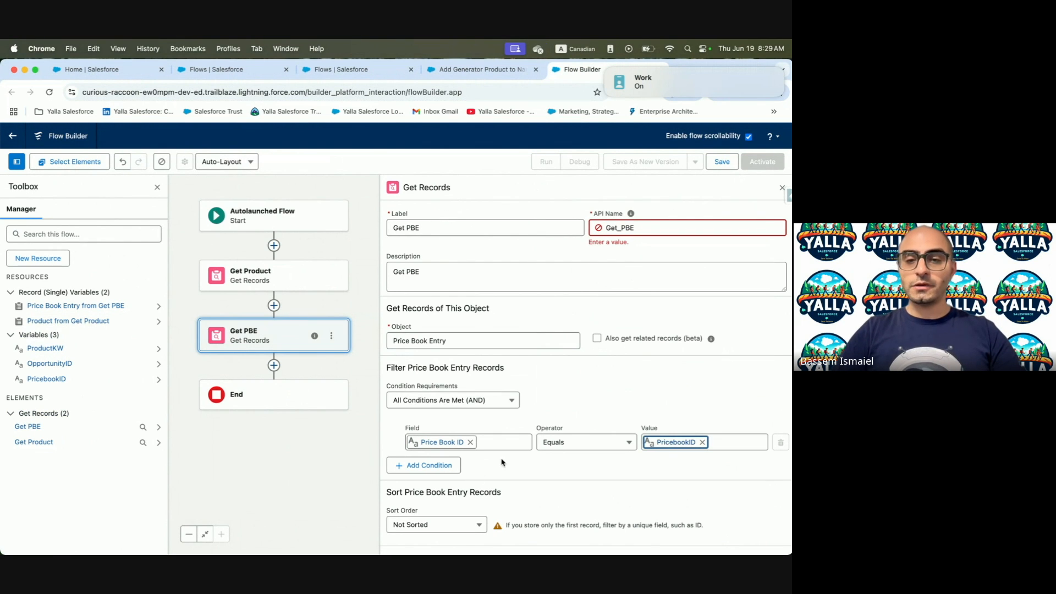
Add a second Get PBE condition, Product ID Equals Product from Get Product > Product ID, and return to the challenge instructions
{"action": "left_click", "coordinate": [431, 468]}
{"action": "scroll", "coordinate": [498, 456], "scroll_direction": "down", "scroll_amount": 2}
{"action": "left_click", "coordinate": [462, 417]}
{"action": "type", "text": "Pro"}
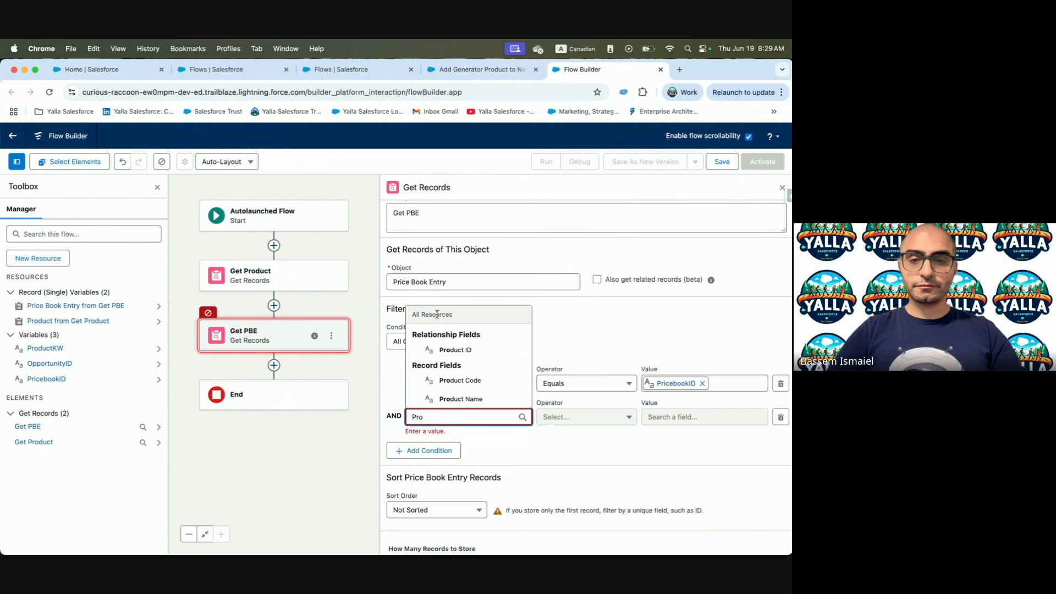
{"action": "left_click", "coordinate": [455, 350]}
{"action": "left_click", "coordinate": [682, 416]}
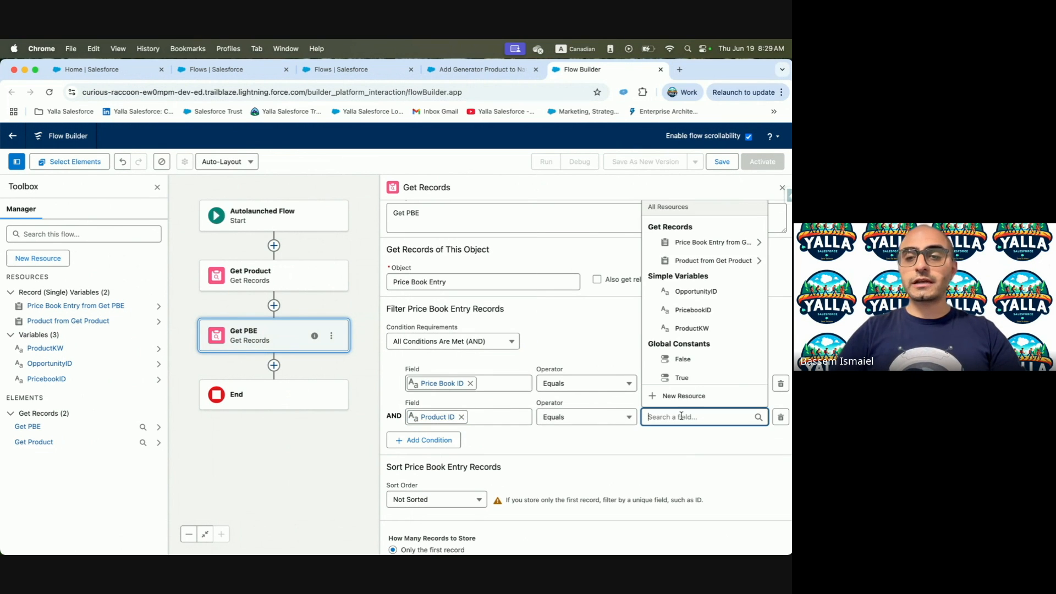
{"action": "type", "text": "Get"}
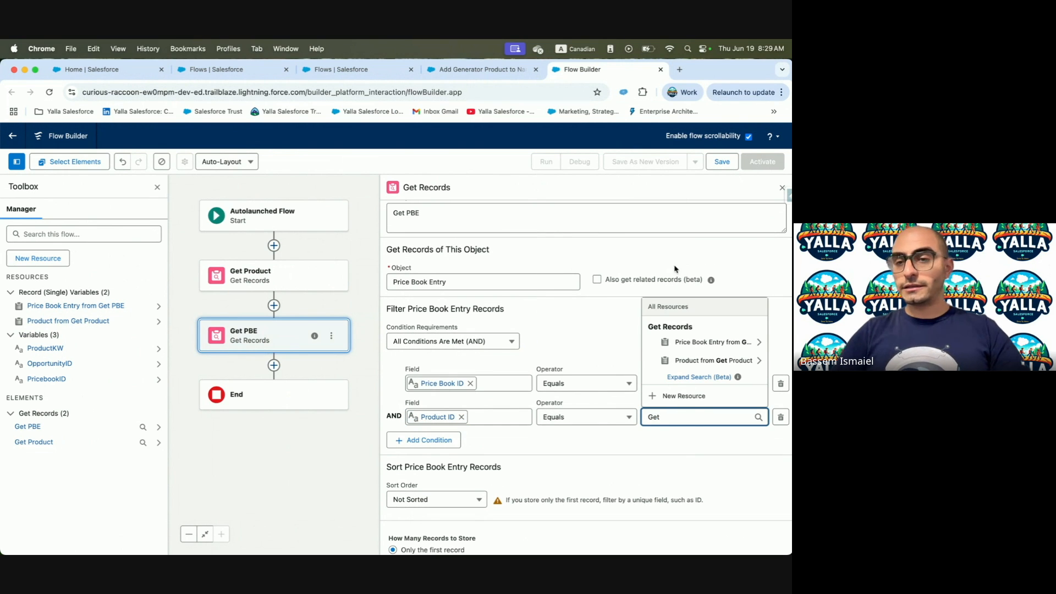
{"action": "left_click", "coordinate": [710, 360]}
{"action": "type", "text": "Id"}
{"action": "scroll", "coordinate": [689, 277], "scroll_direction": "down", "scroll_amount": 2}
{"action": "left_click", "coordinate": [689, 300]}
{"action": "key", "text": "ctrl+Left"}
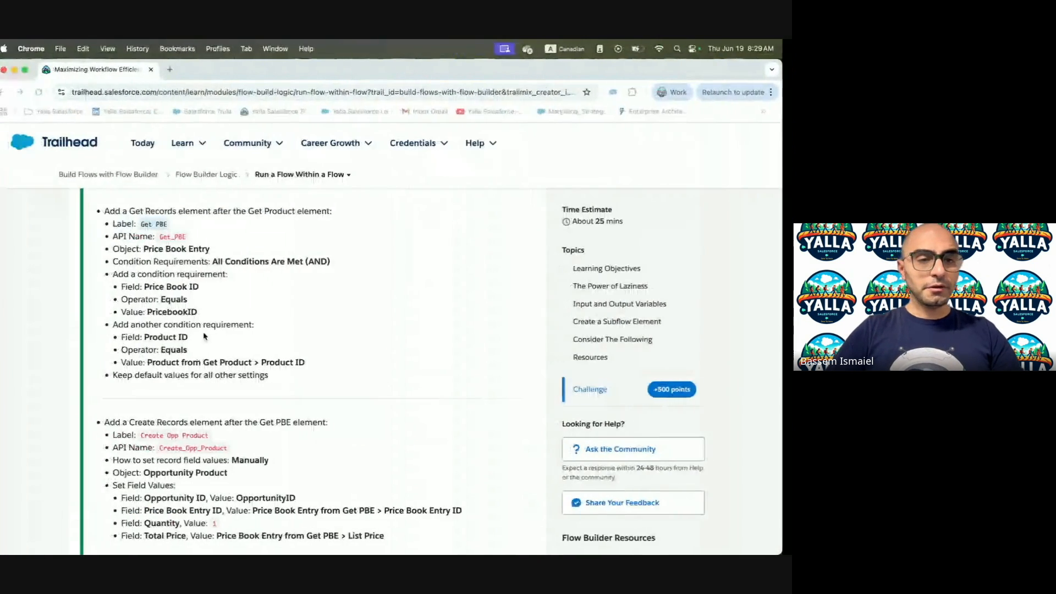
Check the challenge's Create Records instructions, then examine the Create 1500 Opp Product field values in the Add Generator Product to Named Opps flow
{"action": "scroll", "coordinate": [259, 371], "scroll_direction": "down", "scroll_amount": 3}
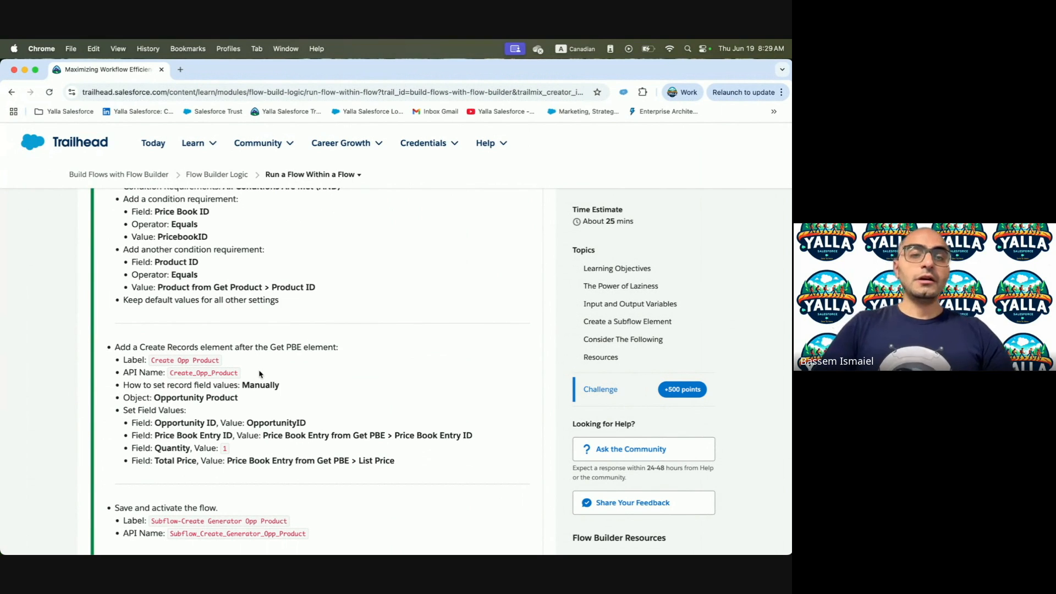
{"action": "key", "text": "ctrl+Right"}
{"action": "key", "text": "ctrl+Right"}
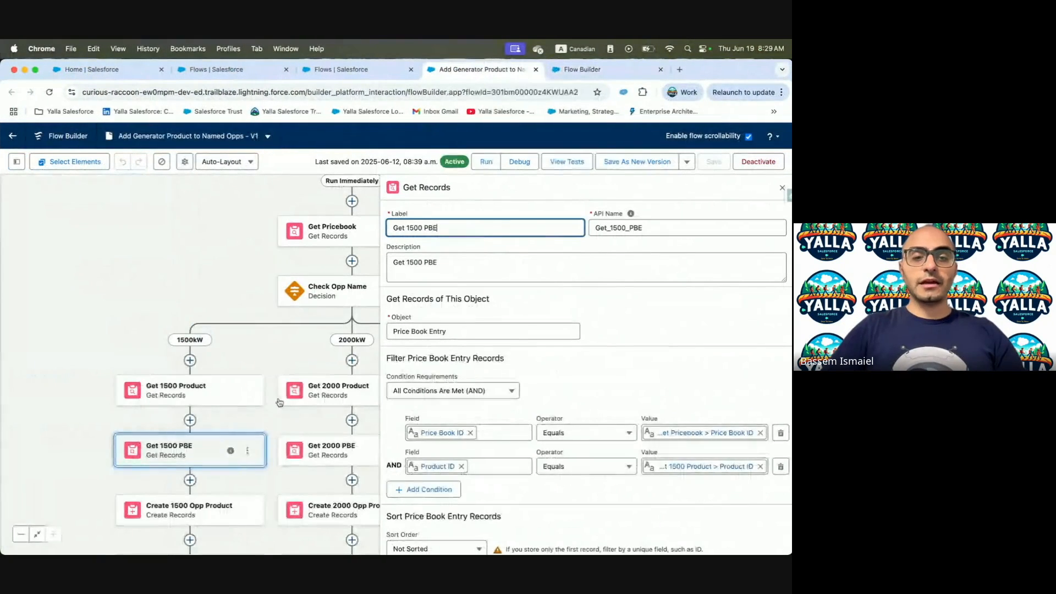
{"action": "left_click", "coordinate": [192, 517]}
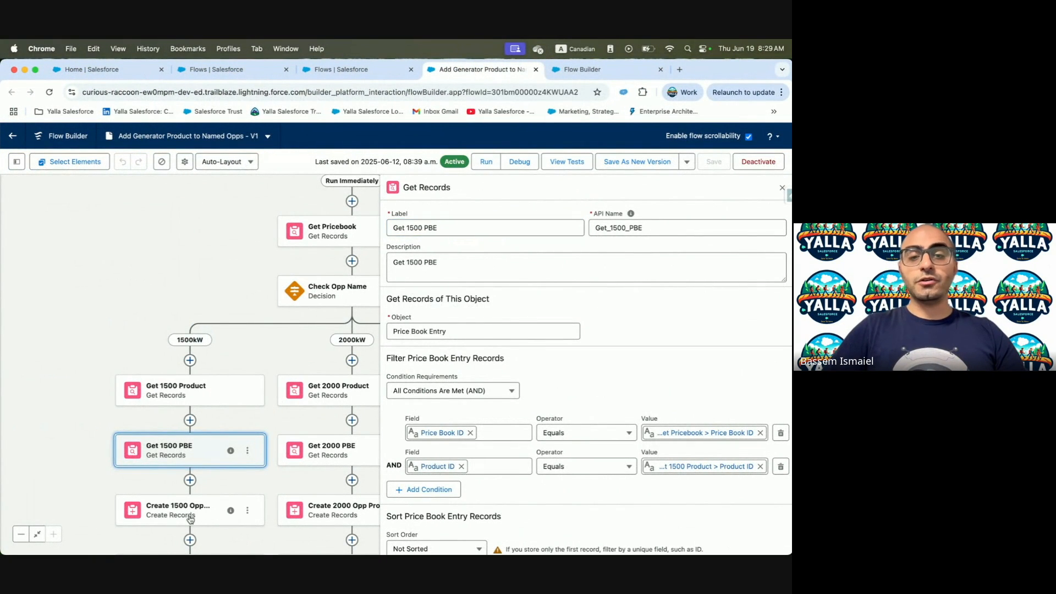
{"action": "scroll", "coordinate": [551, 420], "scroll_direction": "down", "scroll_amount": 3}
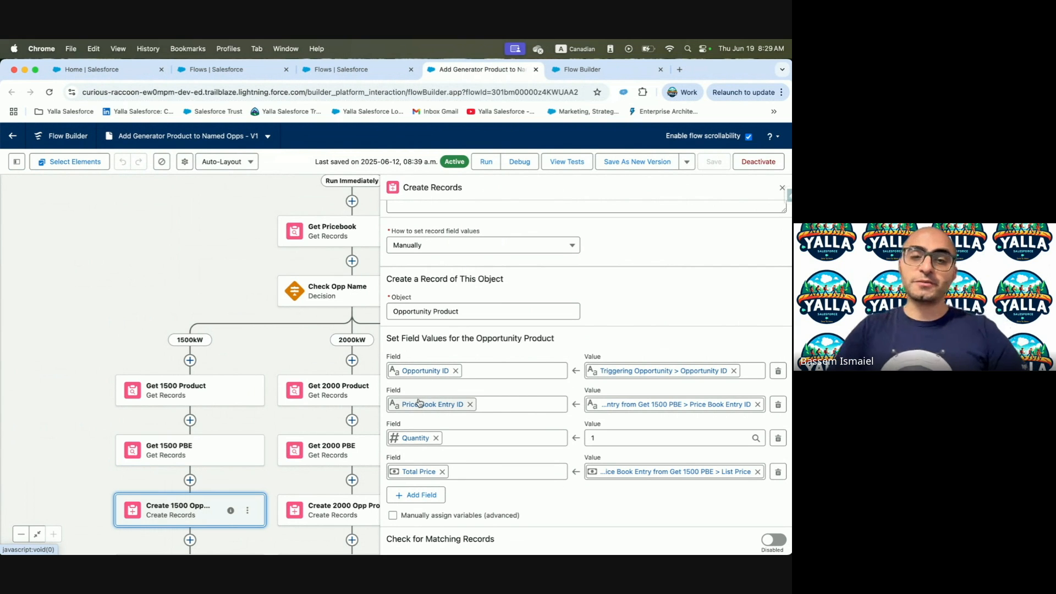
Return to the new autolaunched flow and add a Create Records element after Get PBE
{"action": "left_click", "coordinate": [598, 77]}
{"action": "left_click", "coordinate": [273, 365]}
{"action": "type", "text": "create"}
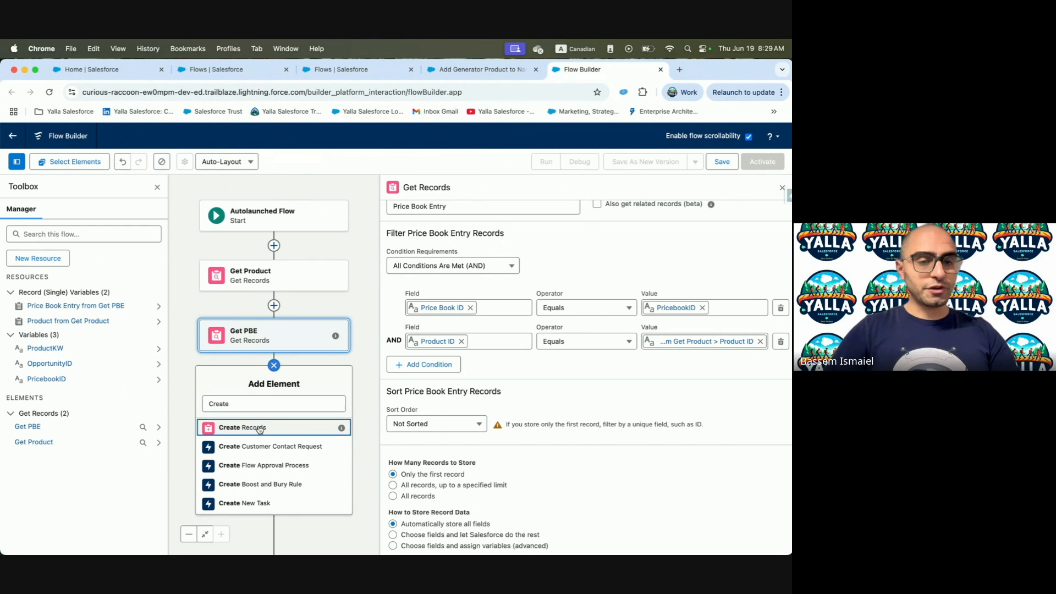
{"action": "left_click", "coordinate": [258, 426]}
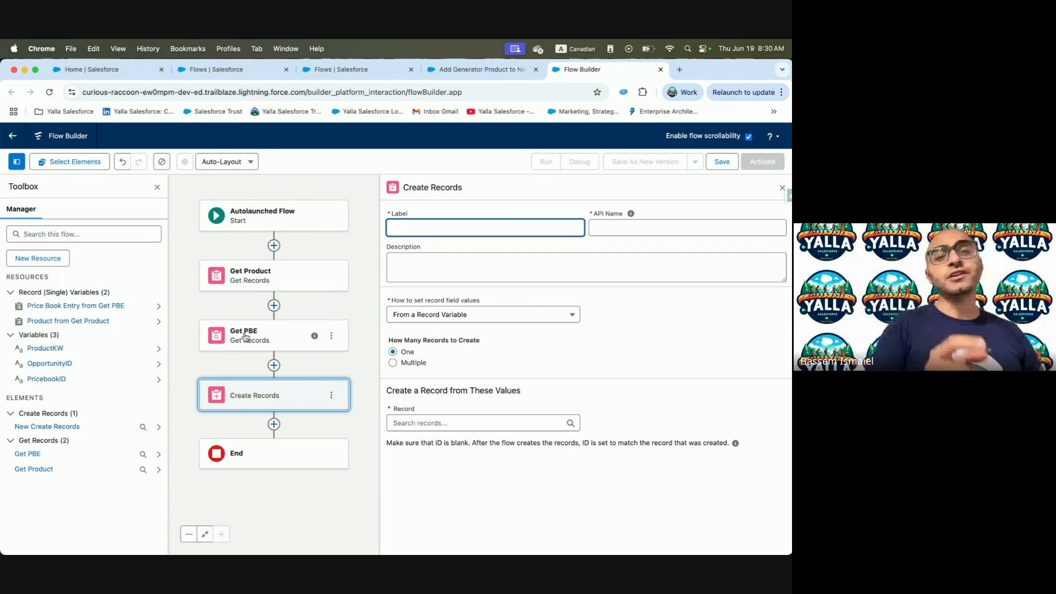
Using the challenge's label, name the Create Records element Create Opp Product with API name Create_Opp_Product and description Create Opp Product
{"action": "key", "text": "ctrl+Left"}
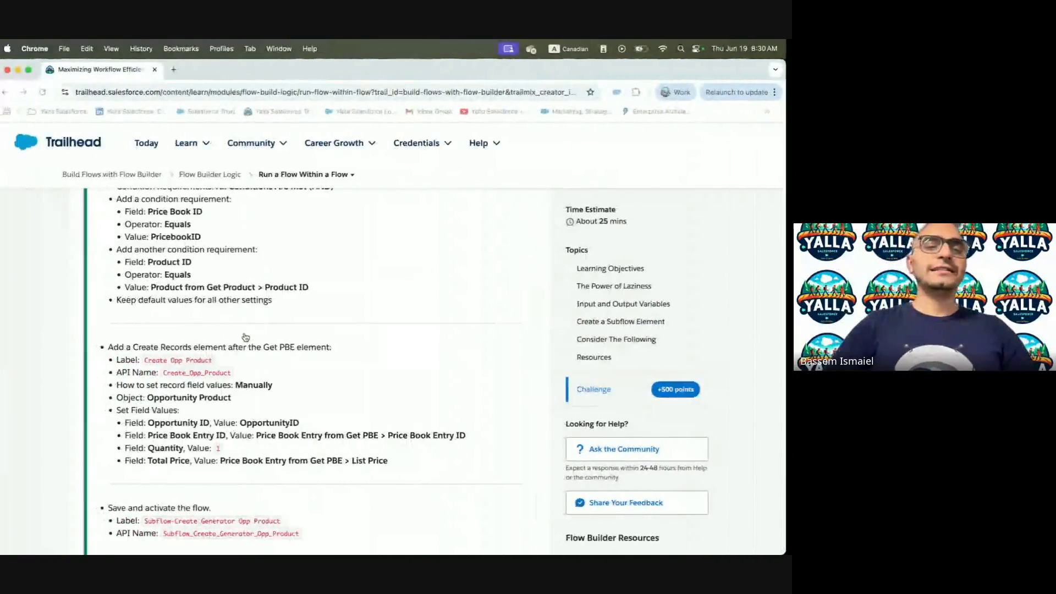
{"action": "left_click_drag", "start_coordinate": [176, 362], "coordinate": [216, 361]}
{"action": "key", "text": "super+c"}
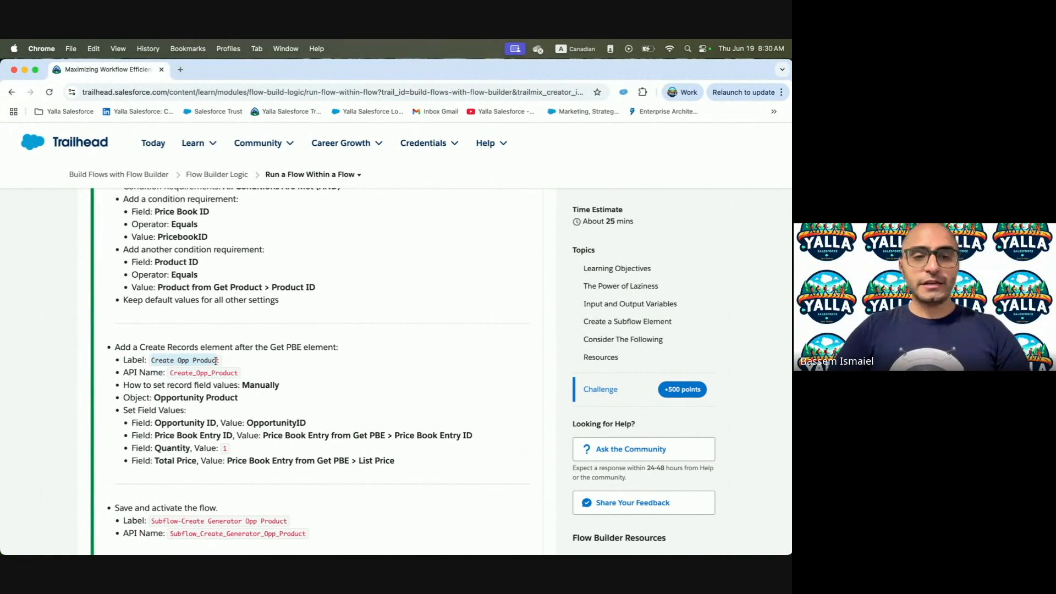
{"action": "key", "text": "ctrl+Right"}
{"action": "left_click", "coordinate": [496, 230]}
{"action": "key", "text": "super+v"}
{"action": "key", "text": "Tab"}
{"action": "left_click", "coordinate": [490, 271]}
{"action": "key", "text": "super+v"}
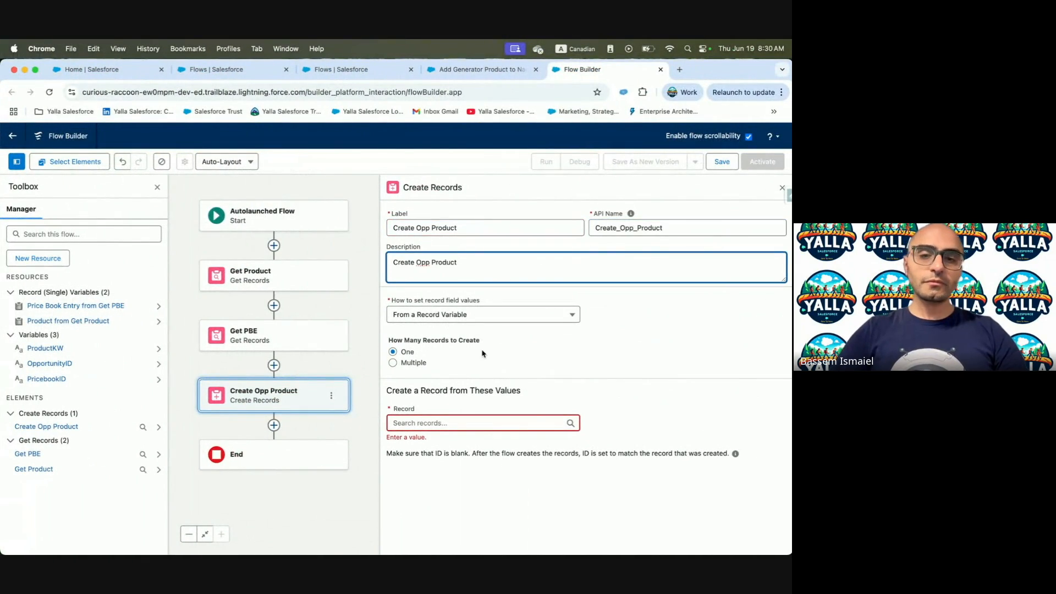
Following the challenge, set the record field values to be entered Manually and choose Opportunity Product as the object
{"action": "key", "text": "ctrl+Left"}
{"action": "scroll", "coordinate": [303, 431], "scroll_direction": "down", "scroll_amount": 3}
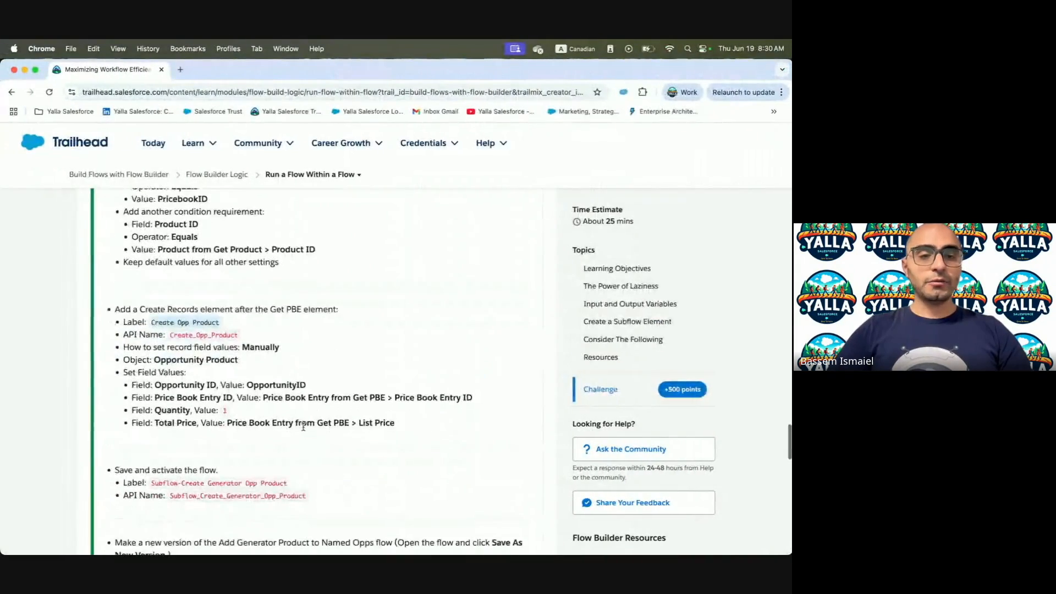
{"action": "key", "text": "ctrl+Right"}
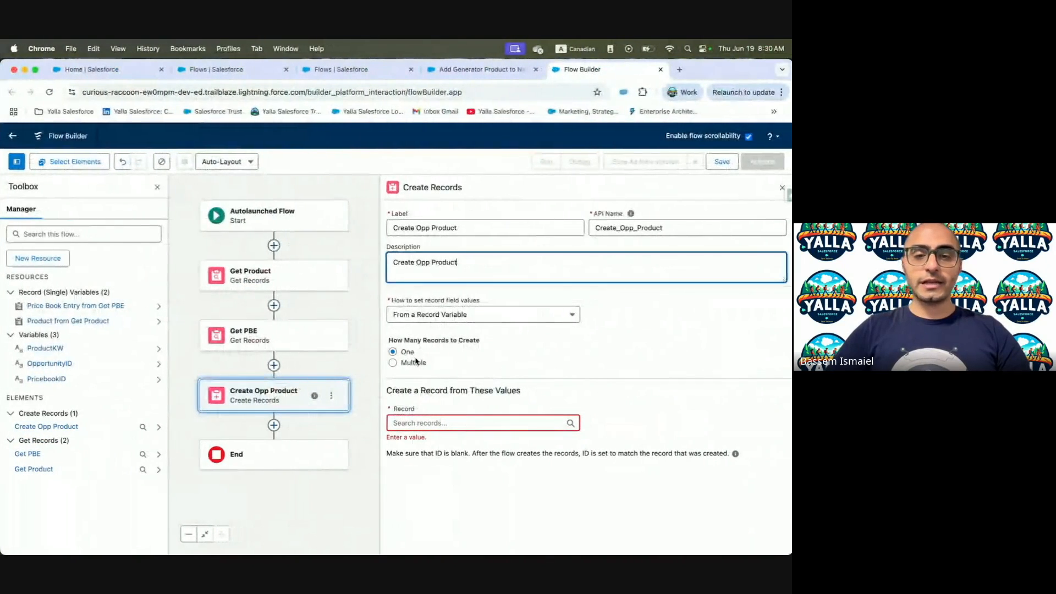
{"action": "left_click", "coordinate": [425, 316]}
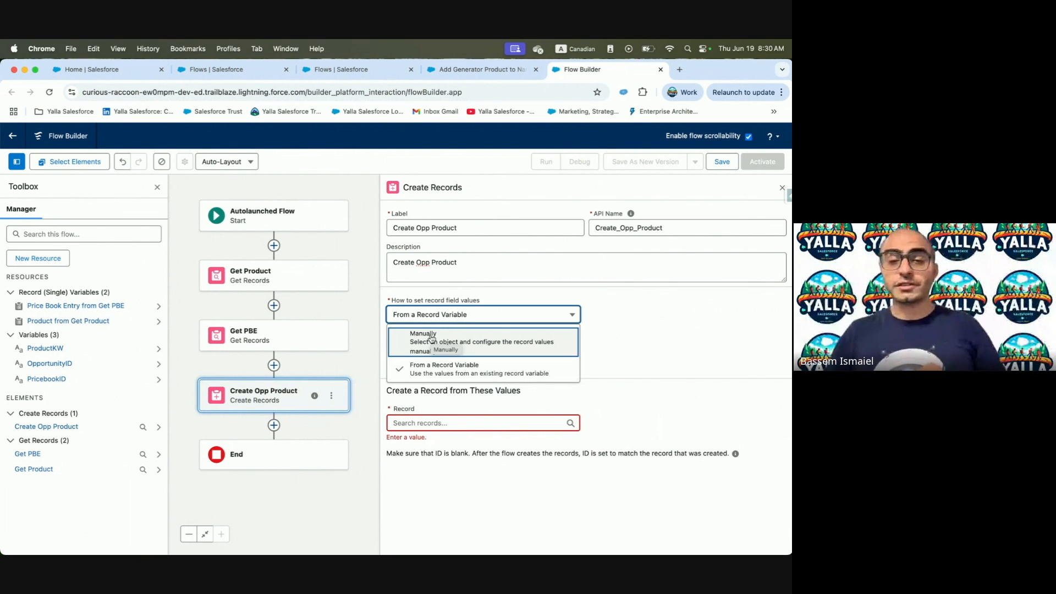
{"action": "left_click", "coordinate": [432, 337]}
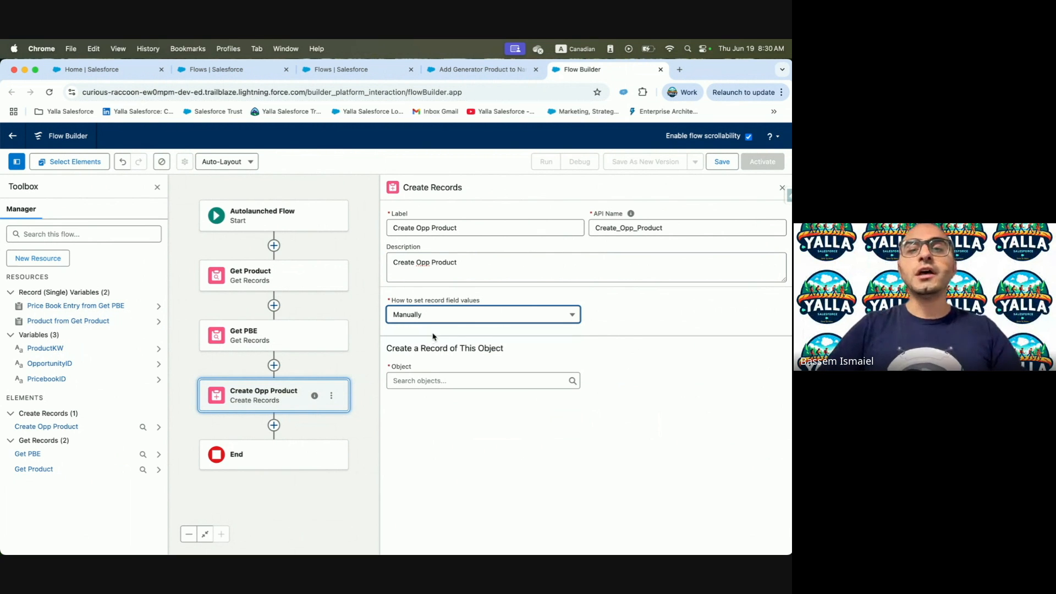
{"action": "left_click", "coordinate": [418, 379]}
{"action": "type", "text": "Oppor"}
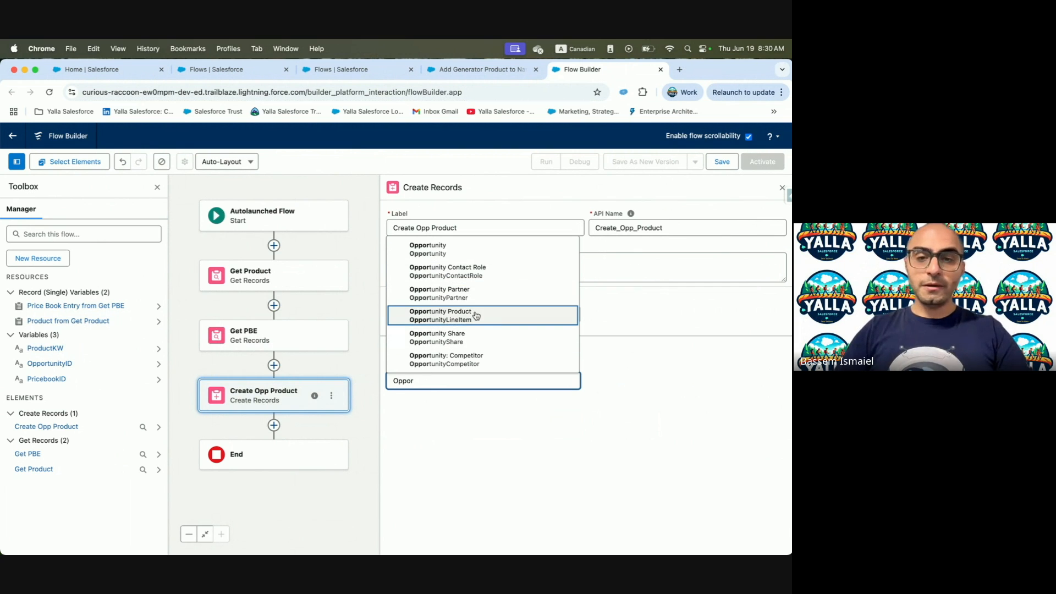
{"action": "type", "text": "tunity Pr"}
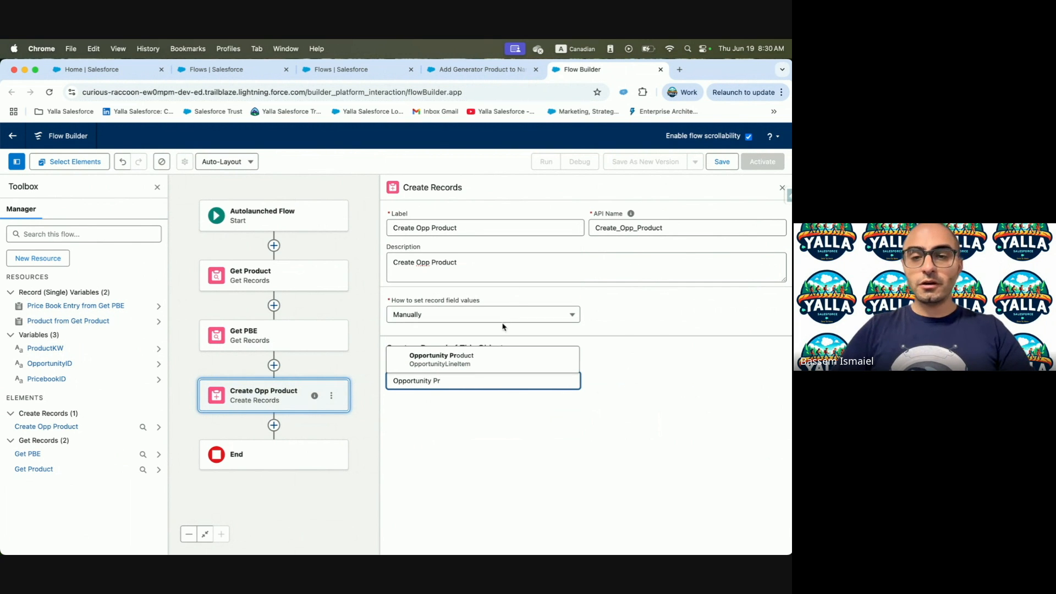
{"action": "left_click", "coordinate": [481, 358]}
Following the challenge, set the Opportunity ID field of the new Opportunity Product to the OpportunityID variable
{"action": "key", "text": "ctrl+Left"}
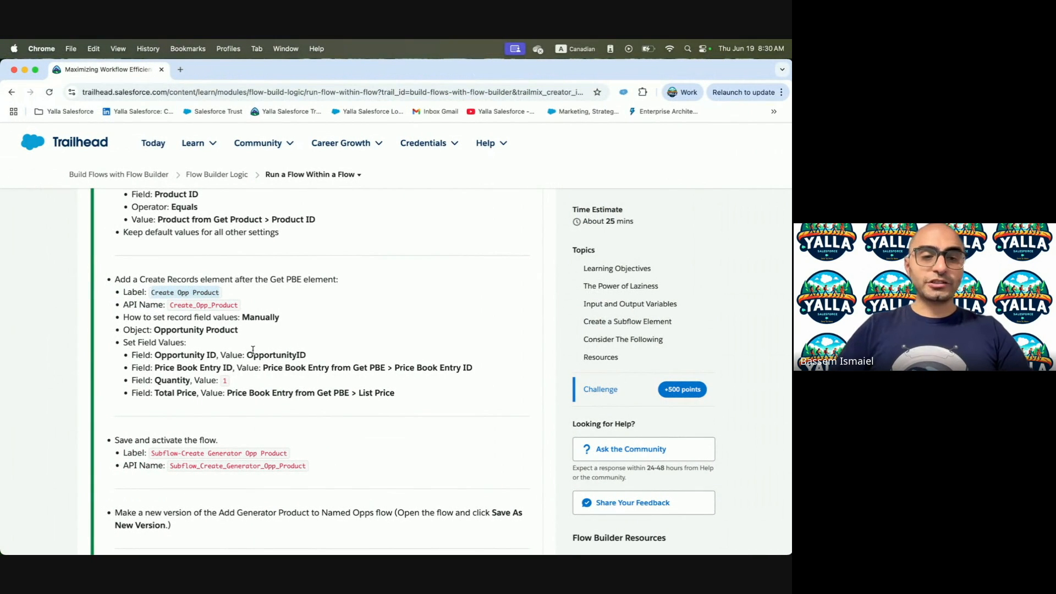
{"action": "scroll", "coordinate": [252, 350], "scroll_direction": "down", "scroll_amount": 2}
{"action": "key", "text": "ctrl+Right"}
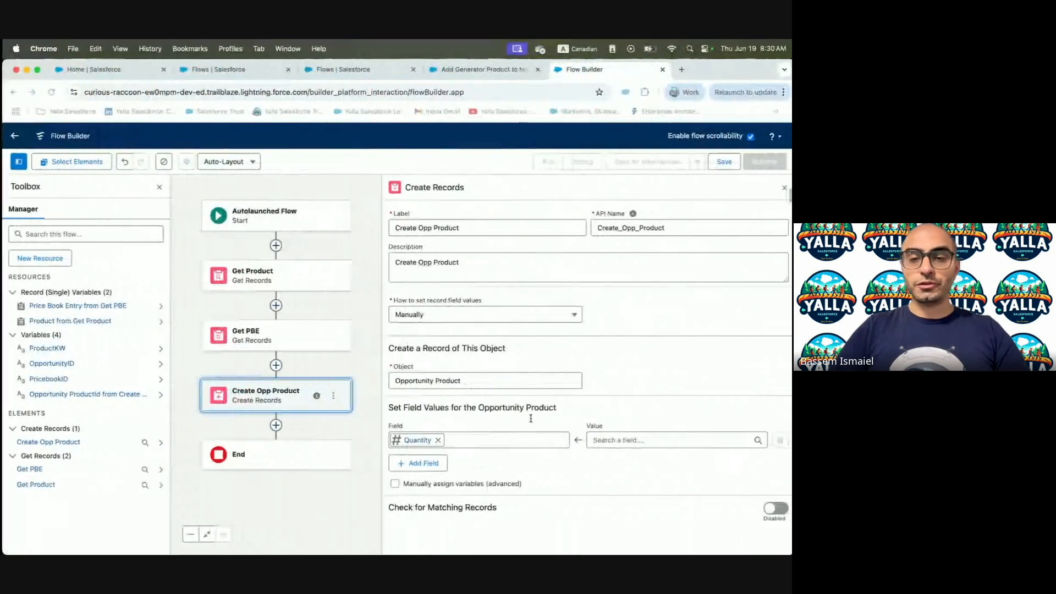
{"action": "left_click", "coordinate": [435, 442]}
{"action": "type", "text": "Oppo"}
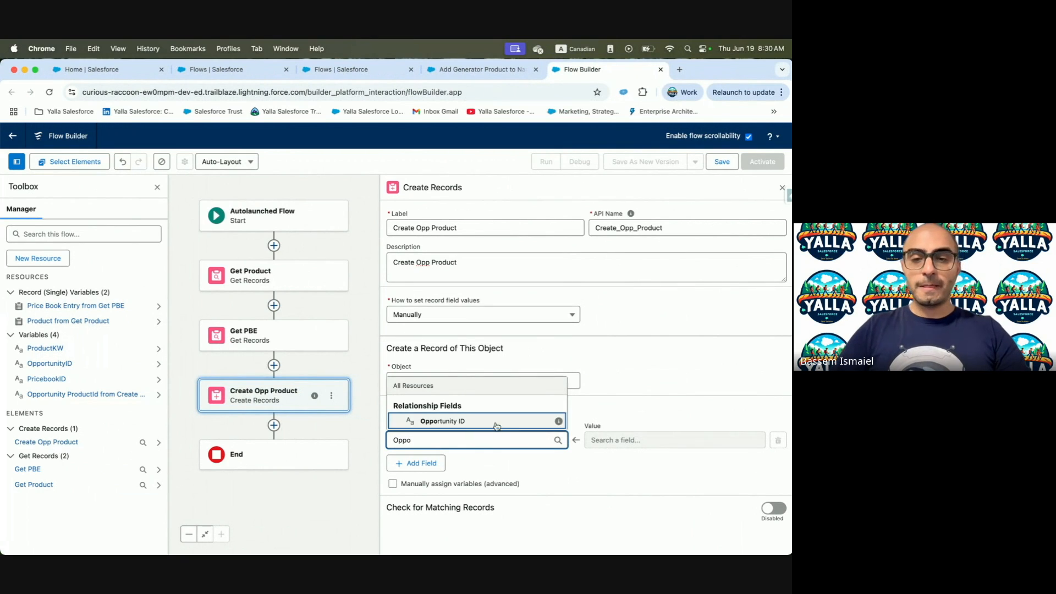
{"action": "left_click", "coordinate": [497, 425]}
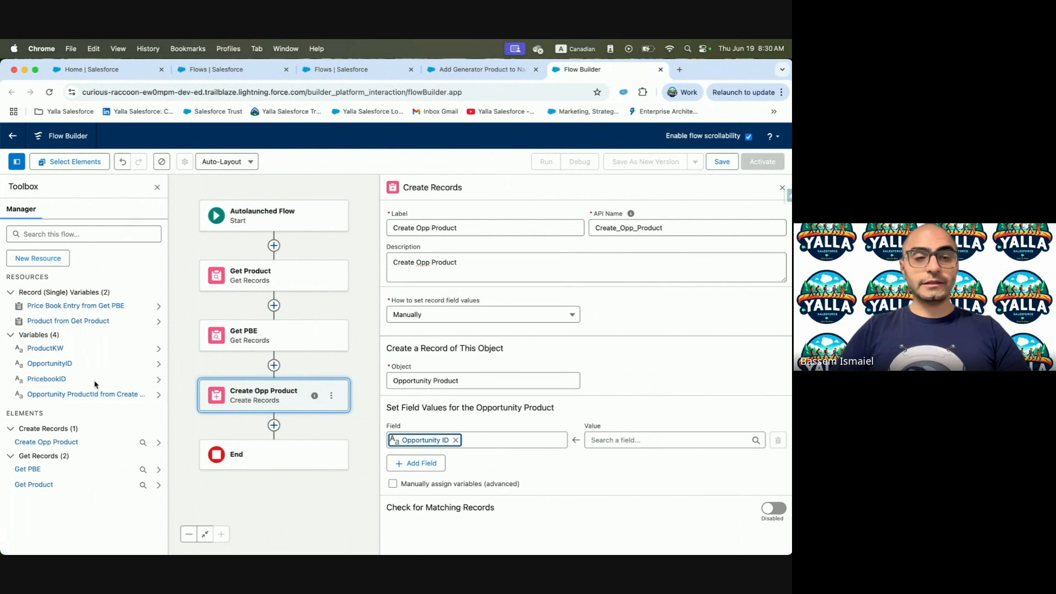
{"action": "left_click", "coordinate": [630, 440]}
{"action": "type", "text": "Opp"}
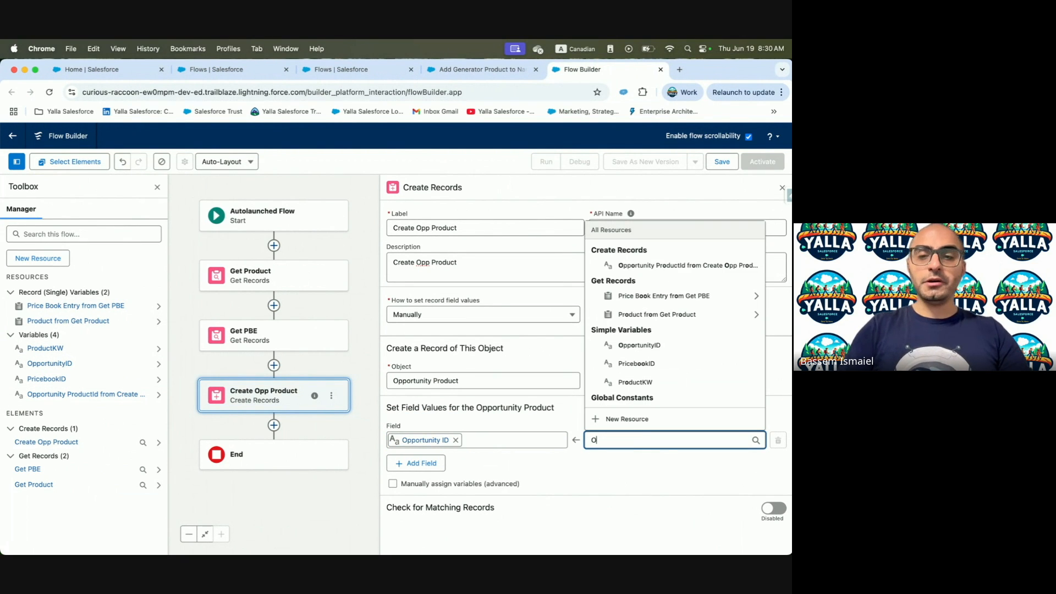
{"action": "left_click", "coordinate": [640, 383]}
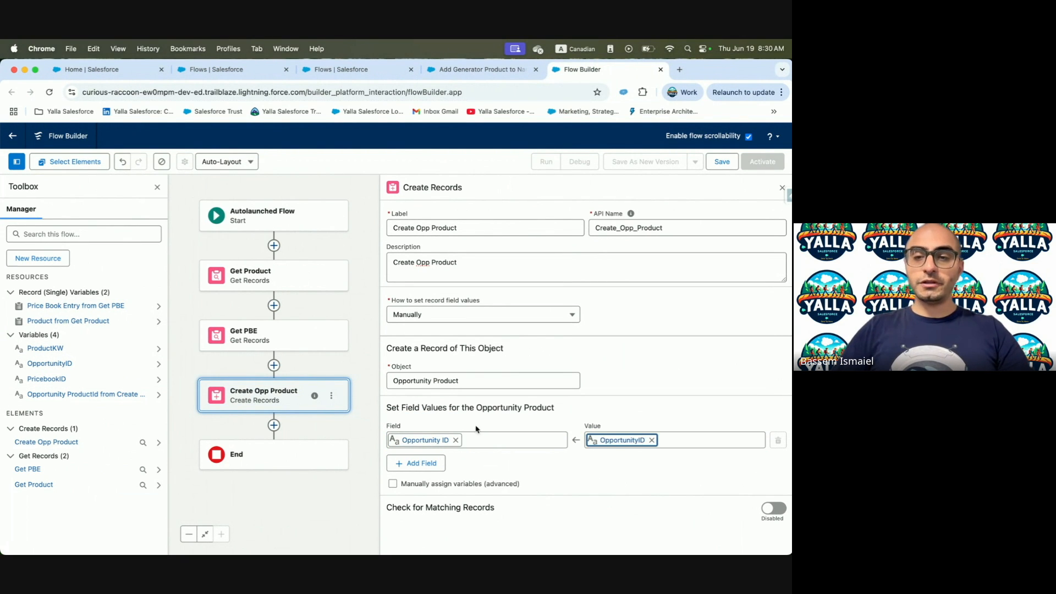
Add a second field value, mapping Price Book Entry ID to Price Book Entry from Get PBE > Price Book Entry ID
{"action": "left_click", "coordinate": [416, 463]}
{"action": "key", "text": "ctrl+Left"}
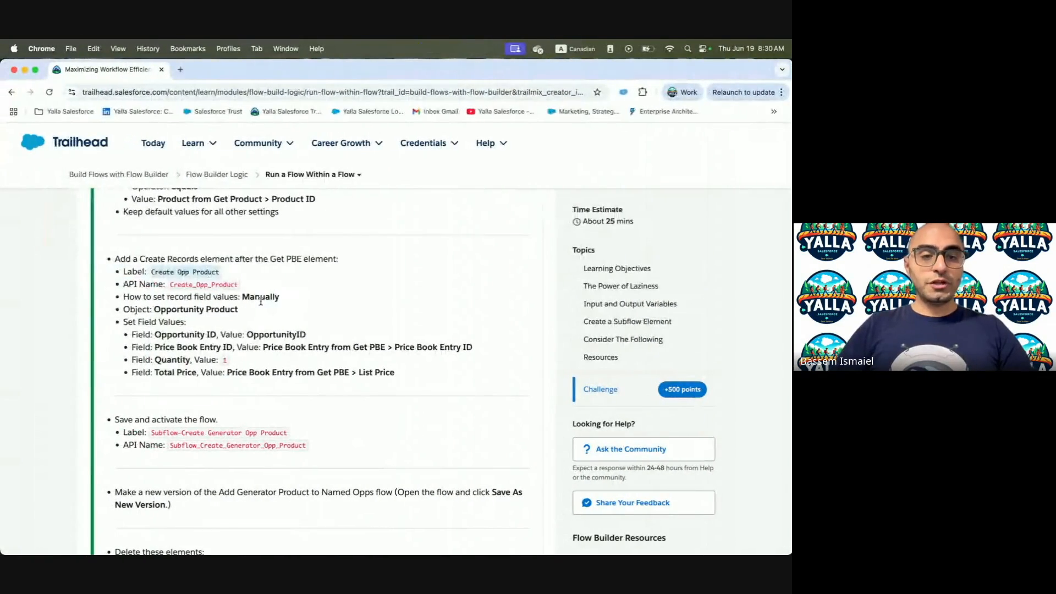
{"action": "key", "text": "ctrl+Right"}
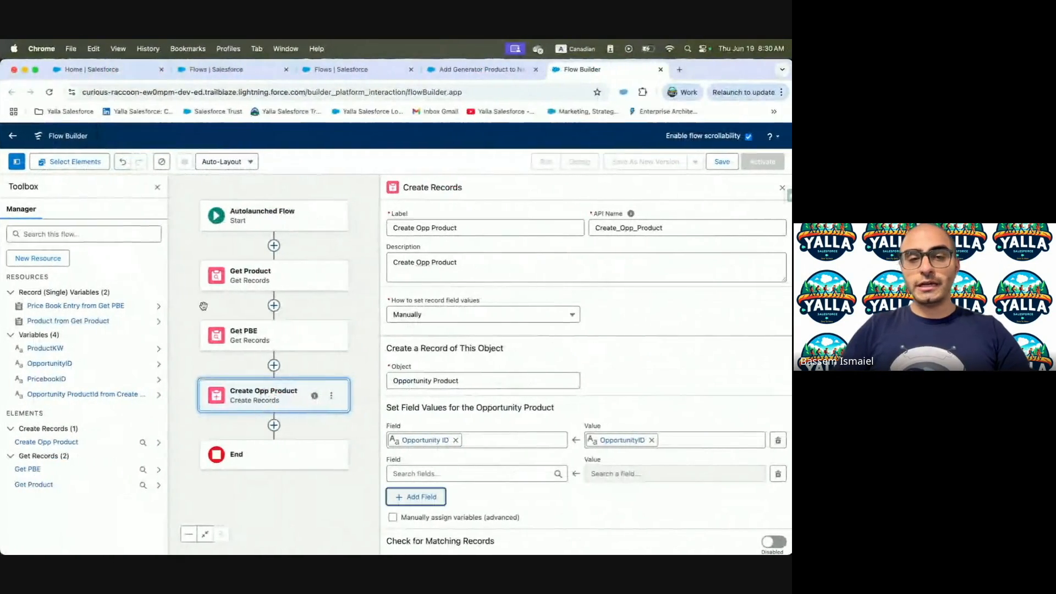
{"action": "left_click", "coordinate": [450, 474]}
{"action": "type", "text": "Price"}
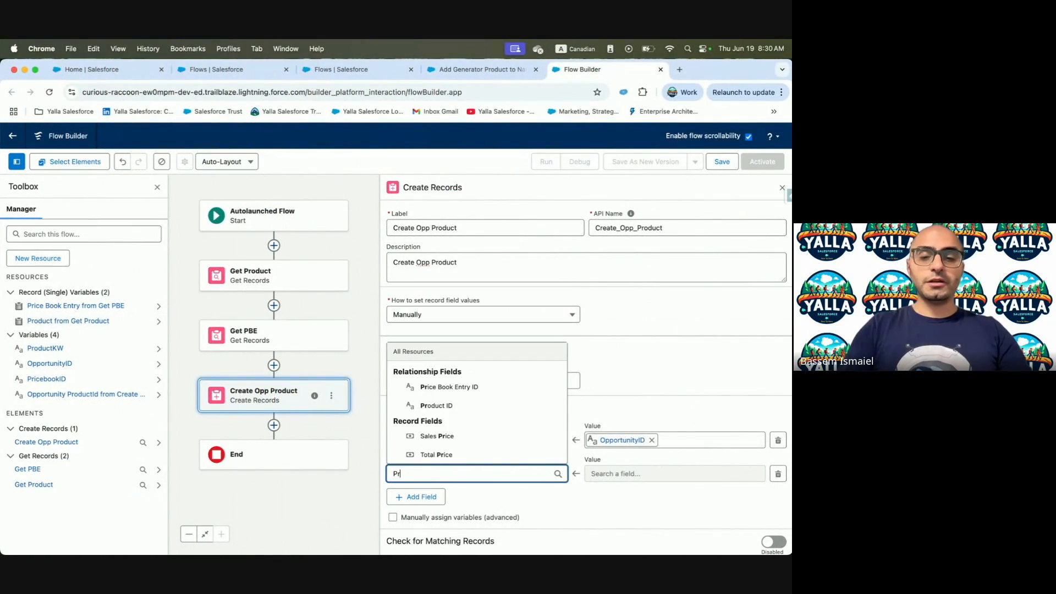
{"action": "left_click", "coordinate": [449, 406]}
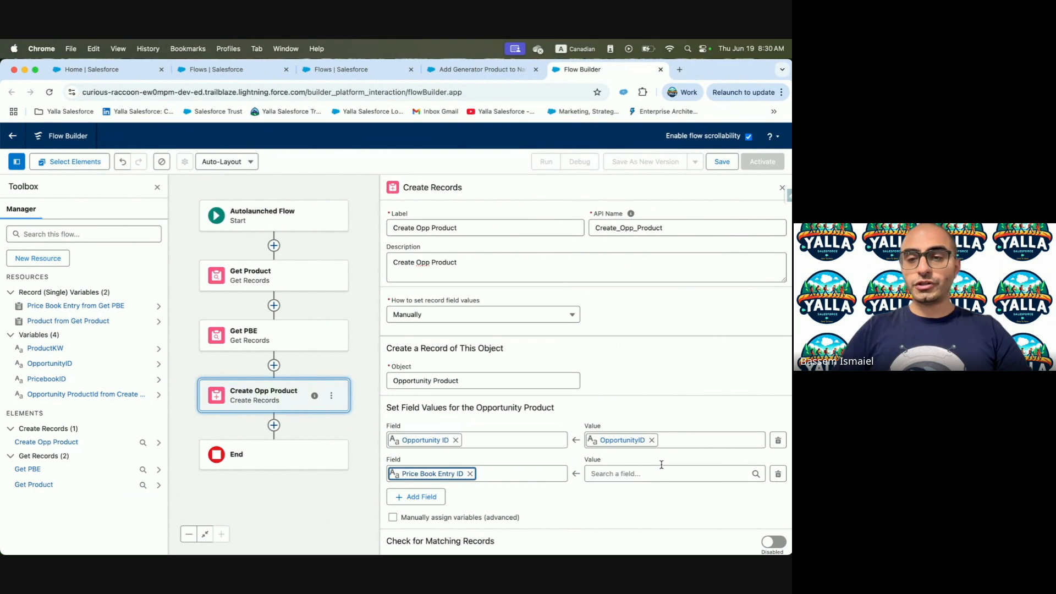
{"action": "left_click", "coordinate": [659, 473]}
{"action": "type", "text": "Get"}
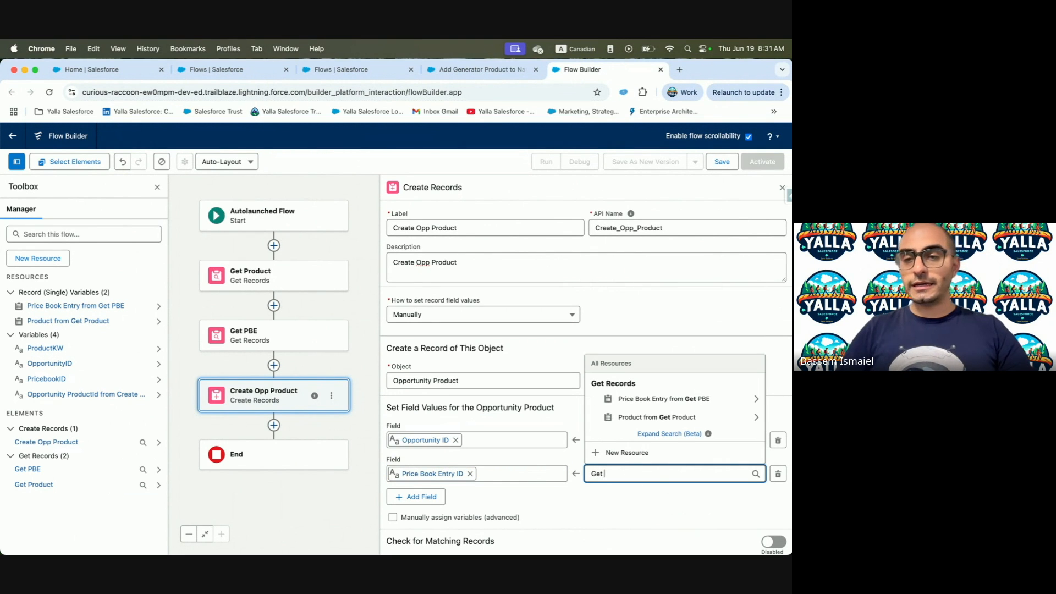
{"action": "left_click", "coordinate": [672, 401]}
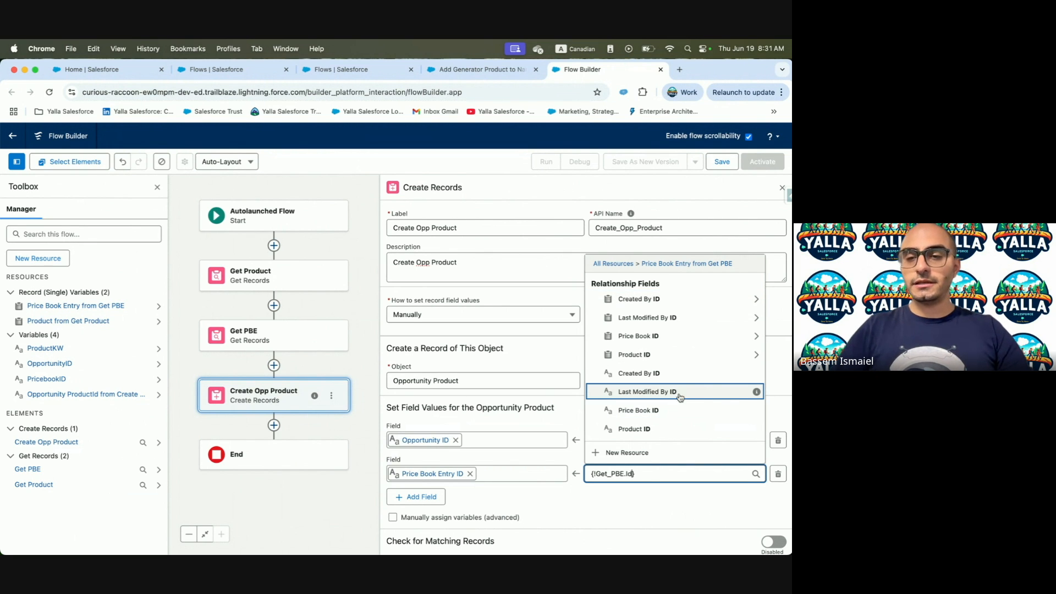
{"action": "scroll", "coordinate": [663, 405], "scroll_direction": "down", "scroll_amount": 3}
{"action": "left_click", "coordinate": [666, 436]}
Add a third field row to Create Opp Product and look up the Quantity field for it, as the challenge specifies
{"action": "left_click", "coordinate": [424, 495]}
{"action": "key", "text": "ctrl+Left"}
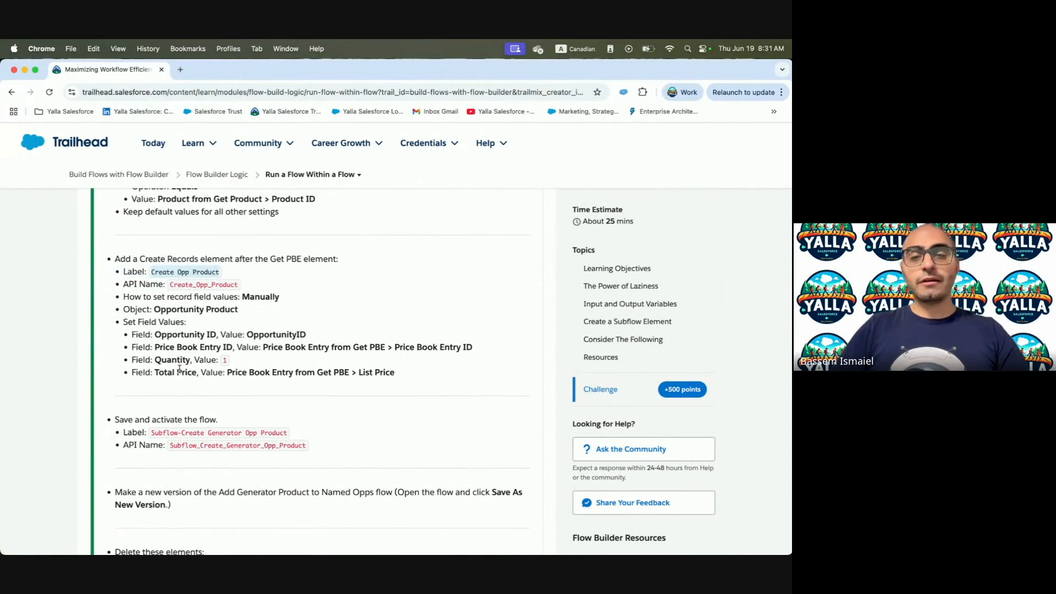
{"action": "key", "text": "ctrl+Right"}
{"action": "left_click", "coordinate": [448, 507]}
{"action": "type", "text": "Qu"}
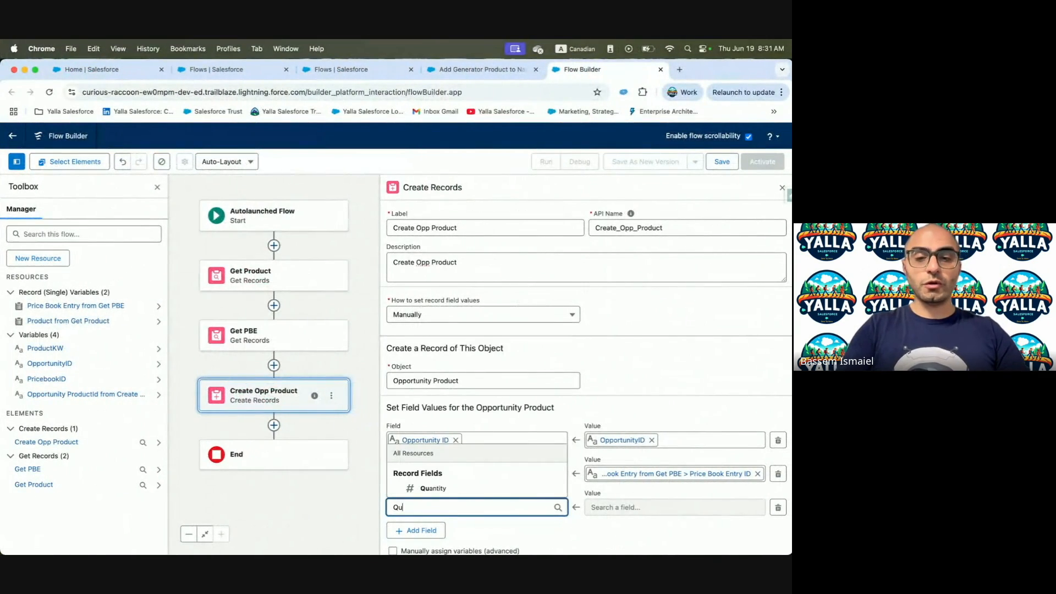
Assign the Quantity field a value of 1 in the Create Opp Product element
{"action": "left_click", "coordinate": [453, 492]}
{"action": "left_click", "coordinate": [654, 504]}
{"action": "type", "text": "1"}
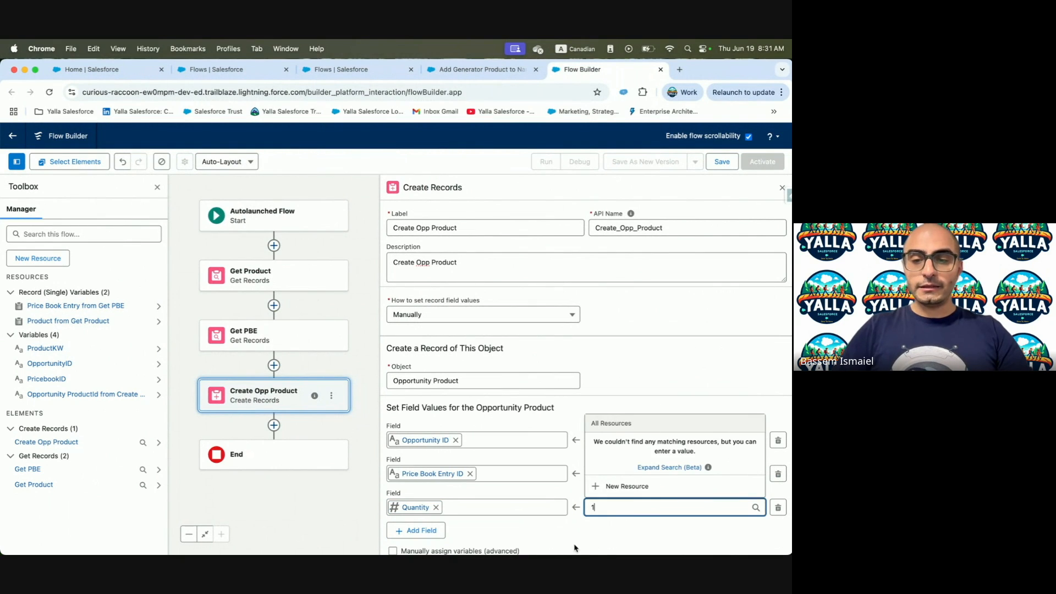
{"action": "left_click", "coordinate": [574, 547]}
Add another field row for the Opportunity Product and choose Total Price as its field
{"action": "left_click", "coordinate": [434, 530]}
{"action": "scroll", "coordinate": [435, 517], "scroll_direction": "down", "scroll_amount": 3}
{"action": "left_click", "coordinate": [460, 471]}
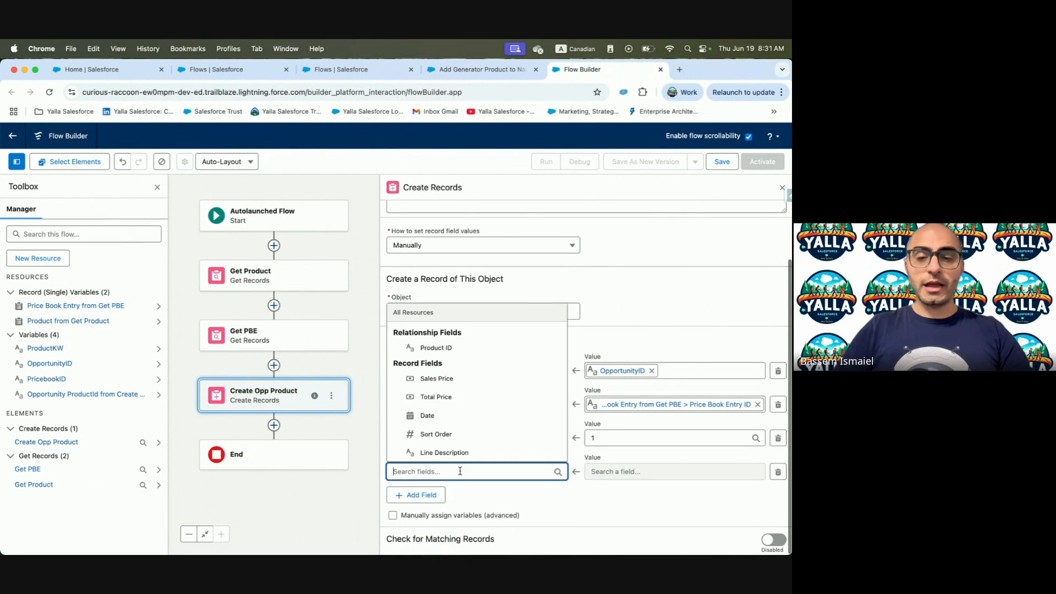
{"action": "type", "text": "Price"}
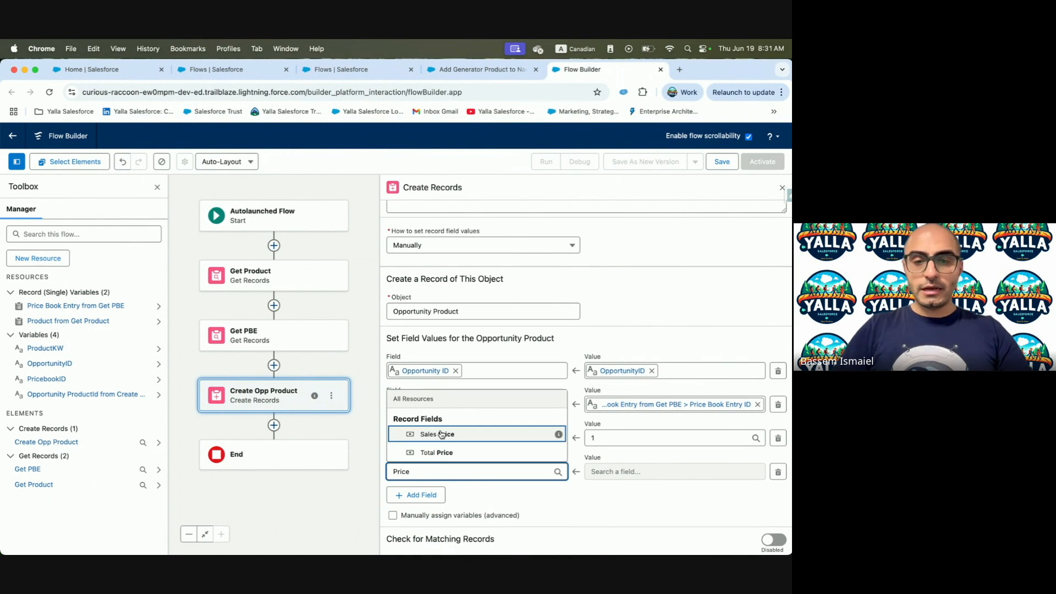
{"action": "left_click", "coordinate": [447, 452]}
Set the Total Price value to Price Book Entry from Get PBE > List Price, checking it against the Trailhead instructions
{"action": "key", "text": "ctrl+Left"}
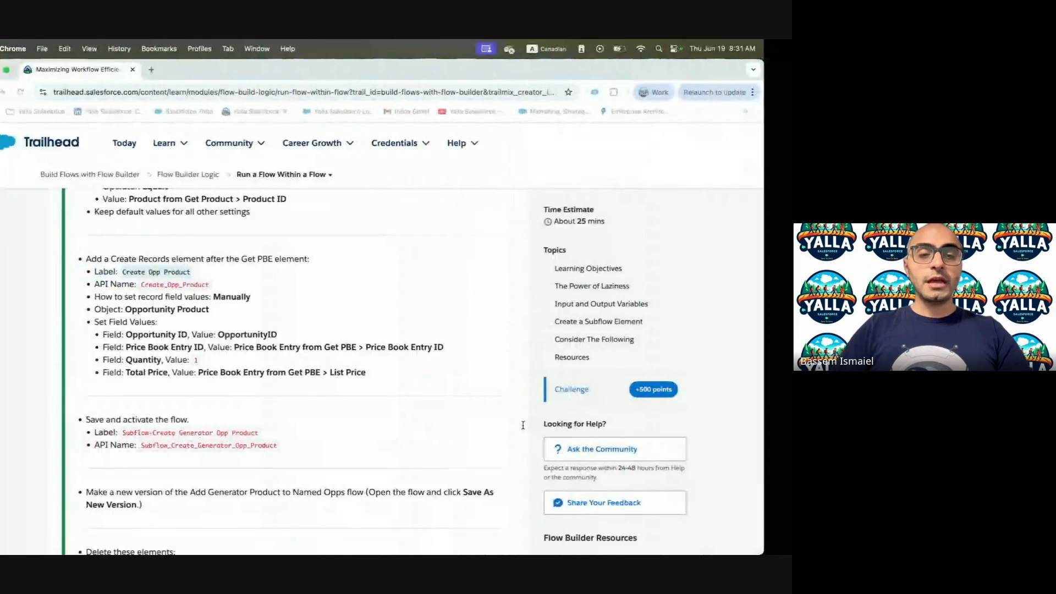
{"action": "left_click_drag", "start_coordinate": [236, 371], "coordinate": [398, 389]}
{"action": "key", "text": "ctrl+Right"}
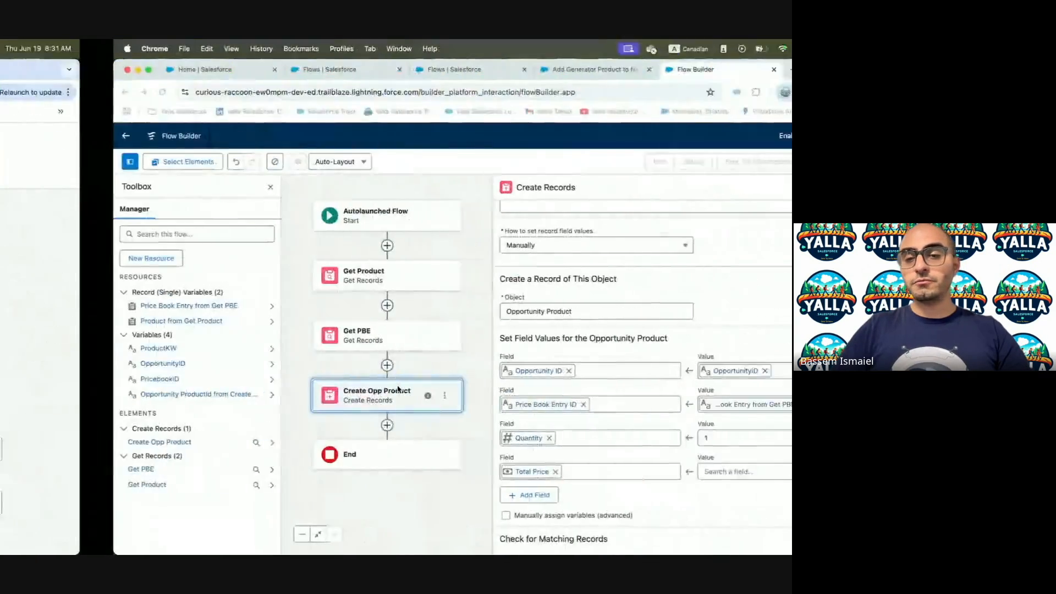
{"action": "left_click", "coordinate": [630, 472]}
{"action": "type", "text": "P"}
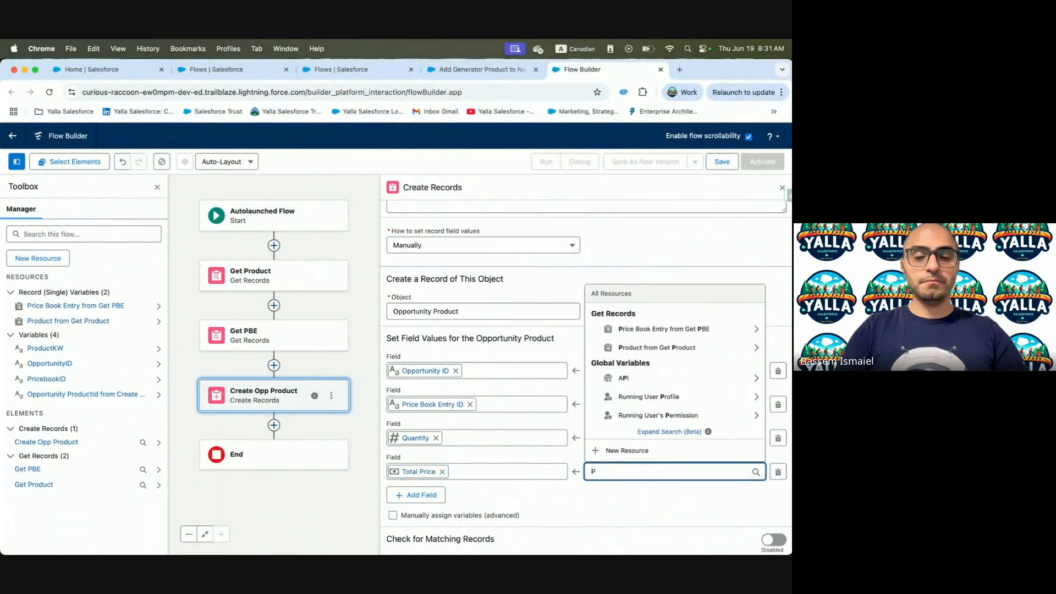
{"action": "type", "text": "be"}
{"action": "left_click", "coordinate": [659, 416]}
{"action": "type", "text": "PBE.P"}
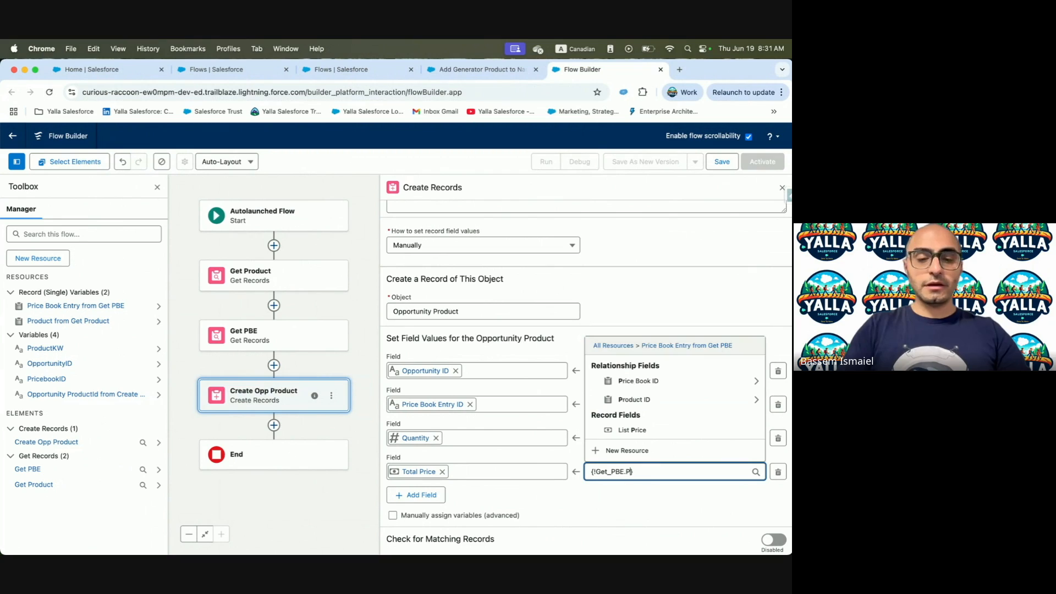
{"action": "type", "text": "ri"}
{"action": "left_click", "coordinate": [633, 430]}
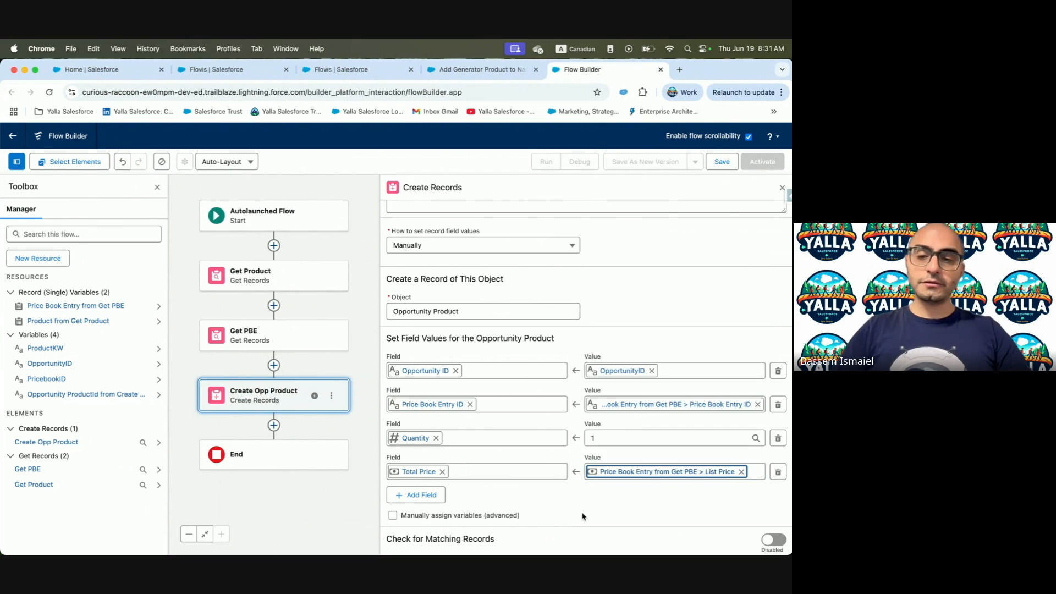
{"action": "key", "text": "ctrl+Left"}
{"action": "key", "text": "ctrl+Right"}
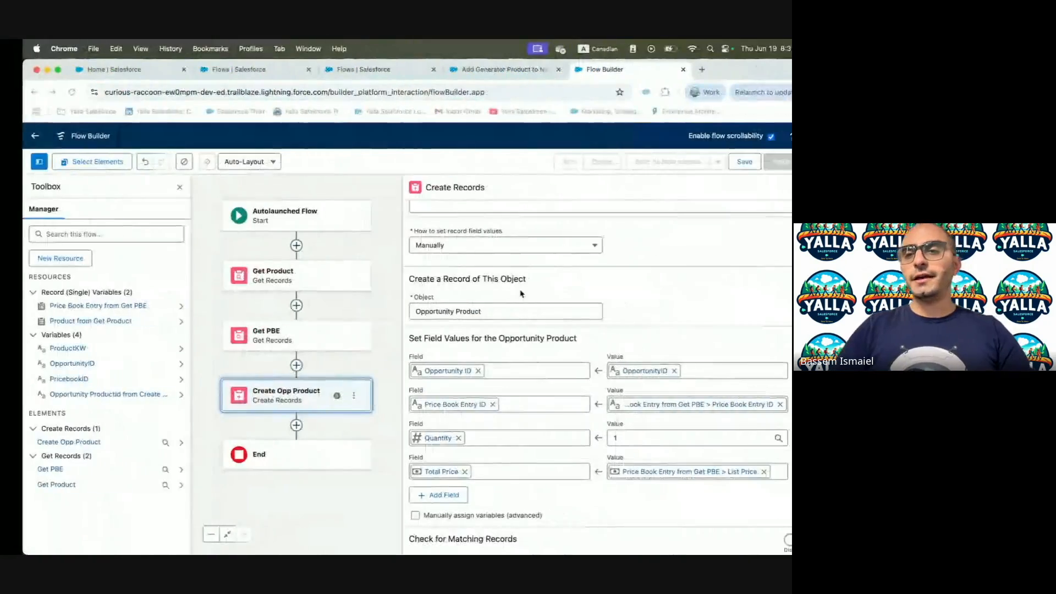
Save the flow with "Subflow-Create Generator Opp Product" from the Trailhead instructions as label and description, and activate it
{"action": "left_click", "coordinate": [723, 163]}
{"action": "key", "text": "ctrl+Left"}
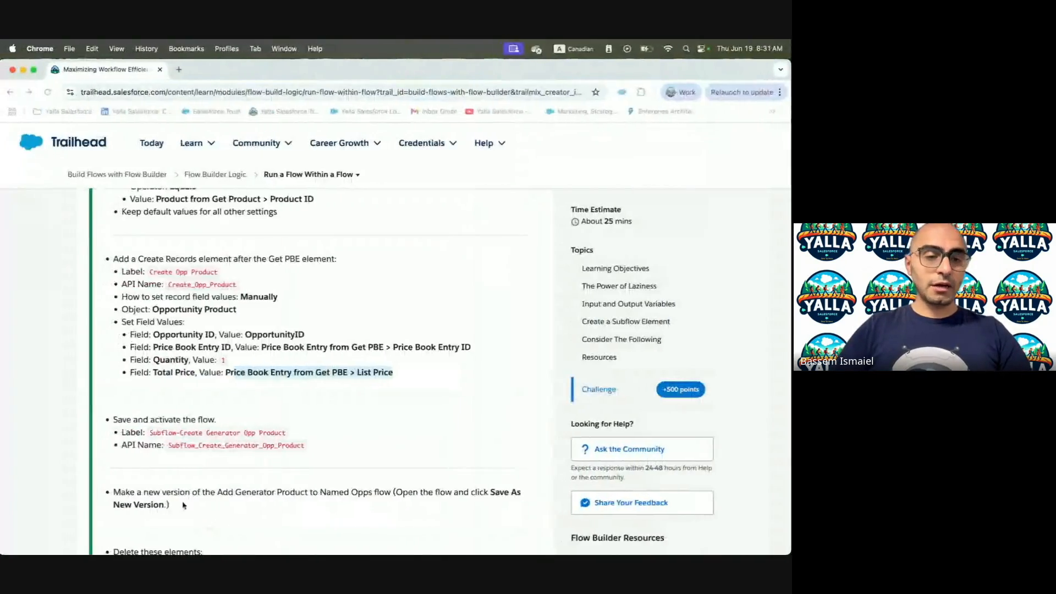
{"action": "left_click_drag", "start_coordinate": [153, 432], "coordinate": [286, 436]}
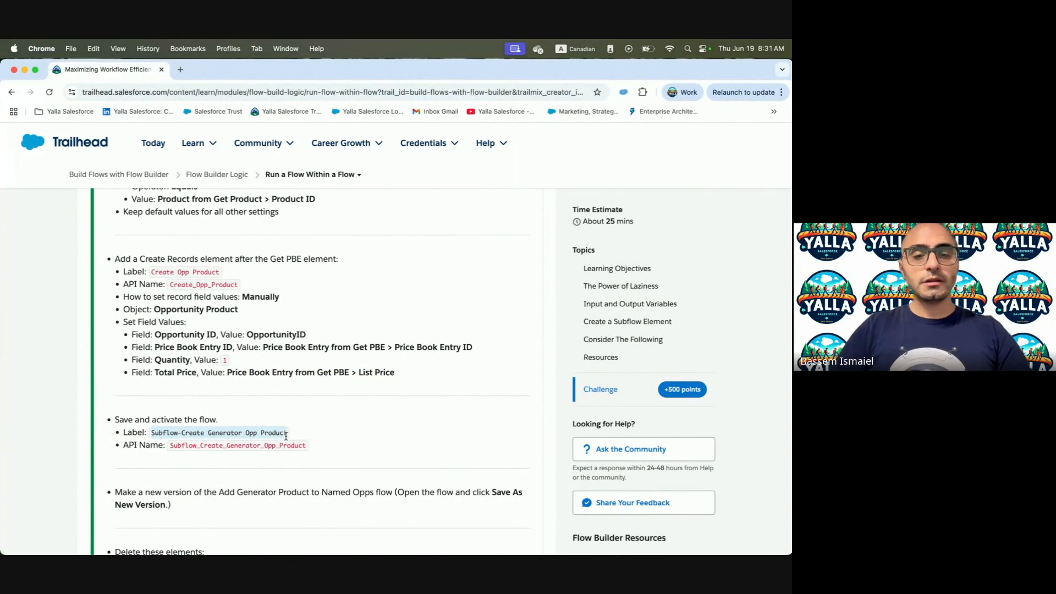
{"action": "key", "text": "ctrl+c"}
{"action": "key", "text": "ctrl+Right"}
{"action": "left_click", "coordinate": [245, 308]}
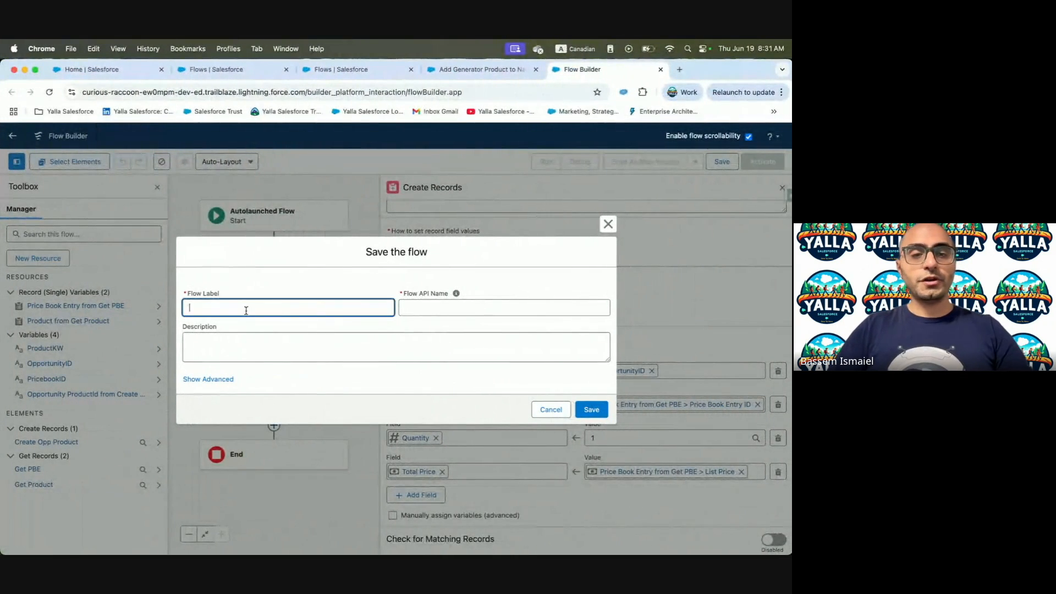
{"action": "key", "text": "ctrl+v"}
{"action": "left_click", "coordinate": [378, 344]}
{"action": "key", "text": "super+v"}
{"action": "left_click", "coordinate": [592, 409]}
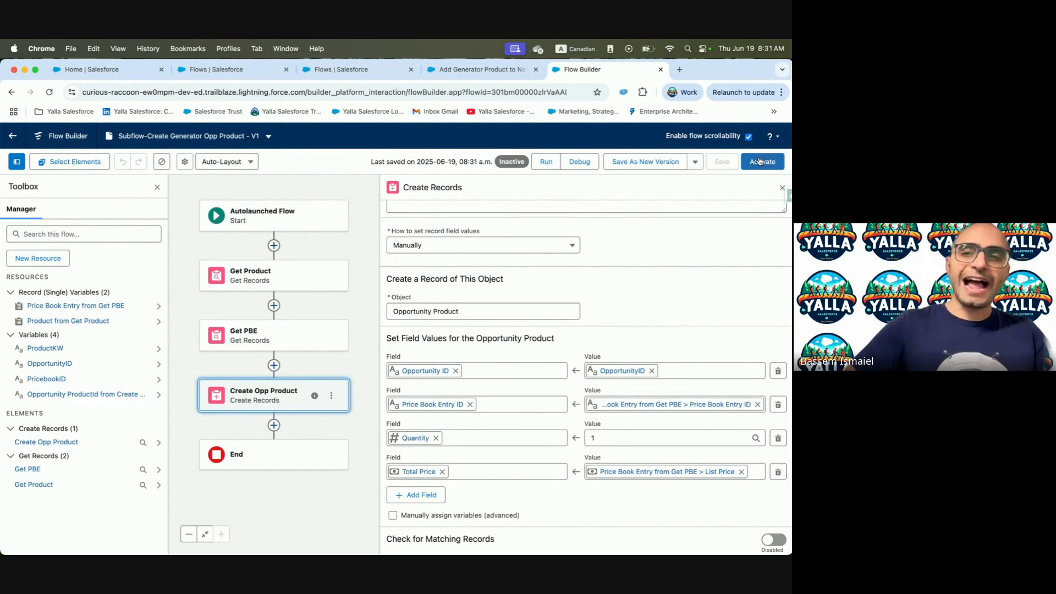
{"action": "left_click", "coordinate": [760, 160]}
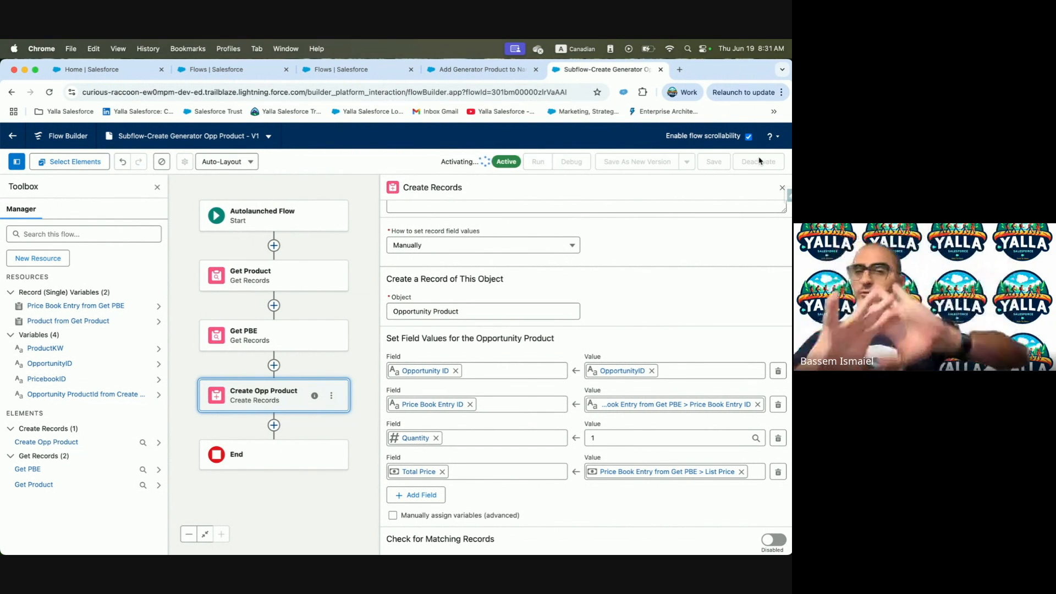
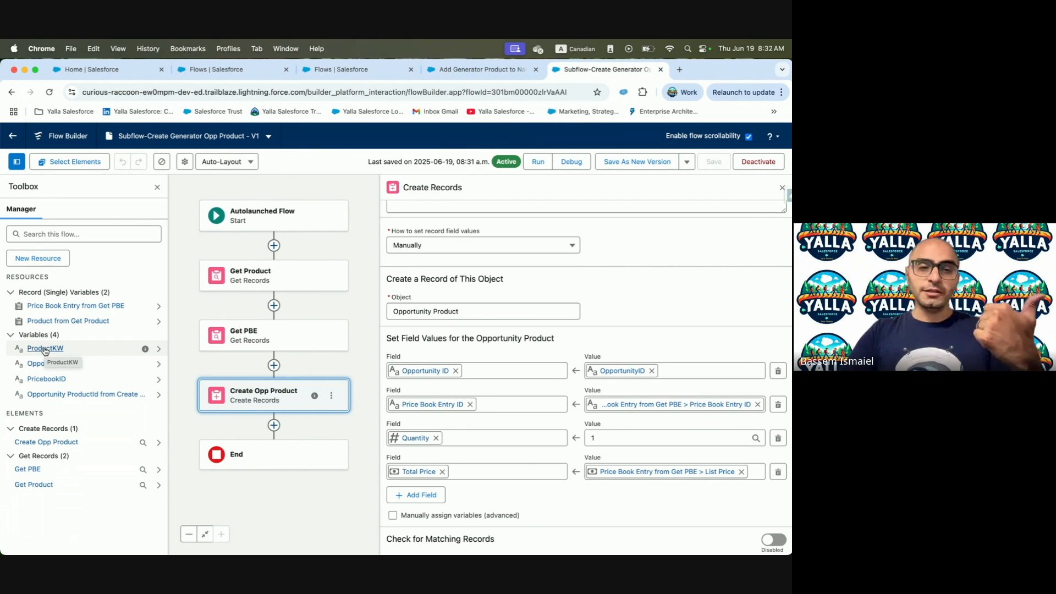
Go to the Add Generator Product to Named Opps flow and delete the Create 1500 Opp Product element
{"action": "left_click", "coordinate": [500, 69]}
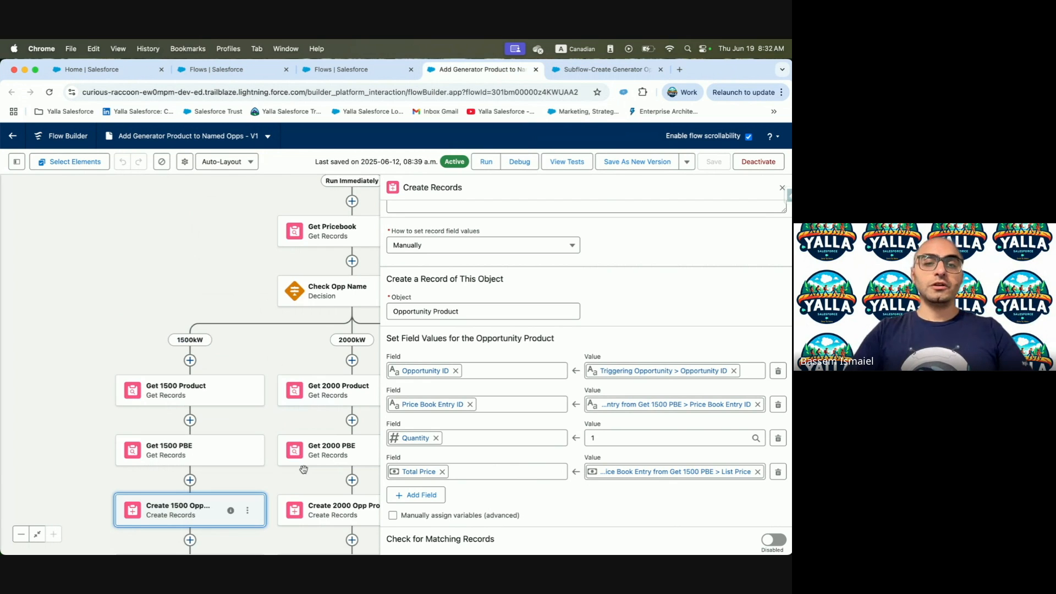
{"action": "left_click", "coordinate": [782, 190]}
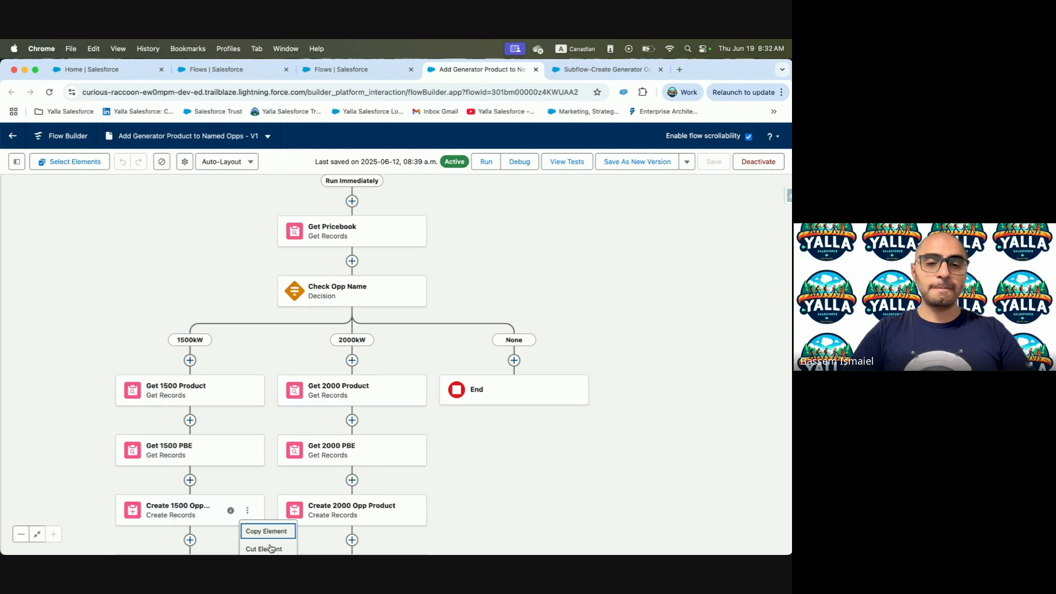
{"action": "scroll", "coordinate": [547, 447], "scroll_direction": "down", "scroll_amount": 1}
{"action": "left_click_drag", "start_coordinate": [548, 446], "coordinate": [561, 372]}
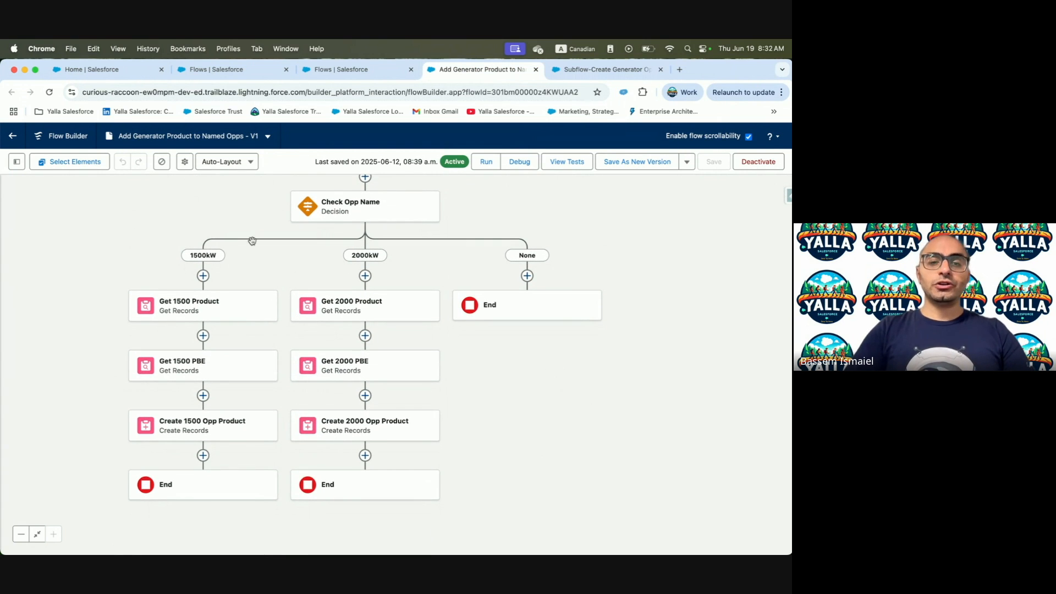
{"action": "left_click", "coordinate": [260, 423]}
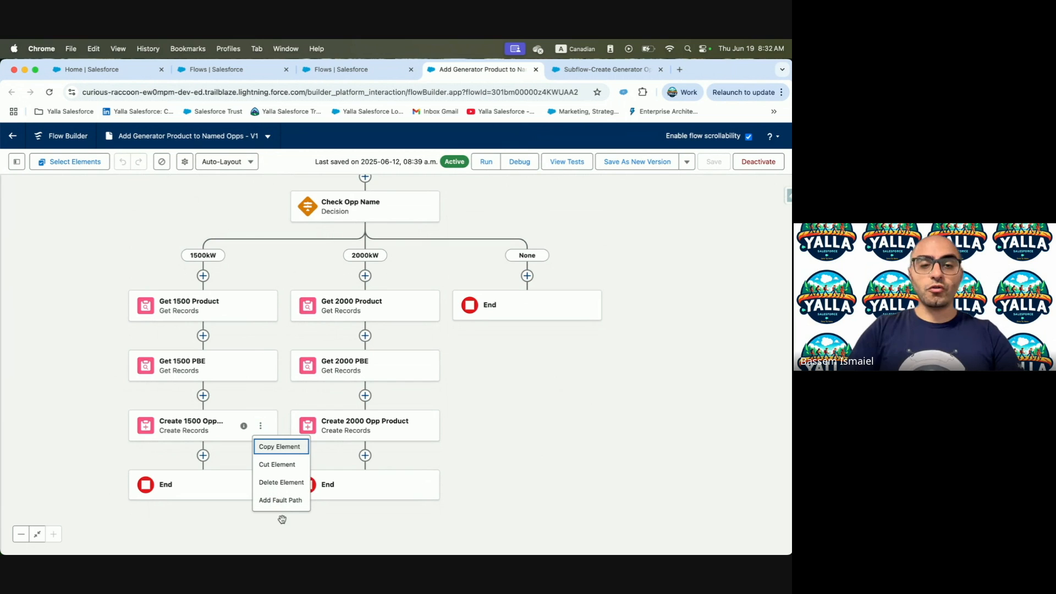
{"action": "left_click", "coordinate": [281, 484]}
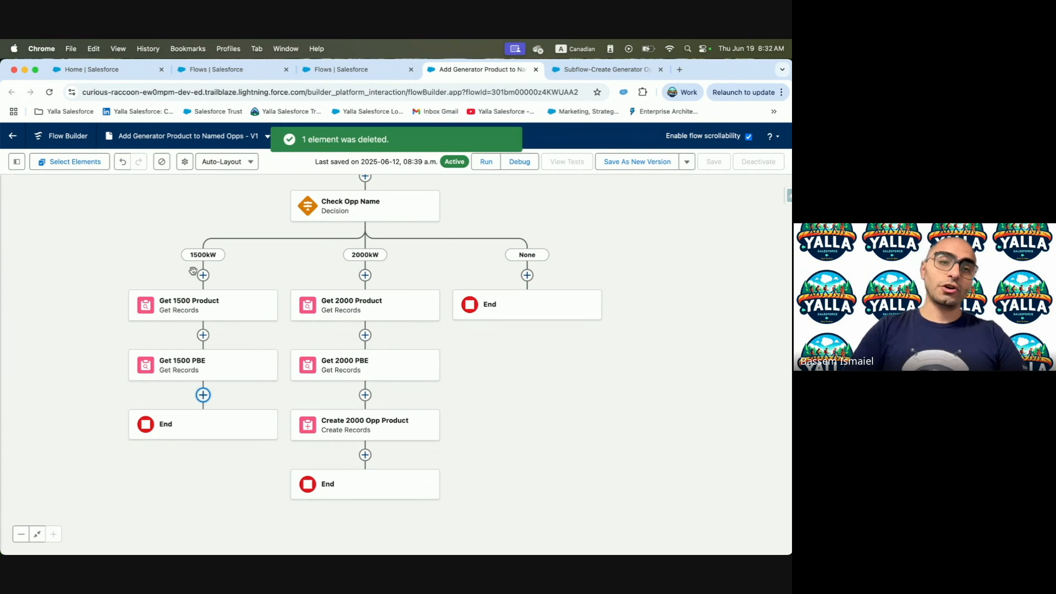
Switch the flow to Free-Form layout and delete the Get 1500 PBE and Get 1500 Product elements
{"action": "left_click", "coordinate": [233, 161]}
{"action": "left_click", "coordinate": [232, 203]}
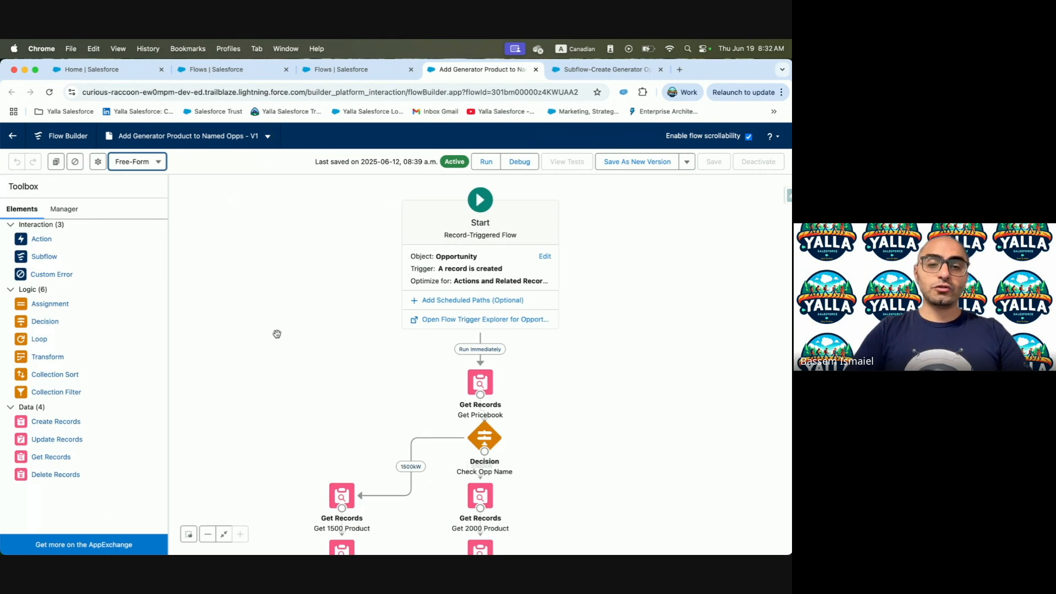
{"action": "left_click", "coordinate": [345, 337]}
{"action": "key", "text": "Delete"}
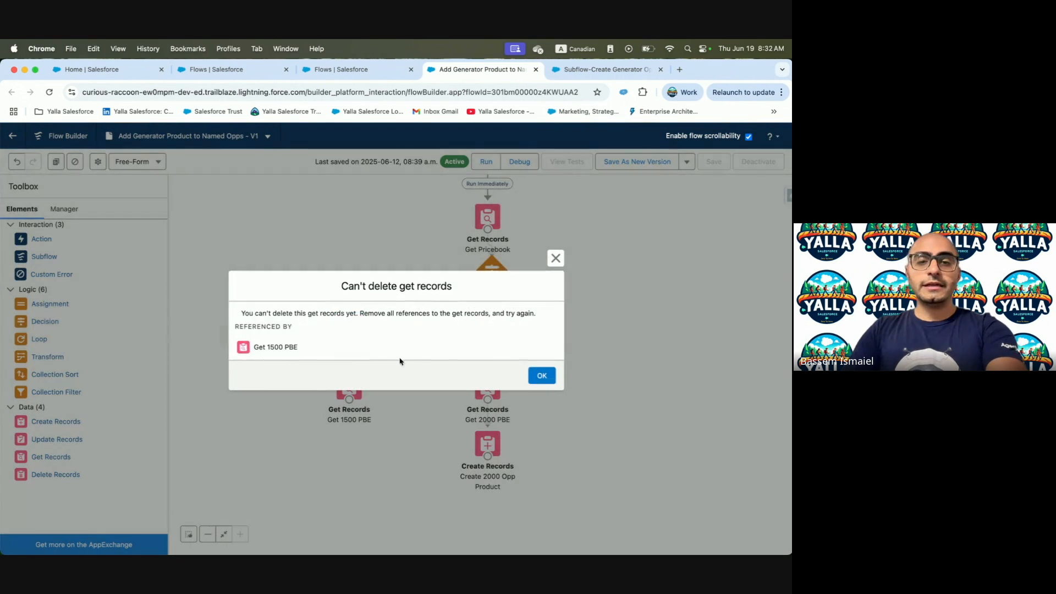
{"action": "left_click", "coordinate": [542, 375]}
{"action": "left_click", "coordinate": [358, 387]}
{"action": "key", "text": "Delete"}
{"action": "left_click", "coordinate": [349, 330]}
{"action": "key", "text": "Delete"}
Delete the Create 2000 Opp Product, Get 2000 PBE and Get 2000 Product elements from the 2000kW path
{"action": "left_click", "coordinate": [487, 444]}
{"action": "key", "text": "Delete"}
{"action": "left_click", "coordinate": [487, 387]}
{"action": "key", "text": "Delete"}
{"action": "left_click", "coordinate": [488, 331]}
{"action": "key", "text": "Delete"}
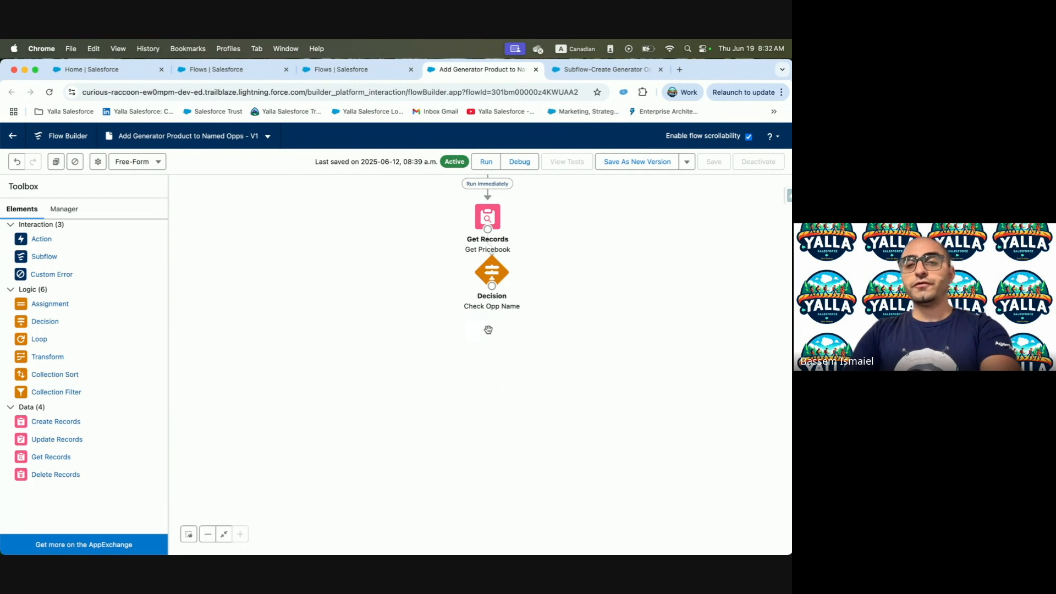
Switch the flow canvas back to Auto-Layout
{"action": "left_click", "coordinate": [133, 161]}
{"action": "left_click", "coordinate": [148, 180]}
{"action": "left_click", "coordinate": [482, 365]}
{"action": "left_click_drag", "start_coordinate": [545, 401], "coordinate": [567, 217]}
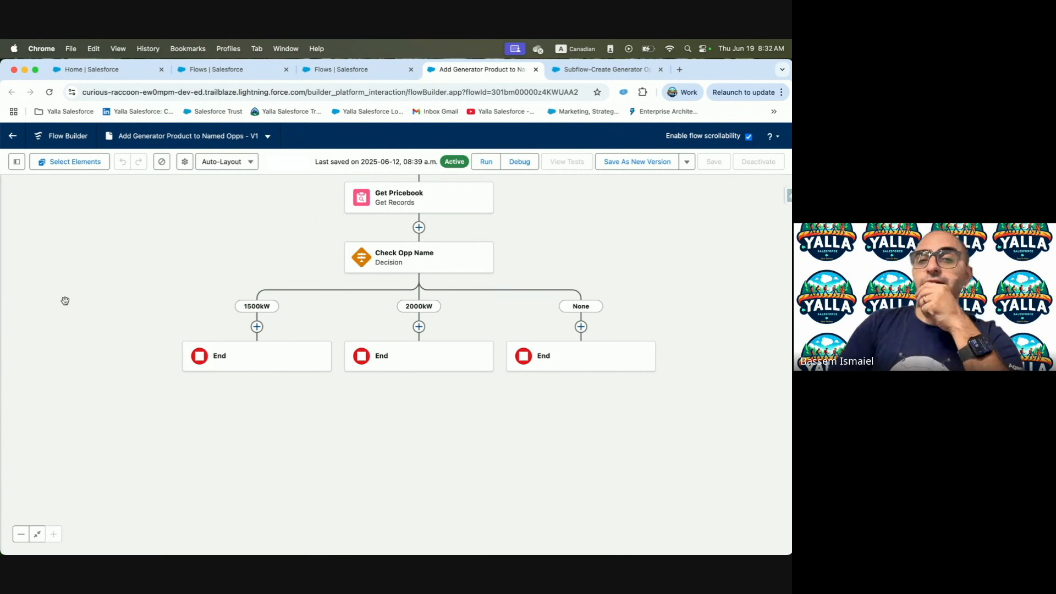
Review the outcomes and conditions of the Check Opp Name decision
{"action": "left_click", "coordinate": [453, 257]}
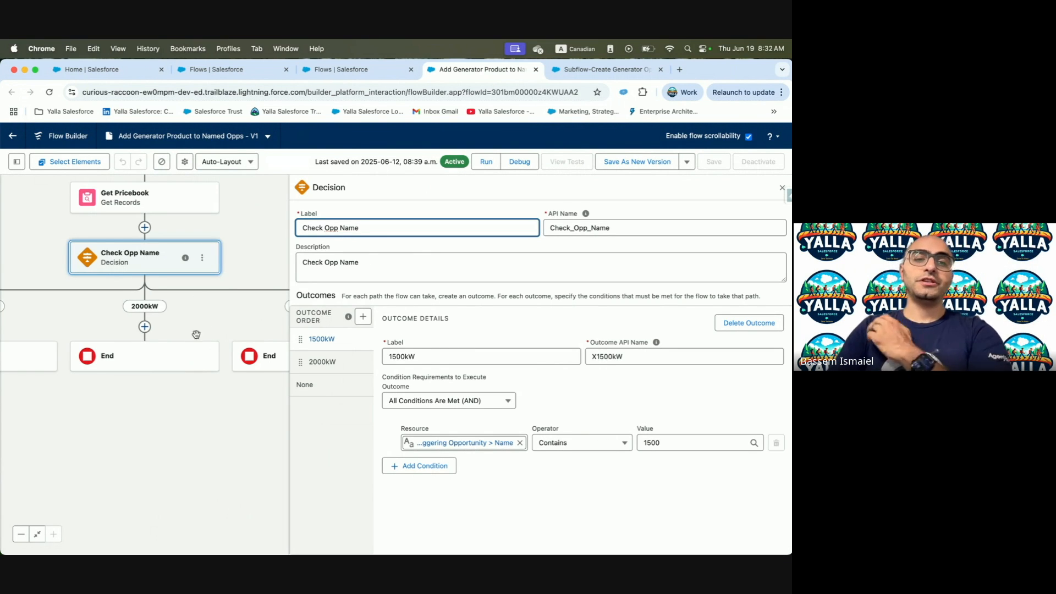
{"action": "left_click", "coordinate": [202, 258]}
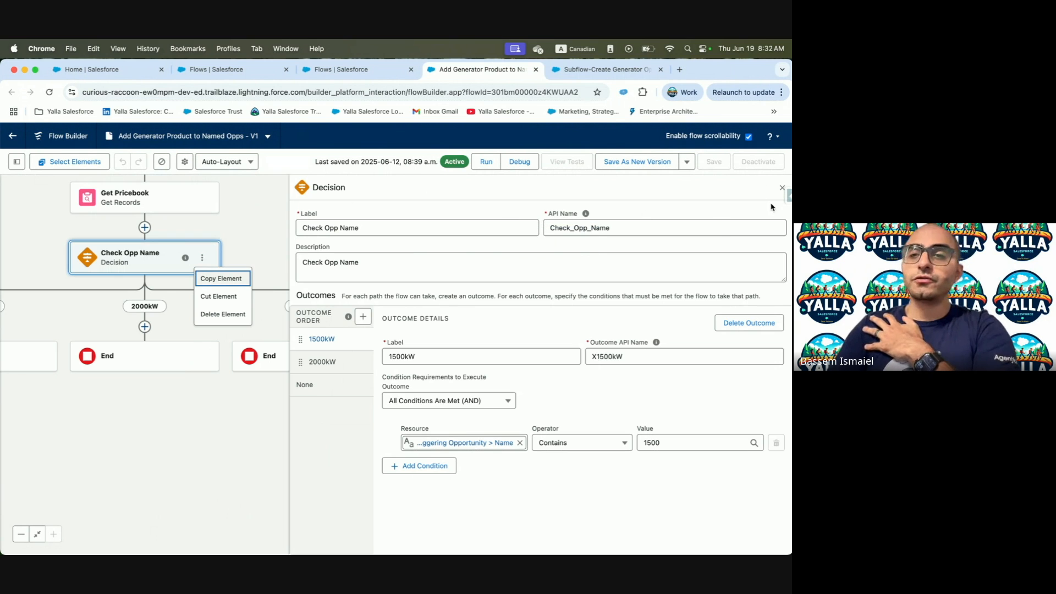
{"action": "left_click", "coordinate": [782, 187]}
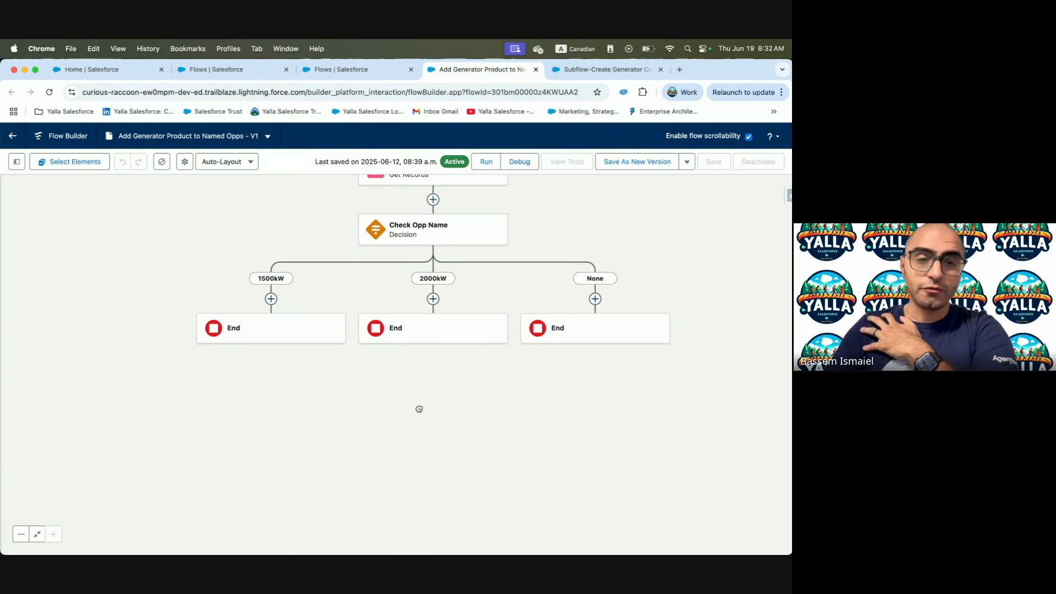
Add a Subflow element on the 1500kW path and save the flow as a new version
{"action": "left_click", "coordinate": [269, 298]}
{"action": "type", "text": "sub"}
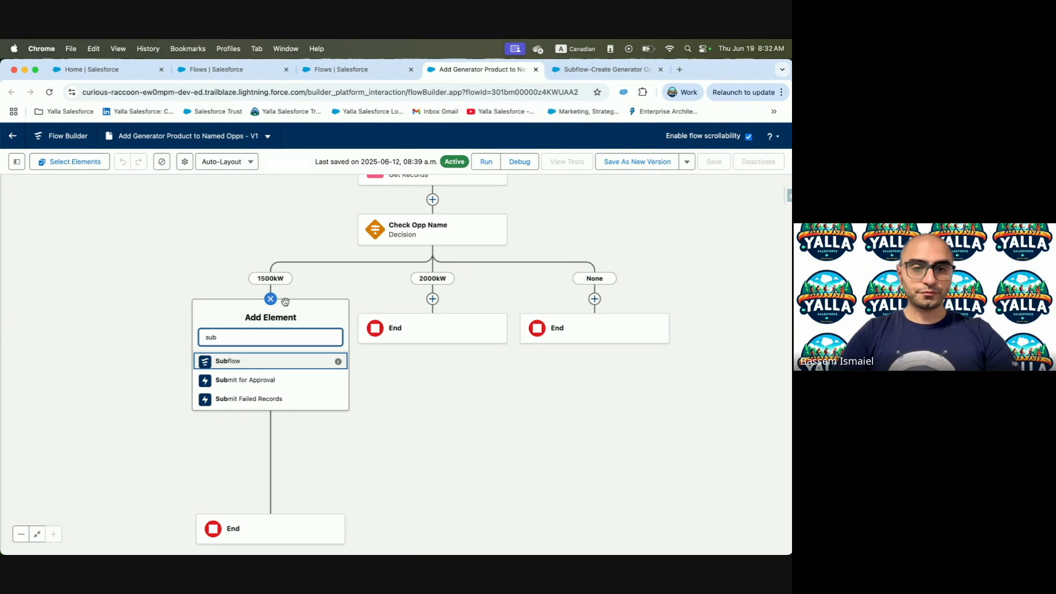
{"action": "left_click", "coordinate": [265, 362]}
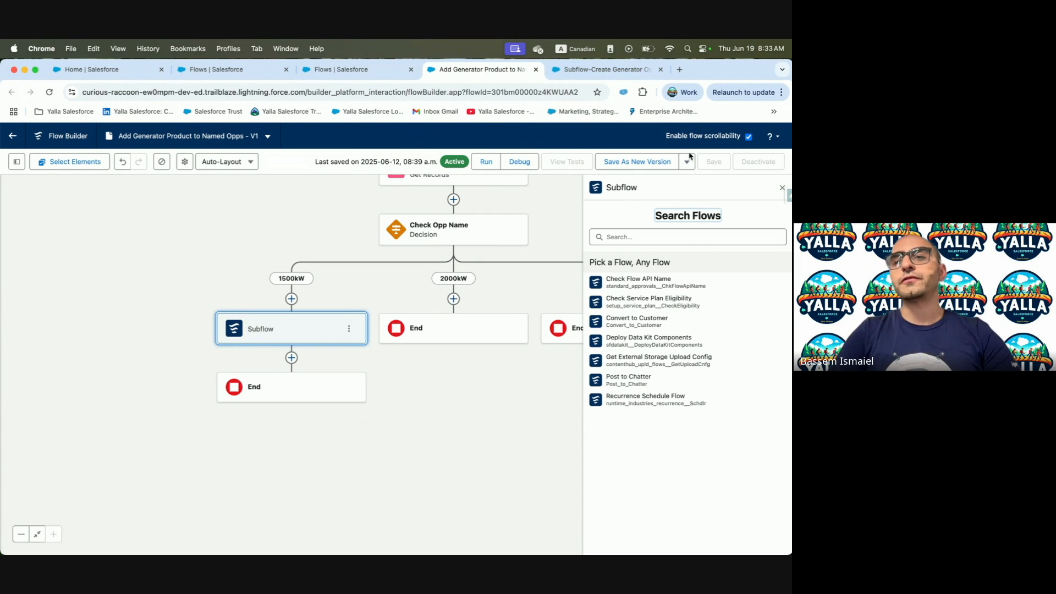
{"action": "left_click", "coordinate": [637, 162]}
{"action": "left_click", "coordinate": [598, 425]}
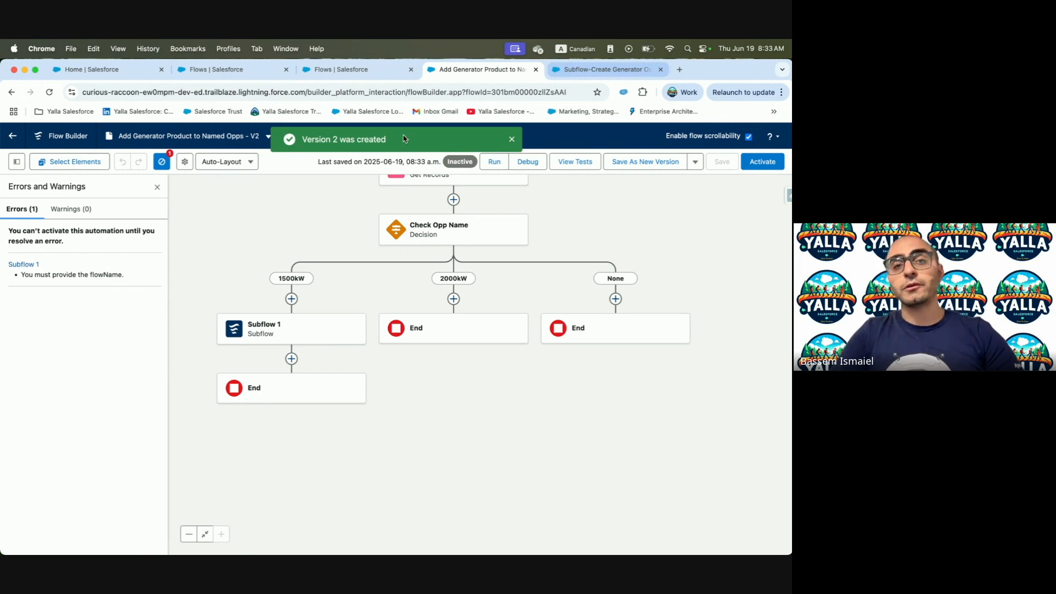
Reopen the active version of Add Generator Product to Named Opps from its flow record and save it as a new version
{"action": "left_click", "coordinate": [12, 136]}
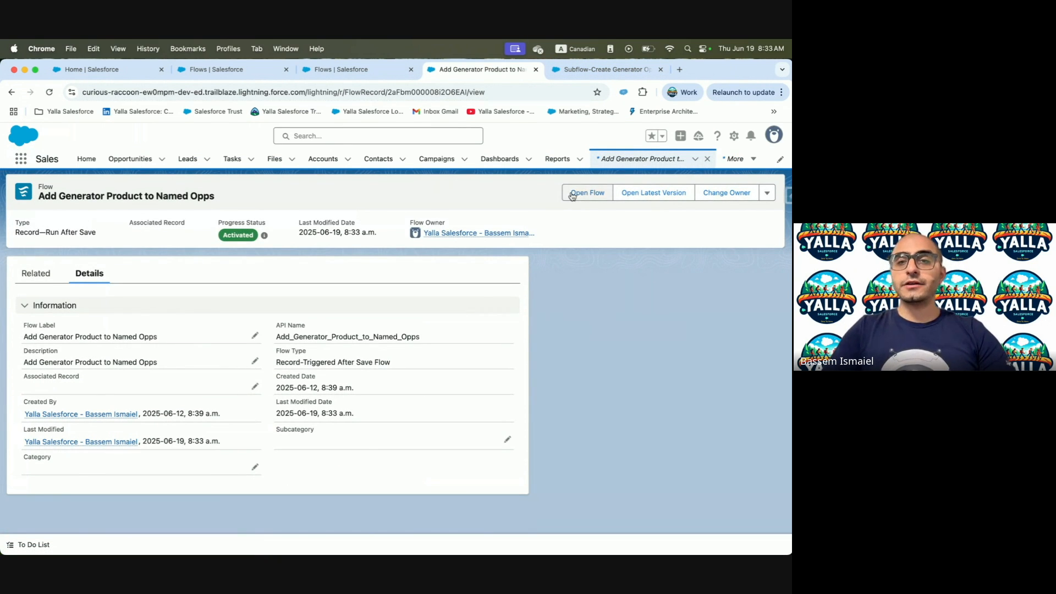
{"action": "left_click", "coordinate": [581, 194]}
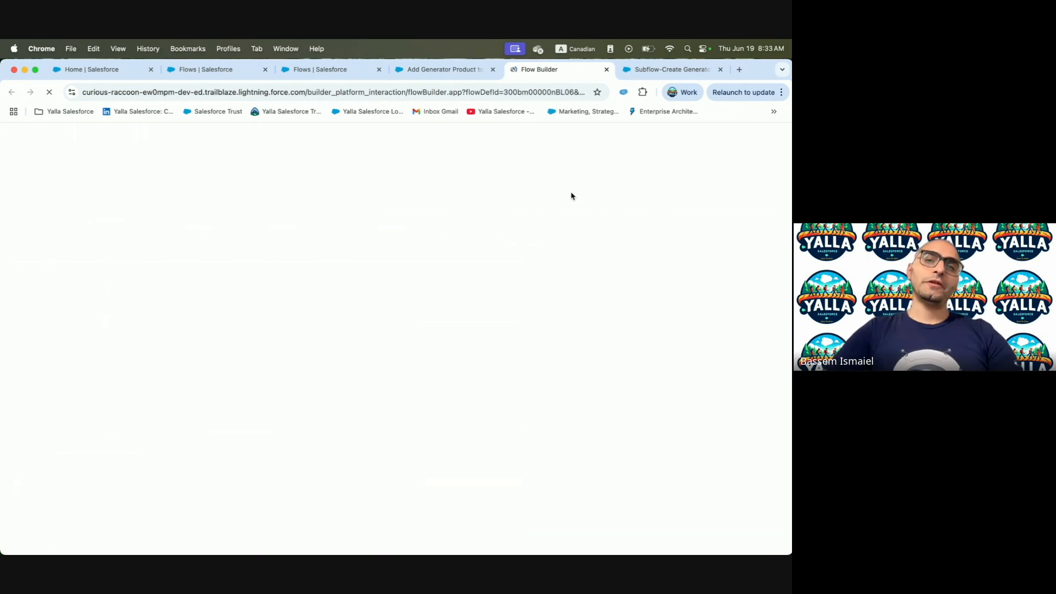
{"action": "left_click", "coordinate": [493, 69]}
{"action": "scroll", "coordinate": [209, 341], "scroll_direction": "down", "scroll_amount": 5}
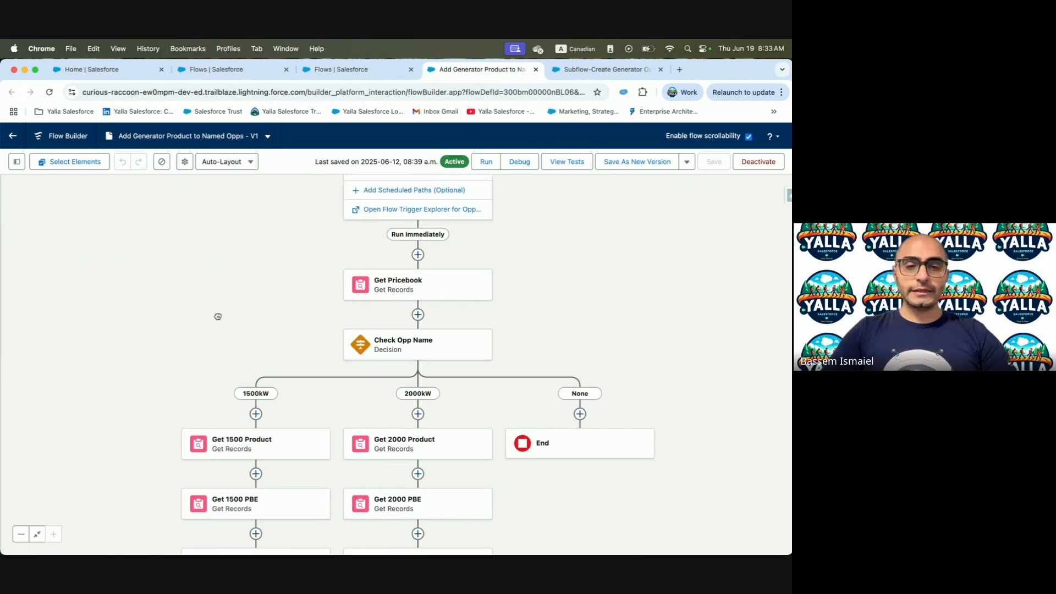
{"action": "left_click", "coordinate": [637, 162]}
{"action": "left_click", "coordinate": [593, 428]}
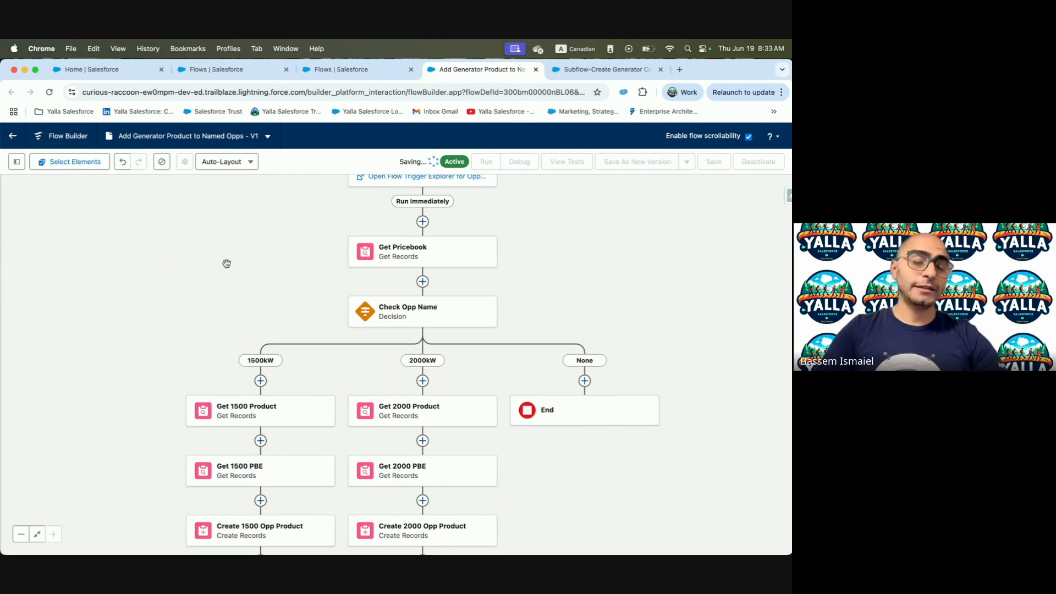
Switch the canvas to Free-Form and delete the Create 1500 Opp Product, Get 1500 PBE and Get 1500 Product elements
{"action": "left_click", "coordinate": [245, 164]}
{"action": "left_click", "coordinate": [249, 197]}
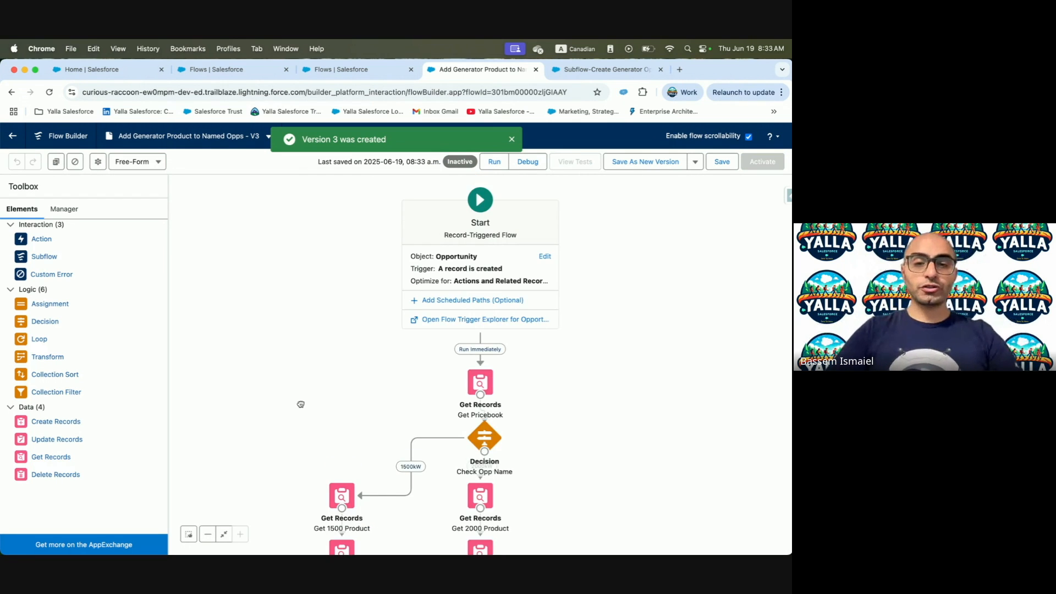
{"action": "left_click_drag", "start_coordinate": [300, 403], "coordinate": [290, 226]}
{"action": "left_click", "coordinate": [339, 436]}
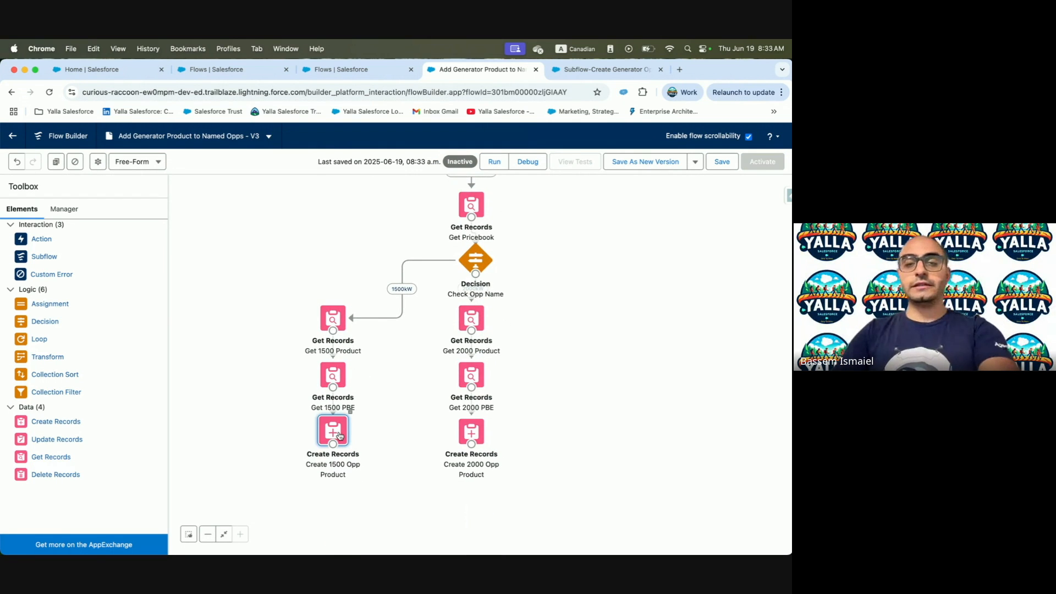
{"action": "key", "text": "Delete"}
{"action": "left_click", "coordinate": [331, 374]}
{"action": "key", "text": "Delete"}
{"action": "left_click", "coordinate": [323, 315]}
{"action": "key", "text": "Delete"}
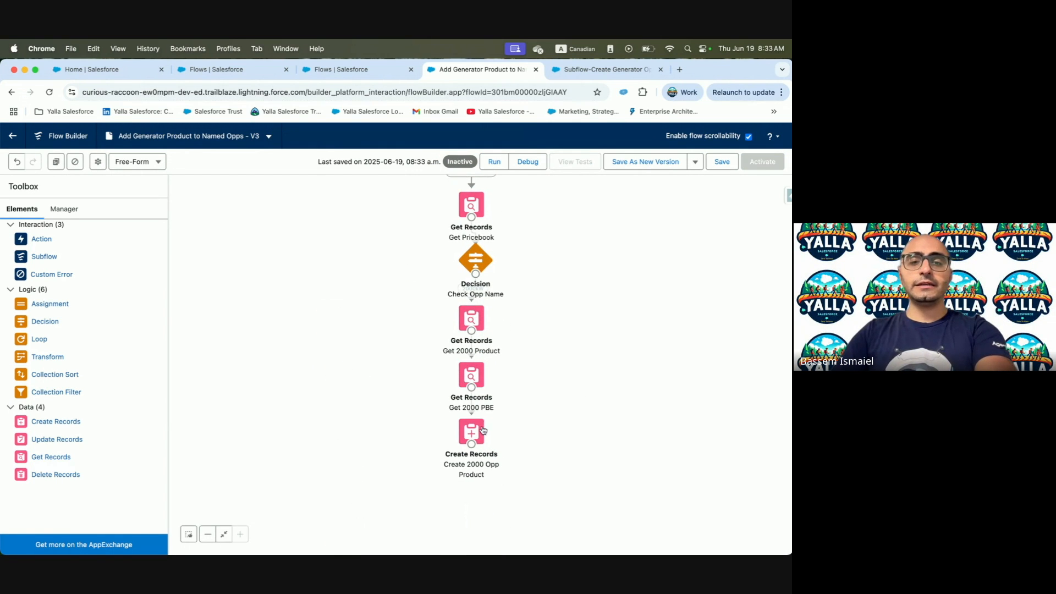
Delete the Create 2000 Opp Product, Get 2000 PBE and Get 2000 Product elements
{"action": "left_click", "coordinate": [471, 431]}
{"action": "key", "text": "Delete"}
{"action": "left_click", "coordinate": [470, 380]}
{"action": "key", "text": "Delete"}
{"action": "left_click", "coordinate": [468, 331]}
{"action": "key", "text": "Delete"}
Return the canvas to Auto-Layout, accepting the loss of element positions, and save the flow
{"action": "left_click", "coordinate": [153, 162]}
{"action": "left_click", "coordinate": [152, 186]}
{"action": "left_click", "coordinate": [153, 162]}
{"action": "left_click", "coordinate": [151, 182]}
{"action": "left_click", "coordinate": [496, 366]}
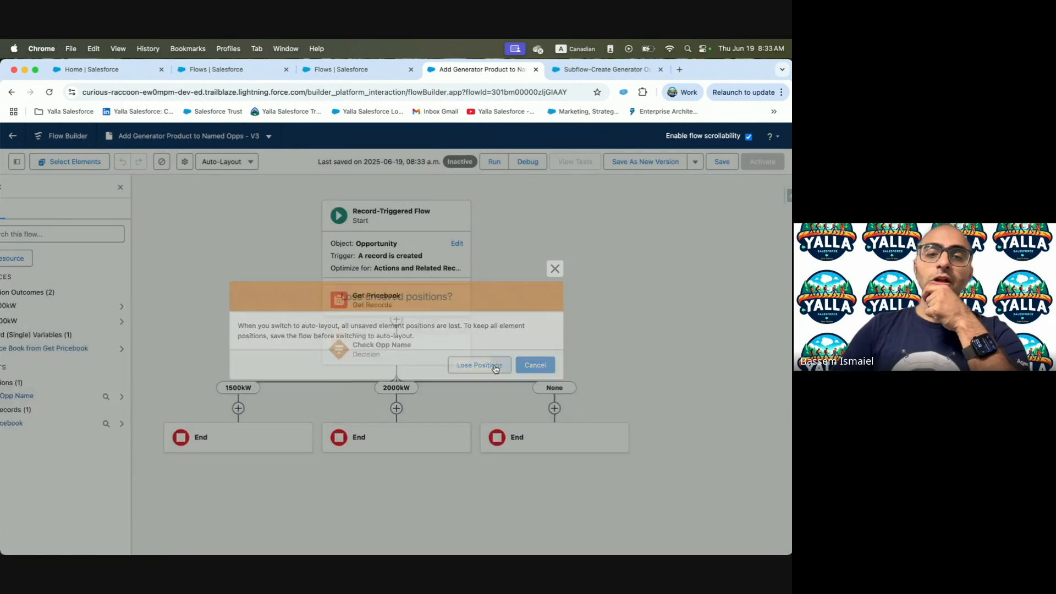
{"action": "left_click_drag", "start_coordinate": [551, 436], "coordinate": [559, 249]}
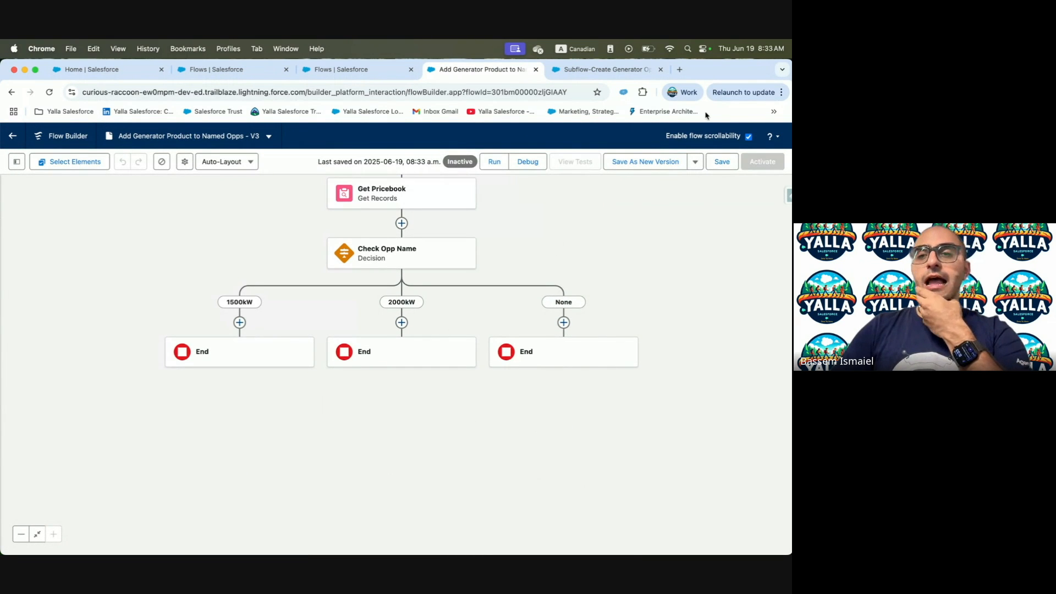
{"action": "left_click", "coordinate": [722, 161]}
Add a Subflow element on the 1500kW path that references the Subflow-Create Generator Opp Product flow
{"action": "left_click", "coordinate": [239, 322]}
{"action": "type", "text": "sub"}
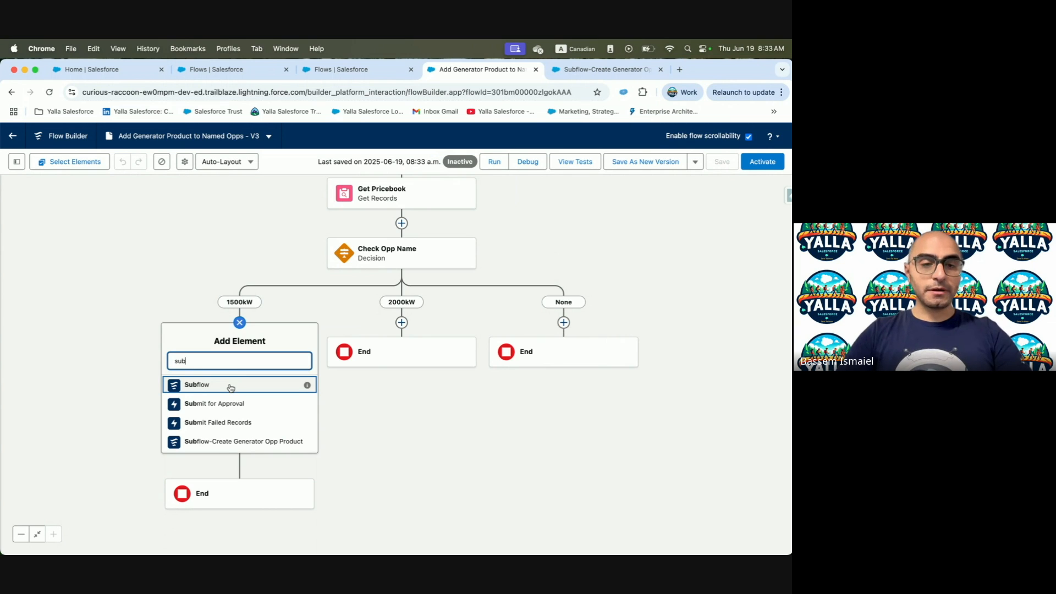
{"action": "left_click", "coordinate": [231, 386]}
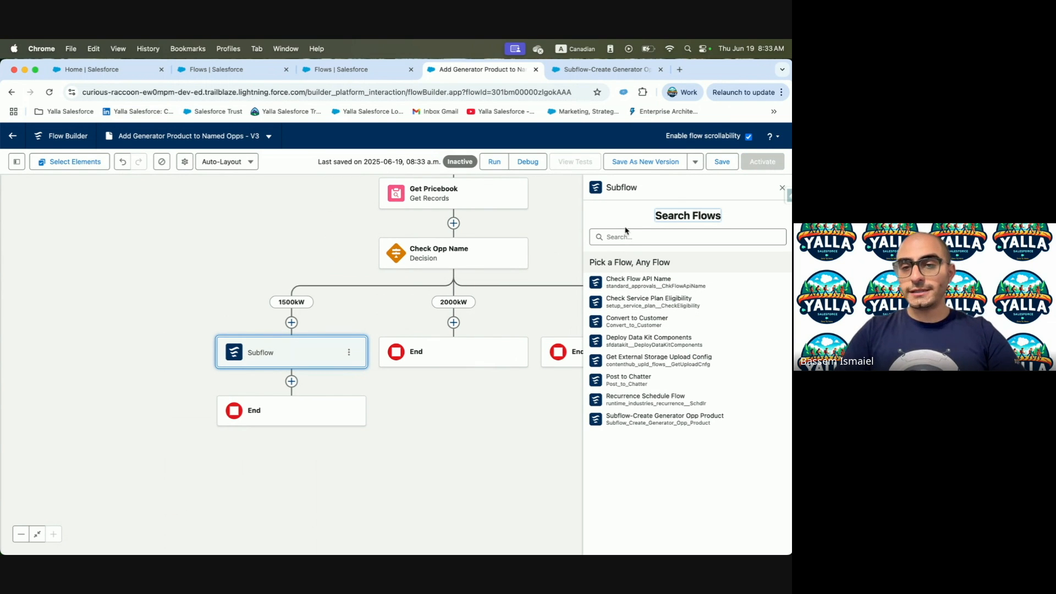
{"action": "left_click", "coordinate": [695, 424]}
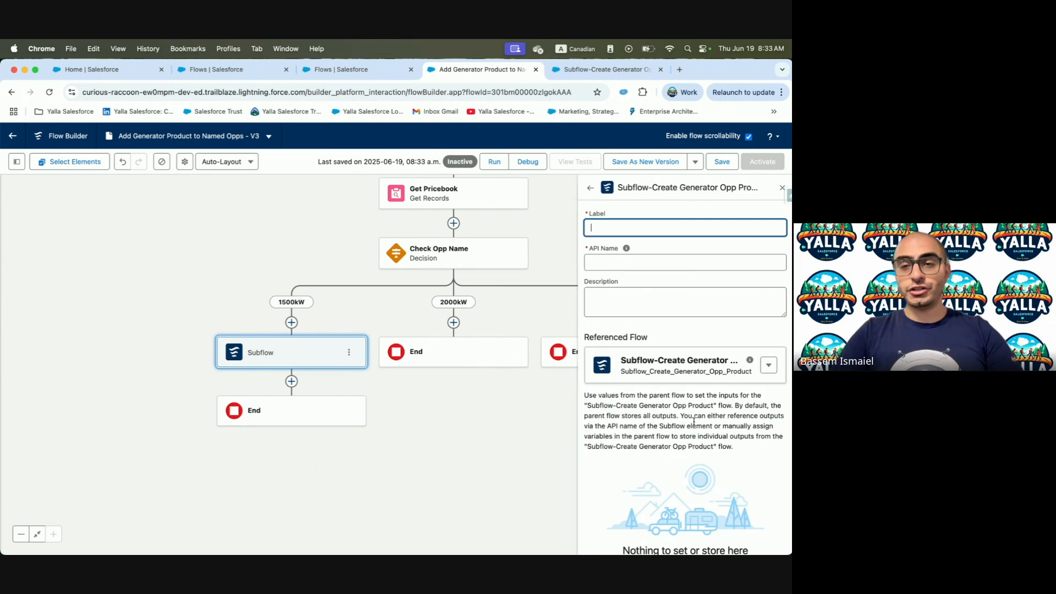
Find the 1500kW subflow instructions in the Trailhead challenge and copy the label Create 1500 Opp Product
{"action": "key", "text": "ctrl+Left"}
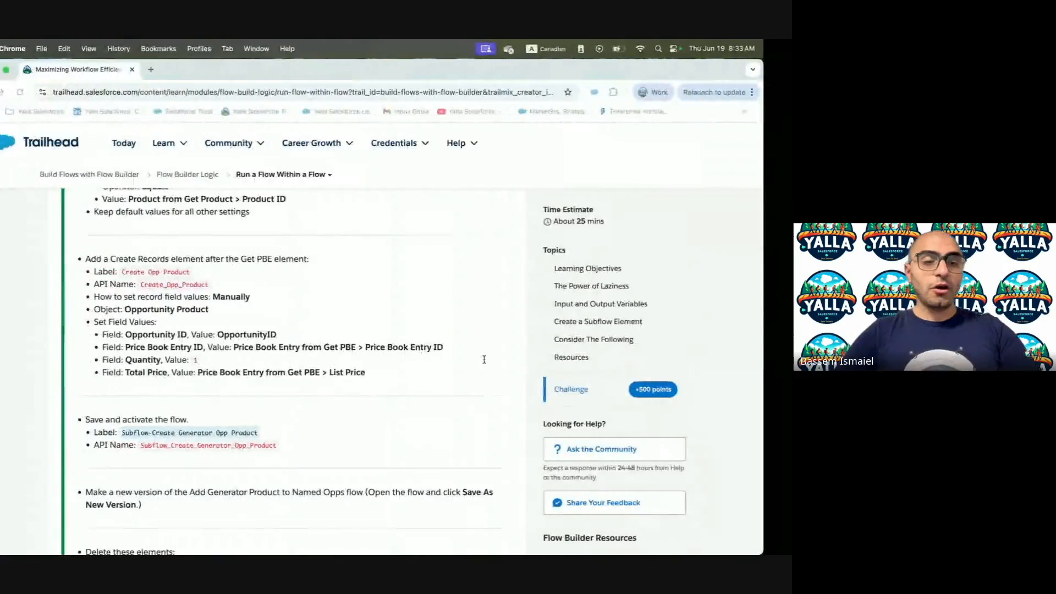
{"action": "scroll", "coordinate": [220, 379], "scroll_direction": "down", "scroll_amount": 4}
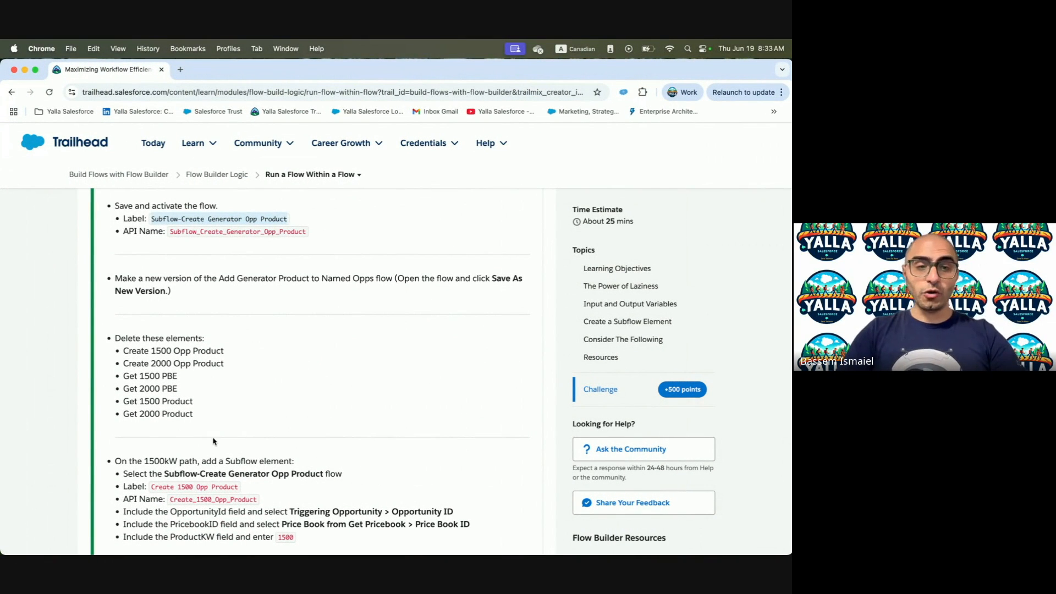
{"action": "scroll", "coordinate": [208, 441], "scroll_direction": "down", "scroll_amount": 3}
{"action": "scroll", "coordinate": [208, 437], "scroll_direction": "down", "scroll_amount": 2}
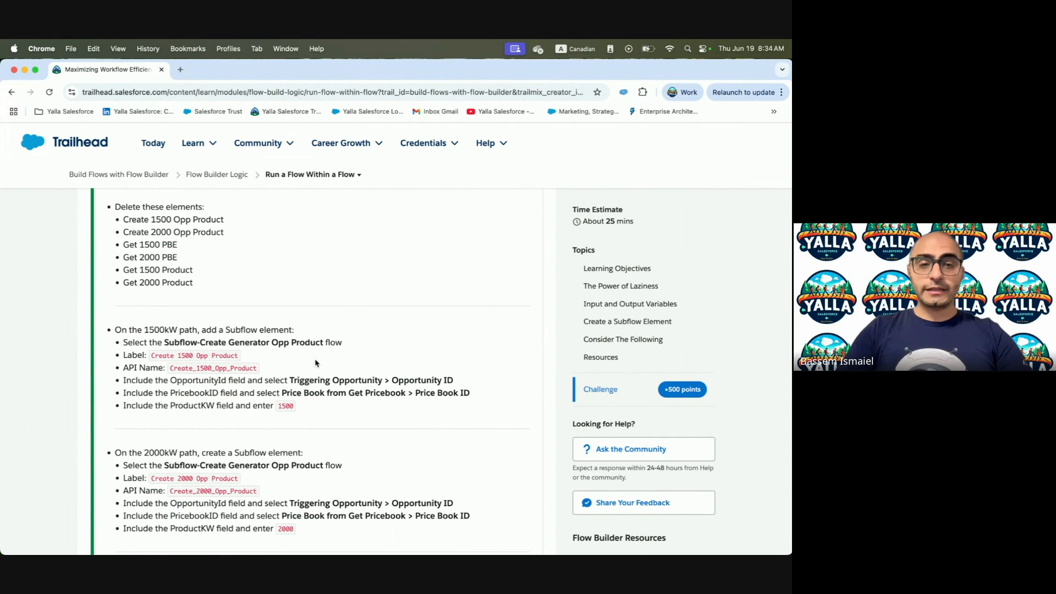
{"action": "left_click_drag", "start_coordinate": [151, 356], "coordinate": [247, 360]}
{"action": "key", "text": "super+c"}
{"action": "key", "text": "ctrl+Right"}
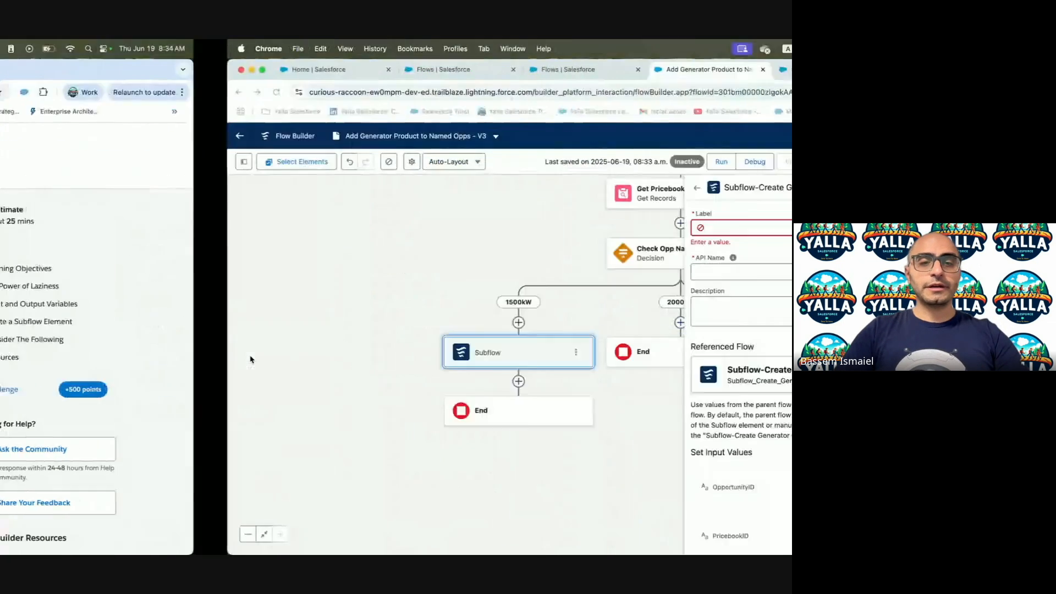
Set the subflow's label and description to Create 1500 Opp Product and its API name to Create_1500_Opp_Product
{"action": "left_click", "coordinate": [530, 225]}
{"action": "key", "text": "super+v"}
{"action": "left_click", "coordinate": [519, 270]}
{"action": "key", "text": "super+v"}
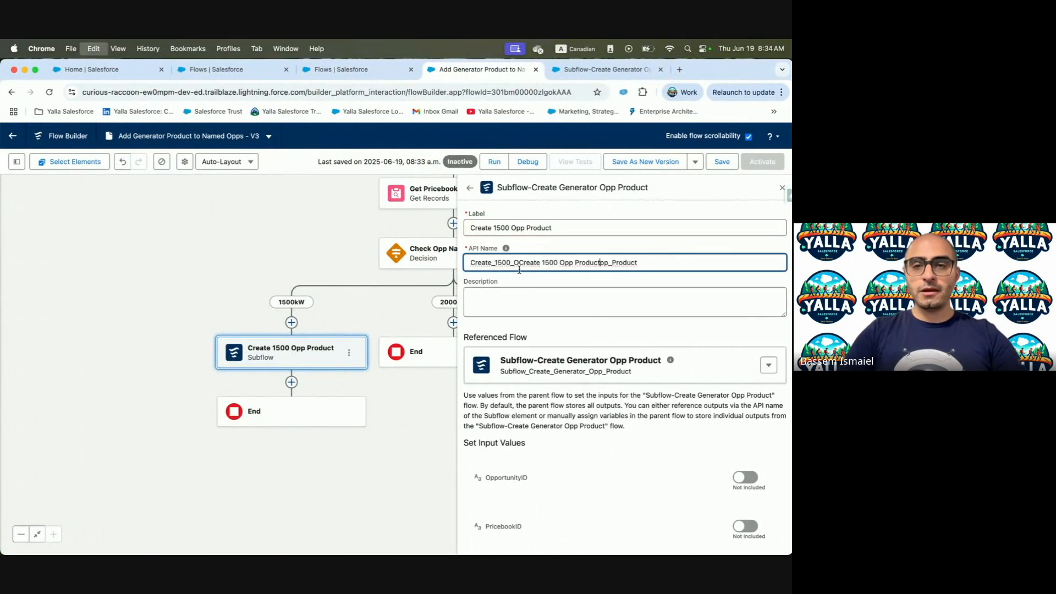
{"action": "key", "text": "super+z"}
{"action": "left_click", "coordinate": [571, 224]}
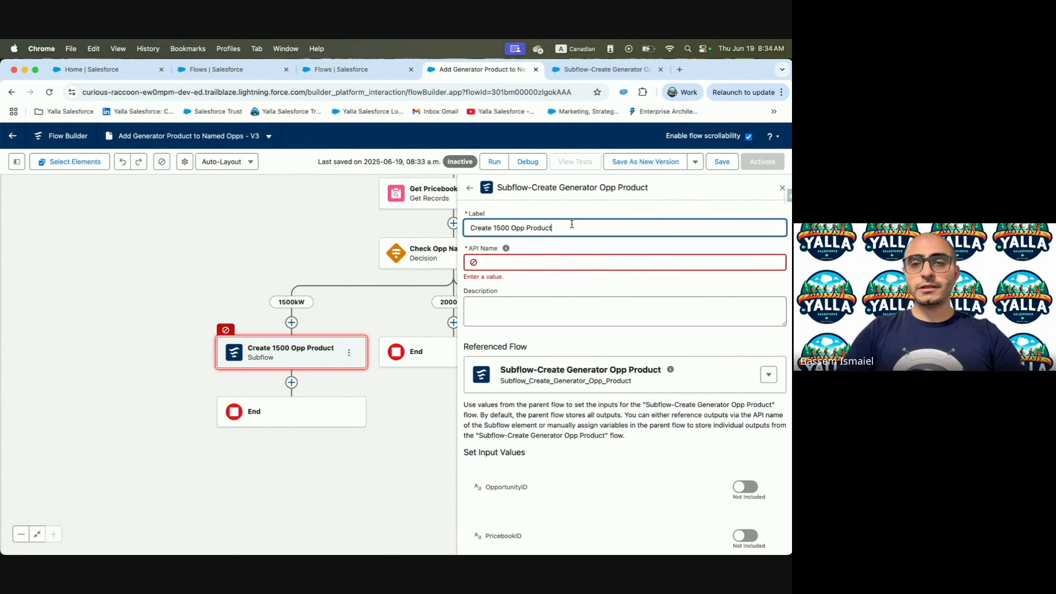
{"action": "left_click", "coordinate": [555, 308]}
{"action": "key", "text": "super+v"}
Include the OpportunityID, PricebookID and ProductKW inputs and set OpportunityID to Triggering Opportunity > Opportunity ID
{"action": "scroll", "coordinate": [703, 404], "scroll_direction": "down", "scroll_amount": 2}
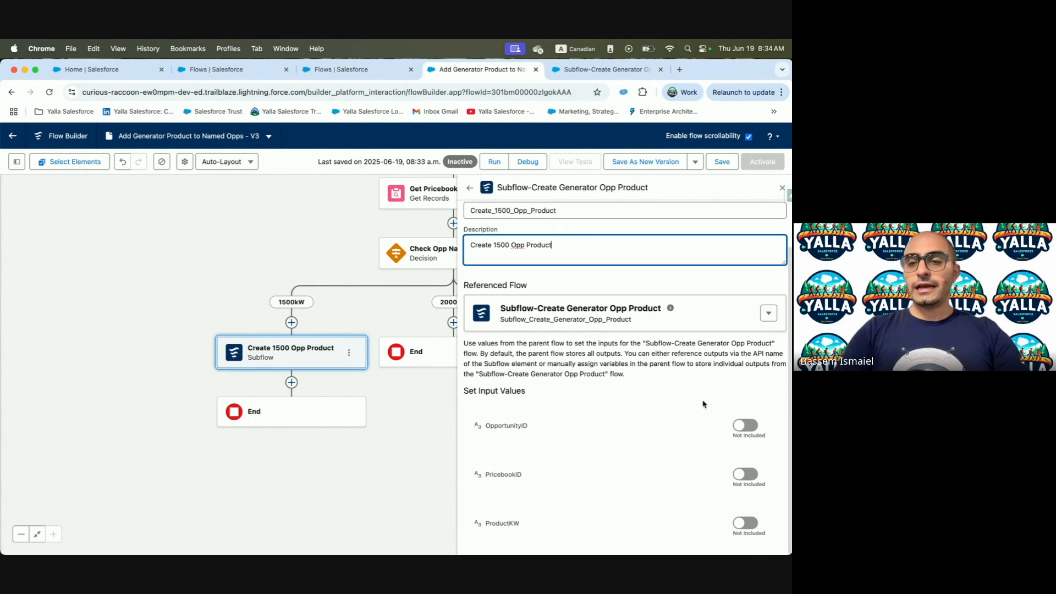
{"action": "left_click", "coordinate": [745, 426]}
{"action": "left_click", "coordinate": [745, 474]}
{"action": "left_click", "coordinate": [746, 526]}
{"action": "left_click", "coordinate": [541, 432]}
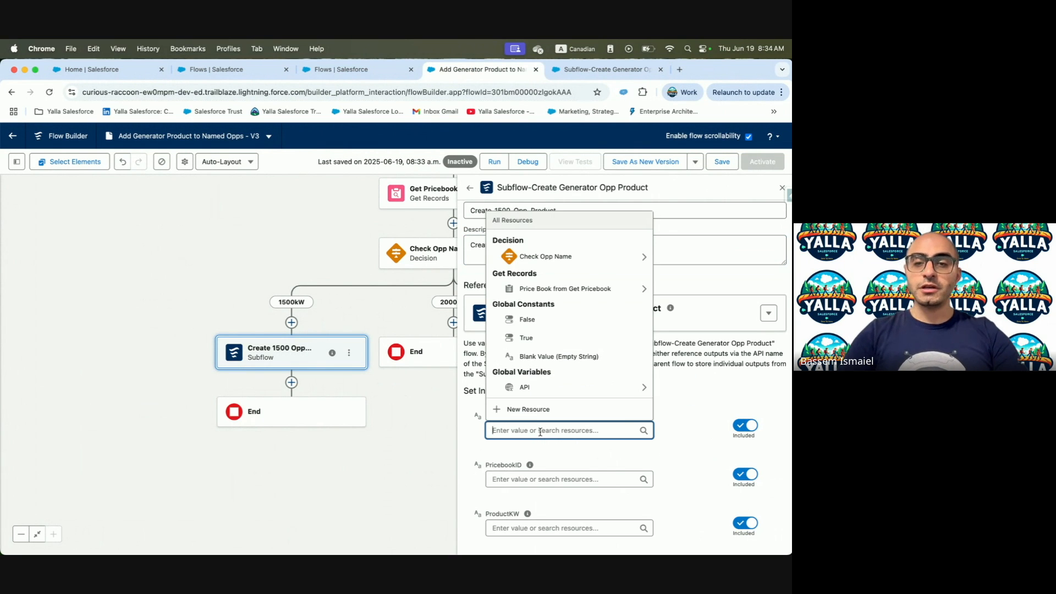
{"action": "left_click", "coordinate": [677, 446]}
{"action": "left_click", "coordinate": [536, 426]}
{"action": "type", "text": "Trig"}
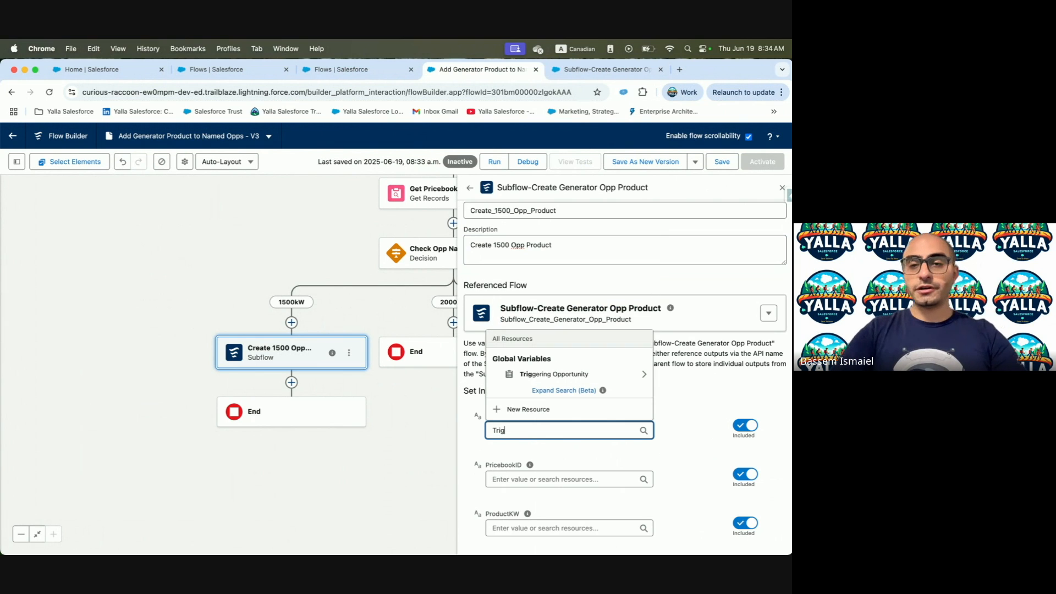
{"action": "left_click", "coordinate": [545, 374]}
{"action": "scroll", "coordinate": [572, 379], "scroll_direction": "down", "scroll_amount": 2}
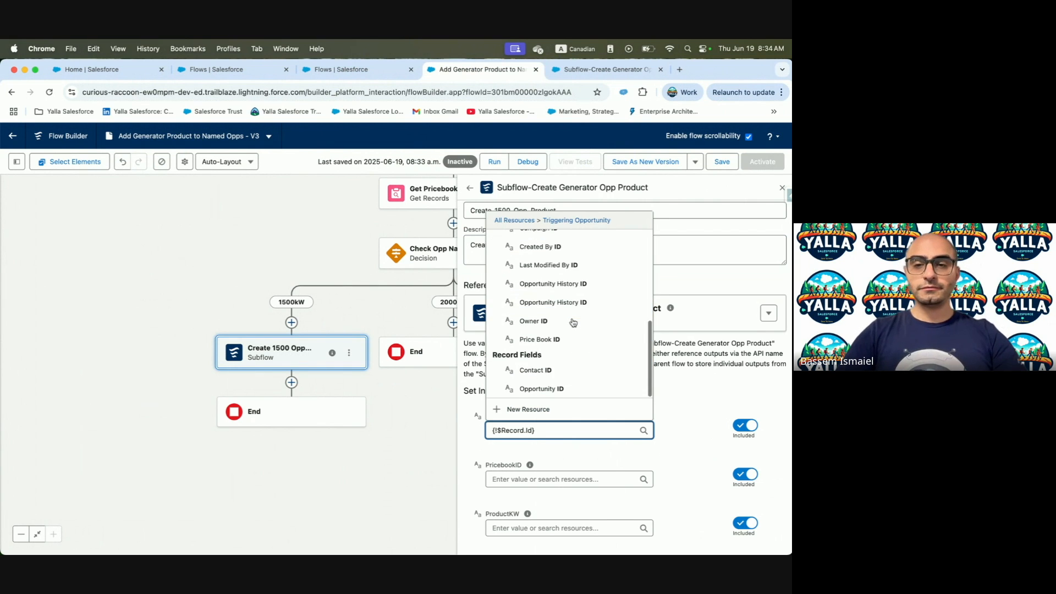
{"action": "left_click", "coordinate": [544, 390]}
Set PricebookID to Price Book from Get Pricebook > Price Book ID and ProductKW to 1500, and save the flow
{"action": "left_click", "coordinate": [522, 478]}
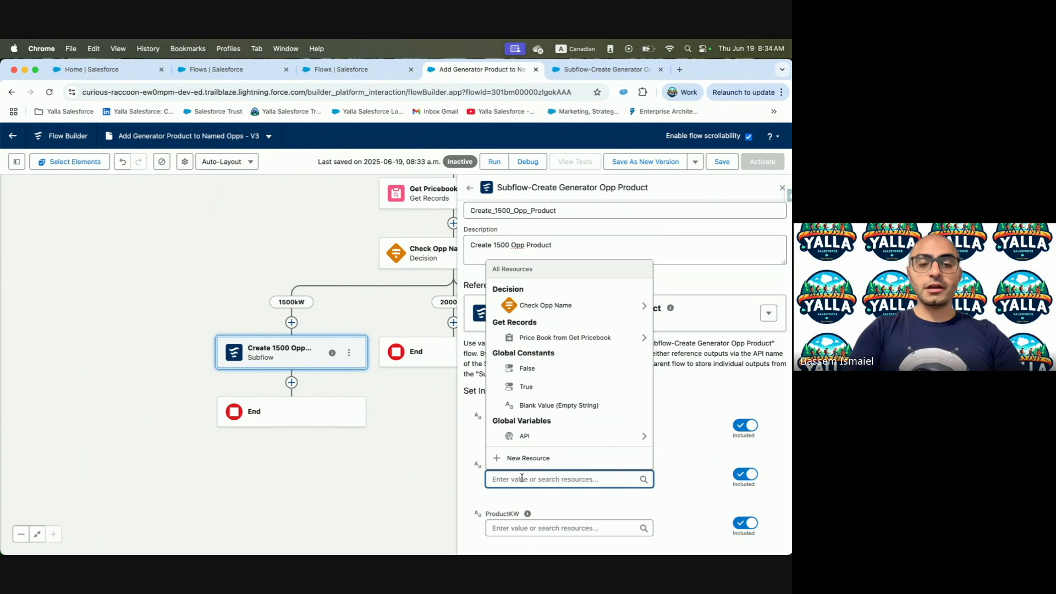
{"action": "type", "text": "pric"}
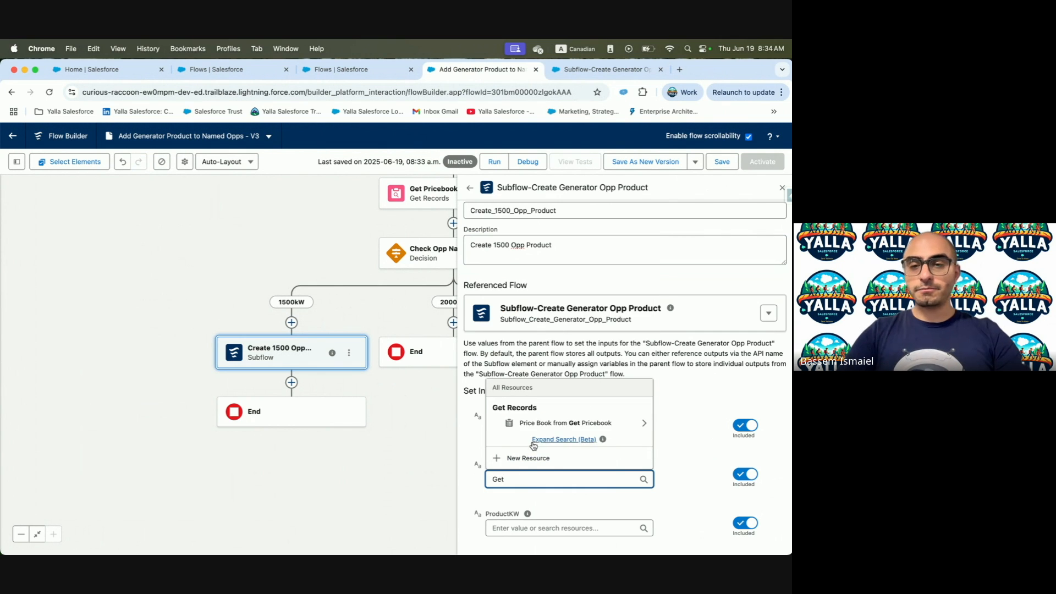
{"action": "left_click", "coordinate": [535, 424]}
{"action": "type", "text": "id"}
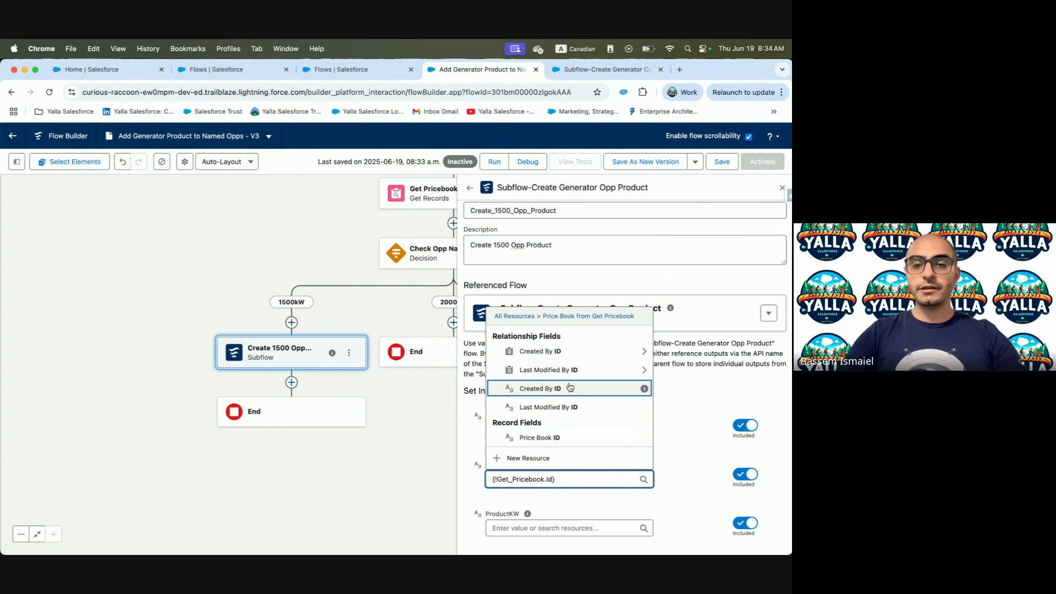
{"action": "left_click", "coordinate": [541, 436]}
{"action": "left_click", "coordinate": [529, 528]}
{"action": "type", "text": "1500"}
{"action": "left_click", "coordinate": [353, 515]}
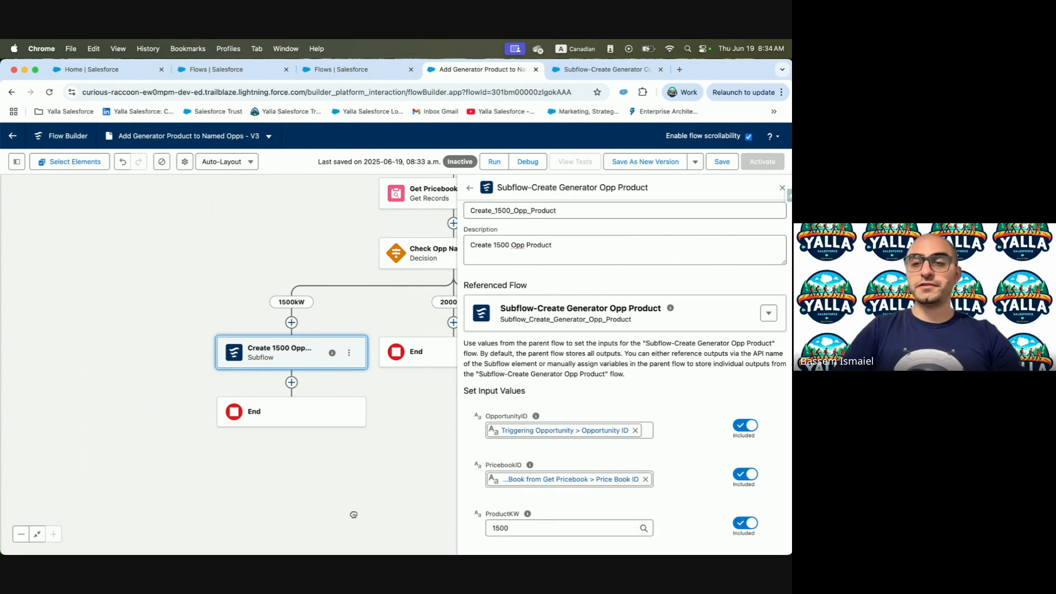
{"action": "left_click", "coordinate": [737, 165]}
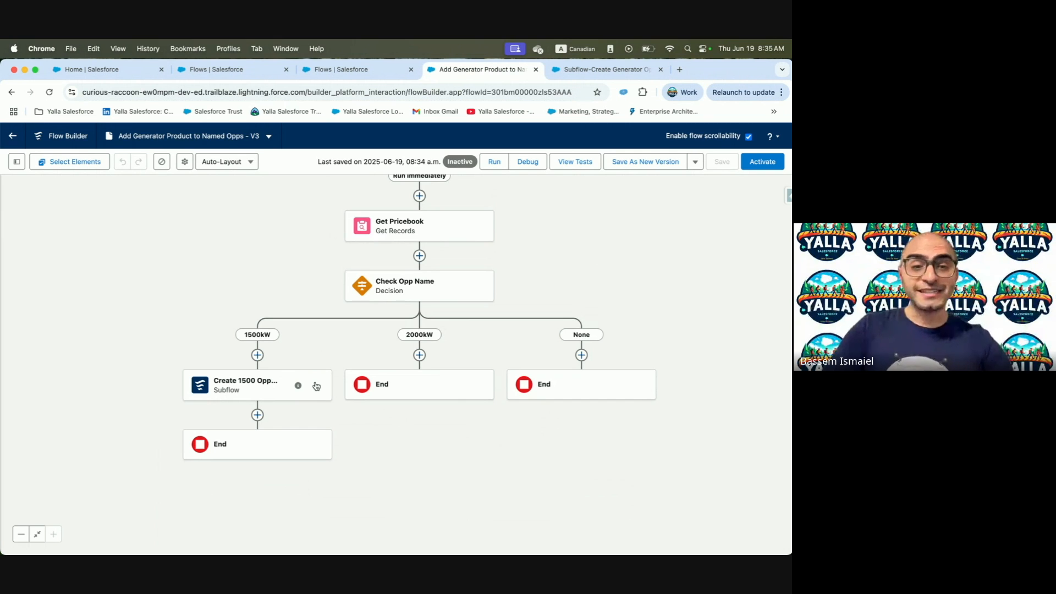
Duplicate the Create 1500 Opp Product subflow element onto the 2000kW path
{"action": "left_click", "coordinate": [316, 386]}
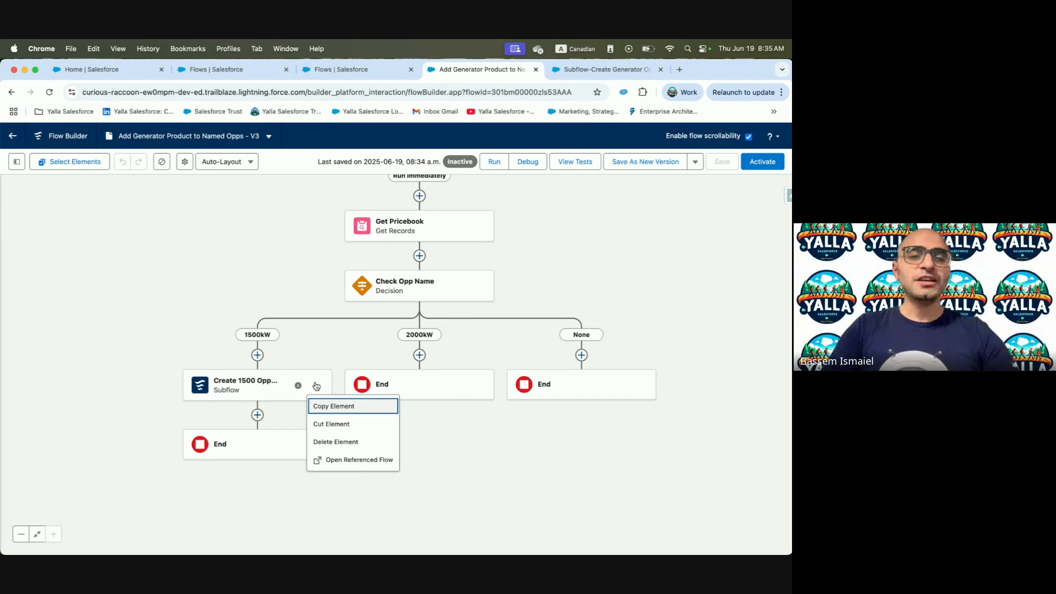
{"action": "left_click", "coordinate": [337, 407]}
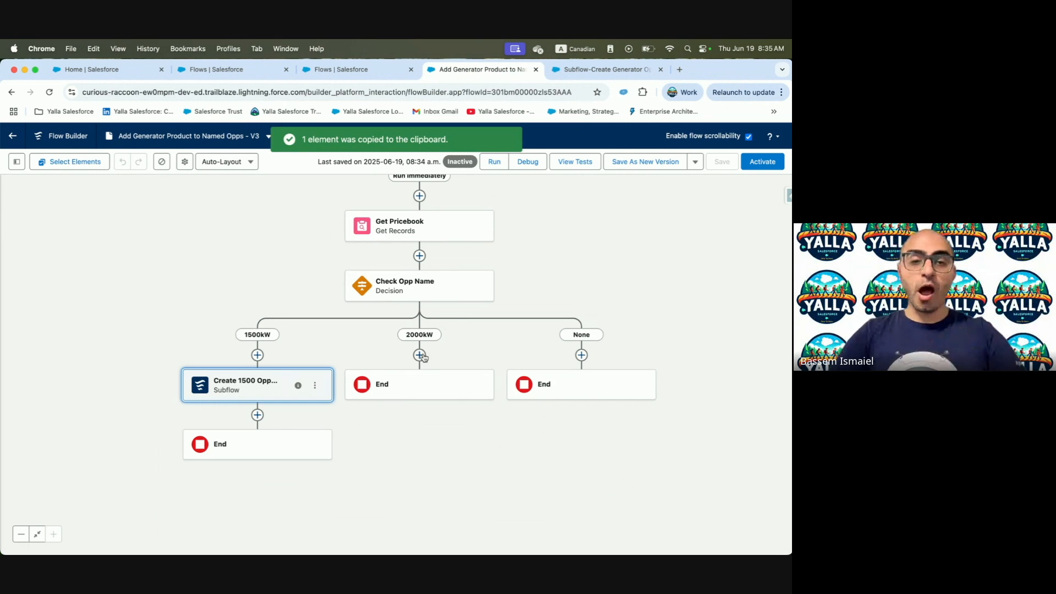
{"action": "left_click", "coordinate": [420, 355]}
{"action": "left_click", "coordinate": [407, 430]}
Change the copied subflow's label and description to Create 2000 Opp Product and its API name to Create_2000_Opp_Product
{"action": "left_click", "coordinate": [418, 408]}
{"action": "double_click", "coordinate": [573, 263]}
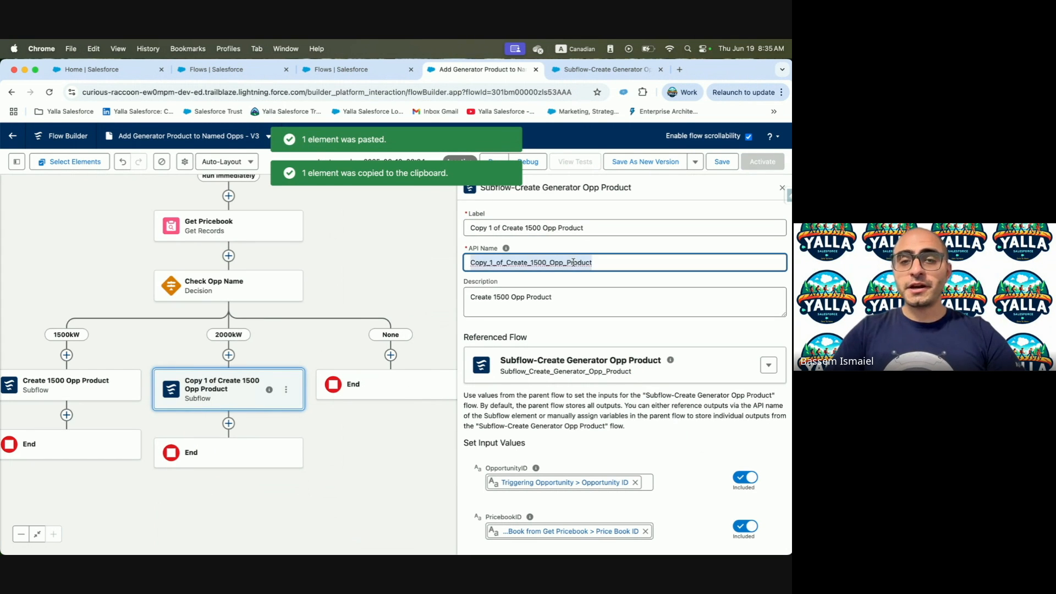
{"action": "key", "text": "BackSpace"}
{"action": "left_click_drag", "start_coordinate": [501, 227], "coordinate": [471, 228]}
{"action": "key", "text": "BackSpace"}
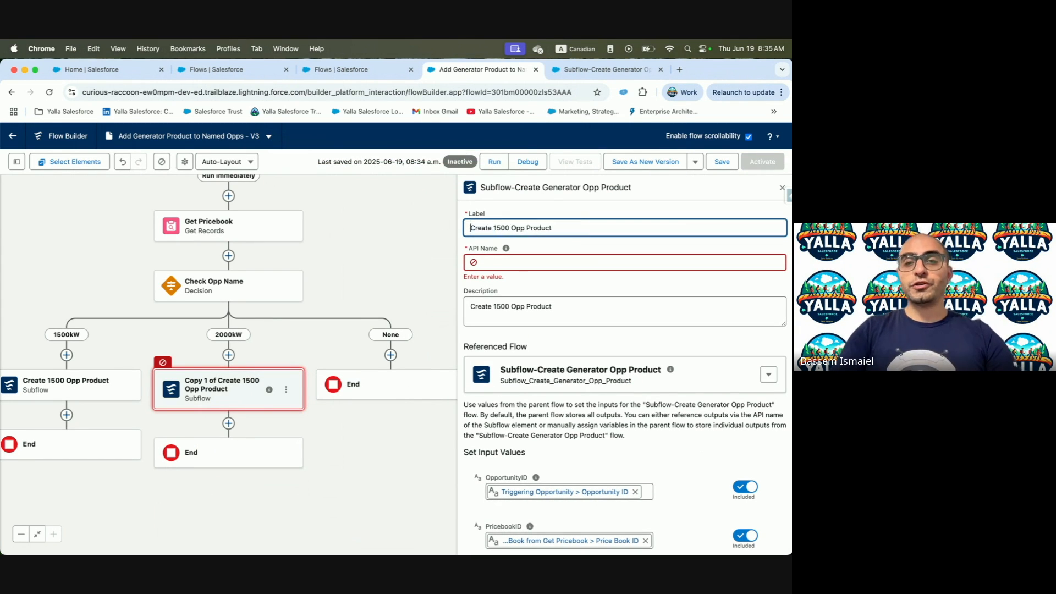
{"action": "double_click", "coordinate": [500, 228]}
{"action": "key", "text": "BackSpace"}
{"action": "type", "text": "2000"}
{"action": "left_click", "coordinate": [549, 262]}
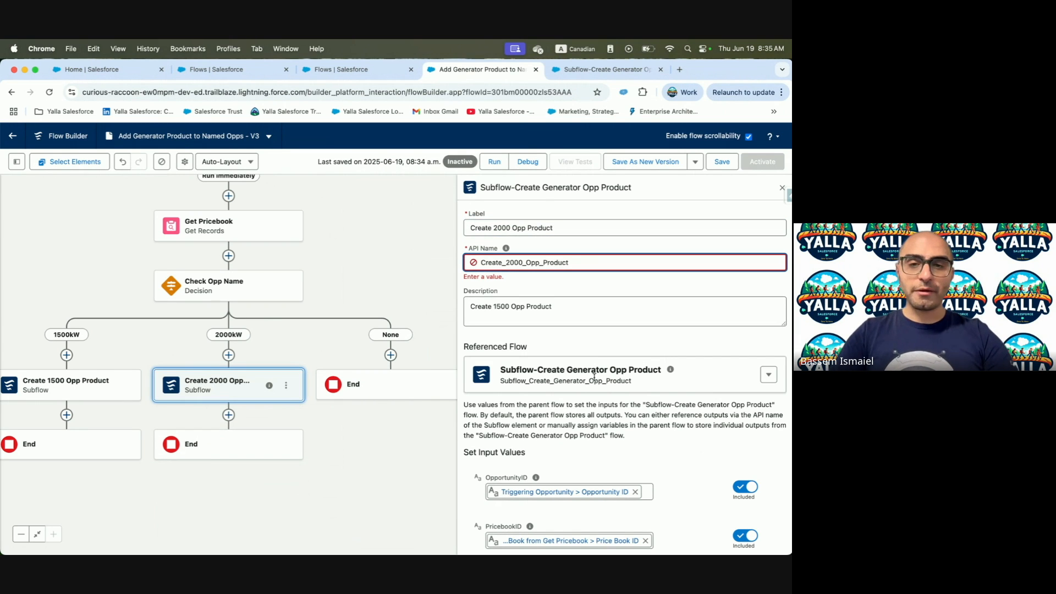
{"action": "double_click", "coordinate": [502, 305]}
{"action": "double_click", "coordinate": [503, 299]}
{"action": "type", "text": "2000"}
Set the 2000kW subflow's ProductKW input to 2000 and save the flow
{"action": "scroll", "coordinate": [574, 310], "scroll_direction": "down", "scroll_amount": 2}
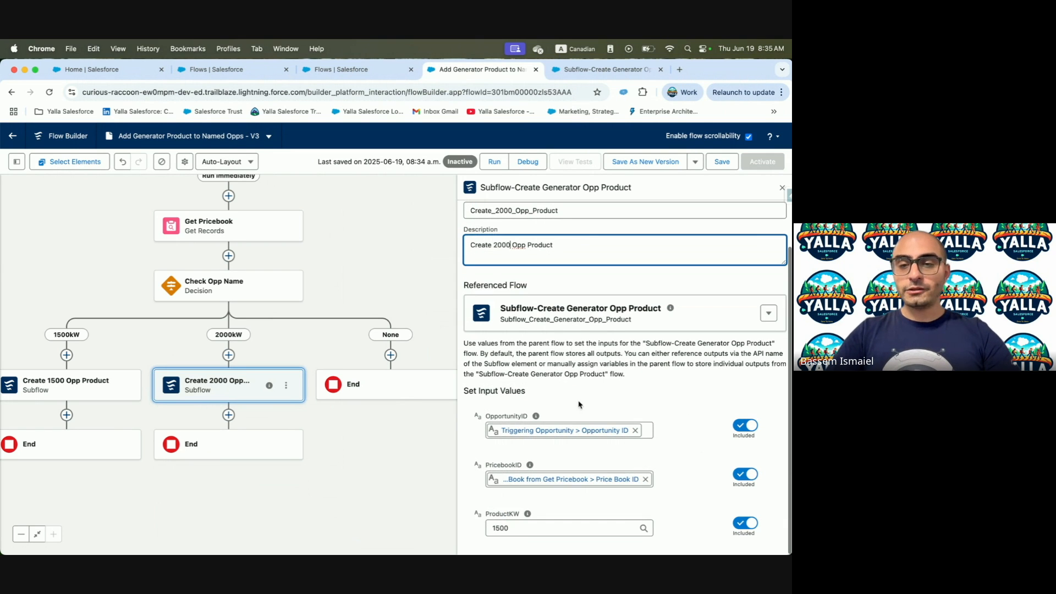
{"action": "left_click", "coordinate": [539, 528]}
{"action": "type", "text": "20"}
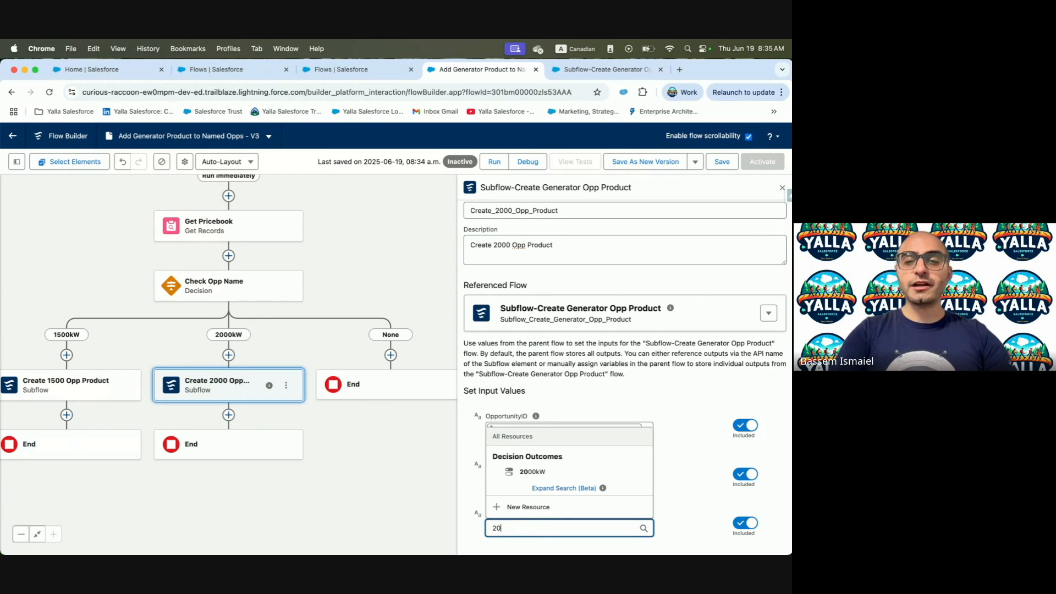
{"action": "left_click", "coordinate": [313, 542]}
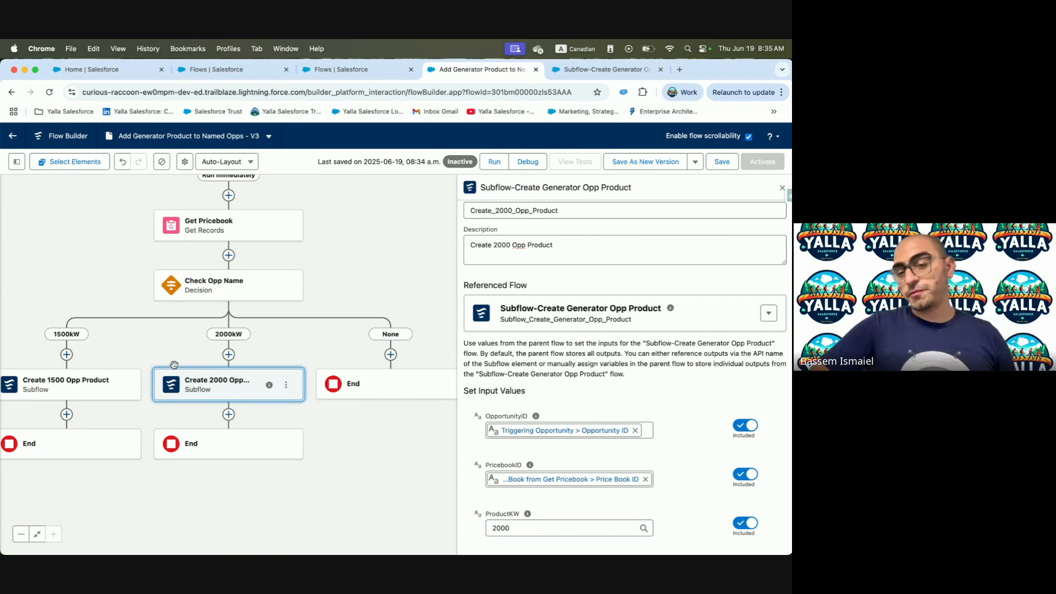
{"action": "left_click", "coordinate": [719, 161]}
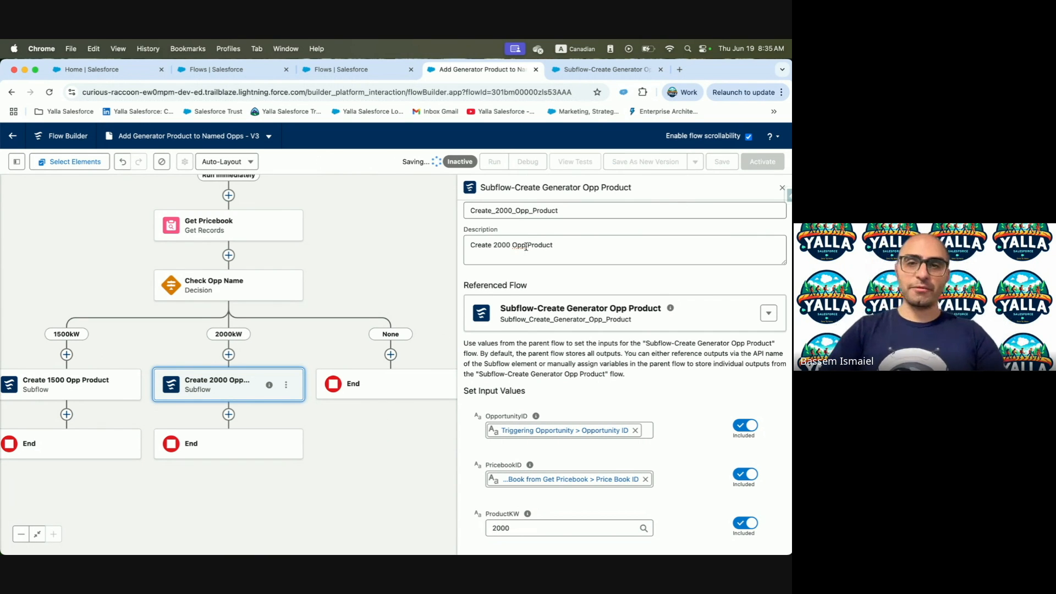
Read the Trailhead instructions for the new outcome in the Check Opp Name decision
{"action": "key", "text": "ctrl+Left"}
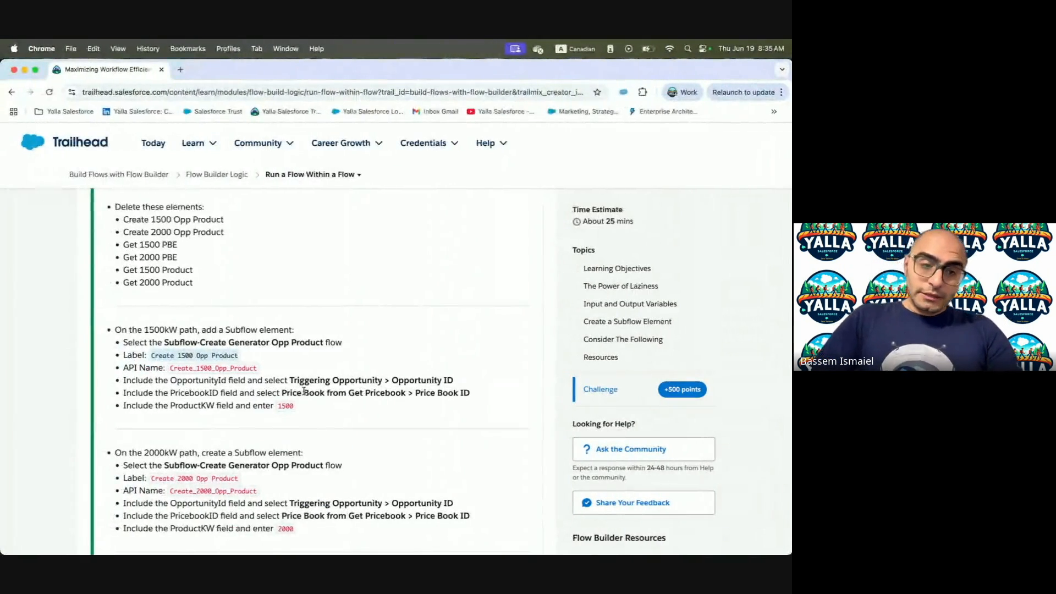
{"action": "scroll", "coordinate": [304, 391], "scroll_direction": "down", "scroll_amount": 1}
{"action": "scroll", "coordinate": [303, 391], "scroll_direction": "down", "scroll_amount": 2}
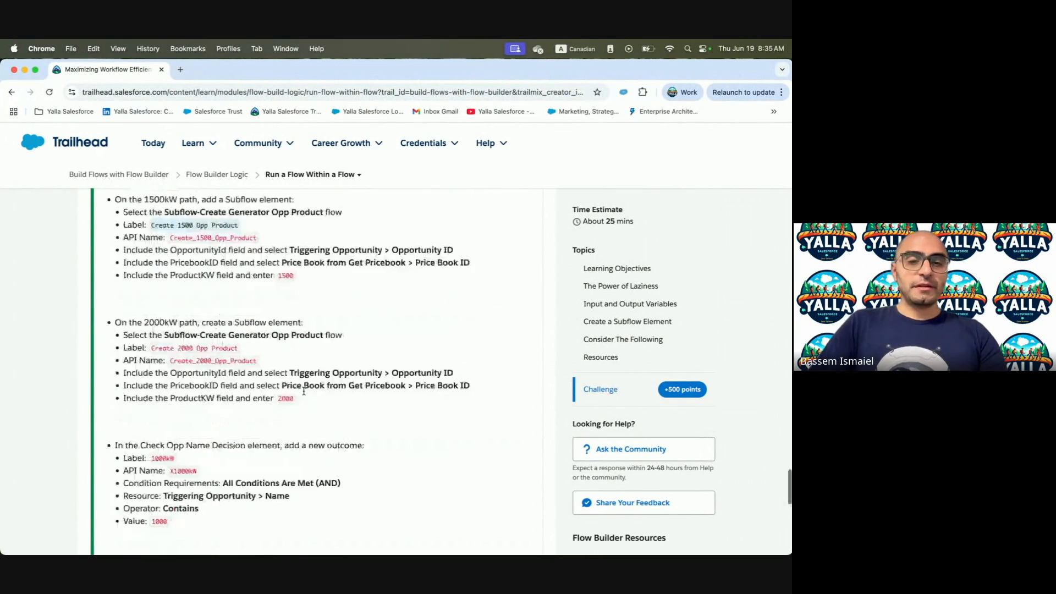
{"action": "scroll", "coordinate": [304, 391], "scroll_direction": "down", "scroll_amount": 1}
{"action": "scroll", "coordinate": [303, 391], "scroll_direction": "up", "scroll_amount": 1}
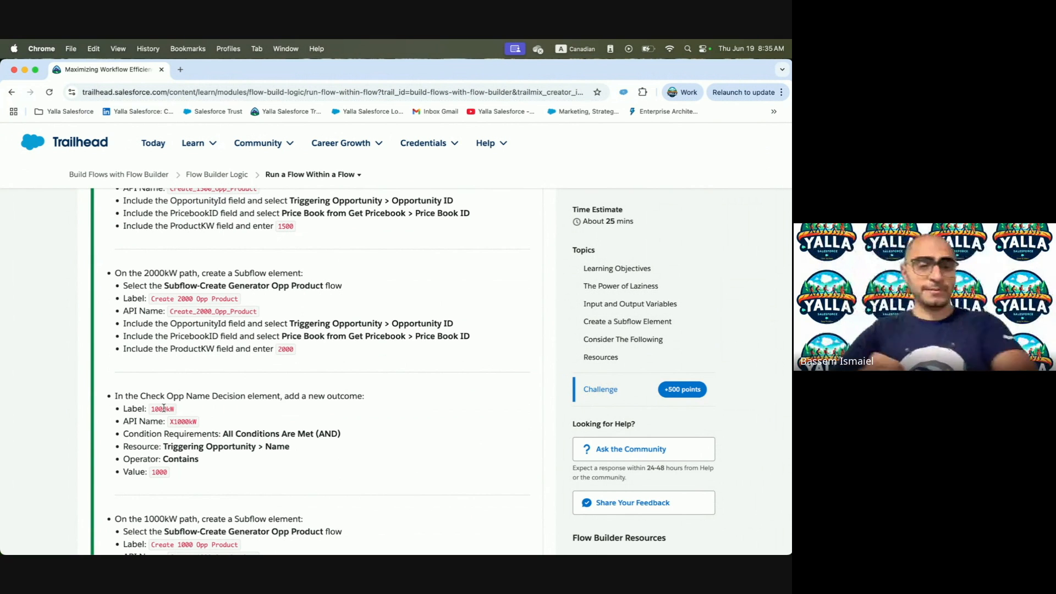
Add a new outcome to the Check Opp Name decision with label 1000kW and API name X1000kW
{"action": "scroll", "coordinate": [163, 407], "scroll_direction": "down", "scroll_amount": 2}
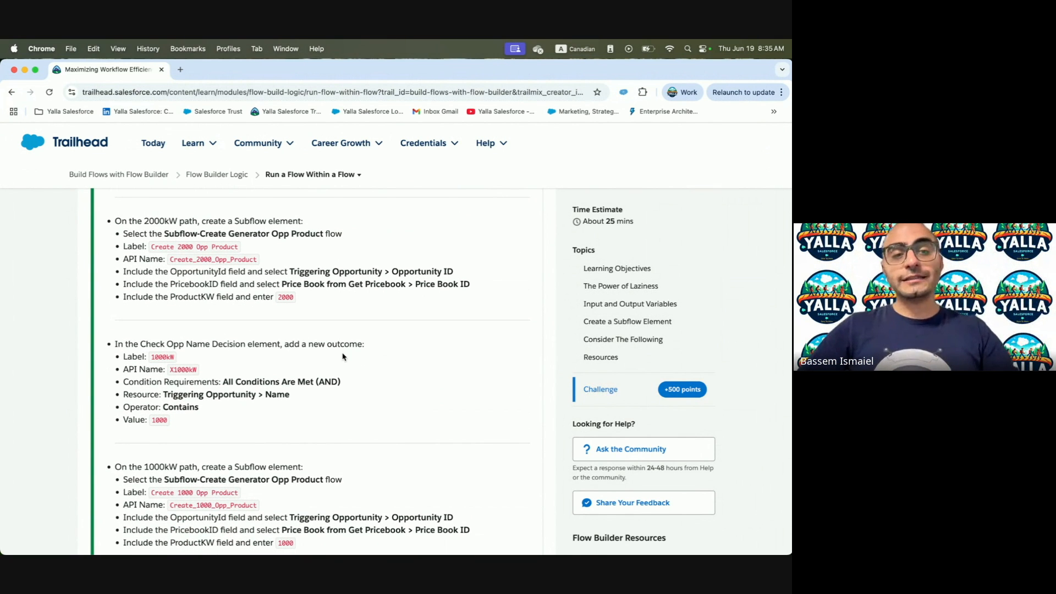
{"action": "double_click", "coordinate": [155, 356]}
{"action": "key", "text": "ctrl+Right"}
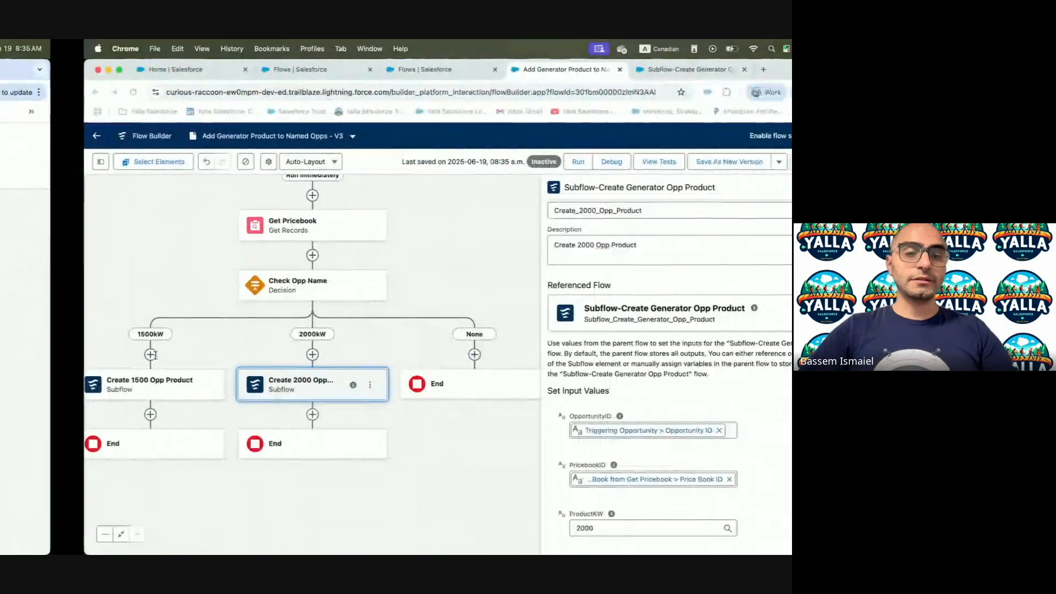
{"action": "left_click", "coordinate": [241, 295]}
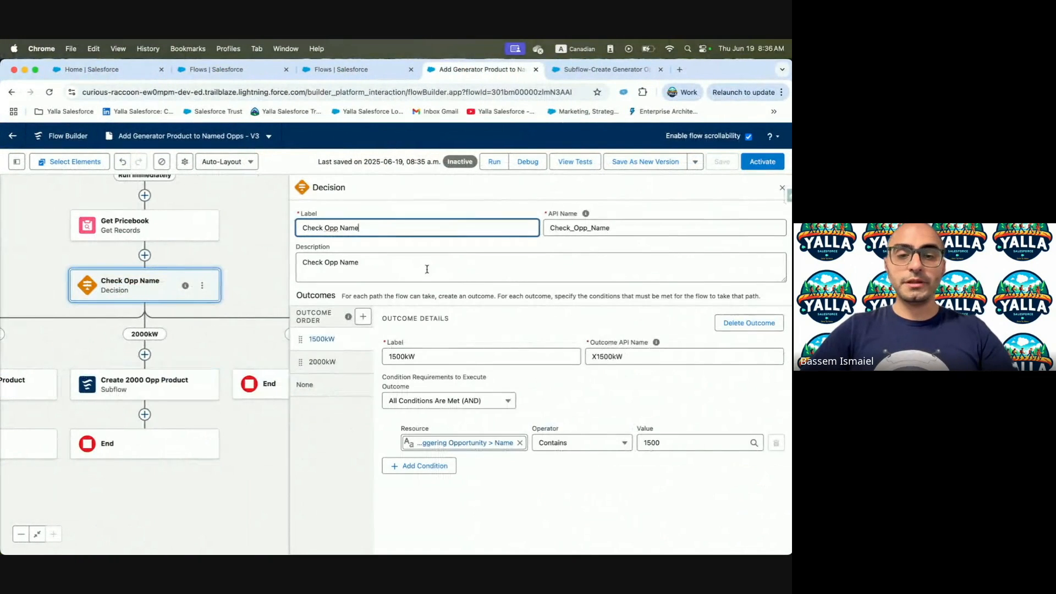
{"action": "left_click", "coordinate": [363, 316]}
{"action": "key", "text": "super+v"}
{"action": "key", "text": "Tab"}
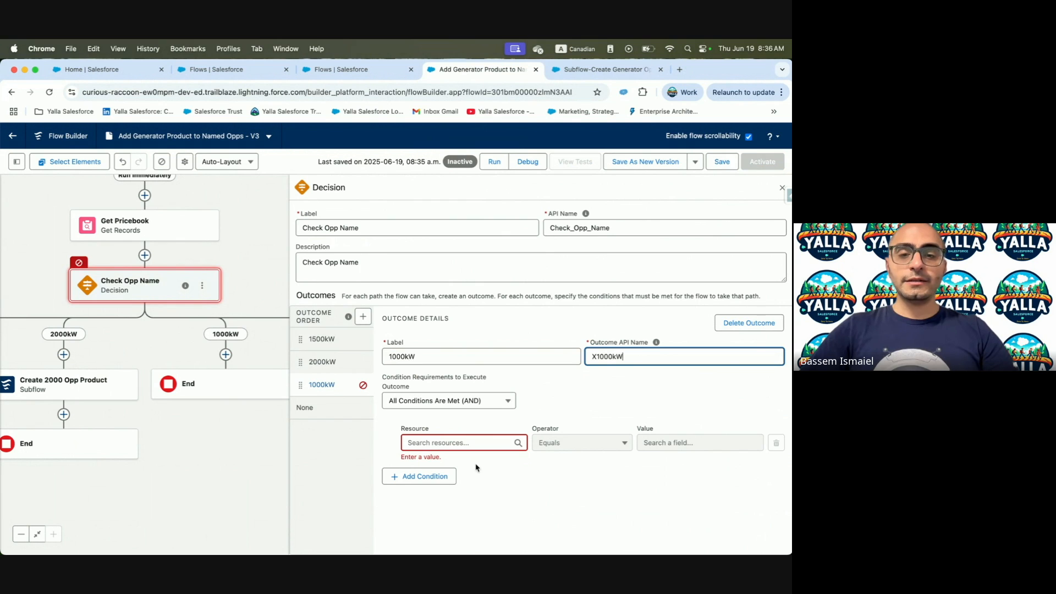
Set the 1000kW outcome's condition resource to Triggering Opportunity > Name
{"action": "left_click", "coordinate": [323, 361]}
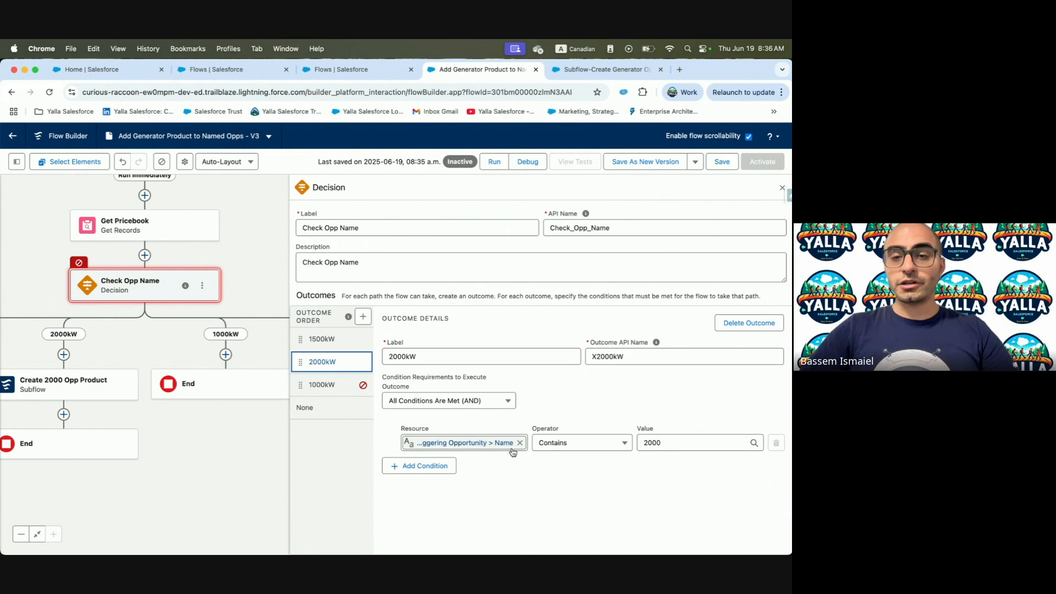
{"action": "left_click", "coordinate": [322, 385]}
{"action": "left_click", "coordinate": [465, 443]}
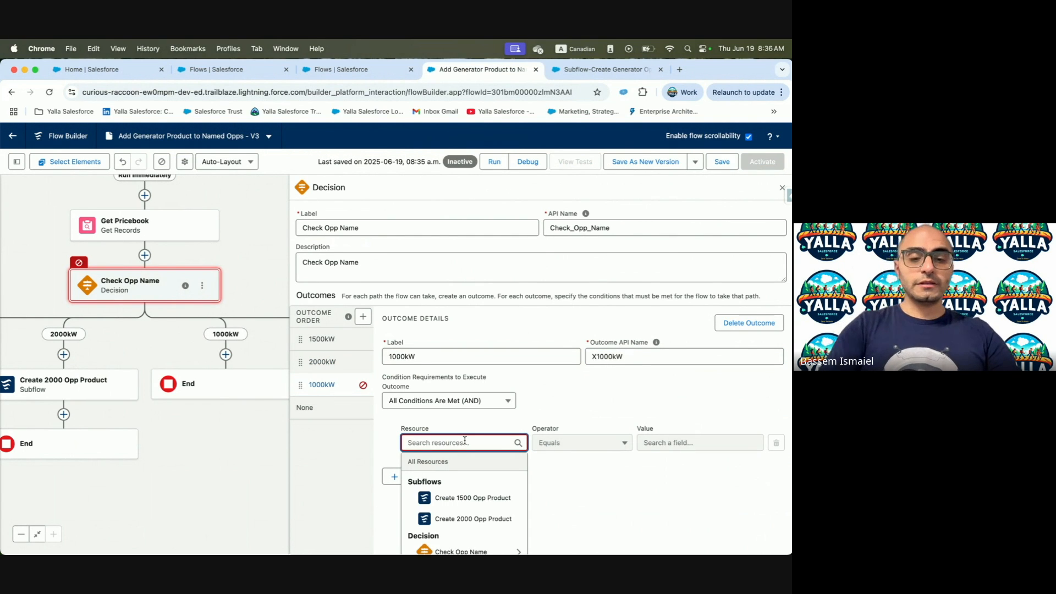
{"action": "type", "text": "Trigge"}
{"action": "left_click", "coordinate": [483, 496]}
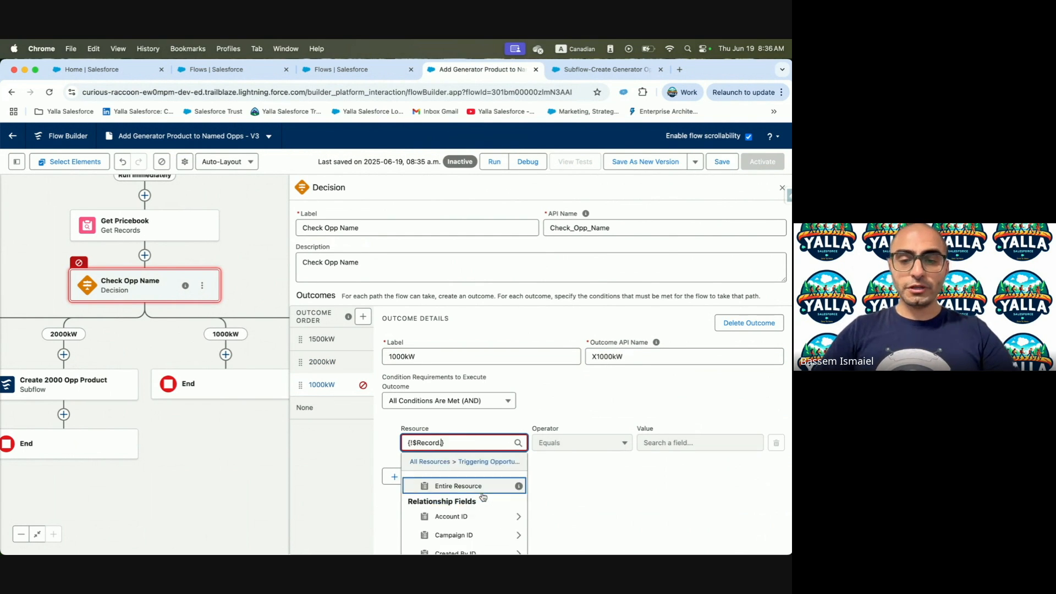
{"action": "type", "text": "Name"}
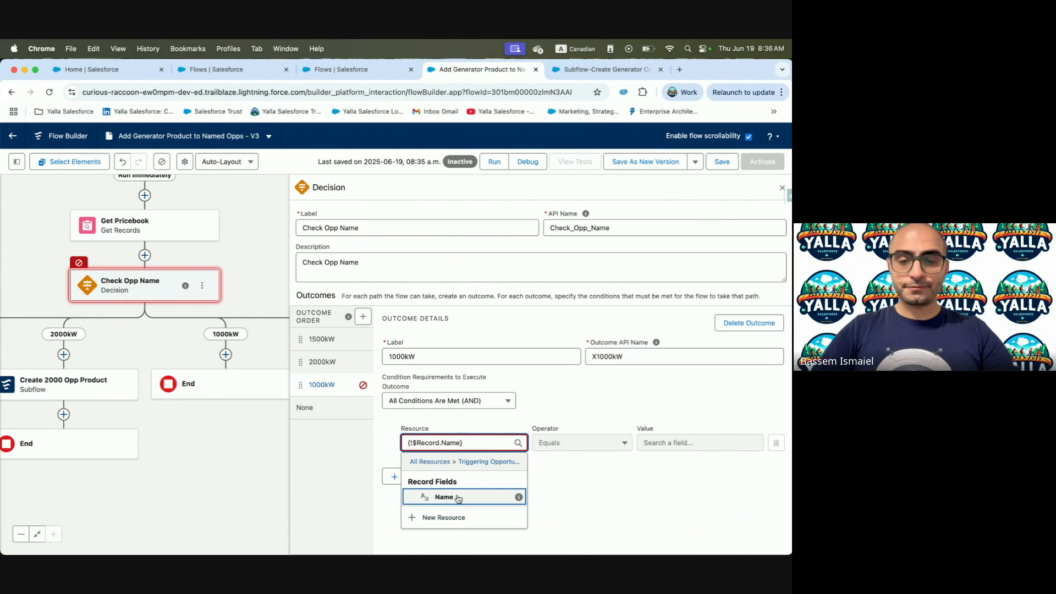
{"action": "left_click", "coordinate": [458, 497]}
Complete the 1000kW condition with the operator Contains and the value 1000, and close the decision element
{"action": "left_click", "coordinate": [560, 442]}
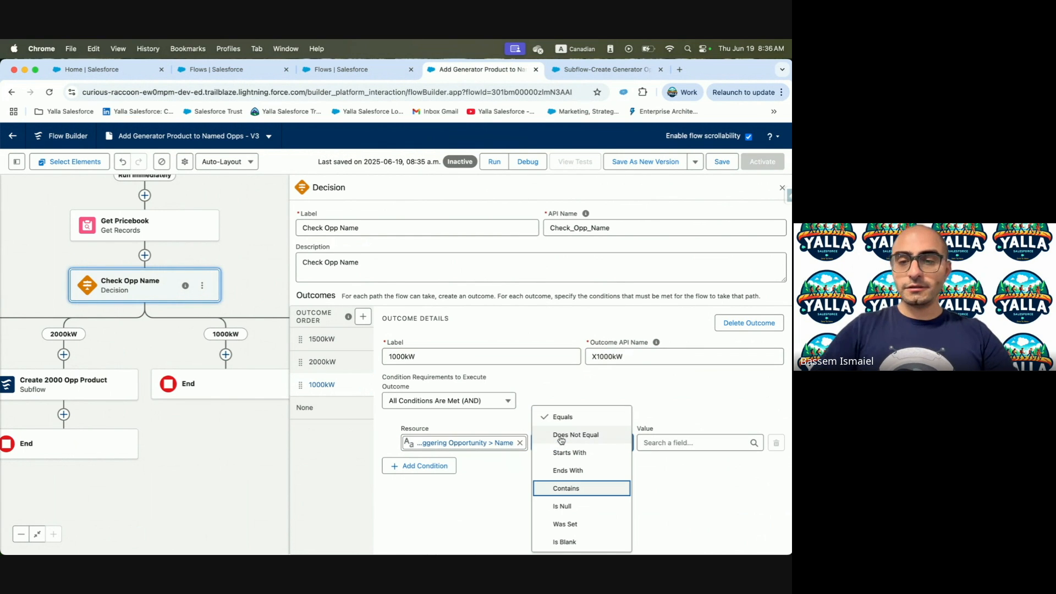
{"action": "left_click", "coordinate": [566, 489]}
{"action": "left_click", "coordinate": [704, 444]}
{"action": "type", "text": "10000"}
{"action": "key", "text": "BackSpace"}
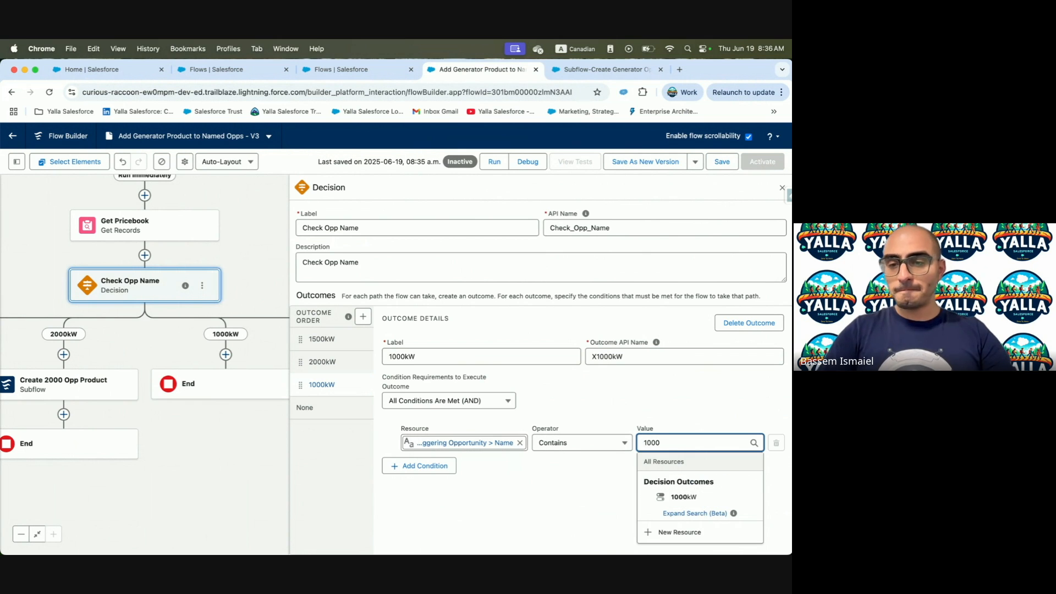
{"action": "left_click", "coordinate": [180, 465]}
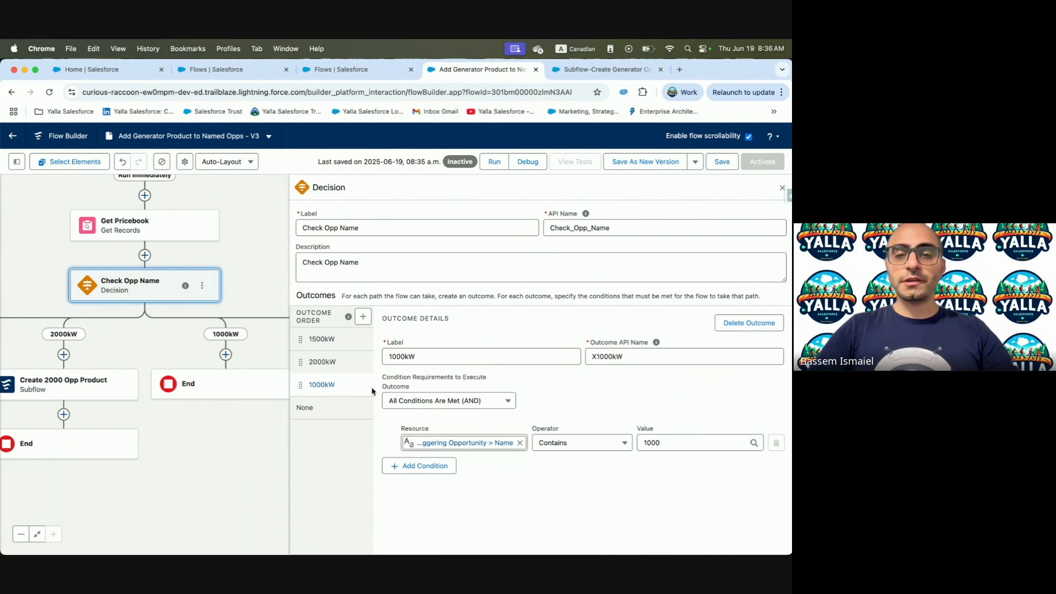
{"action": "left_click", "coordinate": [308, 407]}
{"action": "left_click", "coordinate": [780, 190]}
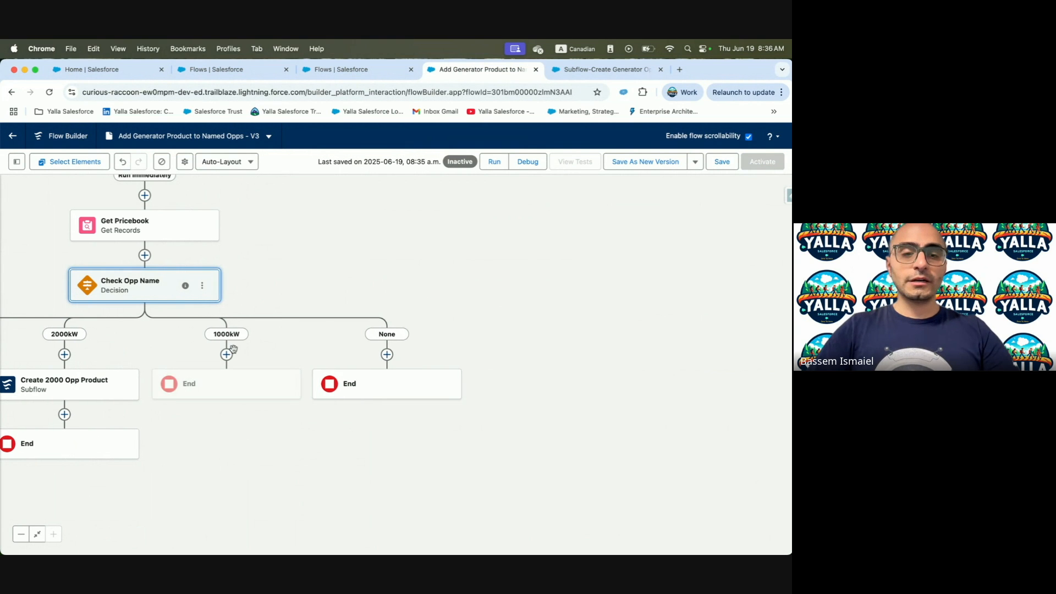
Duplicate the Create 2000 Opp Product subflow element onto the 1000kW path
{"action": "left_click", "coordinate": [121, 384]}
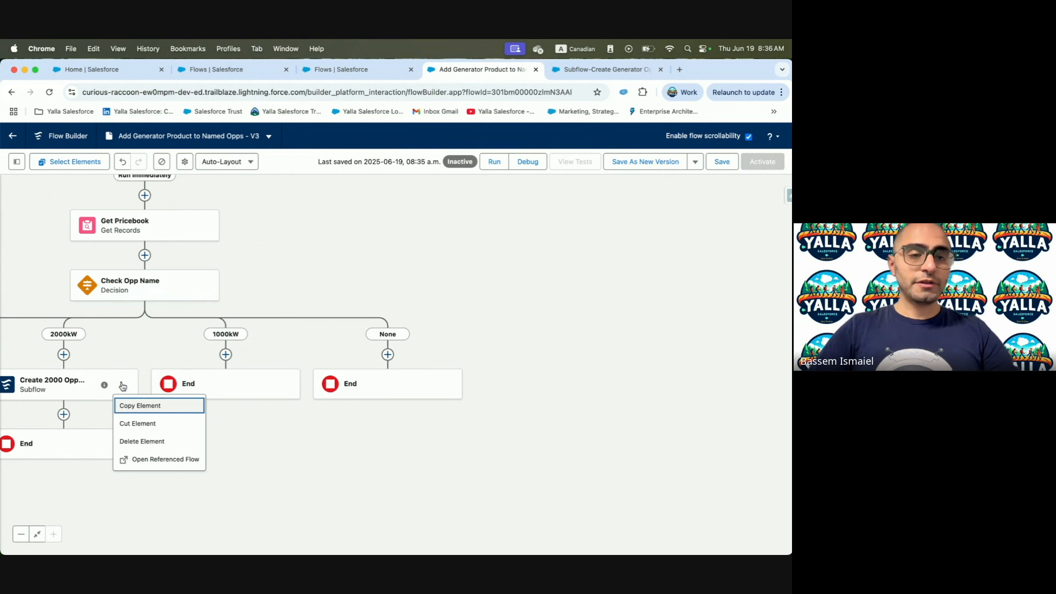
{"action": "left_click", "coordinate": [168, 406]}
{"action": "left_click", "coordinate": [226, 354]}
{"action": "left_click", "coordinate": [212, 433]}
Change the copied subflow's label and description to Create 1000 Opp Product and its API name to Create_1000_Opp_Product
{"action": "key", "text": "ctrl+Left"}
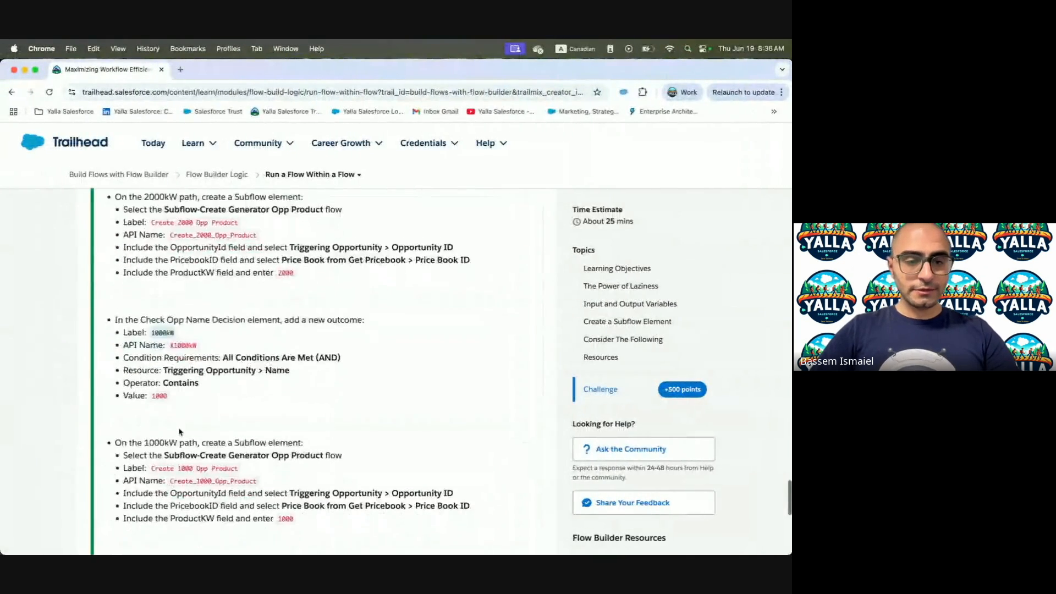
{"action": "scroll", "coordinate": [179, 432], "scroll_direction": "down", "scroll_amount": 5}
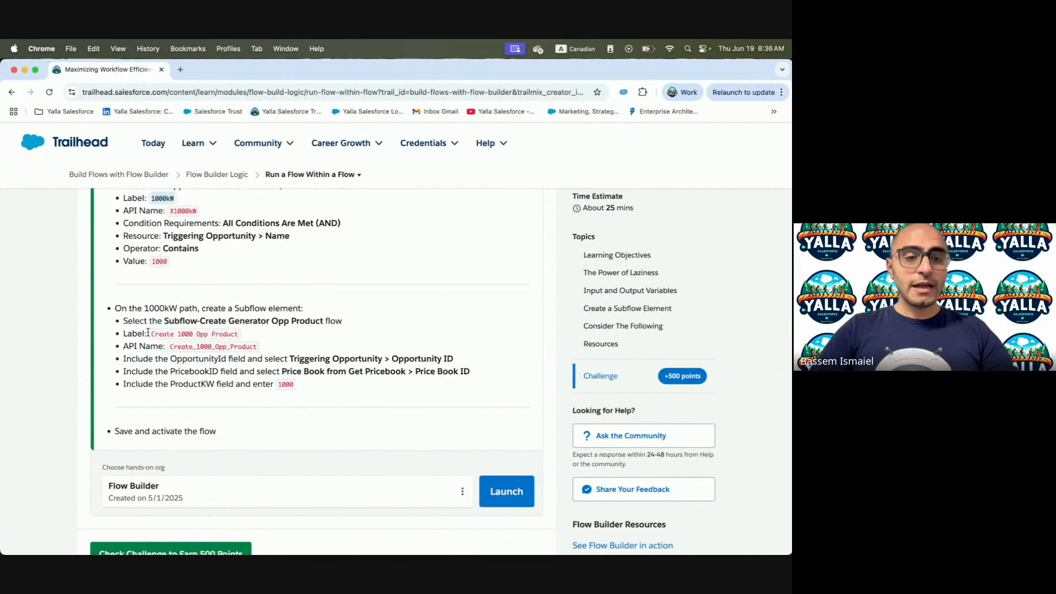
{"action": "left_click_drag", "start_coordinate": [152, 335], "coordinate": [184, 334]}
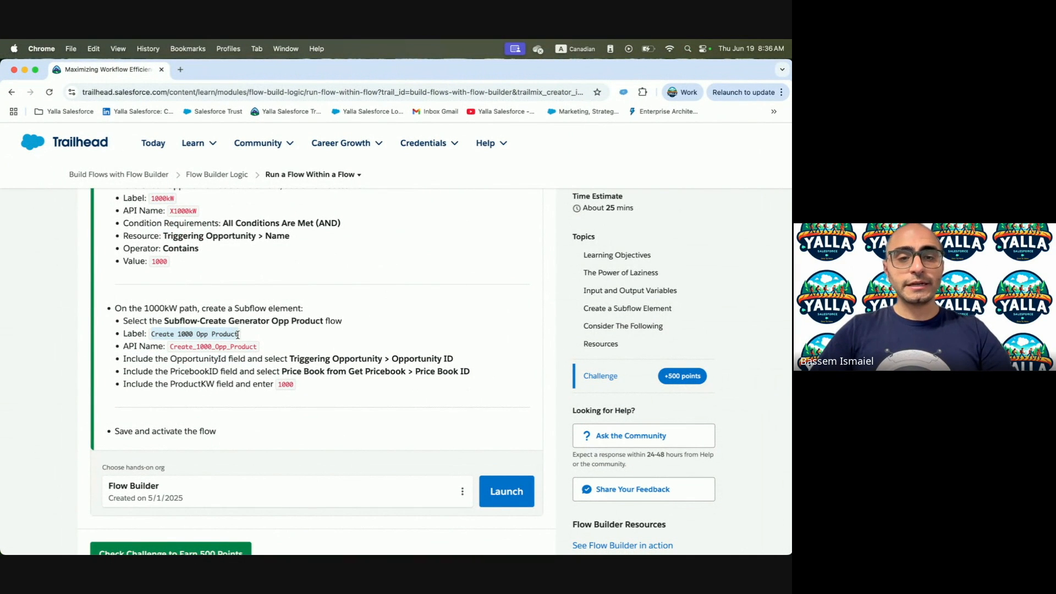
{"action": "key", "text": "ctrl+Right"}
{"action": "left_click", "coordinate": [203, 388]}
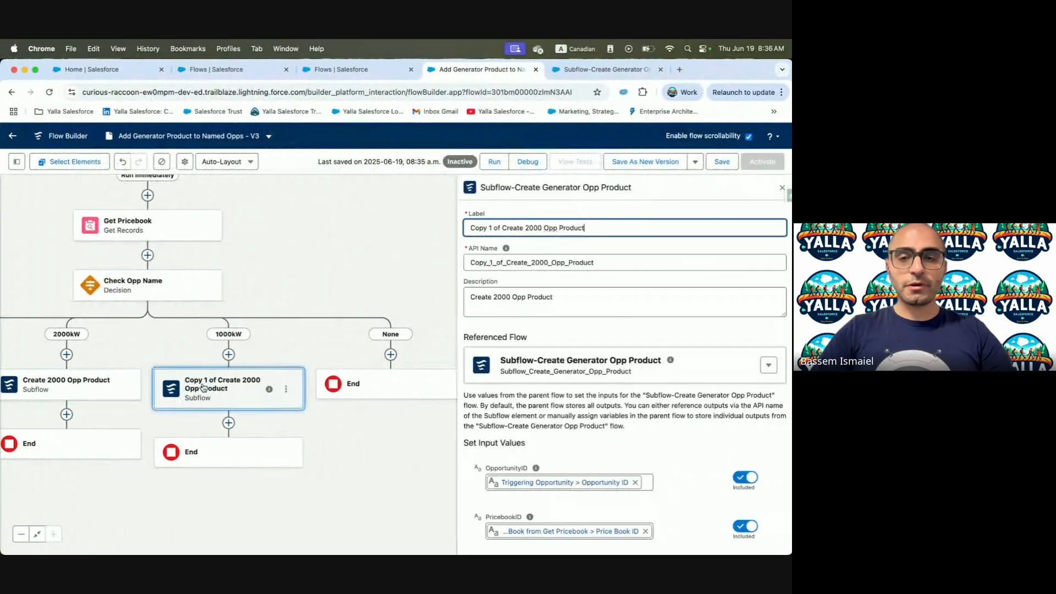
{"action": "triple_click", "coordinate": [558, 262]}
{"action": "key", "text": "BackSpace"}
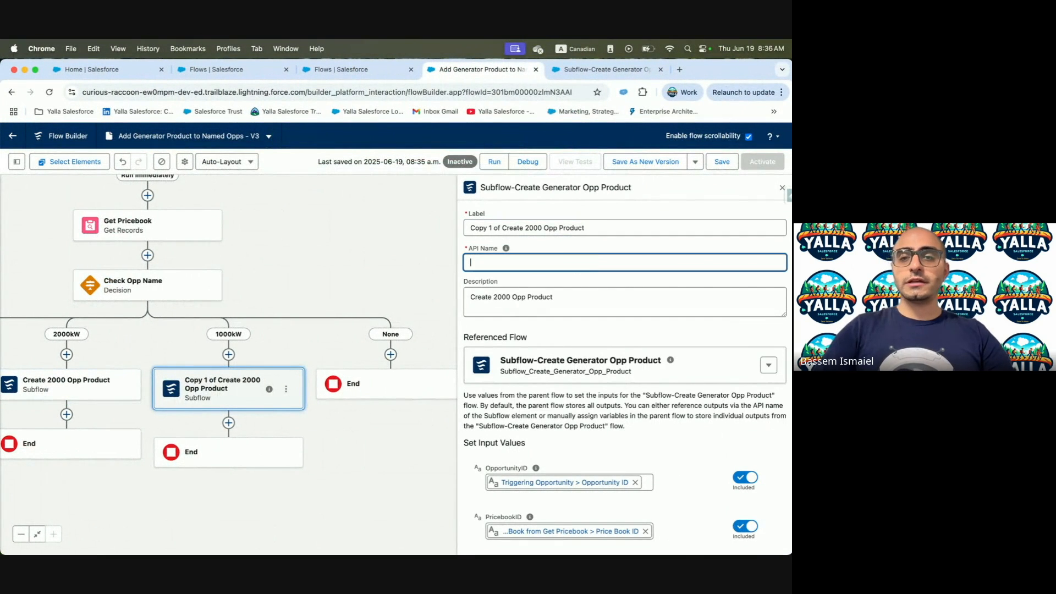
{"action": "double_click", "coordinate": [576, 228]}
{"action": "key", "text": "super+a"}
{"action": "key", "text": "super+v"}
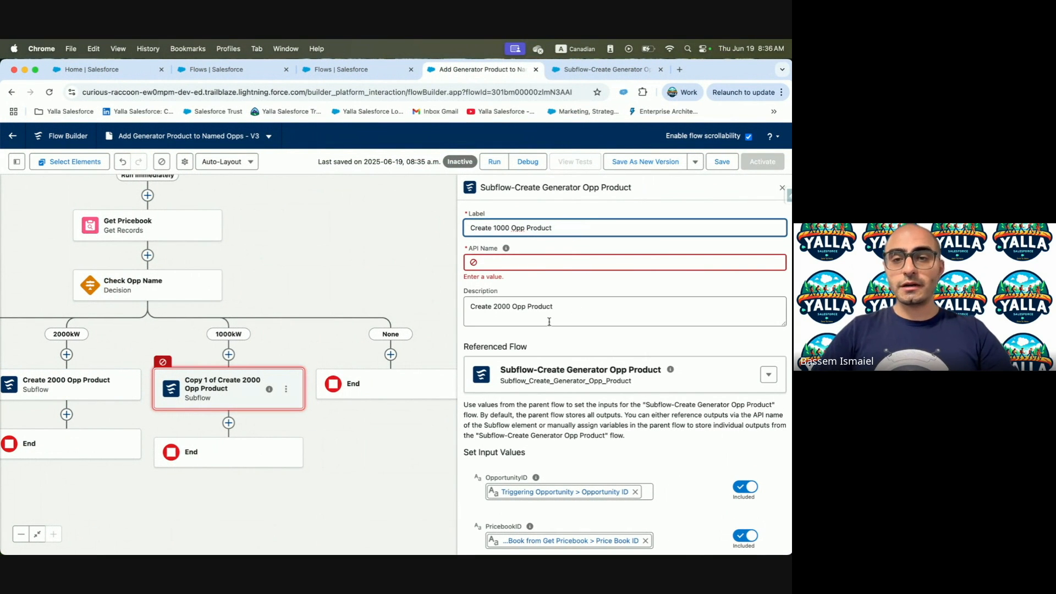
{"action": "triple_click", "coordinate": [549, 311]}
{"action": "key", "text": "super+v"}
Set the 1000kW subflow's ProductKW input to 1000 and save the flow
{"action": "scroll", "coordinate": [604, 360], "scroll_direction": "down", "scroll_amount": 2}
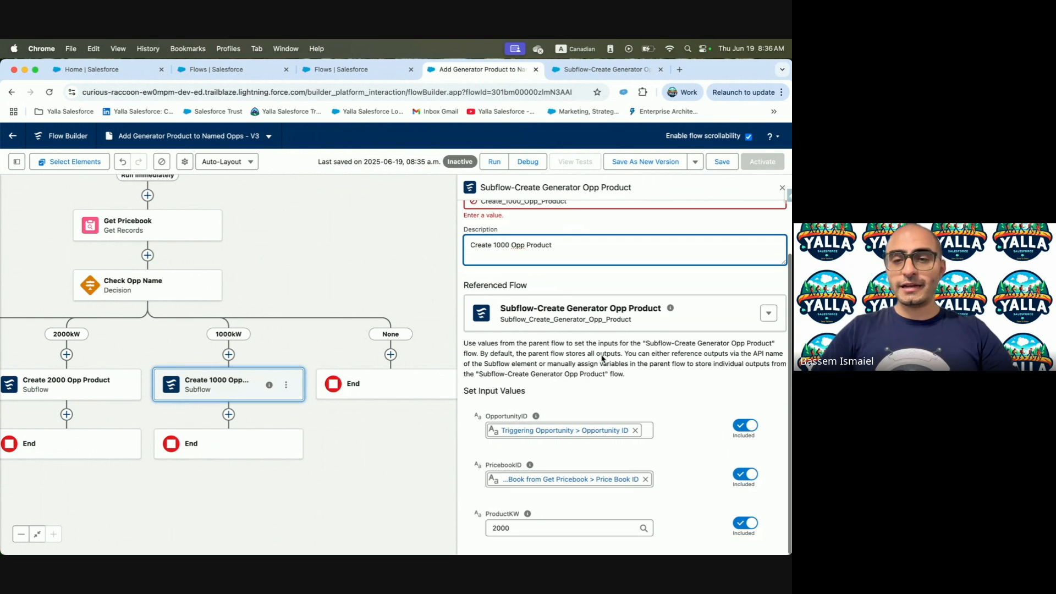
{"action": "left_click", "coordinate": [587, 529]}
{"action": "type", "text": "1000"}
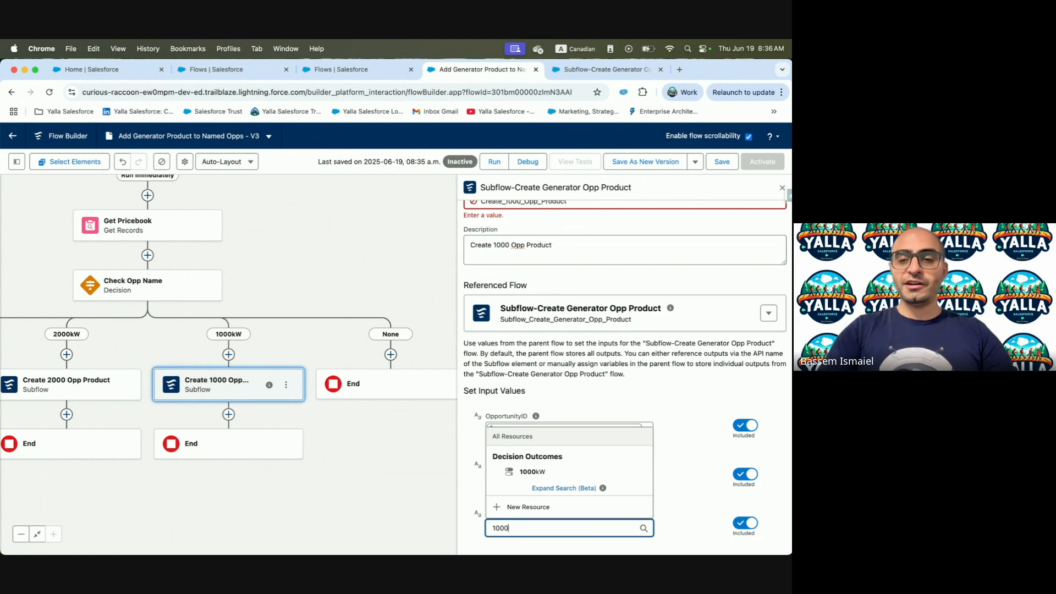
{"action": "left_click", "coordinate": [727, 160]}
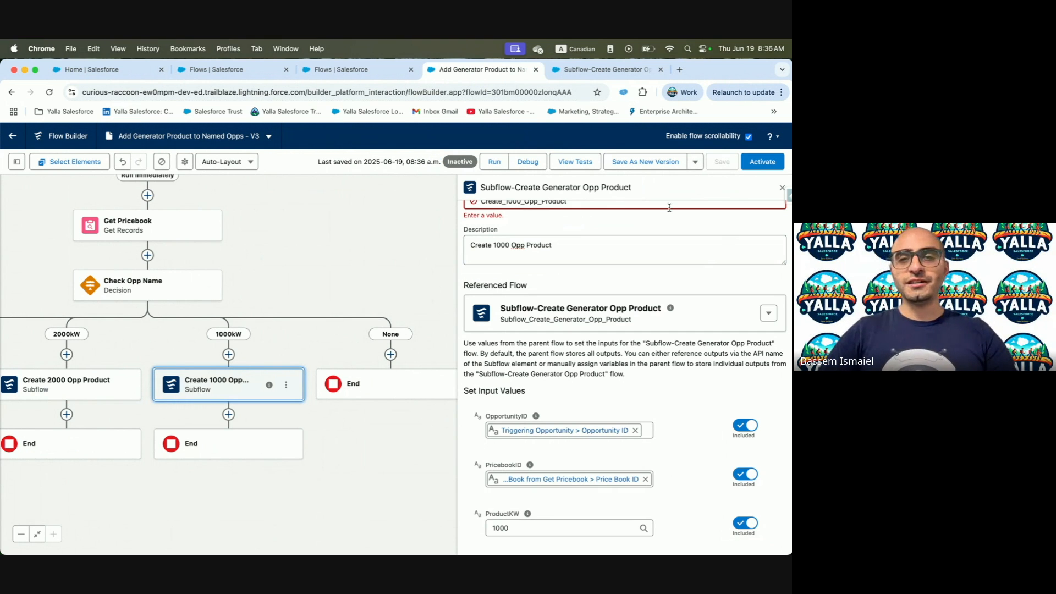
Recheck the 1000kW subflow's API name and activate the flow
{"action": "scroll", "coordinate": [660, 216], "scroll_direction": "up", "scroll_amount": 2}
{"action": "left_click", "coordinate": [478, 262]}
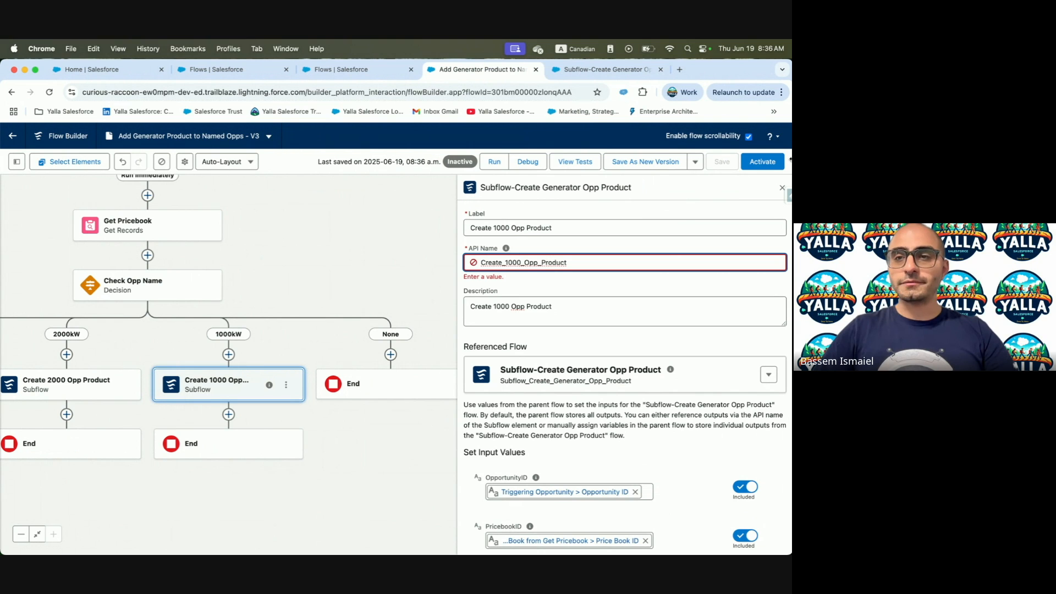
{"action": "left_click", "coordinate": [763, 161]}
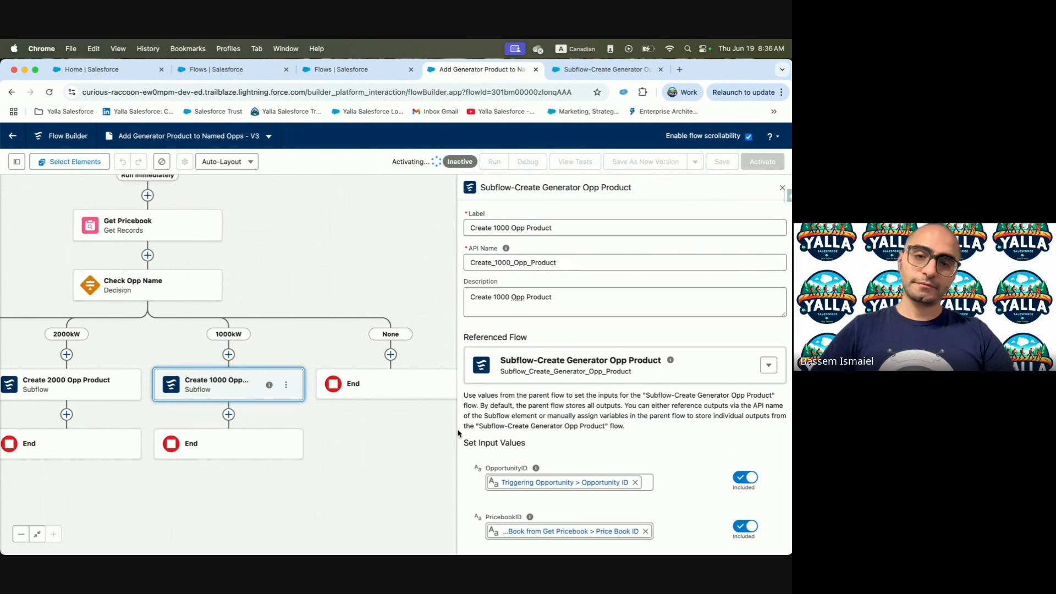
Submit the Run a Flow Within a Flow challenge for checking in Trailhead and continue to the next unit
{"action": "key", "text": "ctrl+Left"}
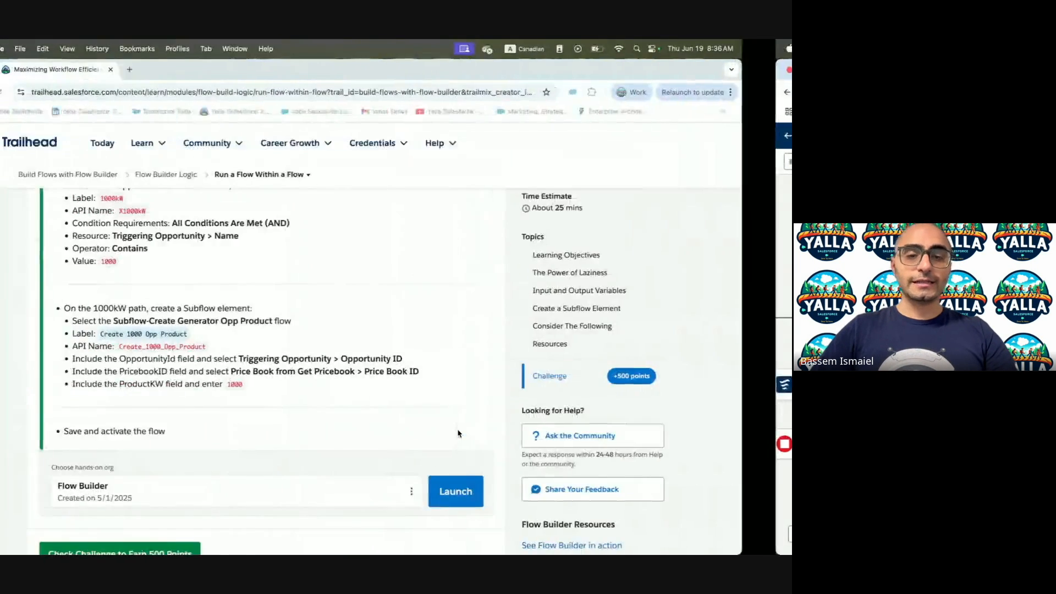
{"action": "scroll", "coordinate": [439, 477], "scroll_direction": "down", "scroll_amount": 2}
{"action": "left_click", "coordinate": [183, 477]}
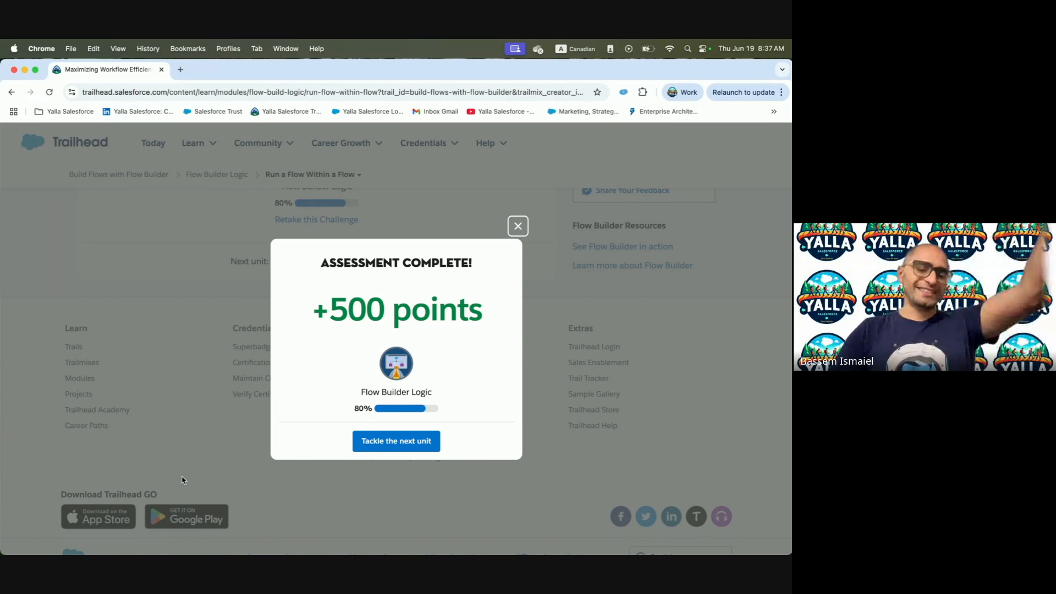
{"action": "left_click", "coordinate": [401, 440]}
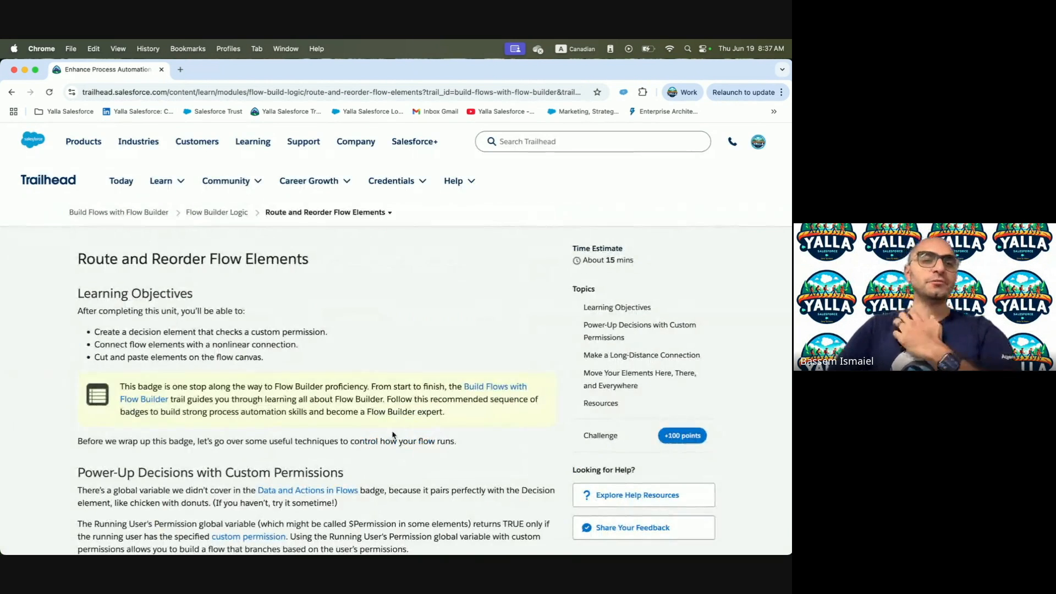
Read the Route and Reorder Flow Elements unit's section on using custom permissions in decisions
{"action": "scroll", "coordinate": [365, 370], "scroll_direction": "down", "scroll_amount": 2}
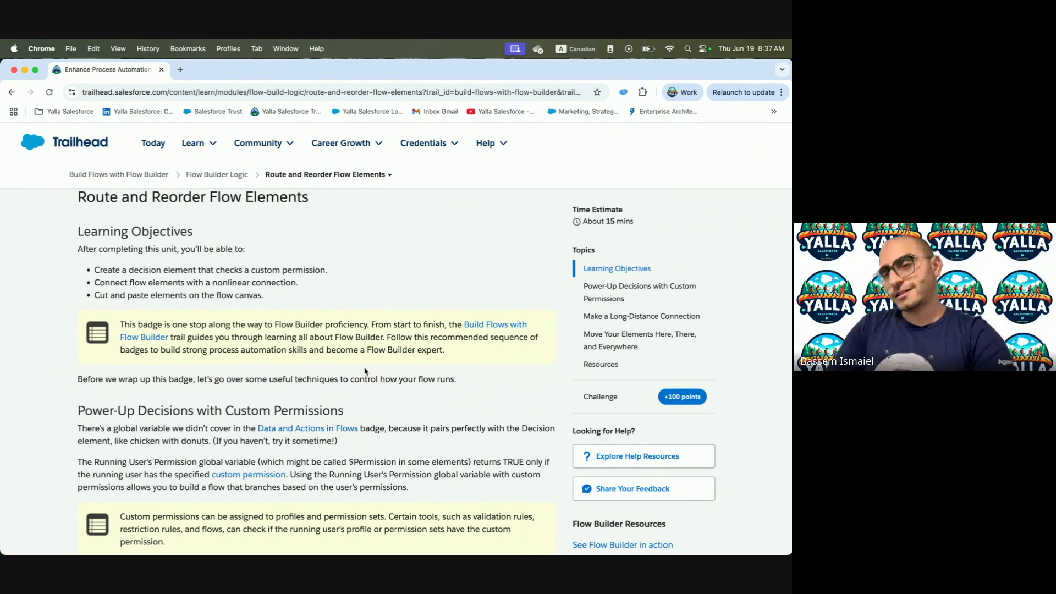
{"action": "scroll", "coordinate": [365, 372], "scroll_direction": "down", "scroll_amount": 2}
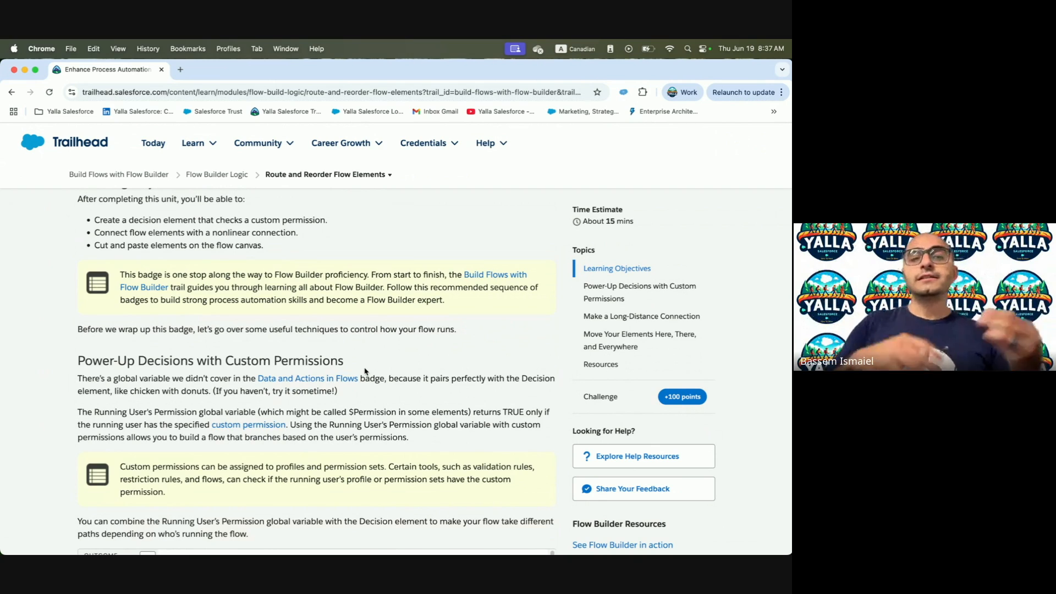
{"action": "scroll", "coordinate": [365, 372], "scroll_direction": "down", "scroll_amount": 5}
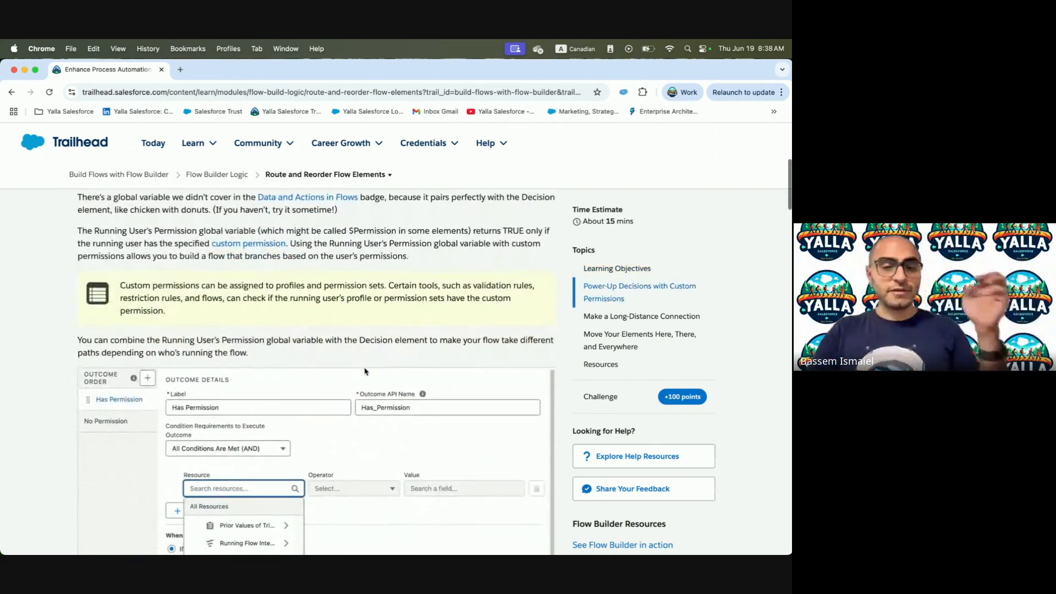
{"action": "scroll", "coordinate": [365, 372], "scroll_direction": "down", "scroll_amount": 5}
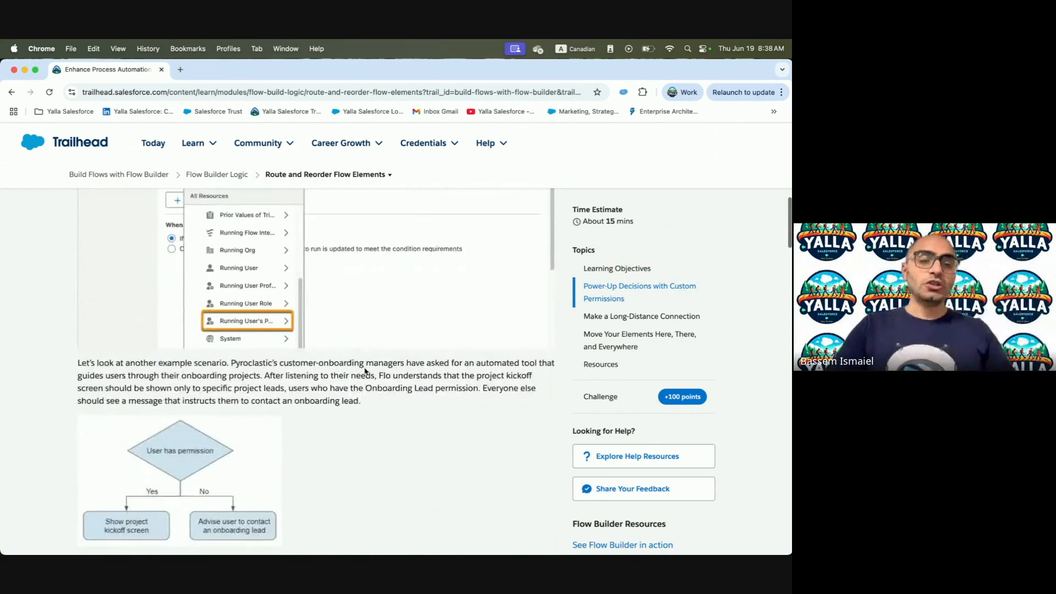
{"action": "scroll", "coordinate": [365, 372], "scroll_direction": "down", "scroll_amount": 2}
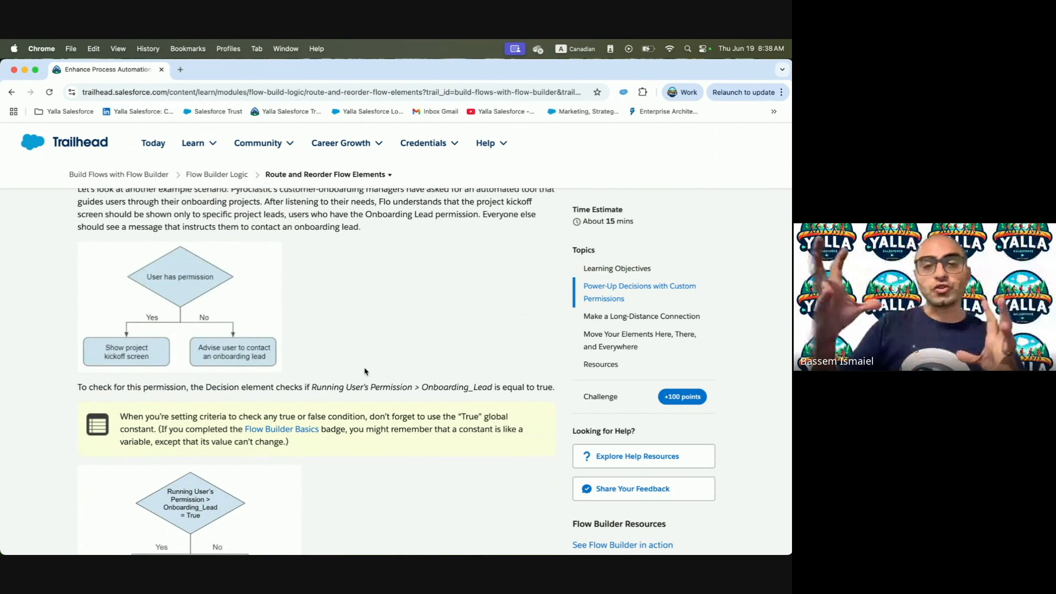
{"action": "left_click_drag", "start_coordinate": [421, 387], "coordinate": [485, 387]}
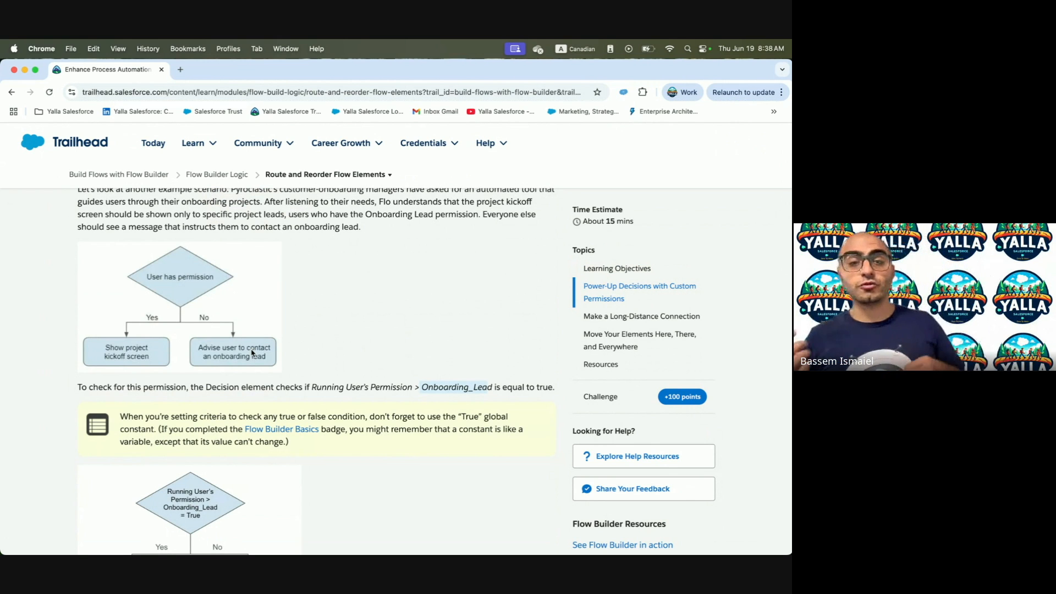
Switch to the Salesforce org and start a new custom permission in Setup
{"action": "key", "text": "ctrl+Right"}
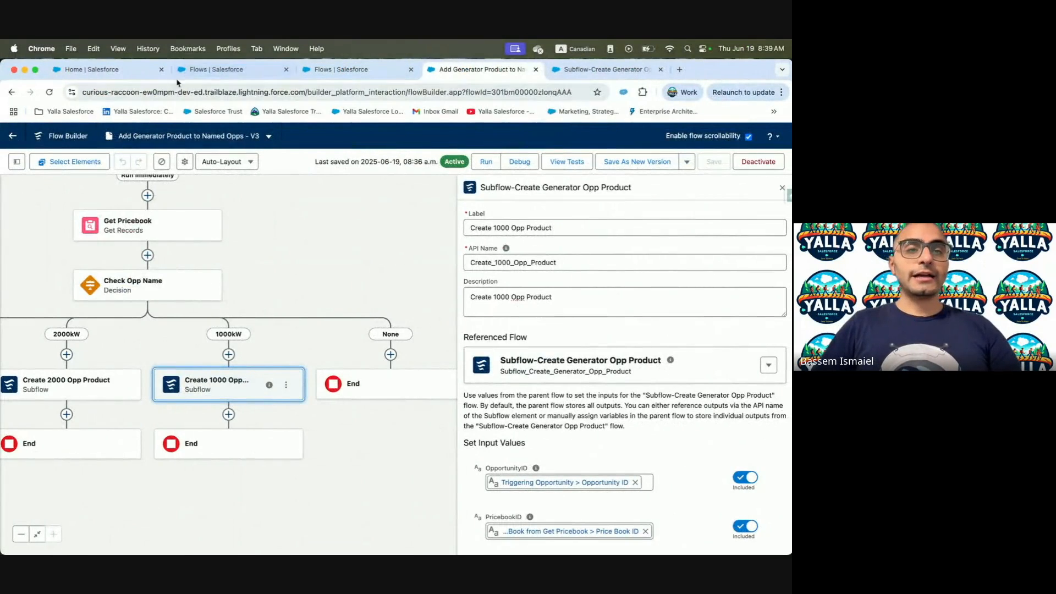
{"action": "left_click", "coordinate": [216, 69]}
{"action": "left_click", "coordinate": [89, 184]}
{"action": "type", "text": "Custom Pe"}
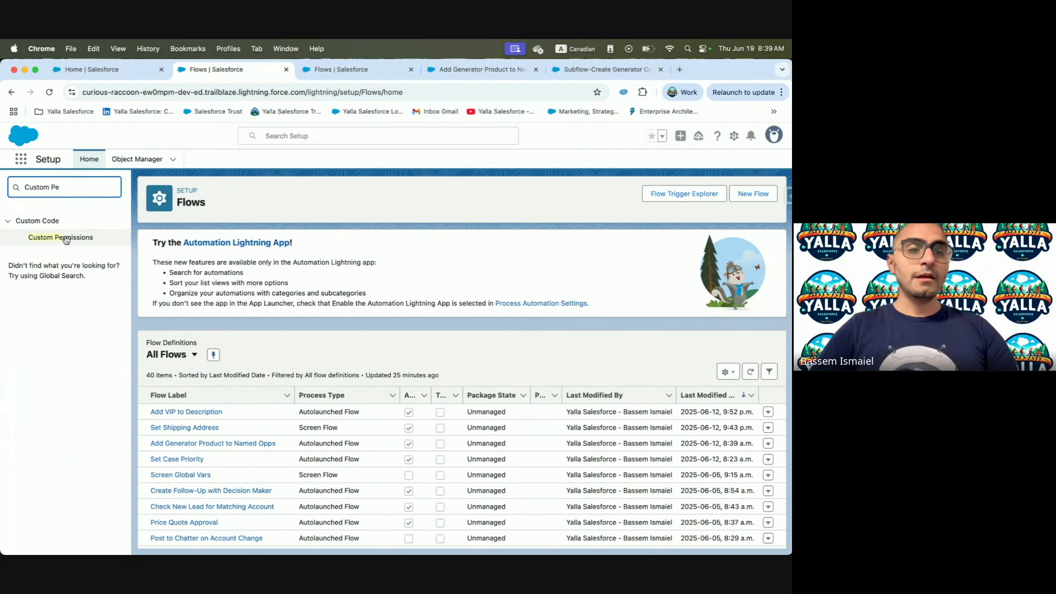
{"action": "left_click", "coordinate": [65, 239]}
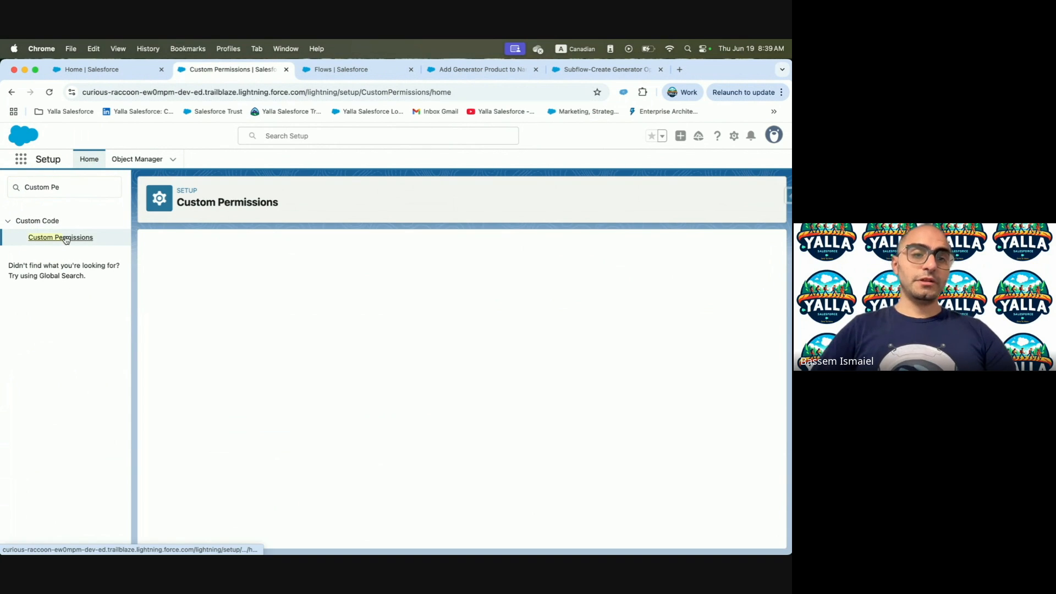
{"action": "left_click", "coordinate": [462, 294]}
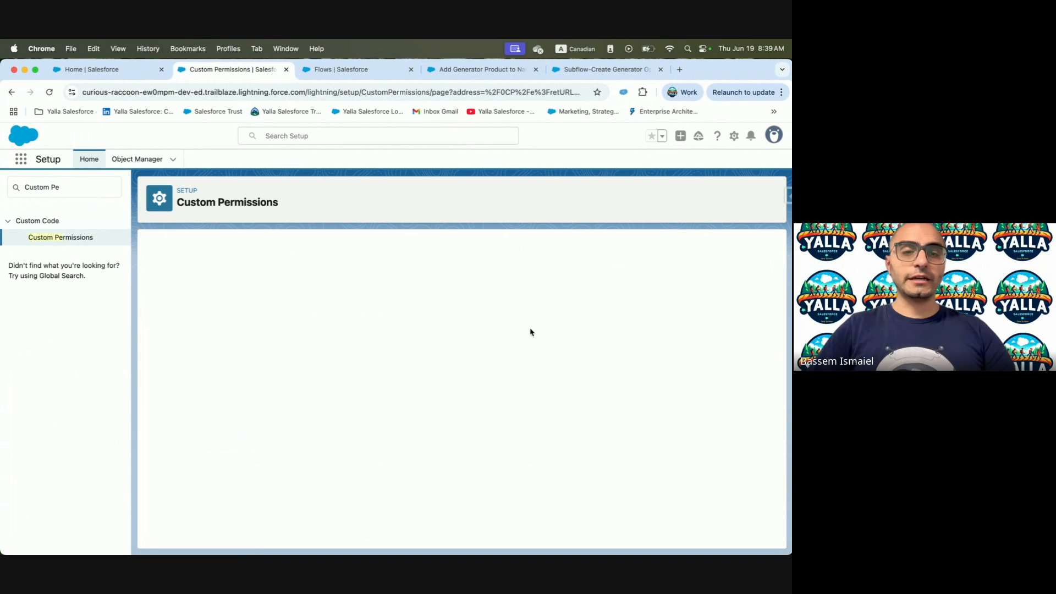
Copy Onboarding_Lead from the Trailhead unit, use it as the custom permission's label, name and description, and save
{"action": "key", "text": "ctrl+Left"}
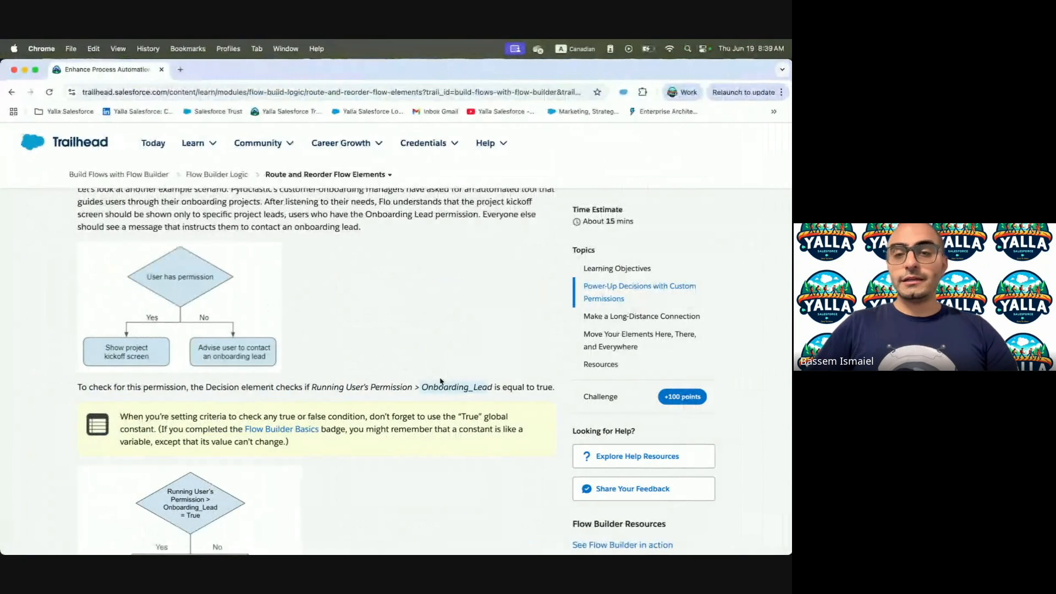
{"action": "left_click_drag", "start_coordinate": [423, 388], "coordinate": [493, 387]}
{"action": "key", "text": "super+c"}
{"action": "key", "text": "ctrl+Right"}
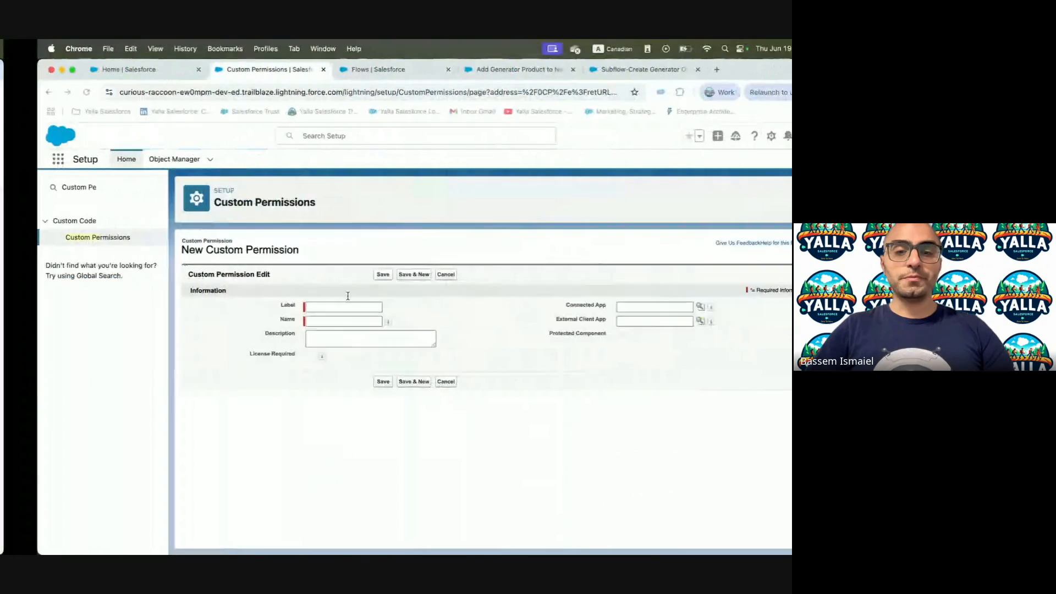
{"action": "left_click", "coordinate": [286, 306]}
{"action": "key", "text": "super+v"}
{"action": "left_click", "coordinate": [282, 321]}
{"action": "left_click", "coordinate": [330, 339]}
{"action": "key", "text": "super+v"}
{"action": "left_click", "coordinate": [344, 382]}
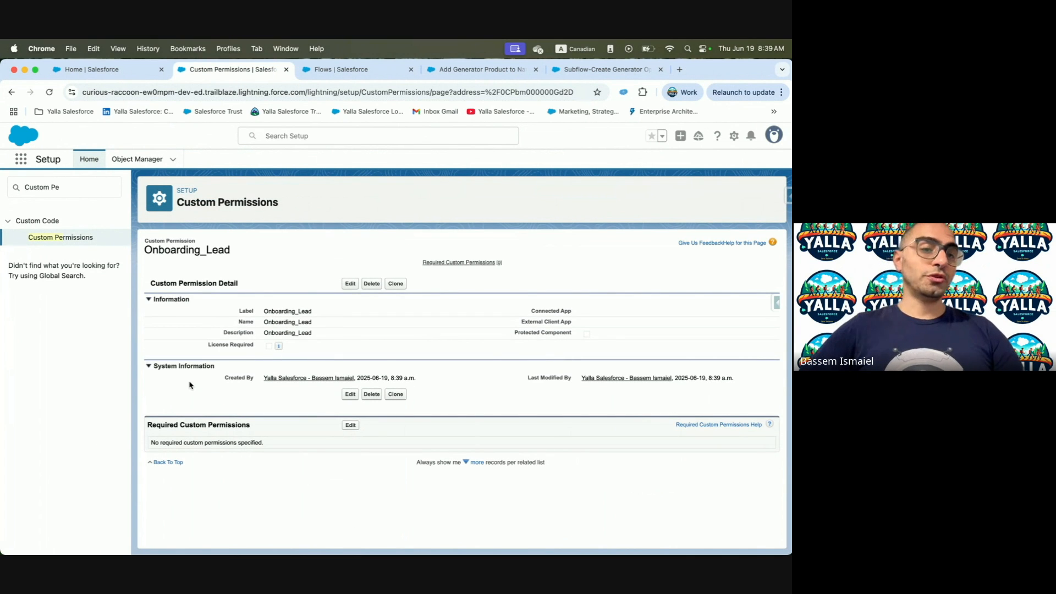
Create a permission set labelled Onboarding_Lead CP with the API name Onboarding_Lead_CP
{"action": "triple_click", "coordinate": [72, 184]}
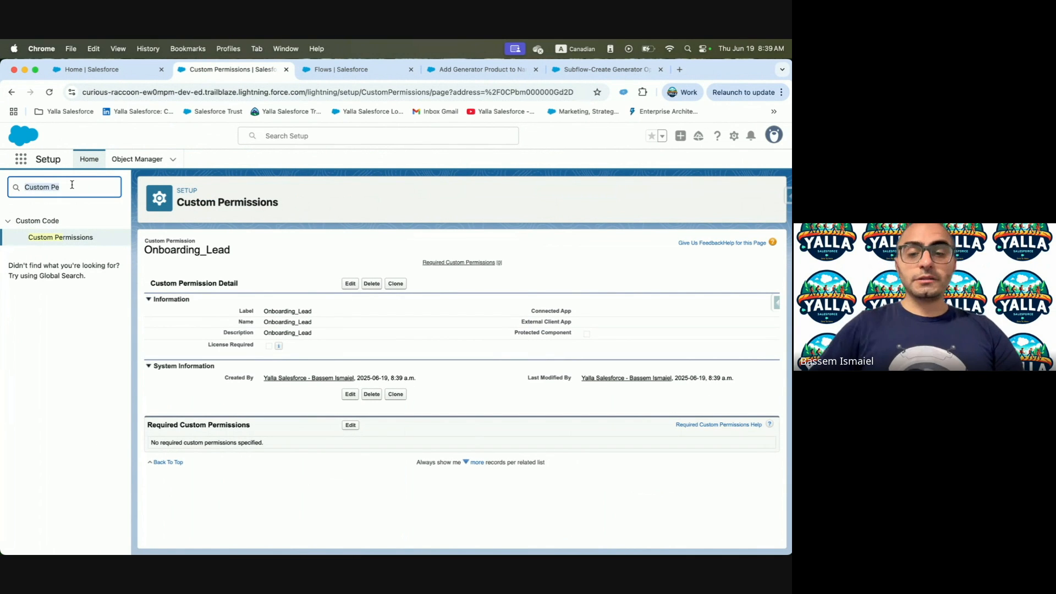
{"action": "type", "text": "Perm"}
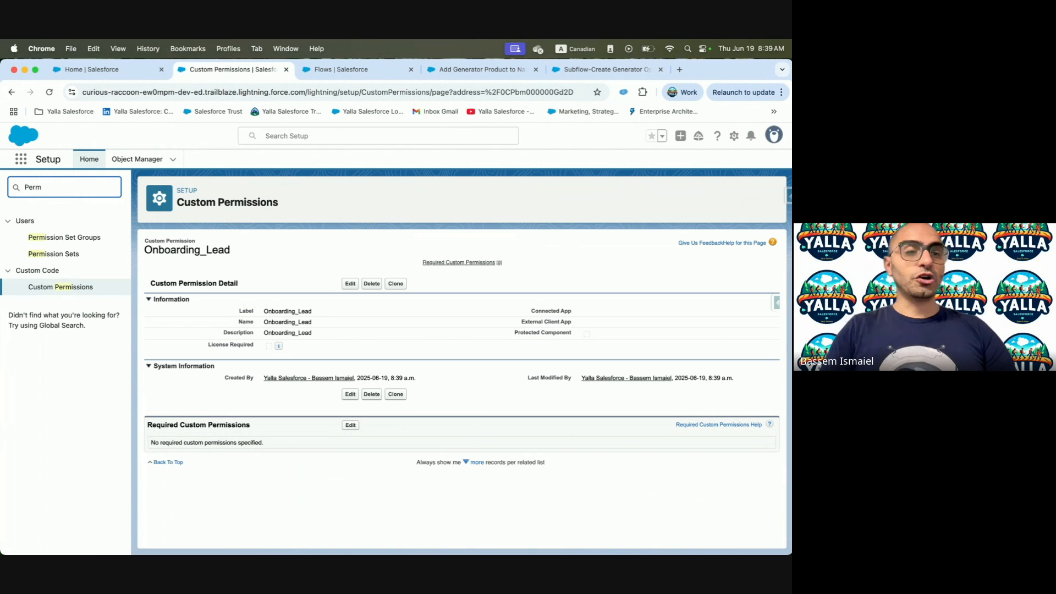
{"action": "left_click", "coordinate": [67, 254]}
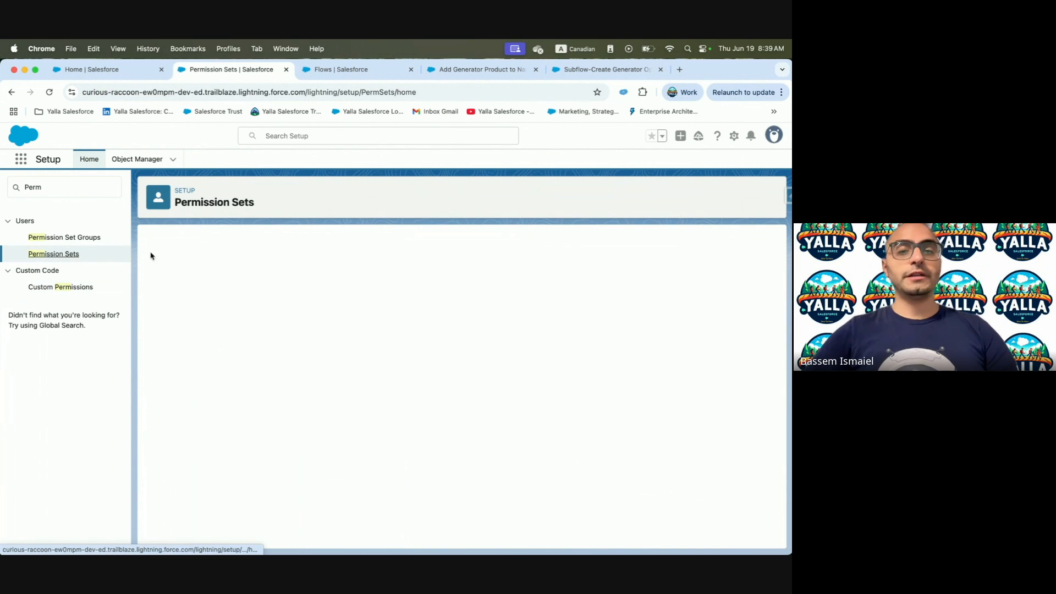
{"action": "left_click", "coordinate": [158, 304]}
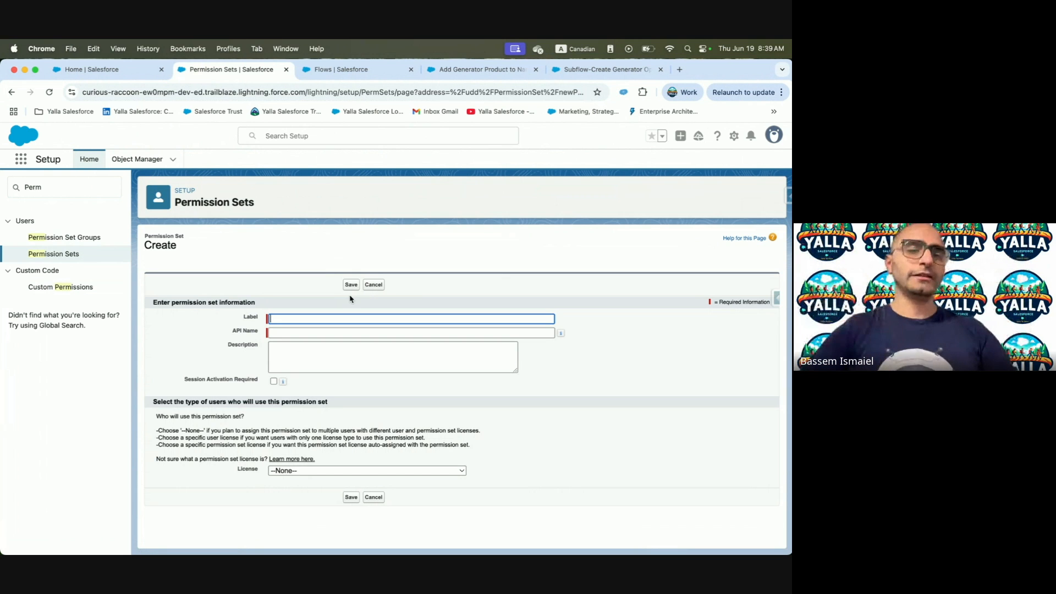
{"action": "left_click", "coordinate": [342, 317]}
{"action": "key", "text": "super+v"}
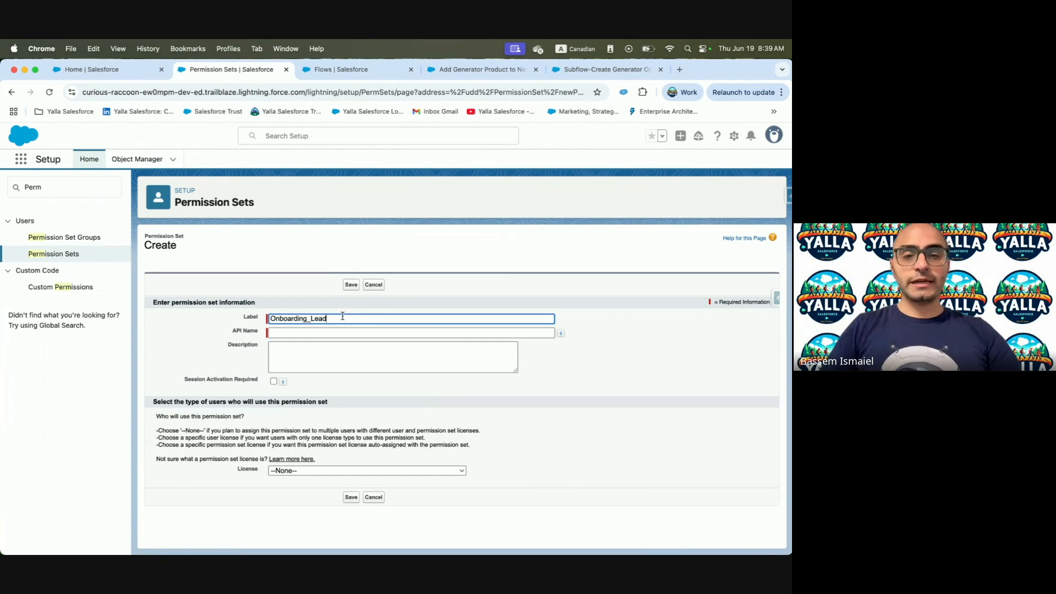
{"action": "type", "text": "CP"}
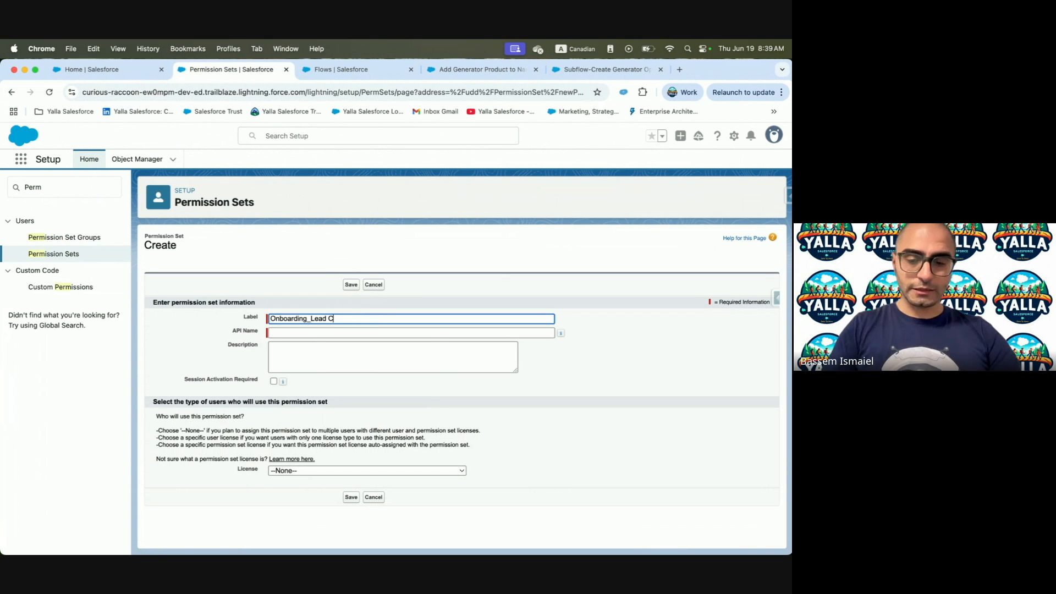
{"action": "left_click", "coordinate": [347, 330]}
{"action": "left_click", "coordinate": [342, 367]}
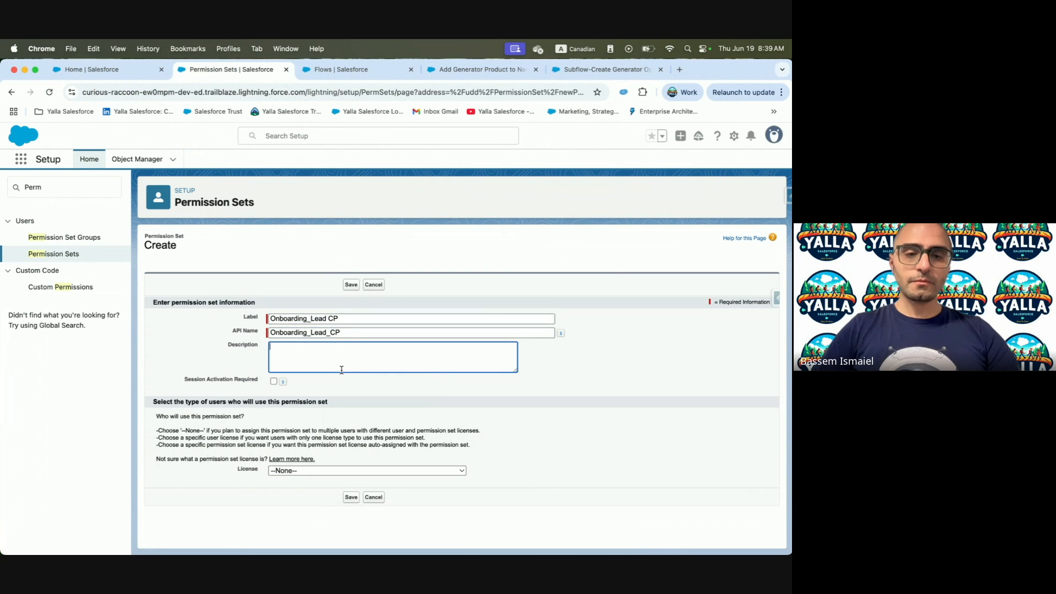
{"action": "left_click", "coordinate": [351, 497]}
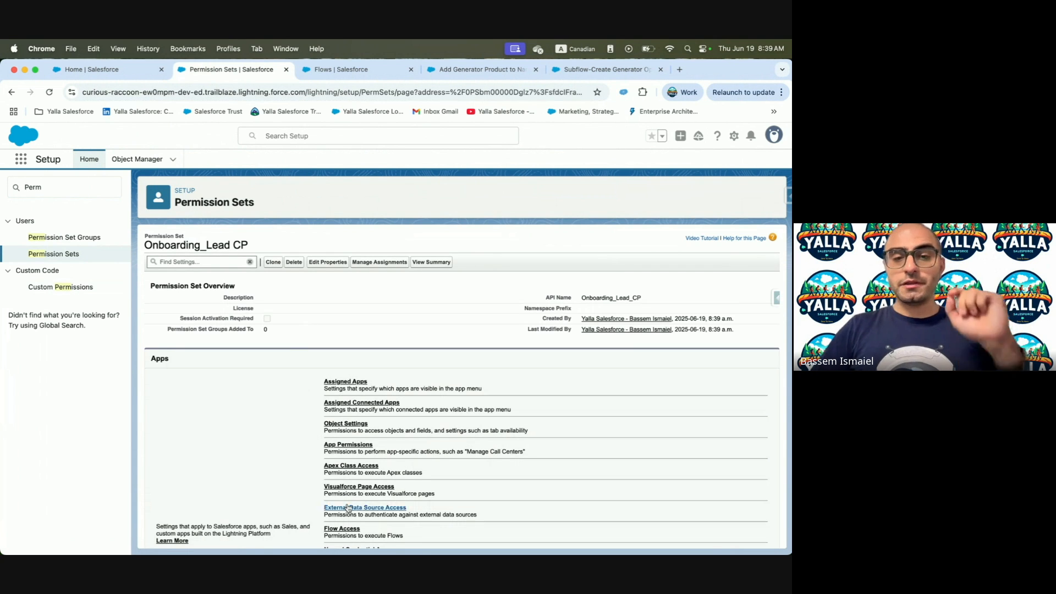
Enable the Onboarding_Lead custom permission in the Onboarding_Lead CP permission set and save
{"action": "scroll", "coordinate": [360, 505], "scroll_direction": "down", "scroll_amount": 2}
{"action": "scroll", "coordinate": [361, 505], "scroll_direction": "down", "scroll_amount": 1}
{"action": "left_click", "coordinate": [357, 498]}
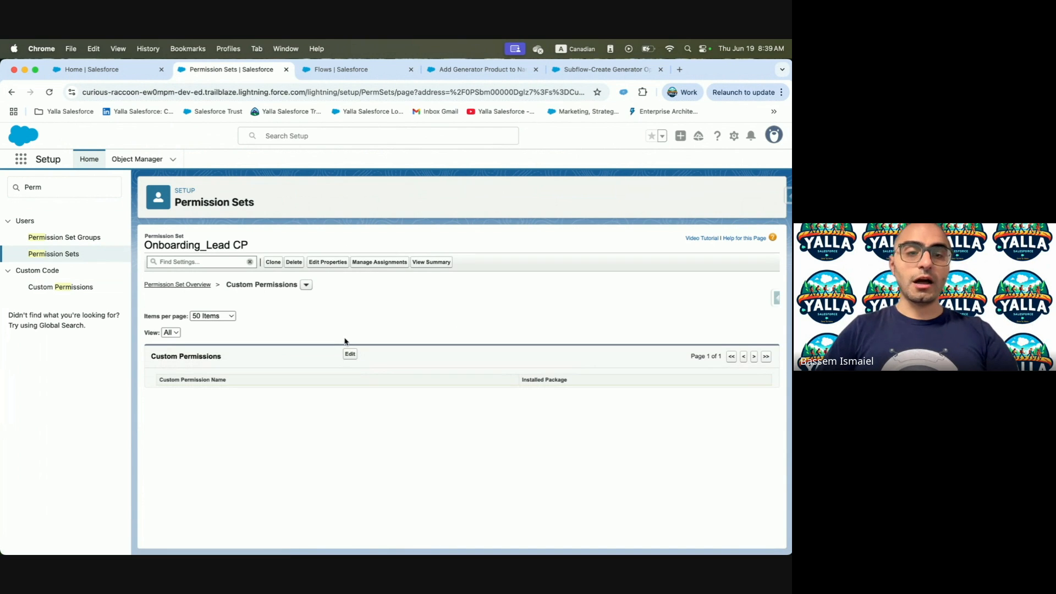
{"action": "left_click", "coordinate": [350, 355]}
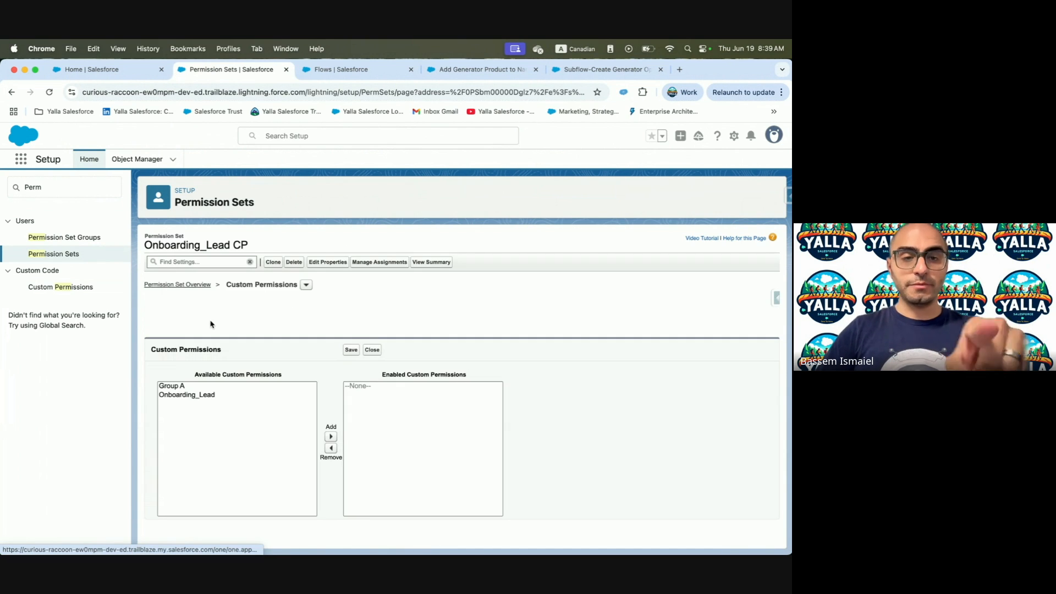
{"action": "left_click", "coordinate": [185, 395]}
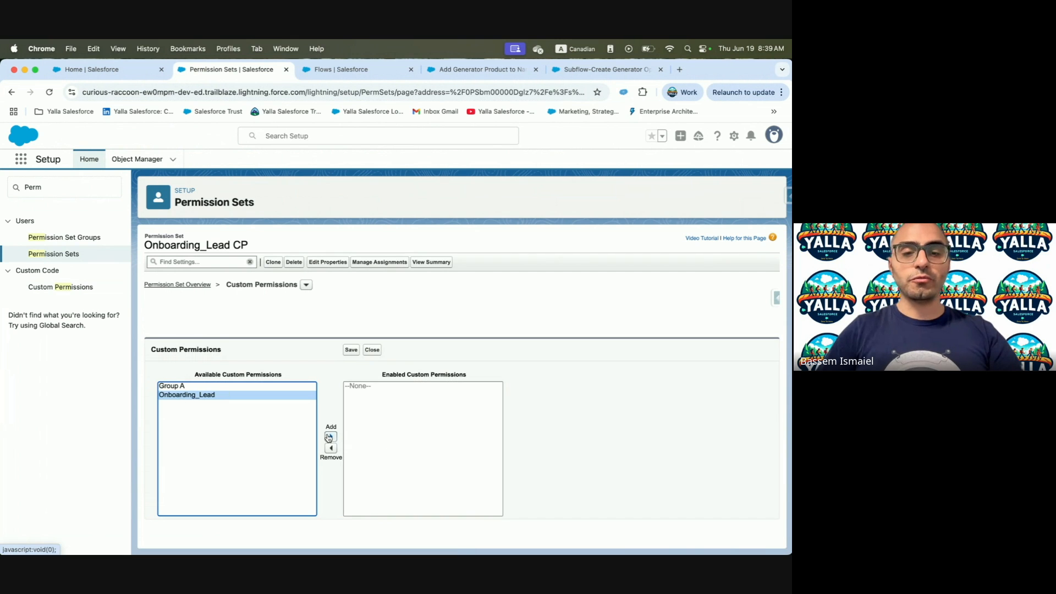
{"action": "left_click", "coordinate": [331, 437]}
{"action": "left_click", "coordinate": [351, 351]}
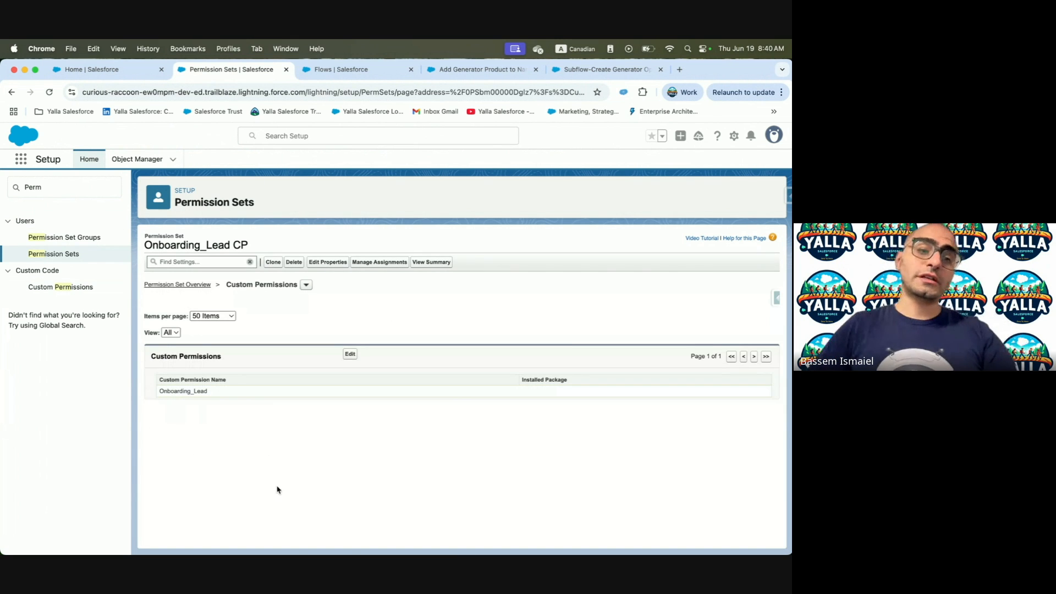
Create a new screen flow from the Flows setup page
{"action": "left_click", "coordinate": [357, 69]}
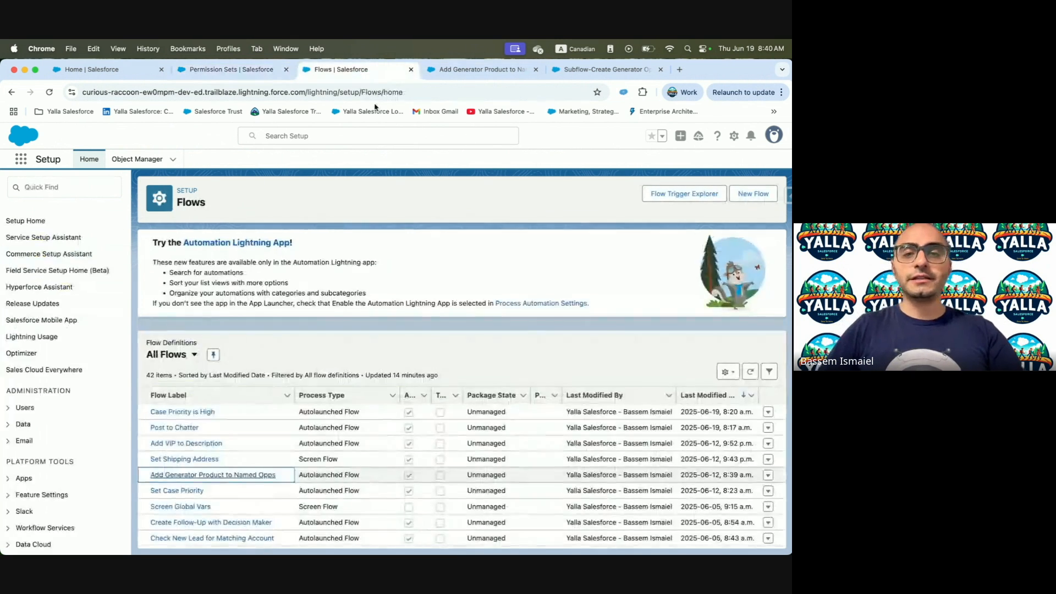
{"action": "left_click", "coordinate": [754, 193]}
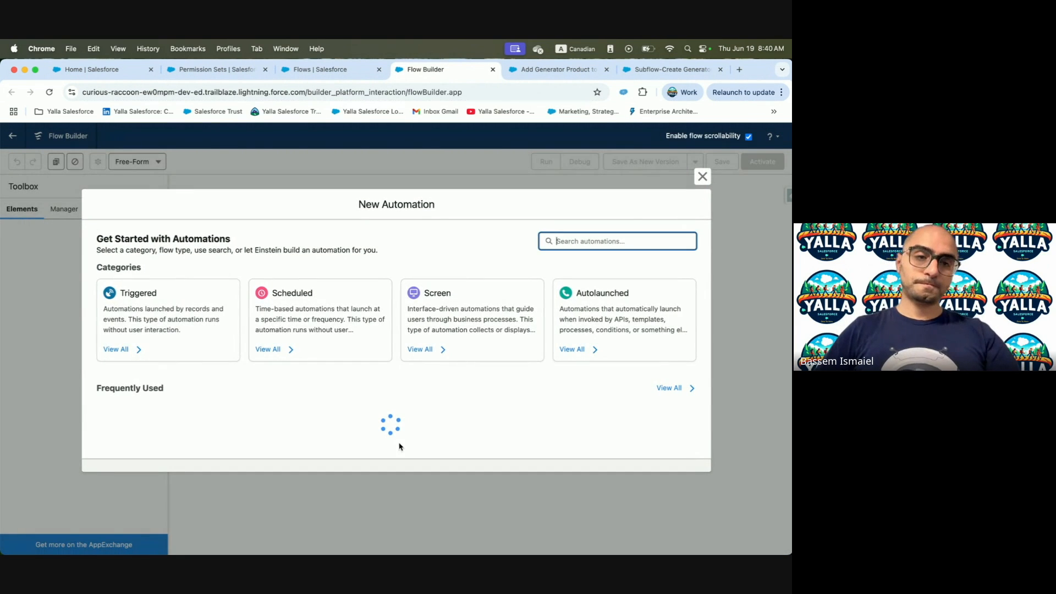
{"action": "left_click", "coordinate": [482, 314]}
{"action": "left_click", "coordinate": [199, 301]}
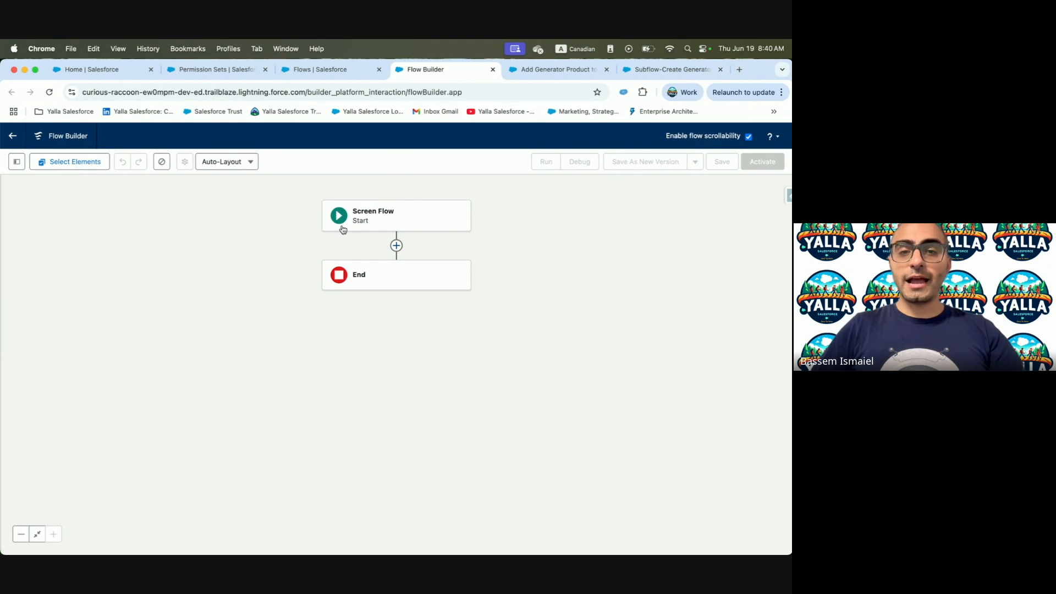
{"action": "left_click", "coordinate": [378, 221]}
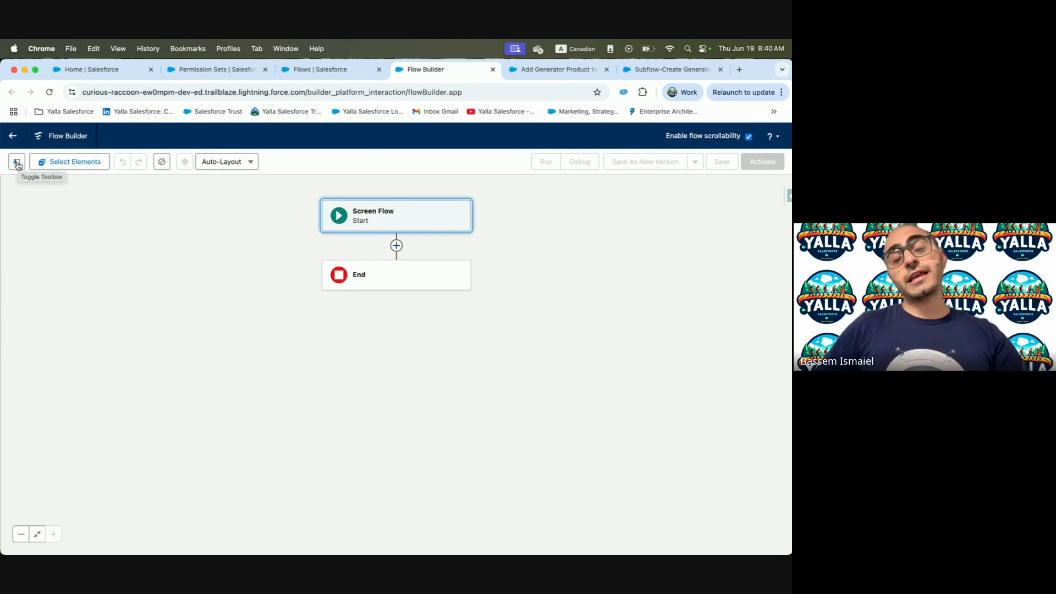
Add a Decision element after the flow's start and name its first outcome Onboarding_Lead
{"action": "left_click", "coordinate": [396, 246]}
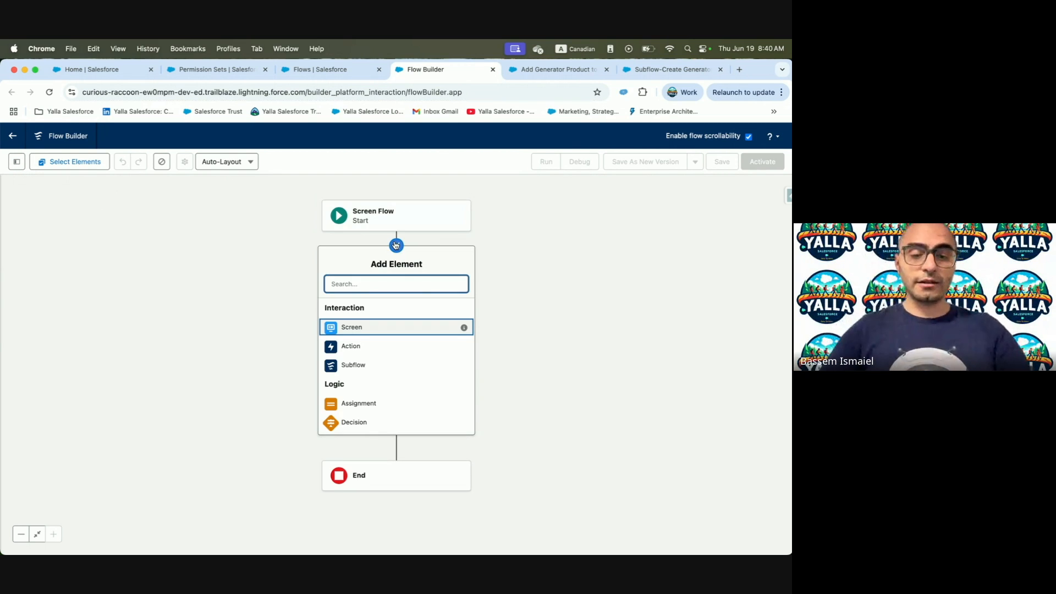
{"action": "type", "text": "Dec"}
{"action": "left_click", "coordinate": [379, 313]}
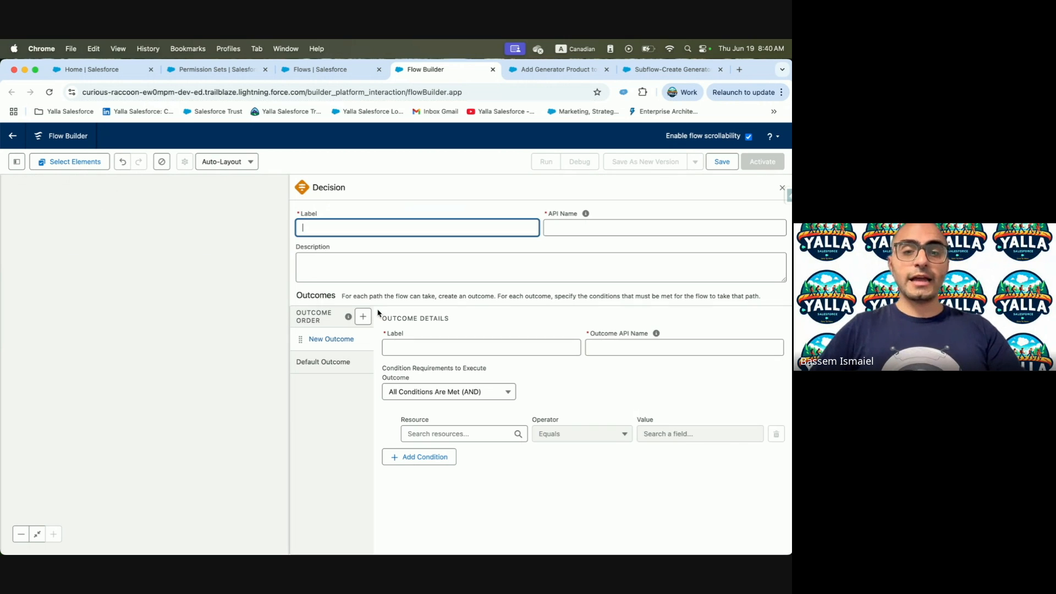
{"action": "left_click", "coordinate": [435, 350]}
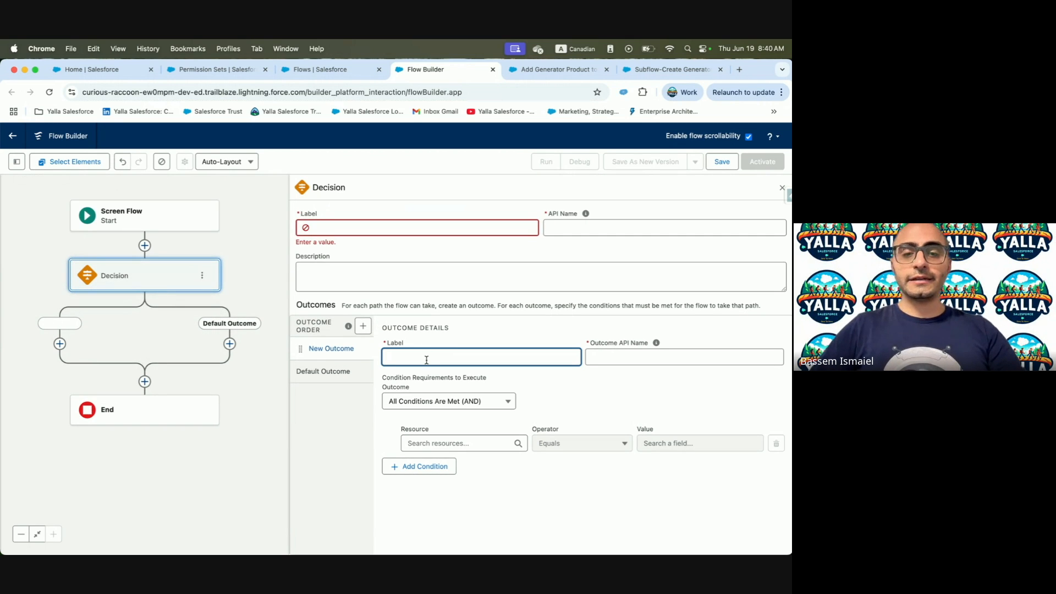
{"action": "type", "text": "Onboarding_Lead"}
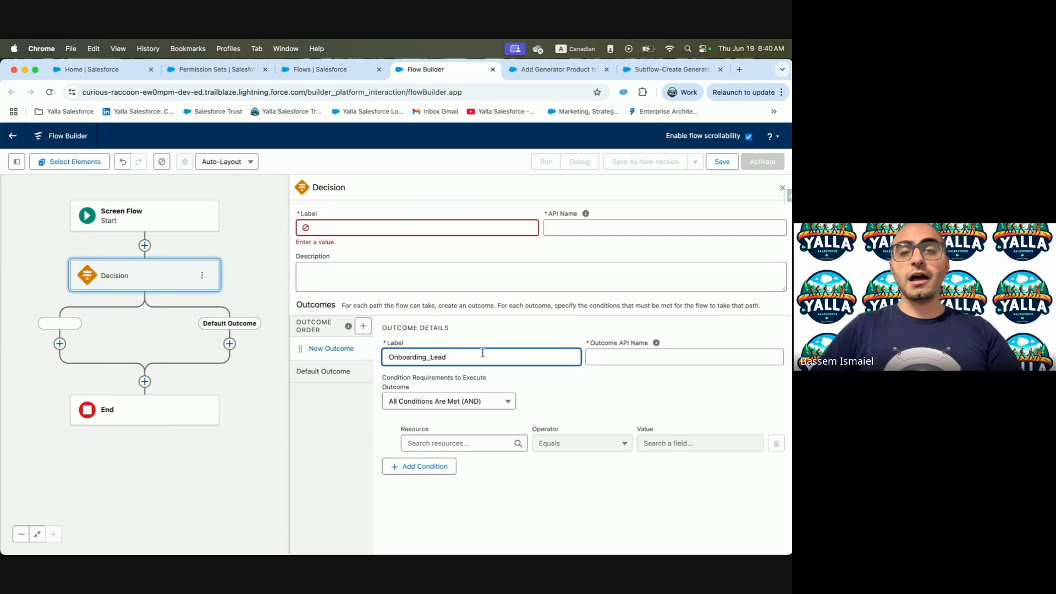
{"action": "left_click", "coordinate": [594, 358]}
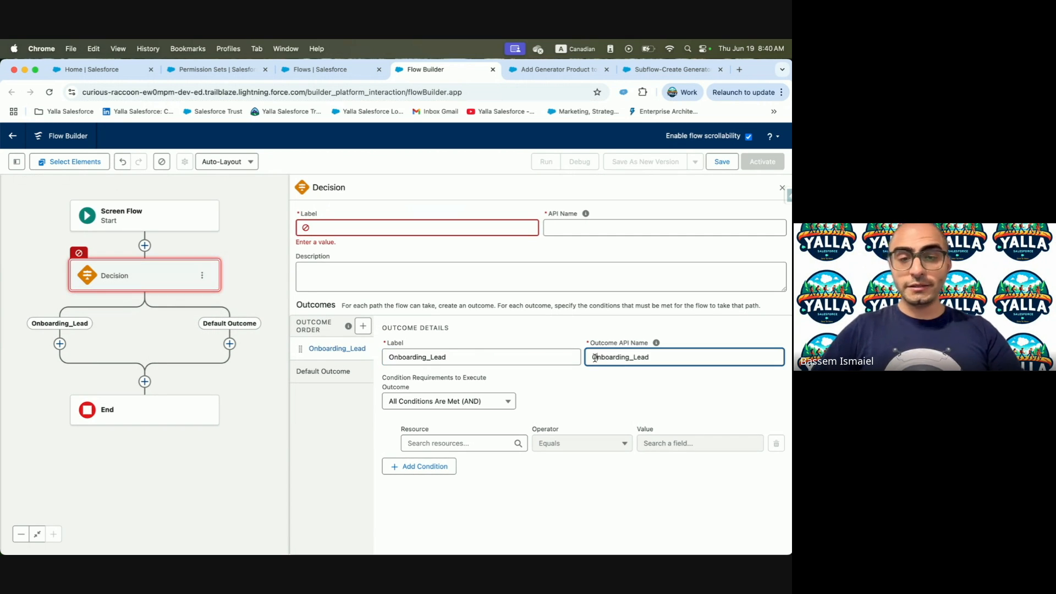
Rename the decision's default outcome to Not Onboarding_Lead
{"action": "left_click", "coordinate": [325, 380]}
{"action": "left_click_drag", "start_coordinate": [477, 358], "coordinate": [325, 361]}
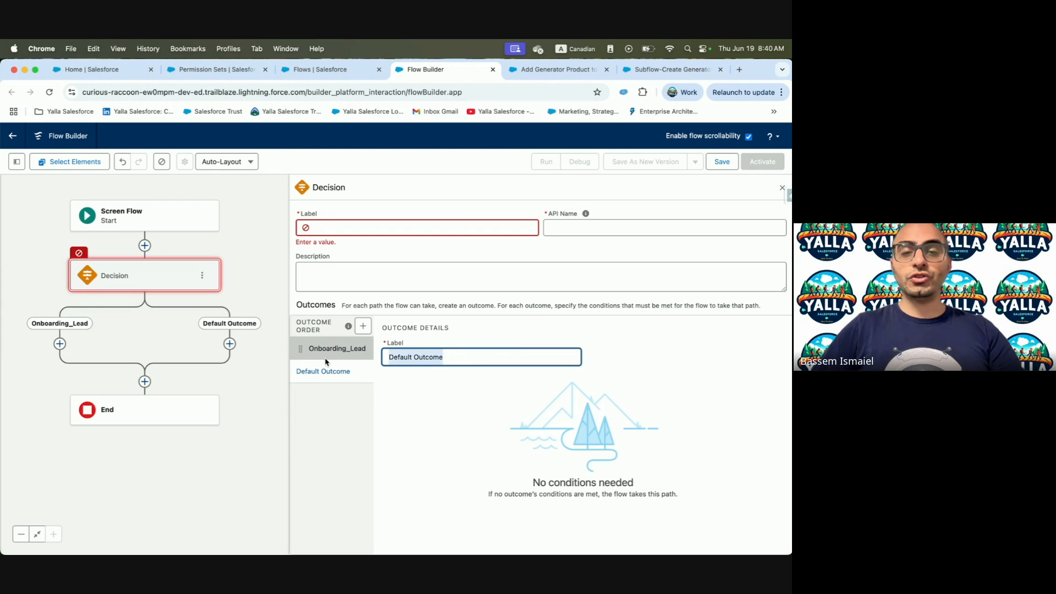
{"action": "type", "text": "Not"}
{"action": "type", "text": "Onboarding_Lead"}
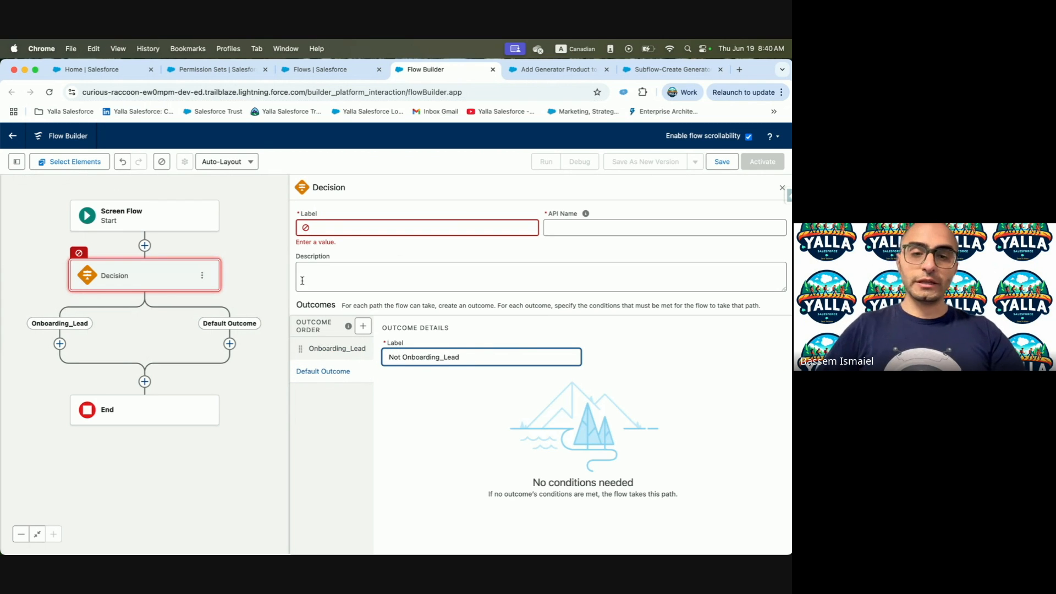
Label the Decision element Not Onboarding_Lead with the API name Not_Onboarding_Lead
{"action": "left_click", "coordinate": [343, 226]}
{"action": "type", "text": "Onboarding_Lead"}
{"action": "type", "text": "Not"}
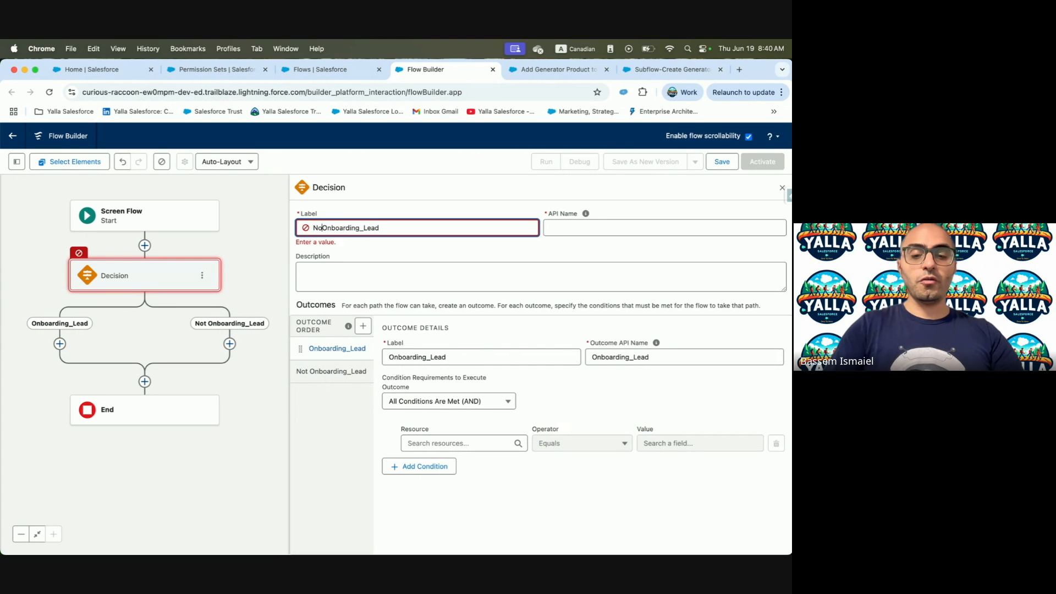
{"action": "left_click", "coordinate": [395, 281]}
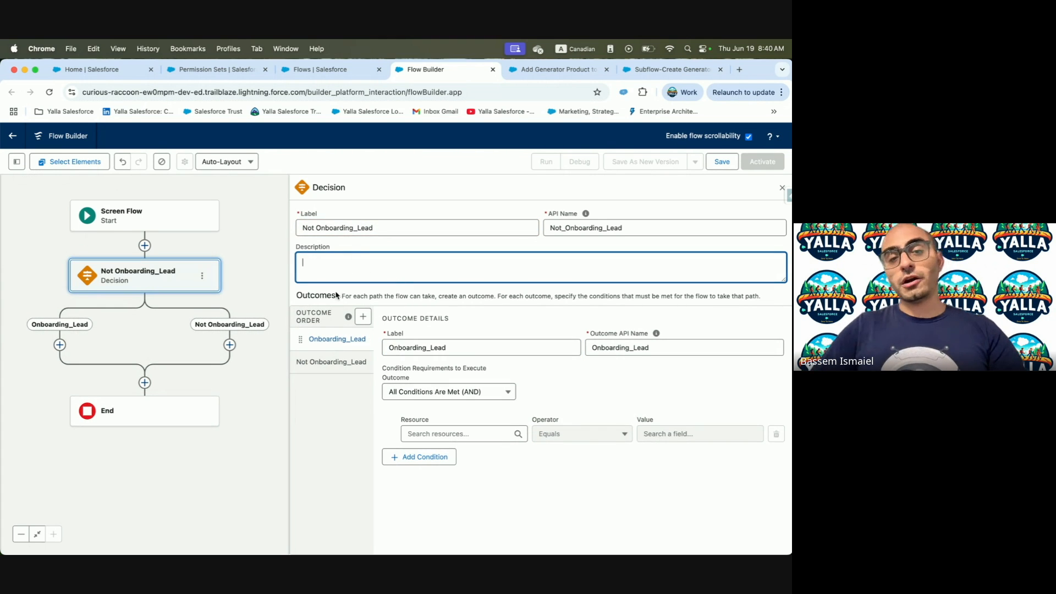
Set the Onboarding_Lead outcome's condition so that the running user's Onboarding_Lead permission equals True
{"action": "left_click", "coordinate": [347, 360]}
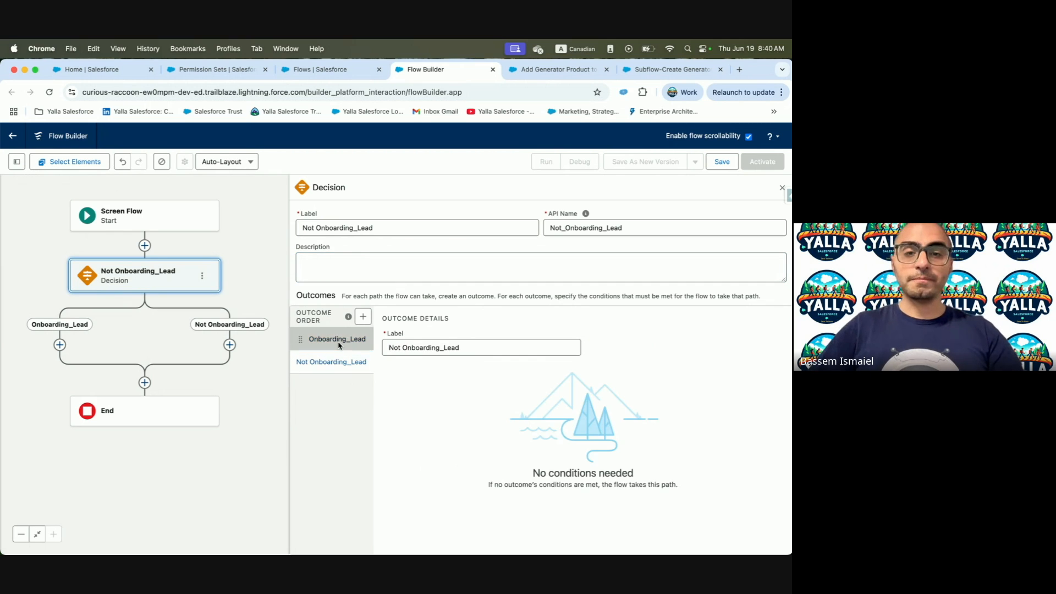
{"action": "left_click", "coordinate": [339, 342]}
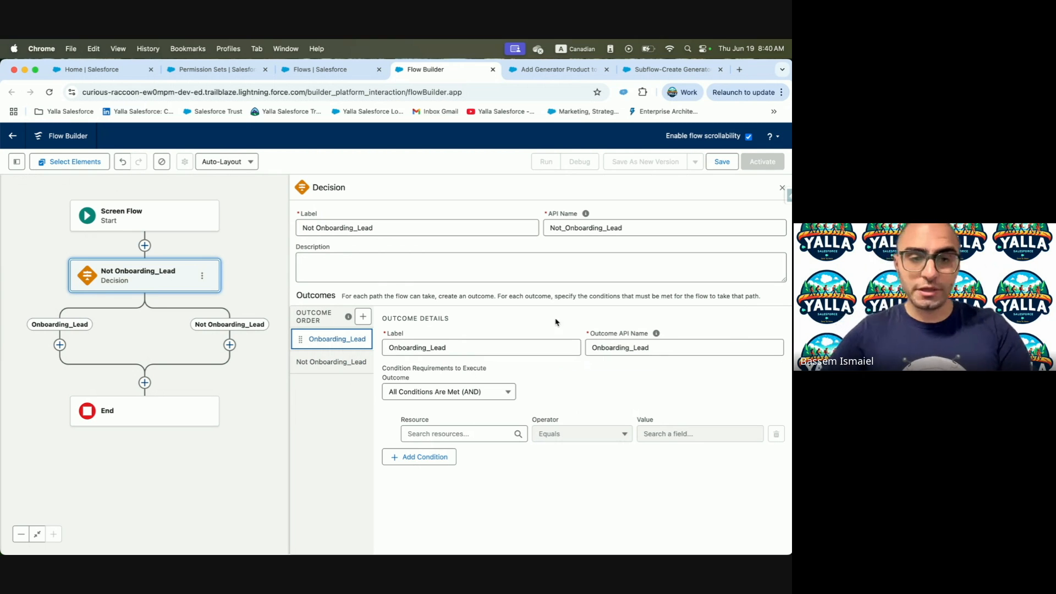
{"action": "left_click", "coordinate": [476, 432]}
{"action": "scroll", "coordinate": [615, 442], "scroll_direction": "down", "scroll_amount": 3}
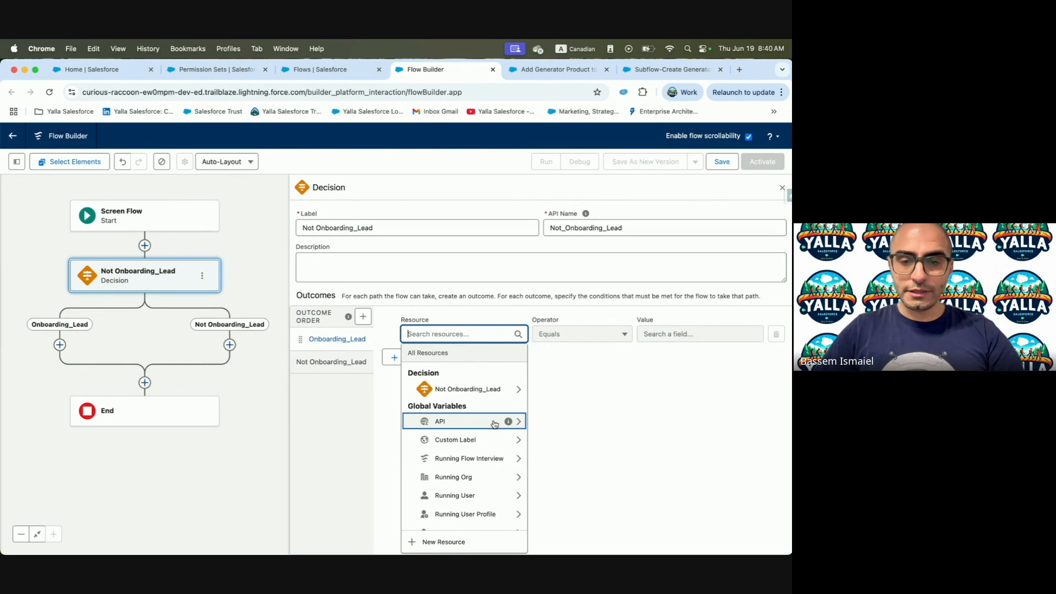
{"action": "scroll", "coordinate": [496, 509], "scroll_direction": "down", "scroll_amount": 2}
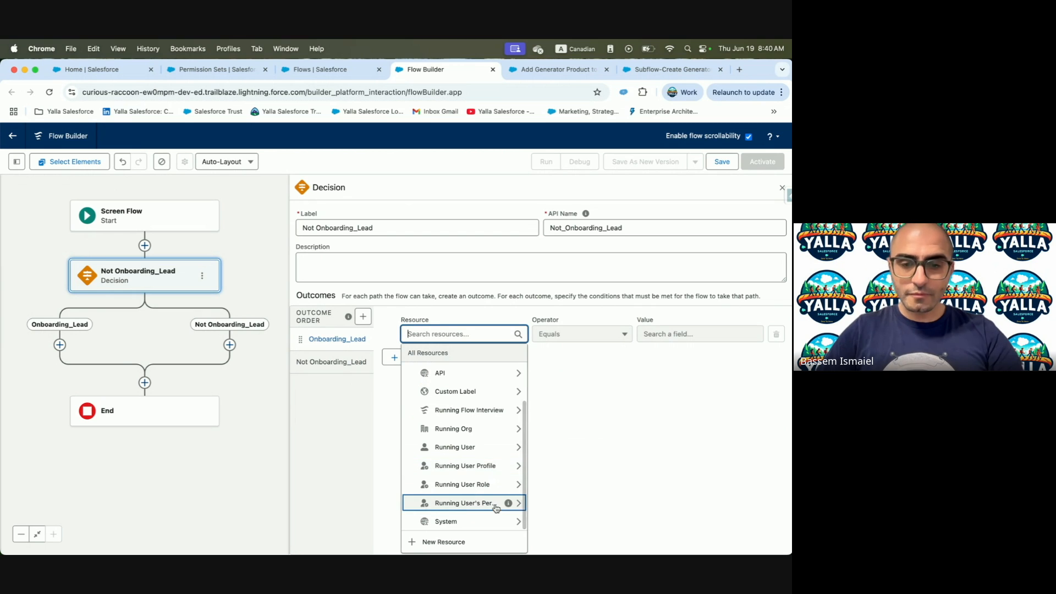
{"action": "left_click", "coordinate": [464, 505]}
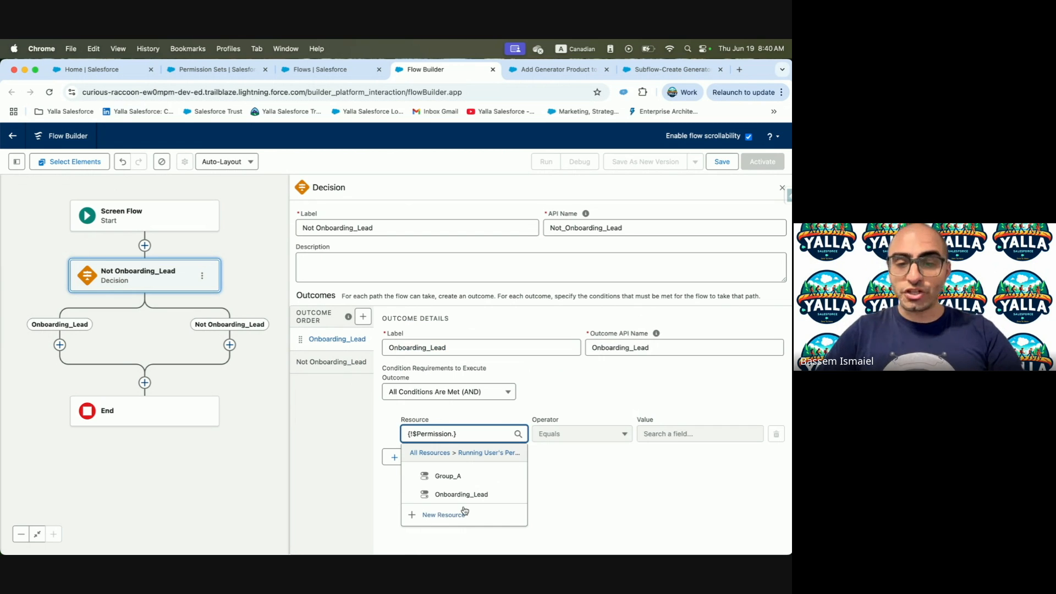
{"action": "left_click", "coordinate": [464, 498]}
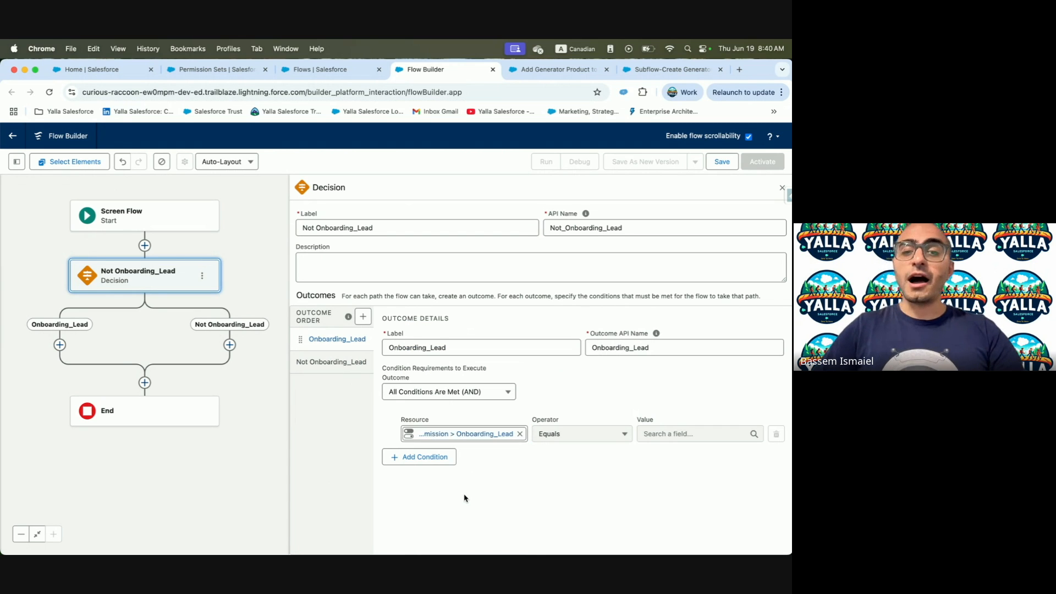
{"action": "left_click", "coordinate": [692, 432]}
{"action": "type", "text": "true"}
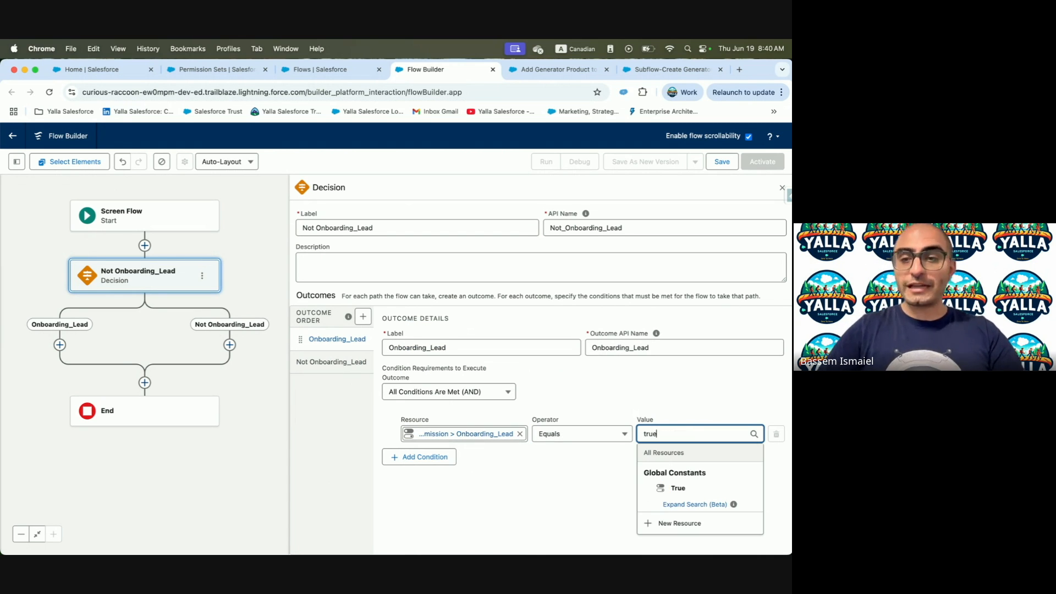
{"action": "left_click", "coordinate": [696, 488]}
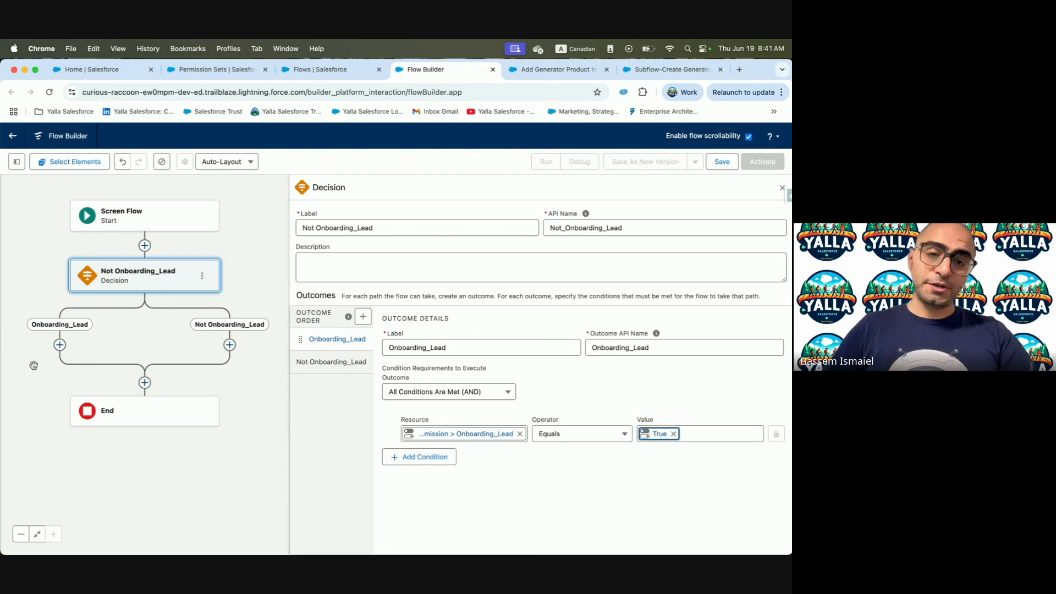
{"action": "left_click", "coordinate": [354, 369]}
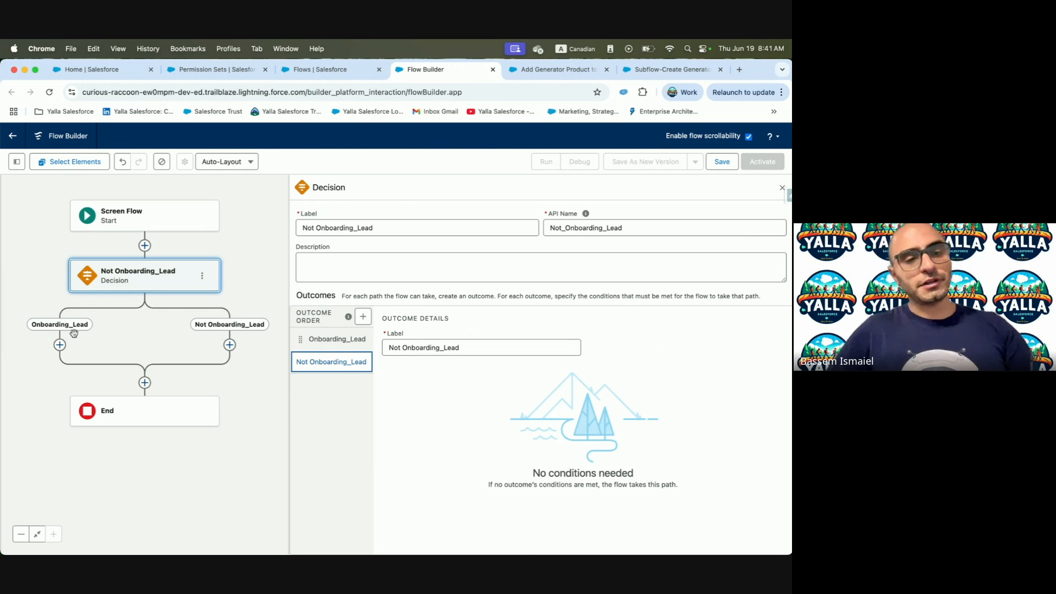
Add a Screen element labelled "screen Onboarding_Lead" on the Onboarding_Lead path and turn off its header
{"action": "left_click", "coordinate": [60, 345]}
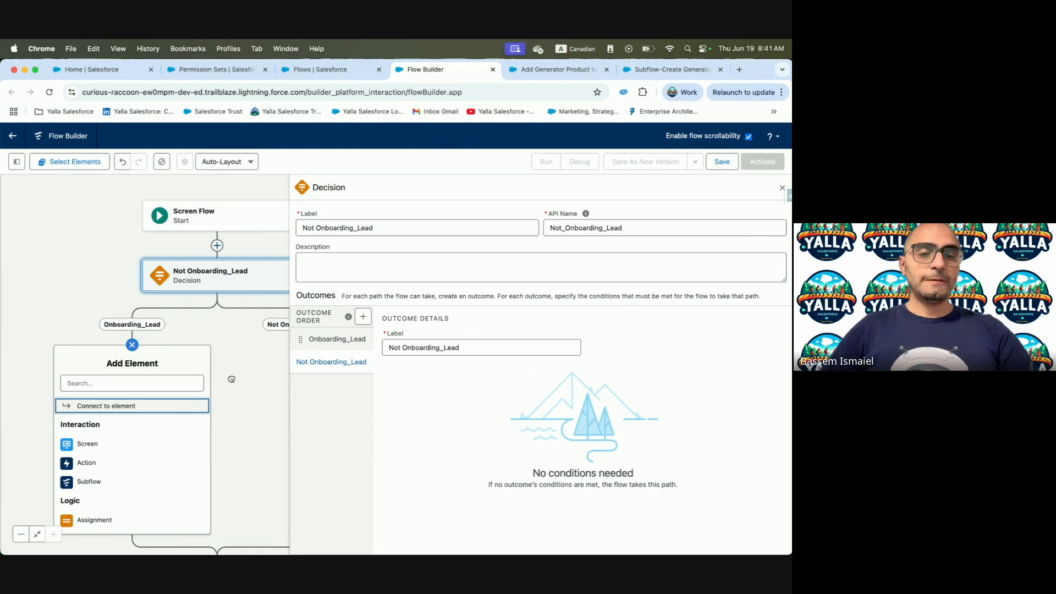
{"action": "left_click", "coordinate": [116, 435]}
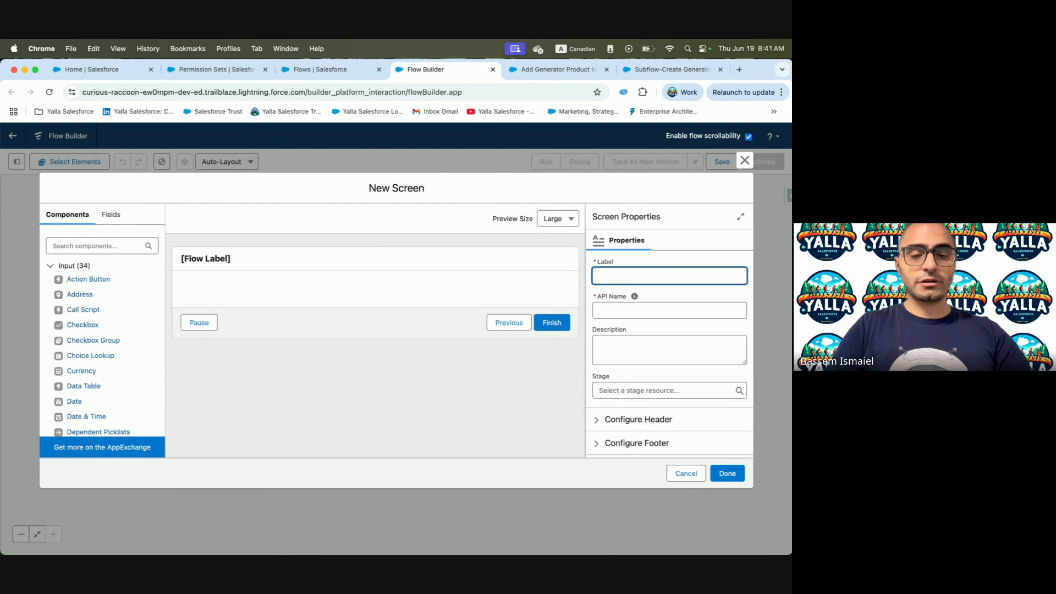
{"action": "type", "text": "screen"}
{"action": "type", "text": "Onboarding_Lead"}
{"action": "left_click", "coordinate": [680, 304]}
{"action": "left_click", "coordinate": [650, 415]}
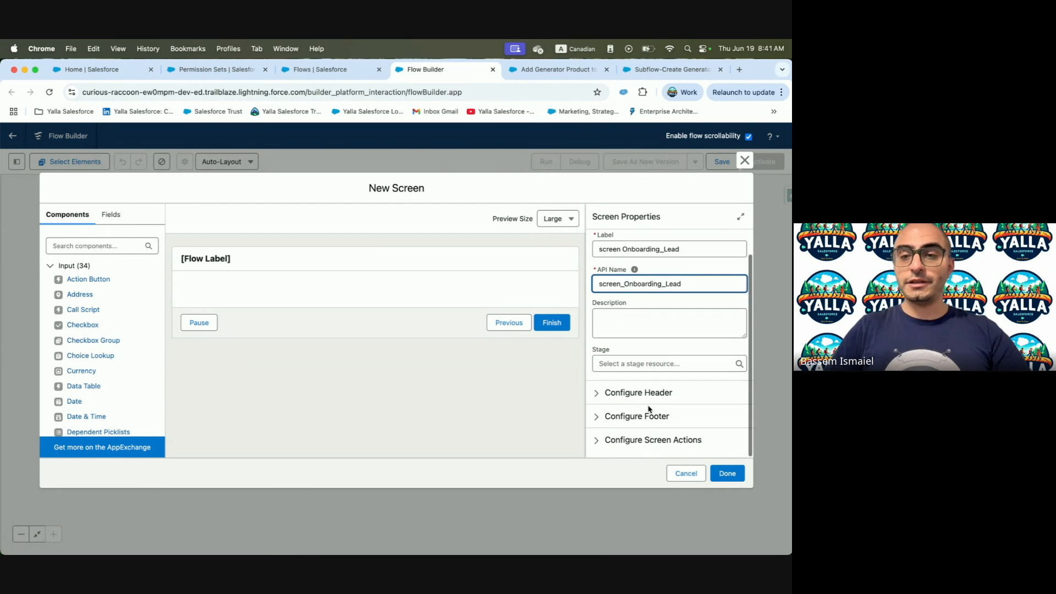
{"action": "left_click", "coordinate": [597, 410]}
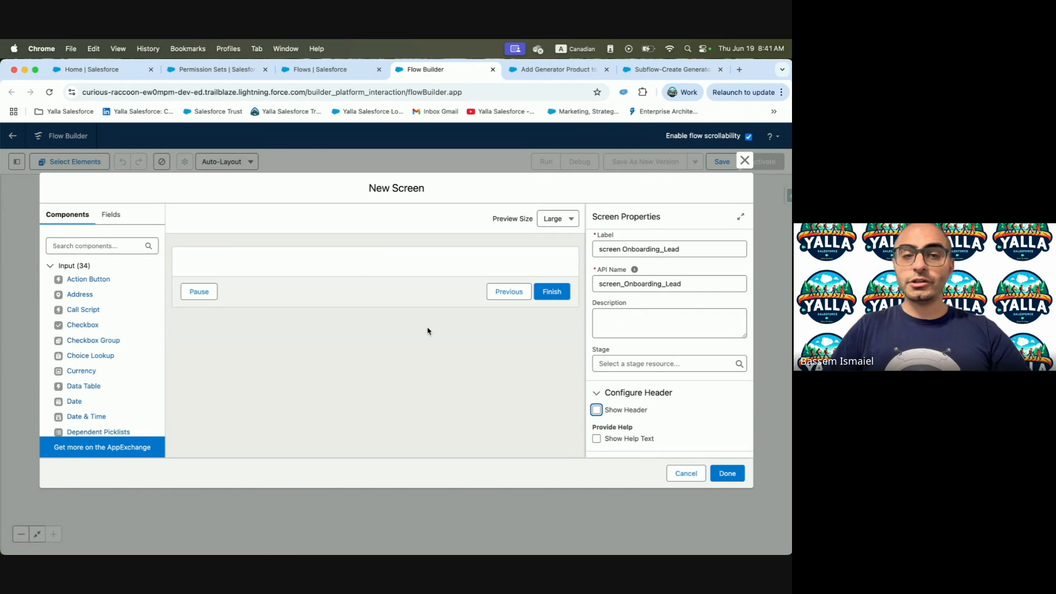
Add a Display Text component to the screen with the API name WelcoemOnboarding_Lead
{"action": "left_click", "coordinate": [79, 251]}
{"action": "type", "text": "Dis"}
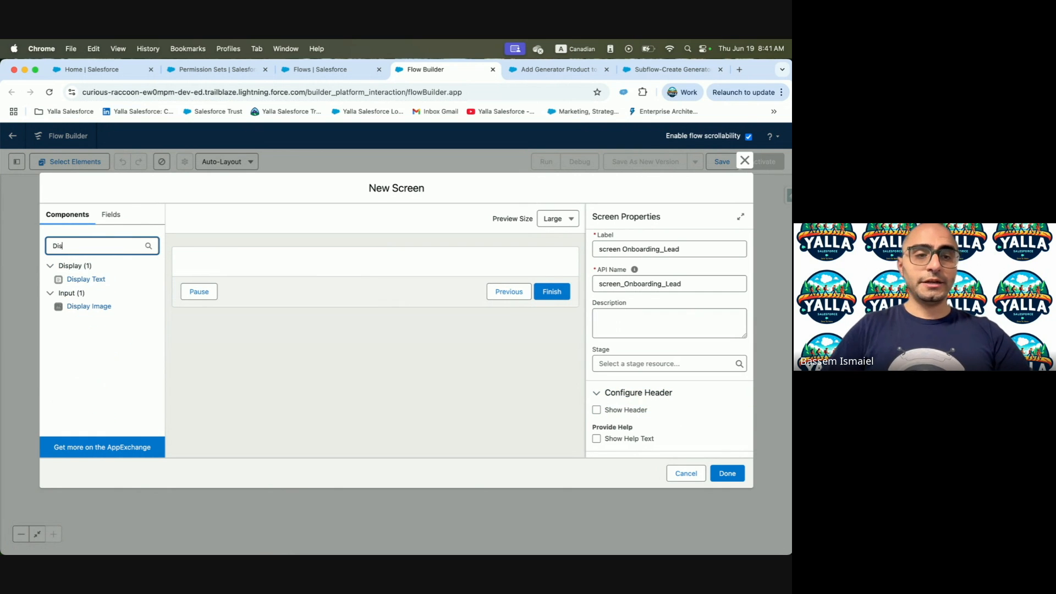
{"action": "left_click_drag", "start_coordinate": [82, 279], "coordinate": [252, 270]}
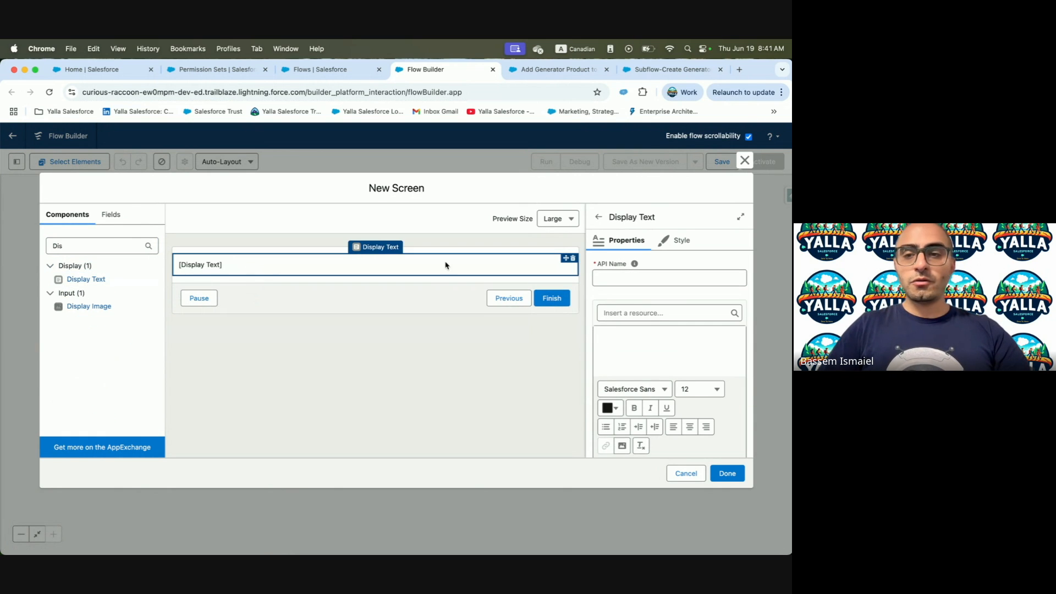
{"action": "left_click", "coordinate": [623, 276]}
{"action": "type", "text": "Welcoem"}
{"action": "type", "text": "Onboarding_Lead"}
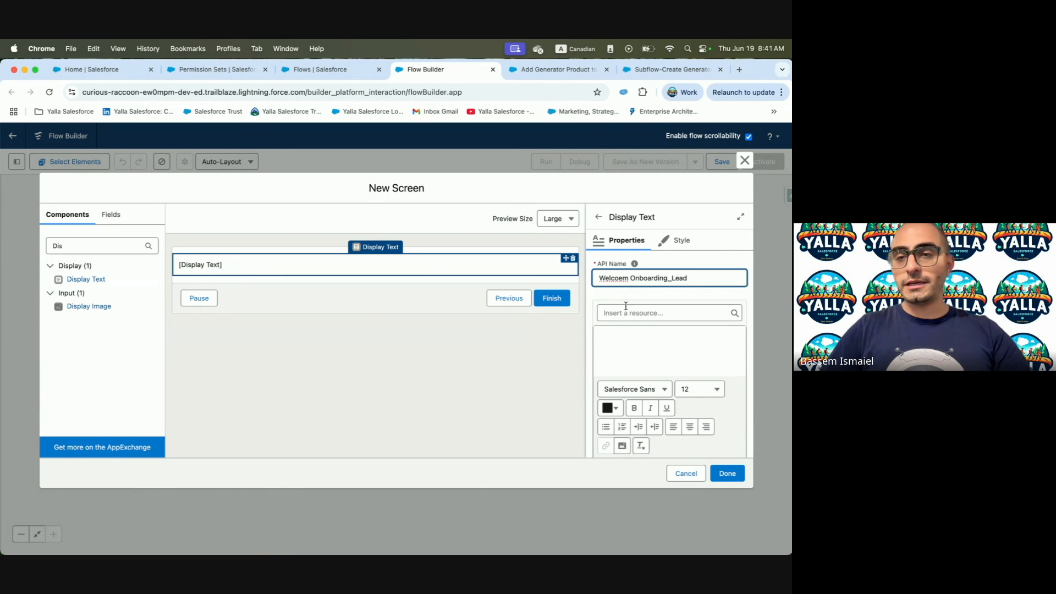
{"action": "key", "text": "Tab"}
{"action": "left_click", "coordinate": [639, 270]}
{"action": "key", "text": "BackSpace"}
Enter "Welcome Mr Onboarding Lead" as the display text and finish the screen
{"action": "left_click", "coordinate": [638, 355]}
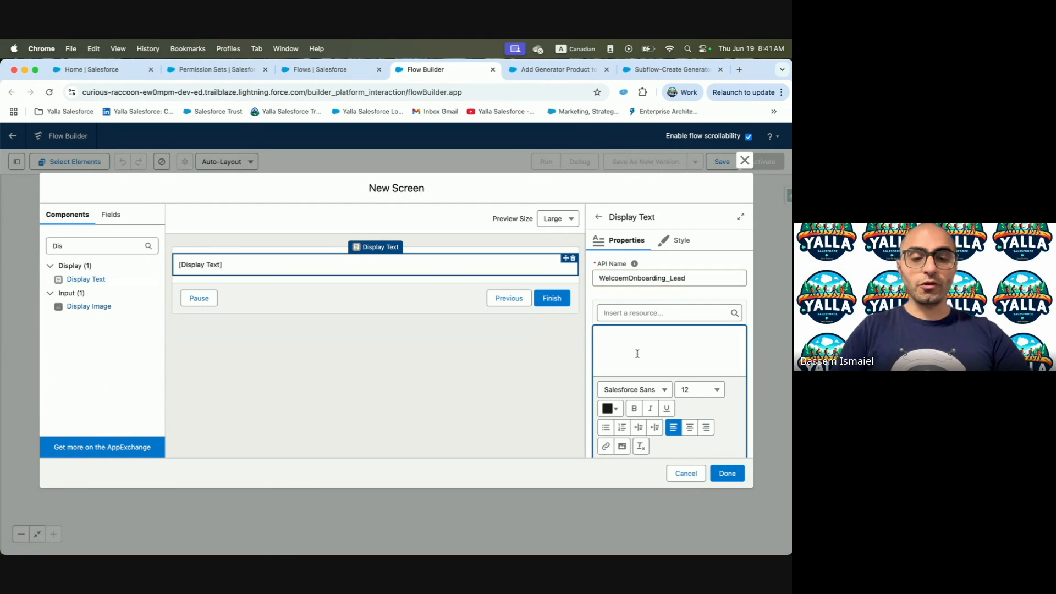
{"action": "type", "text": "Welcome"}
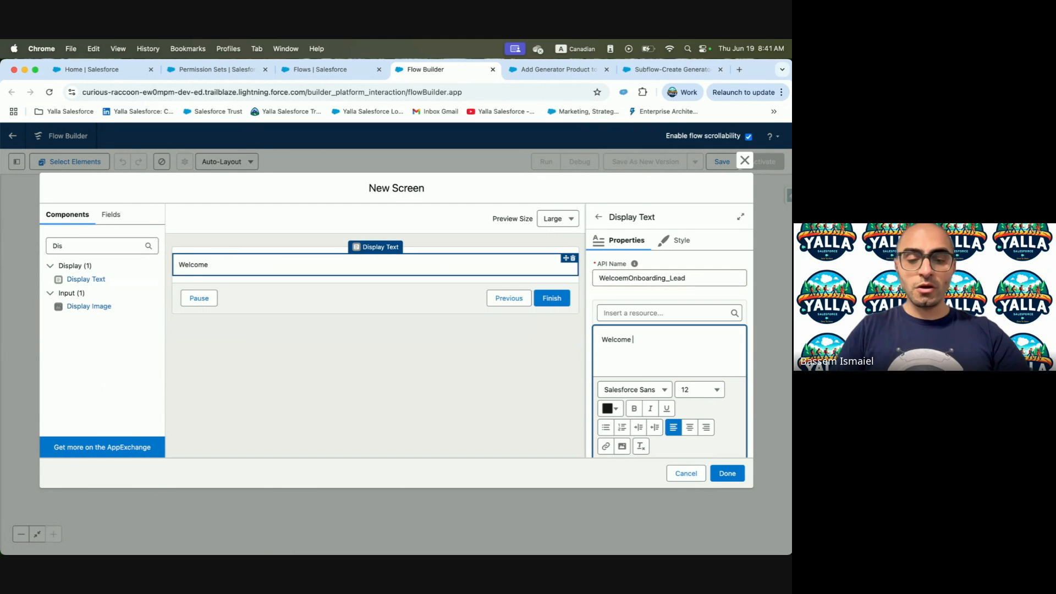
{"action": "type", "text": " M"}
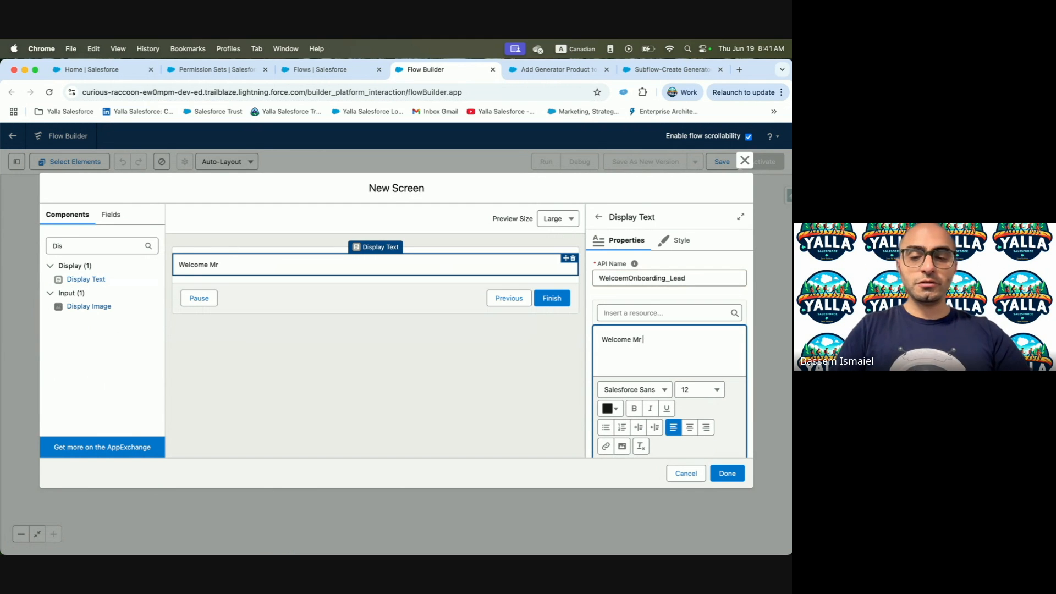
{"action": "type", "text": "r"}
{"action": "type", "text": "Onboarding_Lead"}
{"action": "left_click", "coordinate": [689, 341]}
{"action": "key", "text": "BackSpace"}
{"action": "left_click_drag", "start_coordinate": [696, 335], "coordinate": [738, 345]}
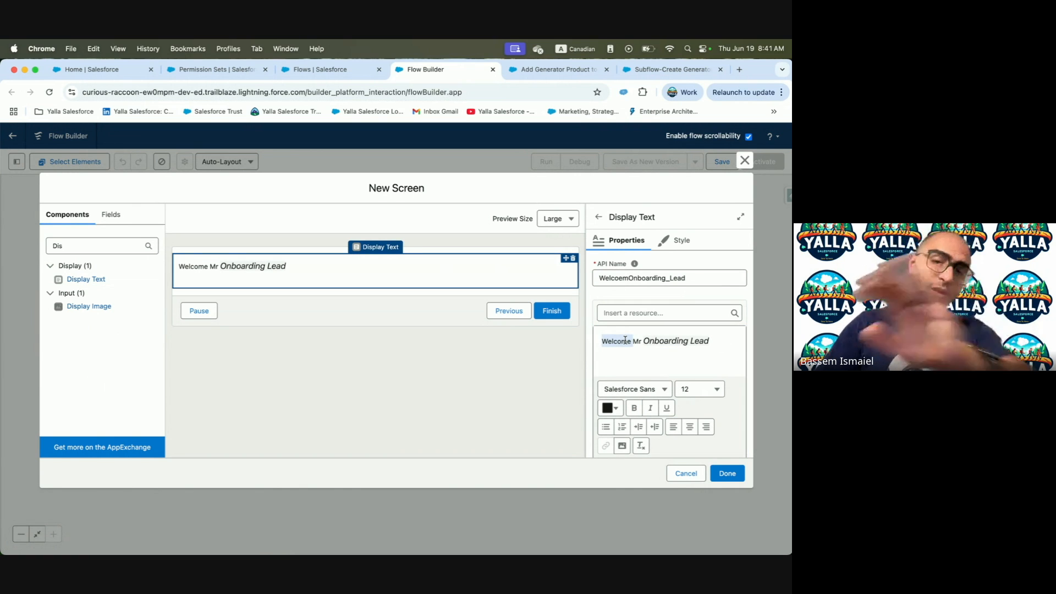
{"action": "left_click", "coordinate": [728, 473]}
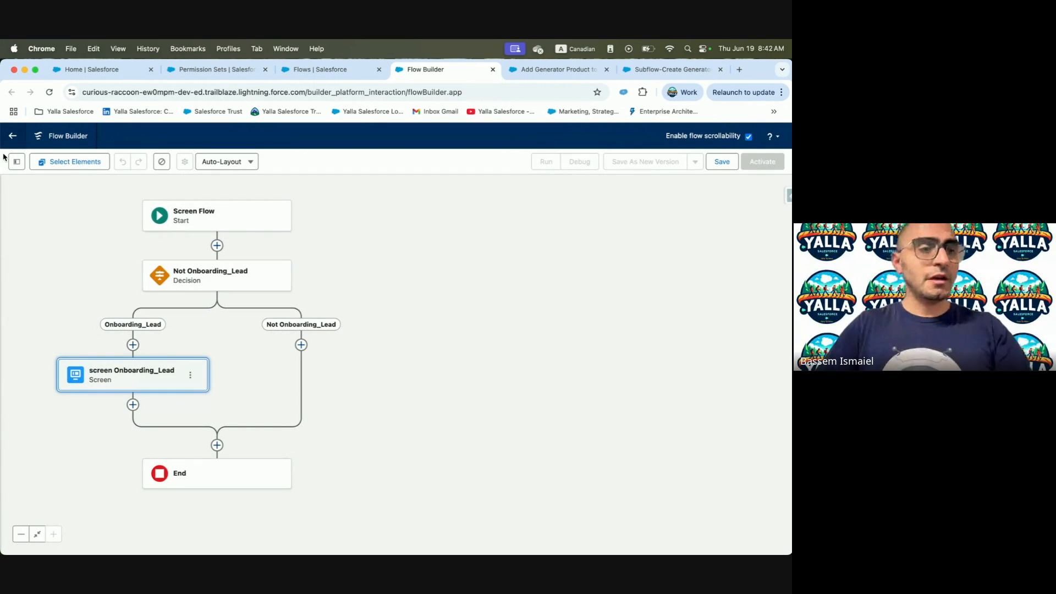
Start a new flow resource of the type Formula
{"action": "left_click", "coordinate": [16, 161]}
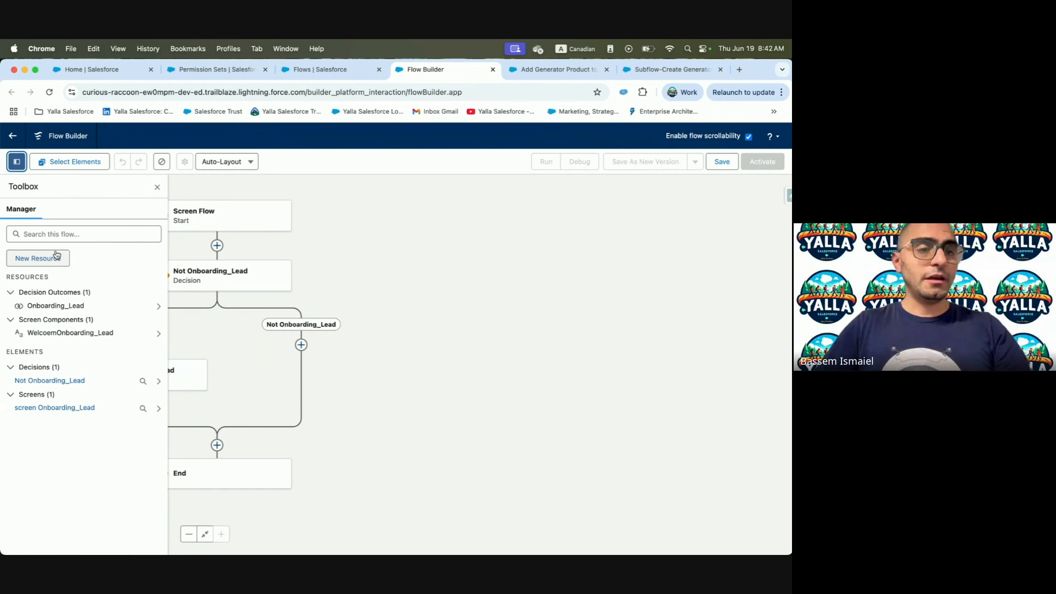
{"action": "left_click", "coordinate": [55, 257]}
{"action": "left_click", "coordinate": [218, 296]}
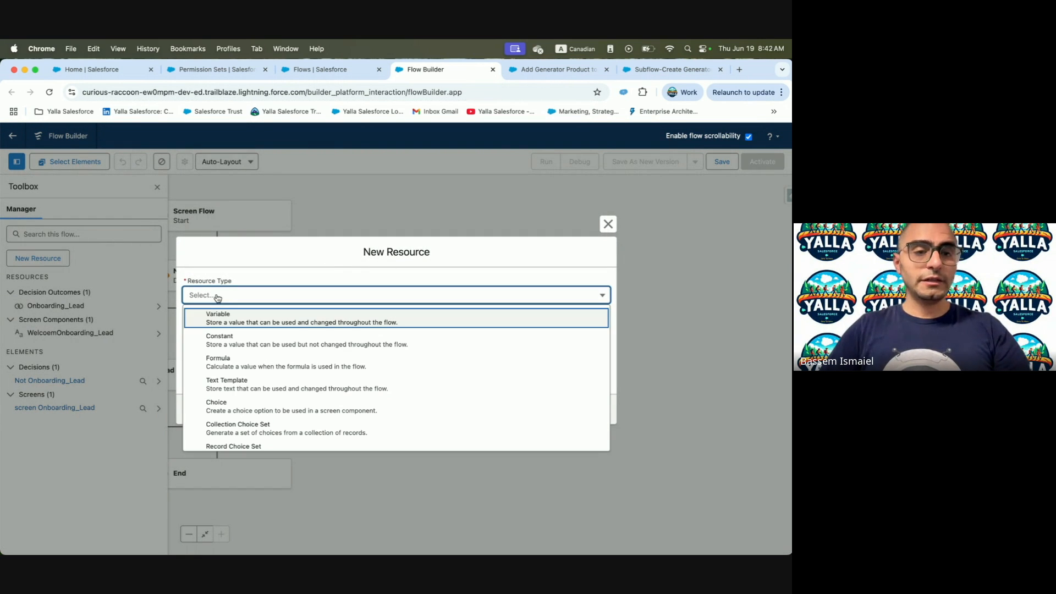
{"action": "left_click", "coordinate": [272, 363]}
{"action": "left_click", "coordinate": [250, 419]}
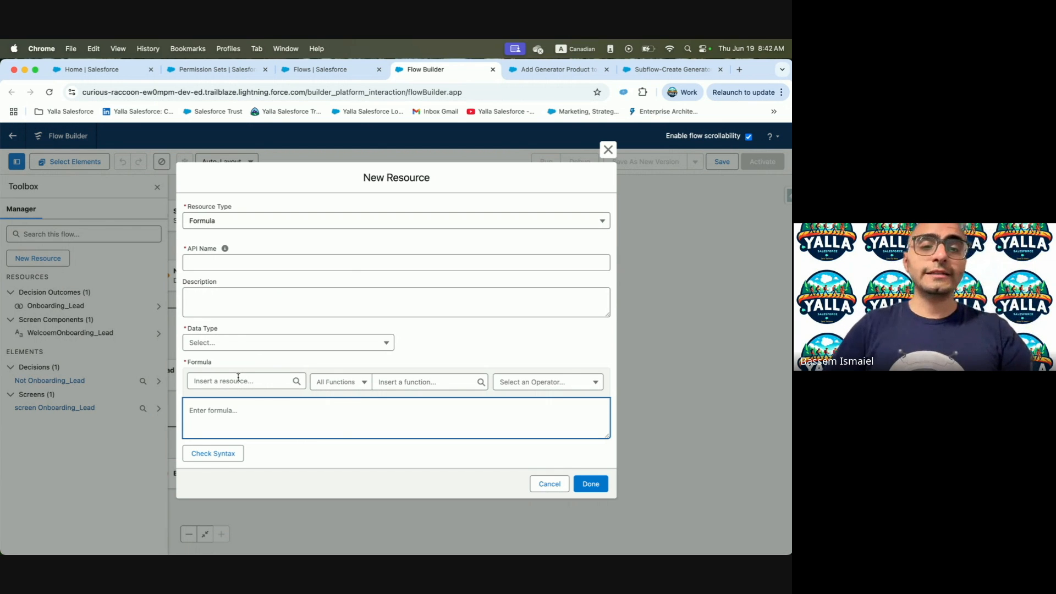
Begin the formula with "If (" and insert the running user's Onboarding_Lead permission as its condition
{"action": "type", "text": "If ("}
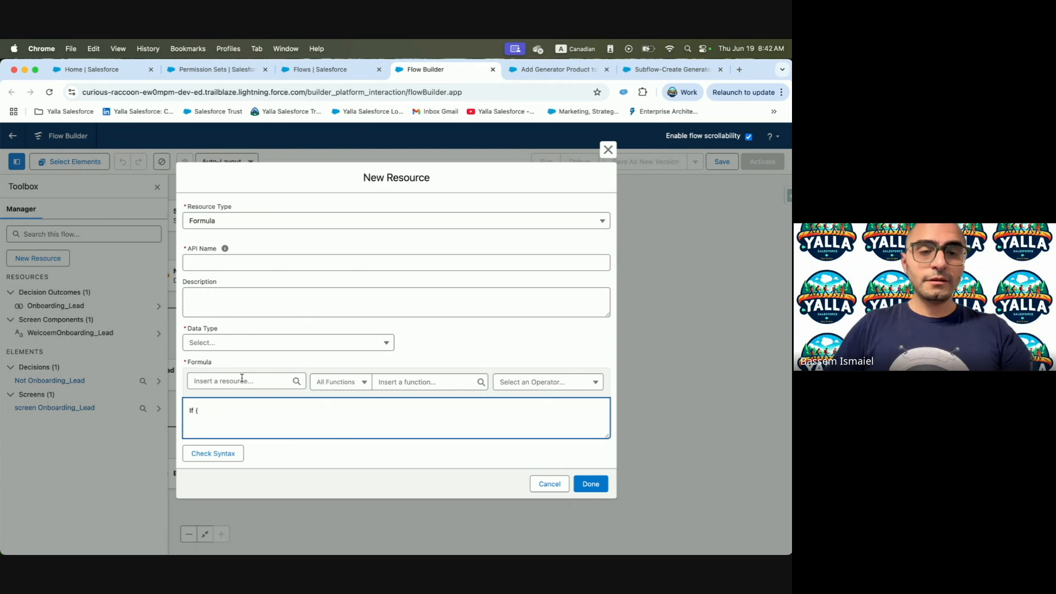
{"action": "left_click", "coordinate": [242, 381]}
{"action": "scroll", "coordinate": [246, 319], "scroll_direction": "down", "scroll_amount": 5}
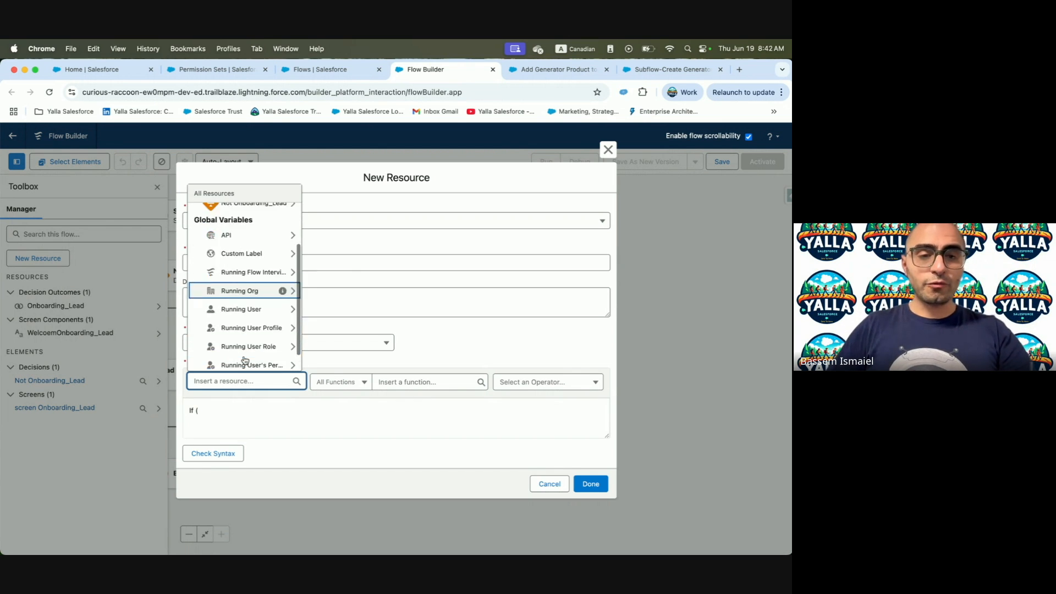
{"action": "left_click", "coordinate": [247, 345]}
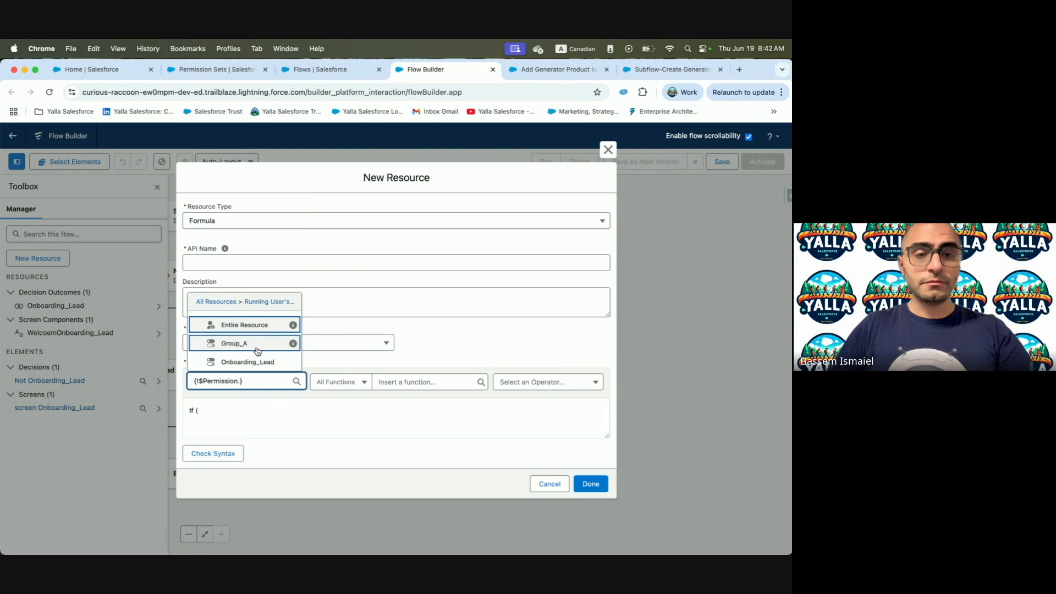
{"action": "left_click", "coordinate": [261, 364]}
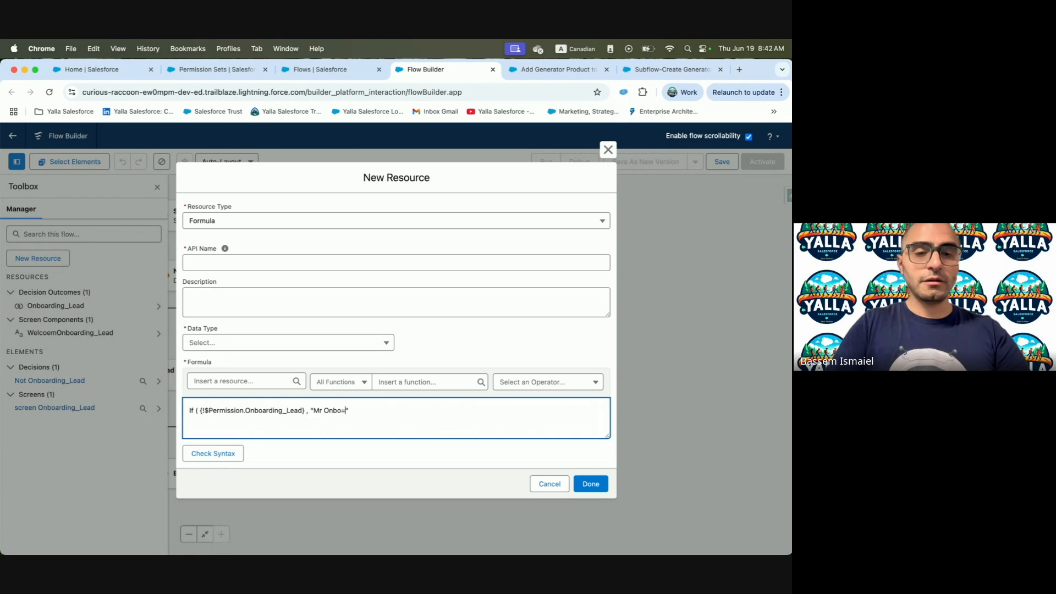
Complete the If formula with "Mr Onboarding_Lead" as the true result and "Not Mr Onboarding_Lead" as the false result
{"action": "type", "text": "\"Onboarding_Lead\""}
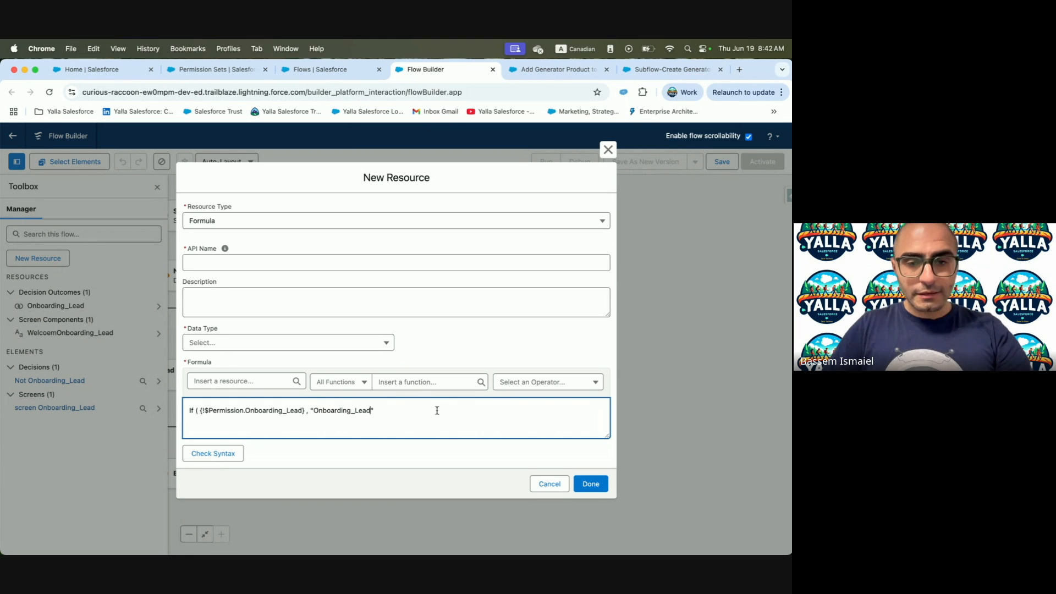
{"action": "left_click", "coordinate": [314, 410]}
{"action": "type", "text": "Mr"}
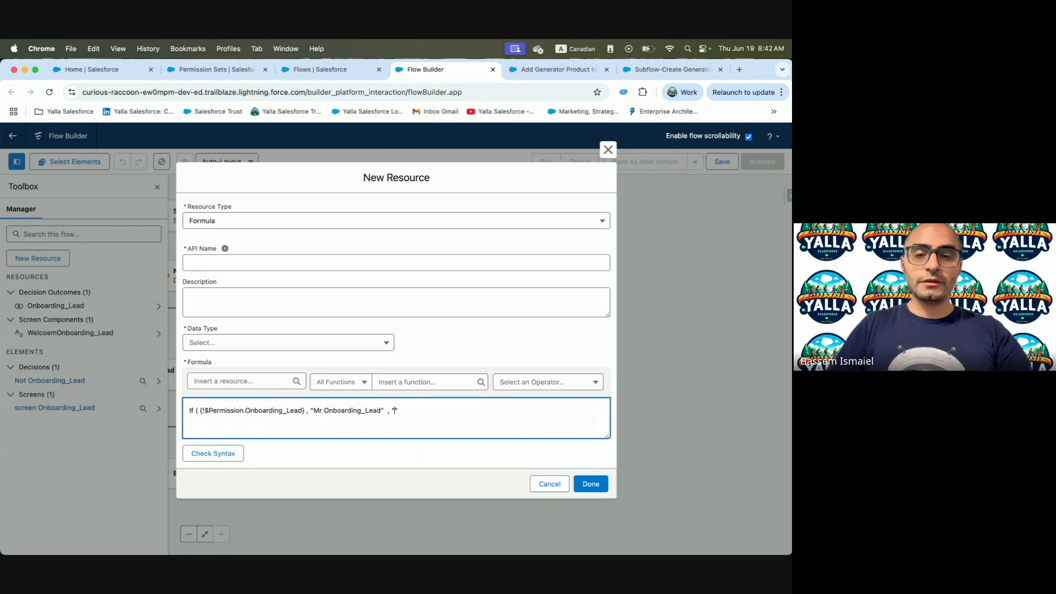
{"action": "type", "text": "Onboarding_Lead"}
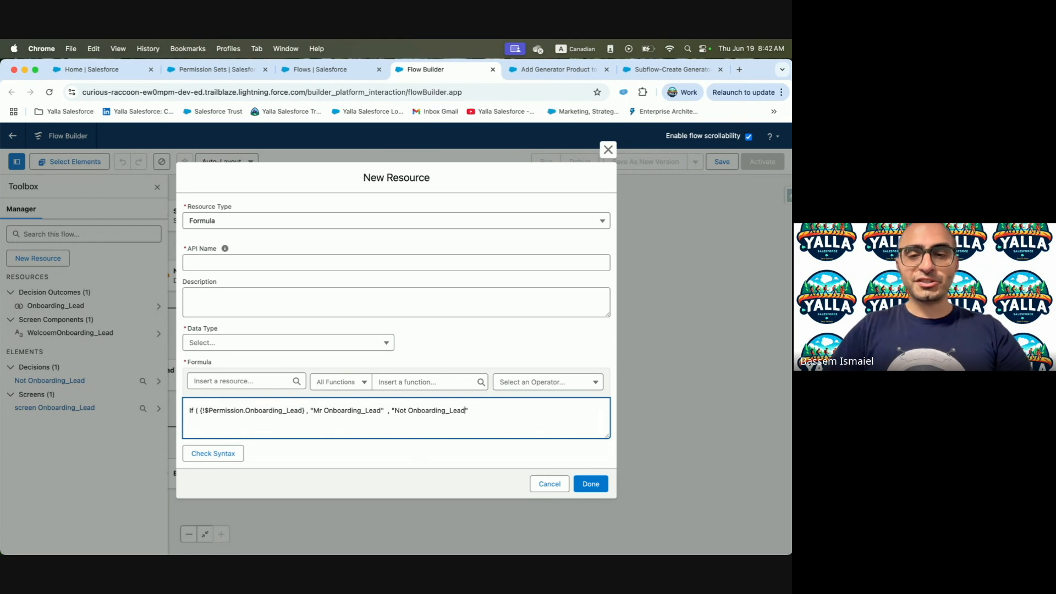
{"action": "type", "text": "Mr"}
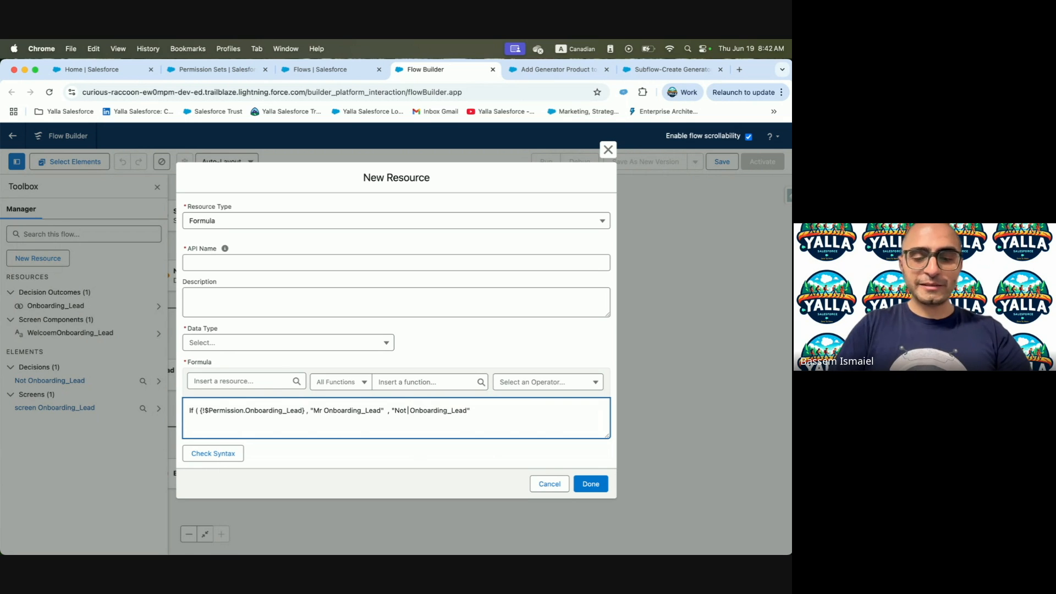
{"action": "left_click", "coordinate": [542, 418]}
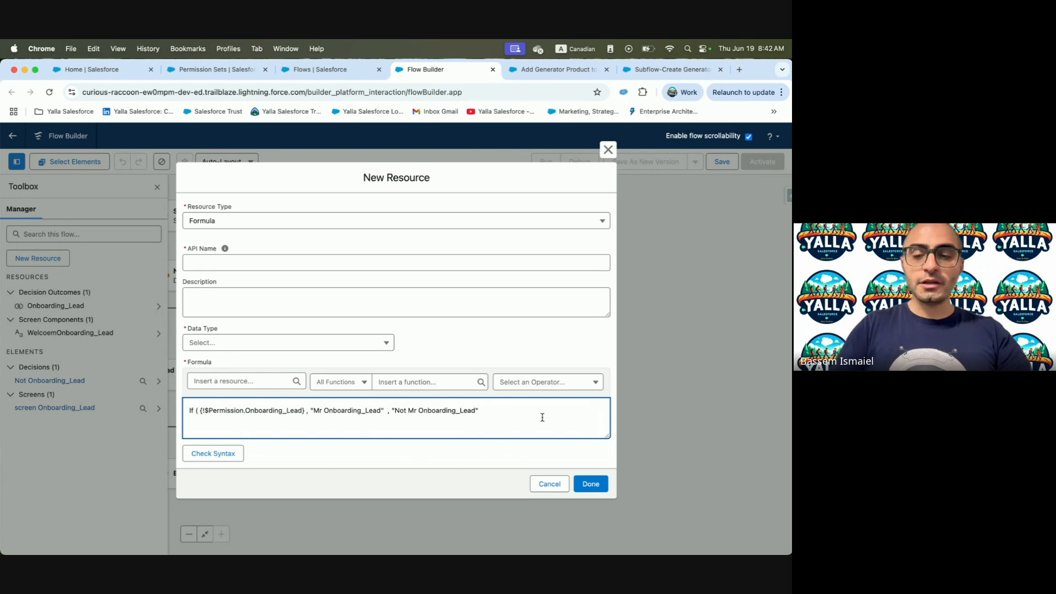
Close the formula's parenthesis, set its data type to Text and check the syntax
{"action": "left_click", "coordinate": [214, 452]}
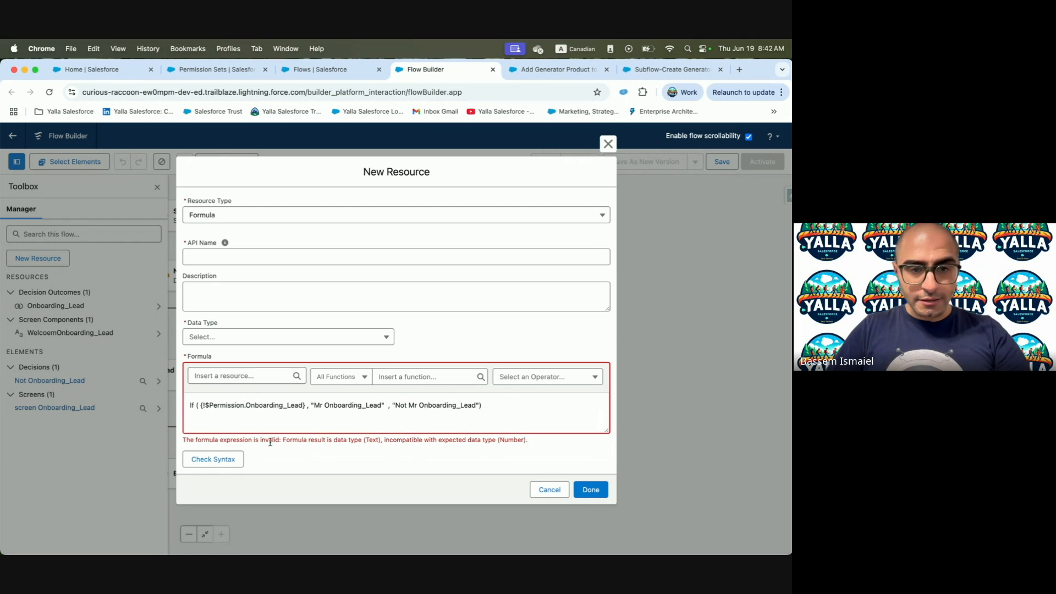
{"action": "left_click", "coordinate": [196, 405]}
{"action": "type", "text": "("}
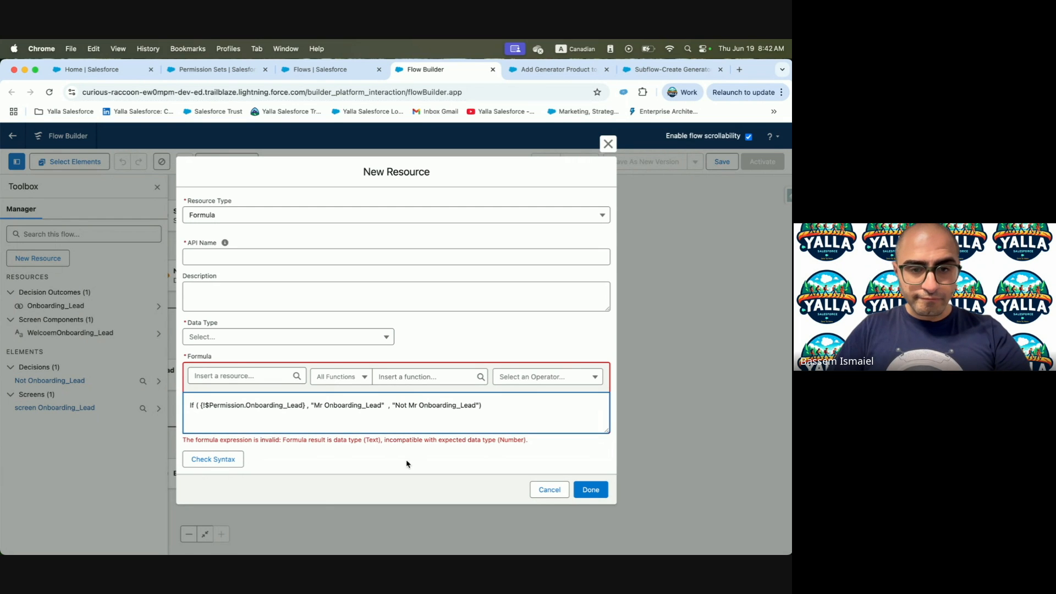
{"action": "left_click", "coordinate": [272, 337]}
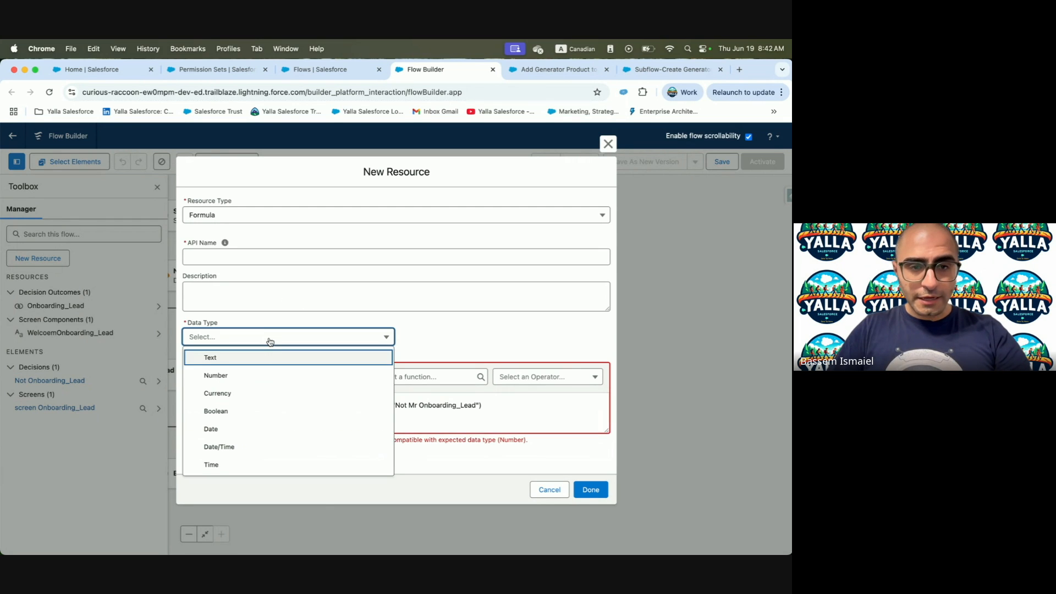
{"action": "left_click", "coordinate": [237, 365]}
{"action": "left_click", "coordinate": [216, 461]}
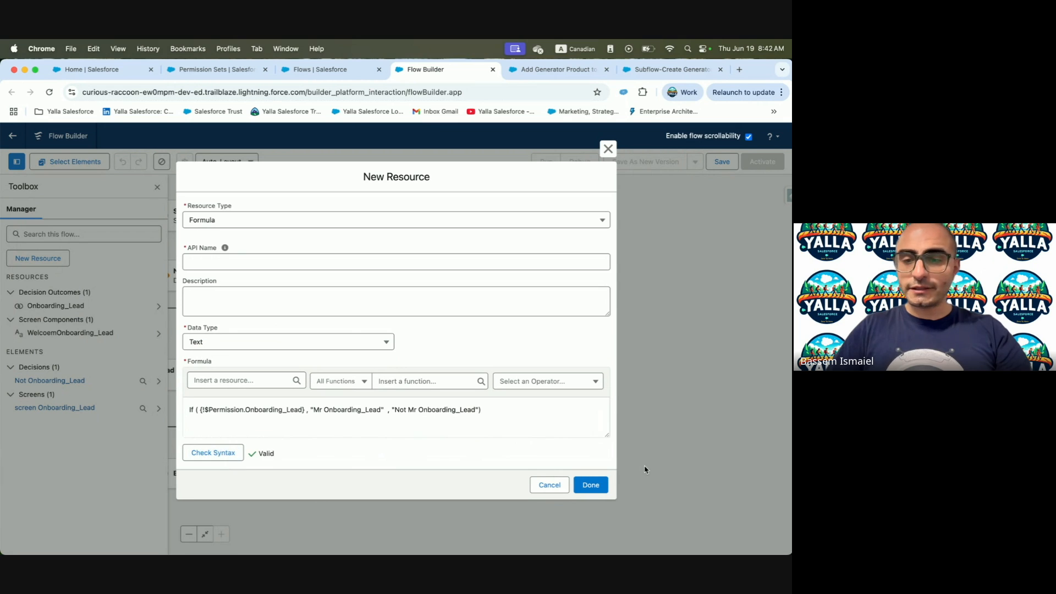
Give the formula resource the API name frm_Onboarding_Lead and finish creating it
{"action": "left_click", "coordinate": [591, 489]}
{"action": "left_click", "coordinate": [275, 256]}
{"action": "type", "text": "frm_"}
{"action": "type", "text": "Onboarding_Lead"}
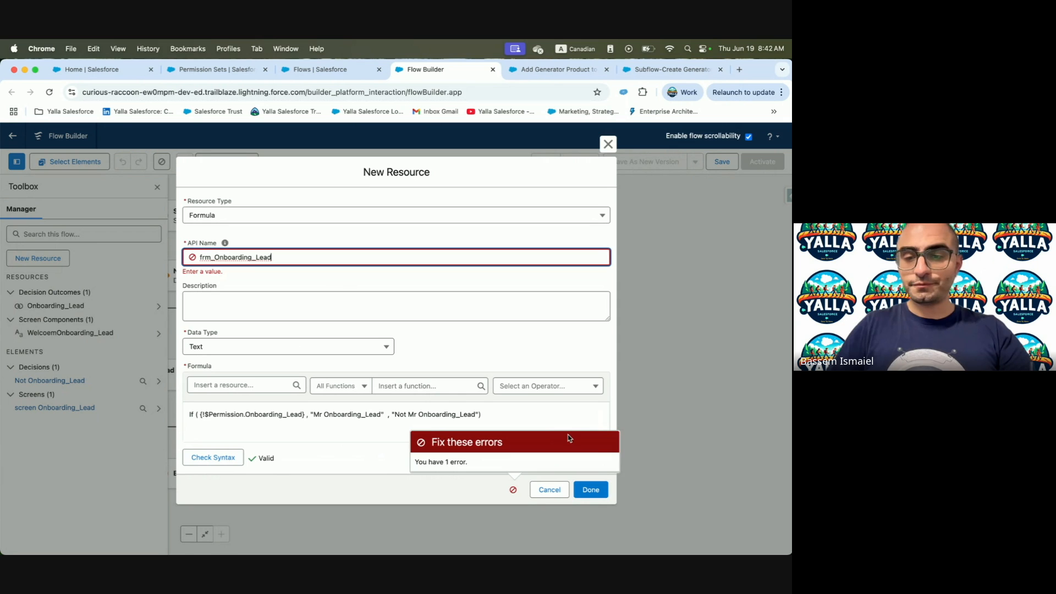
{"action": "left_click", "coordinate": [591, 490]}
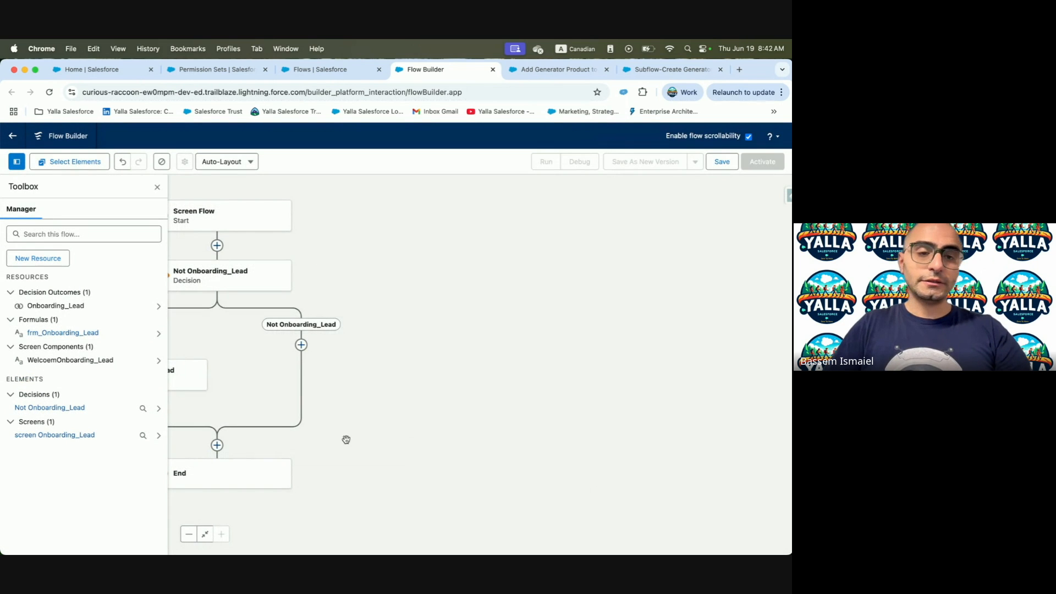
Insert the frm_Onboarding_Lead formula below the welcome text on the screen Onboarding_Lead element and finish the screen
{"action": "left_click_drag", "start_coordinate": [346, 440], "coordinate": [530, 389]}
{"action": "double_click", "coordinate": [340, 332]}
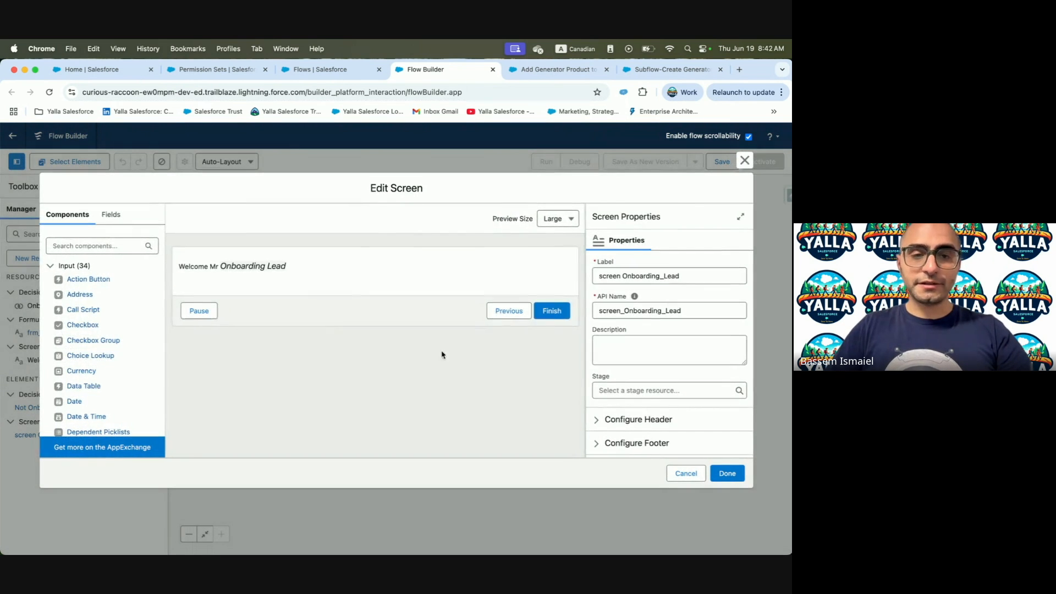
{"action": "left_click", "coordinate": [285, 268]}
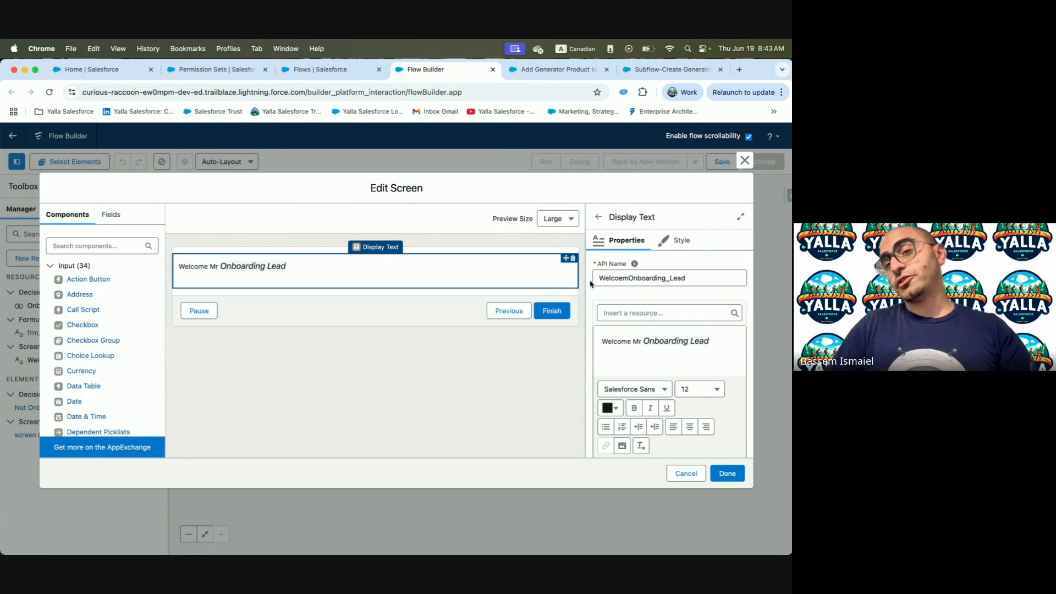
{"action": "left_click", "coordinate": [118, 244]}
{"action": "left_click", "coordinate": [719, 342]}
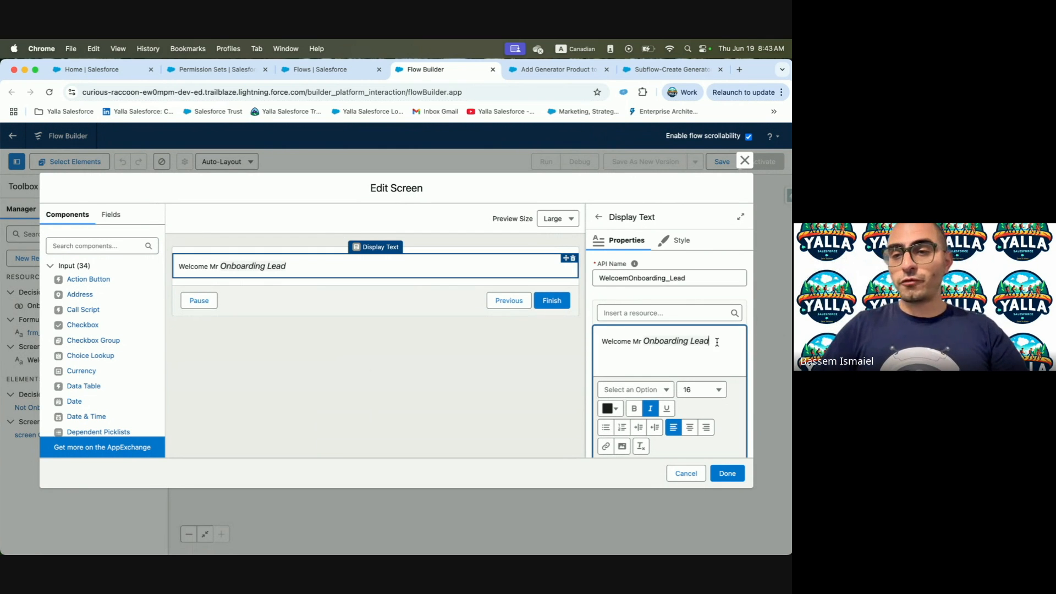
{"action": "left_click", "coordinate": [665, 313]}
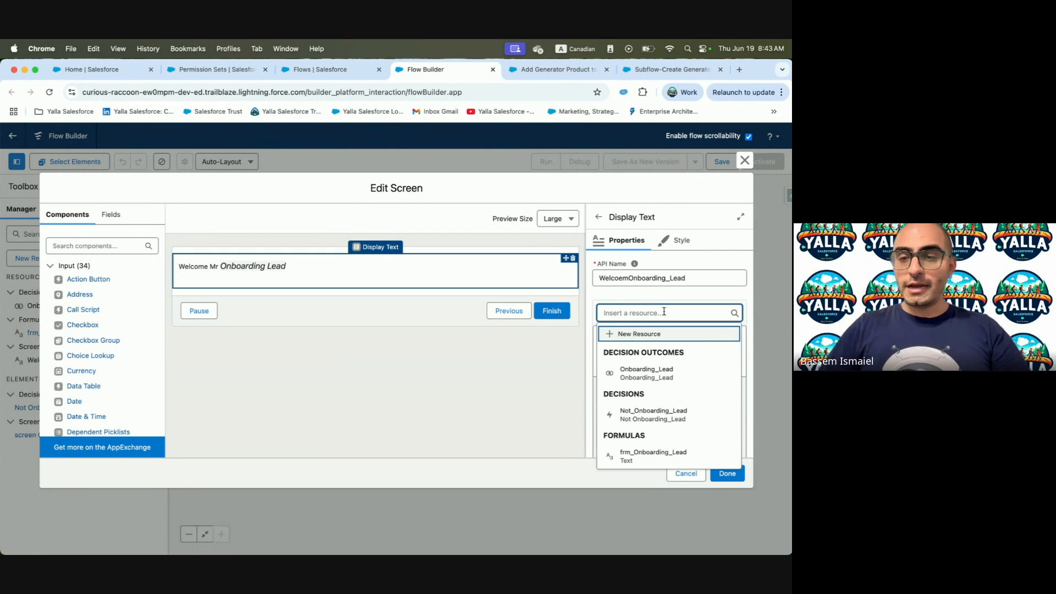
{"action": "type", "text": "fr"}
{"action": "left_click", "coordinate": [665, 347]}
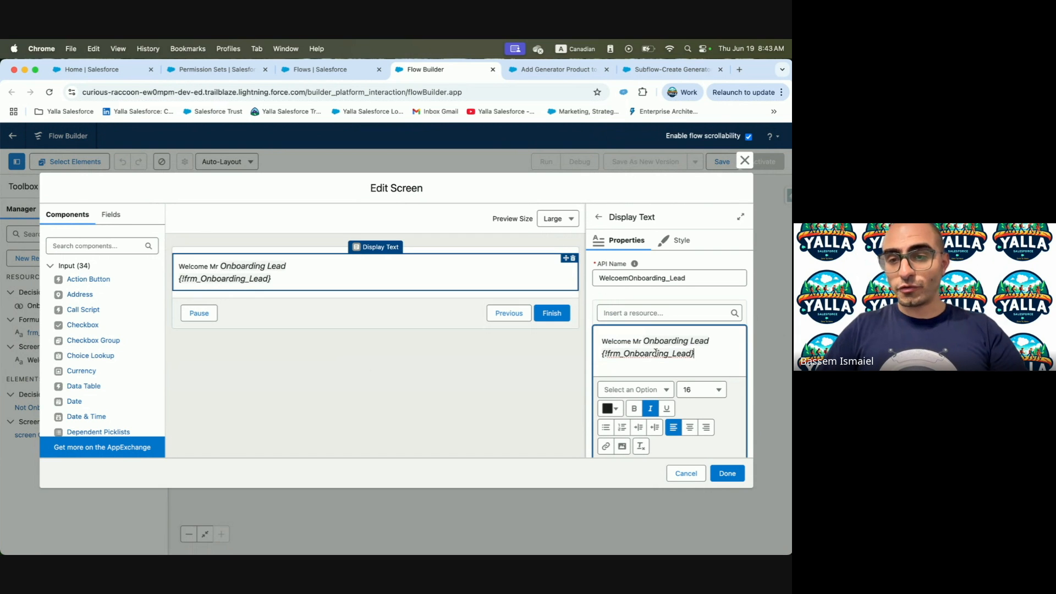
{"action": "left_click", "coordinate": [727, 474]}
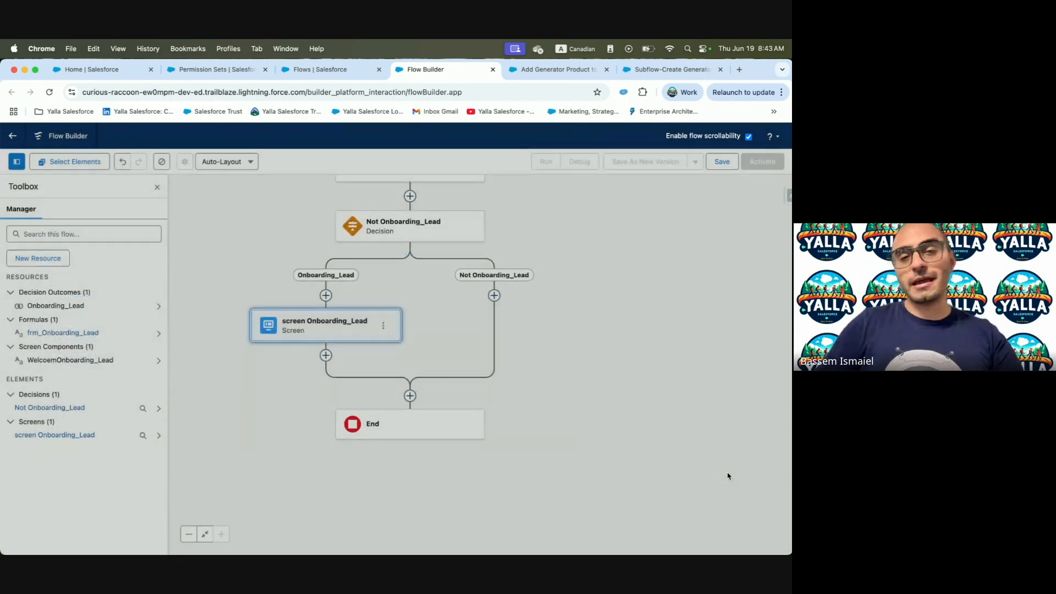
Copy the screen Onboarding_Lead element and paste it into the Not Onboarding_Lead branch
{"action": "left_click", "coordinate": [384, 327]}
{"action": "left_click", "coordinate": [417, 350]}
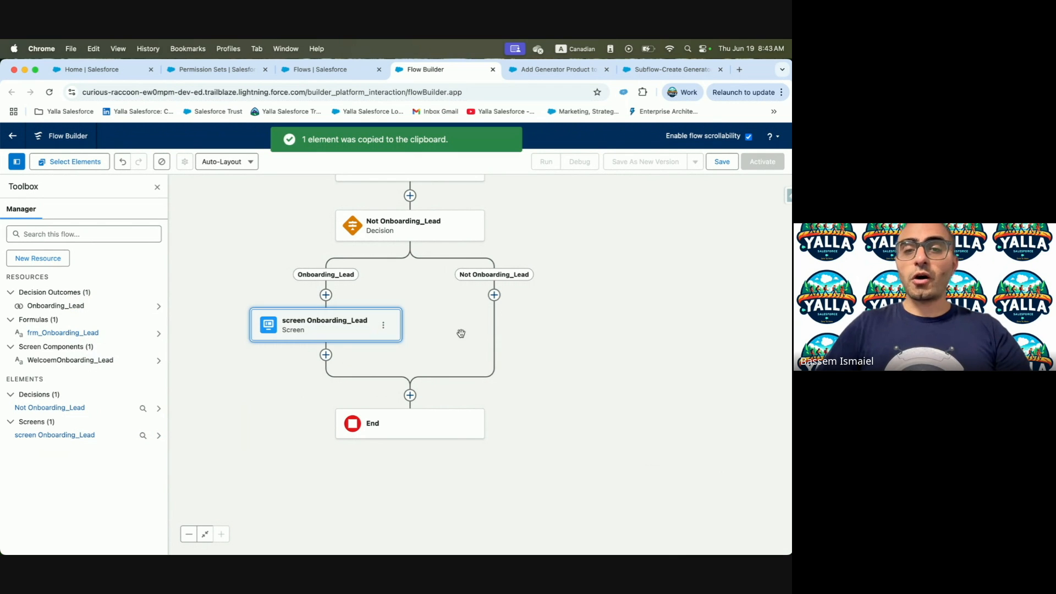
{"action": "left_click", "coordinate": [494, 295]}
{"action": "left_click", "coordinate": [461, 372]}
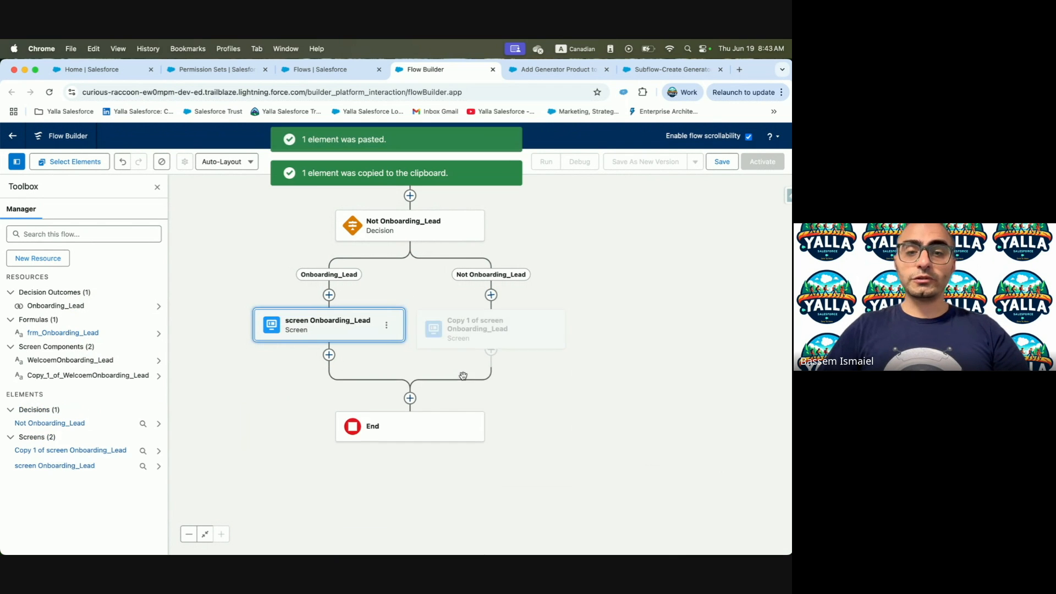
Change the first line of the copied screen's display text to "Welcome Mr Not Onboarding Lead"
{"action": "left_click", "coordinate": [464, 341]}
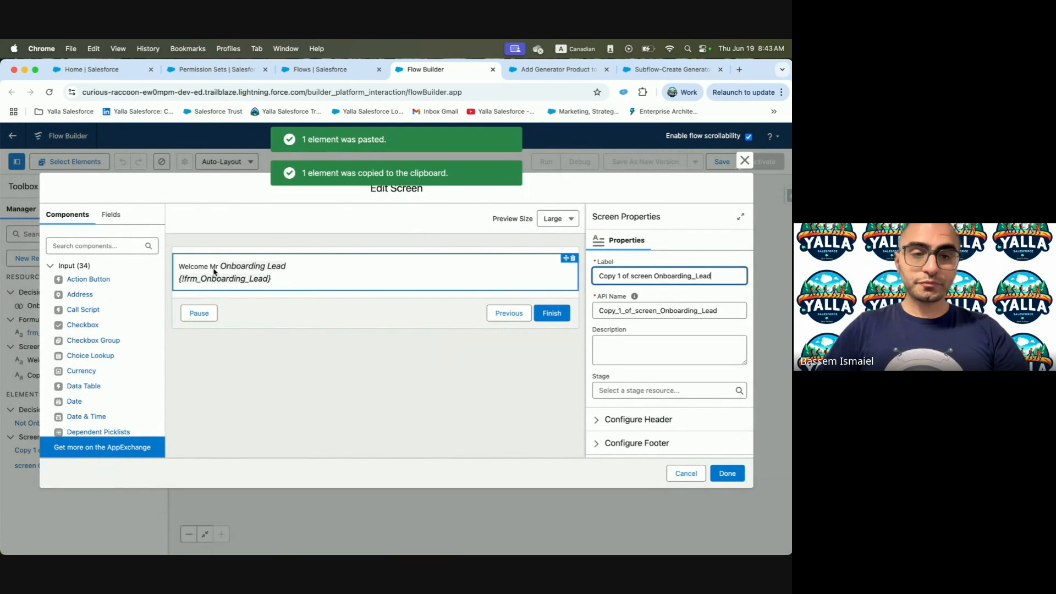
{"action": "left_click", "coordinate": [214, 271]}
{"action": "left_click", "coordinate": [641, 341]}
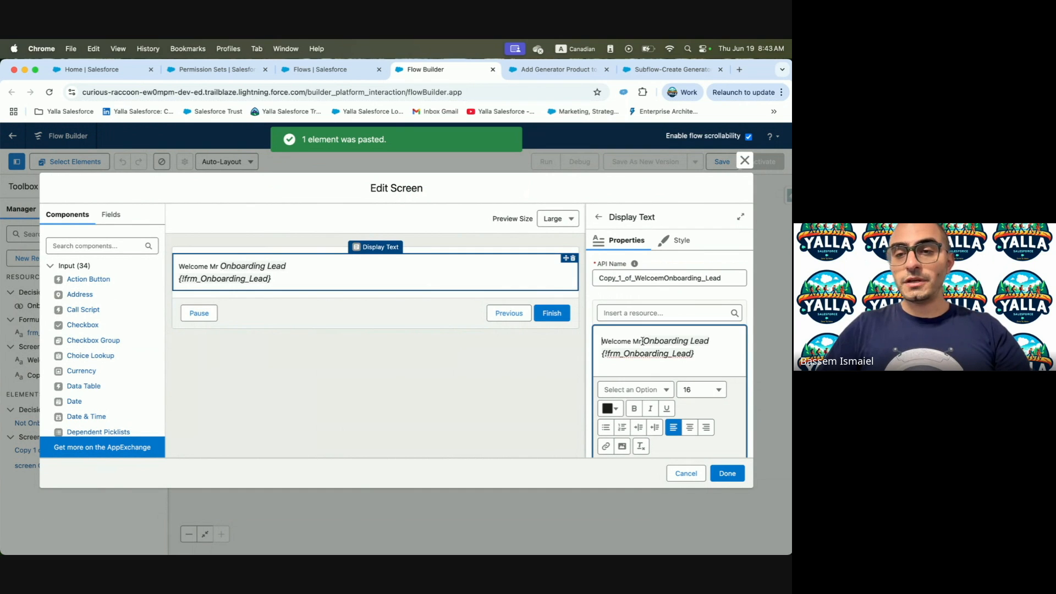
{"action": "type", "text": "Not"}
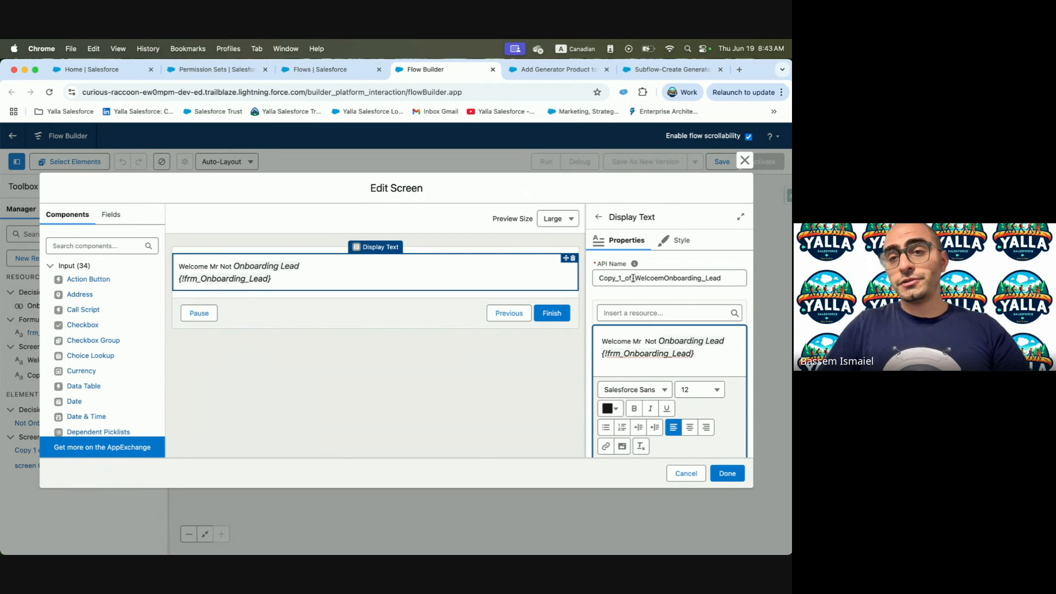
Set the copied display text's API name to NotWelcoemOnboarding_Lead and finish the screen
{"action": "left_click_drag", "start_coordinate": [633, 277], "coordinate": [593, 278]}
{"action": "key", "text": "BackSpace"}
{"action": "type", "text": "No"}
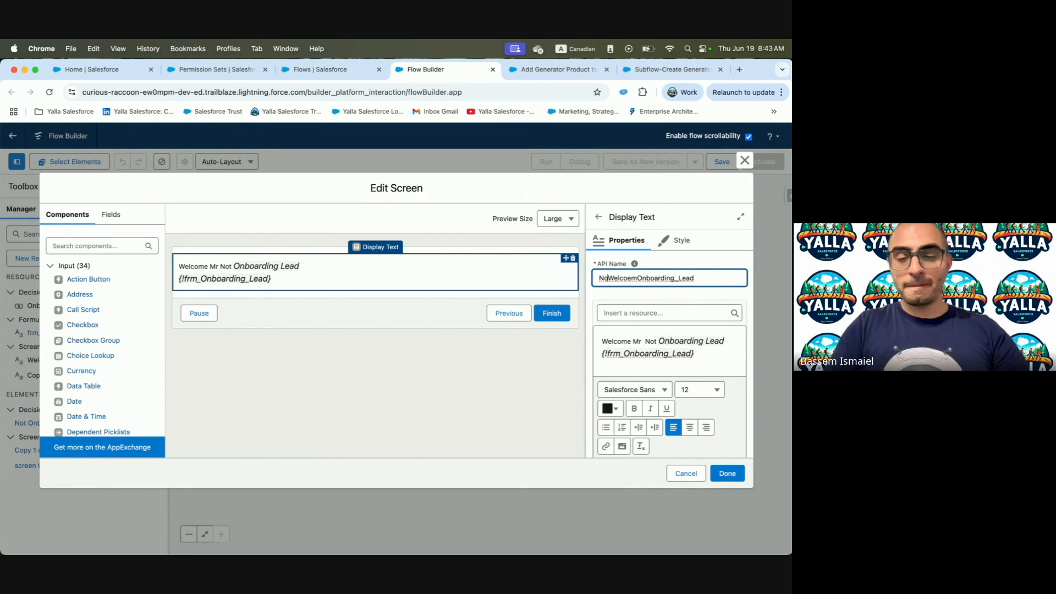
{"action": "type", "text": "t"}
{"action": "left_click", "coordinate": [350, 414]}
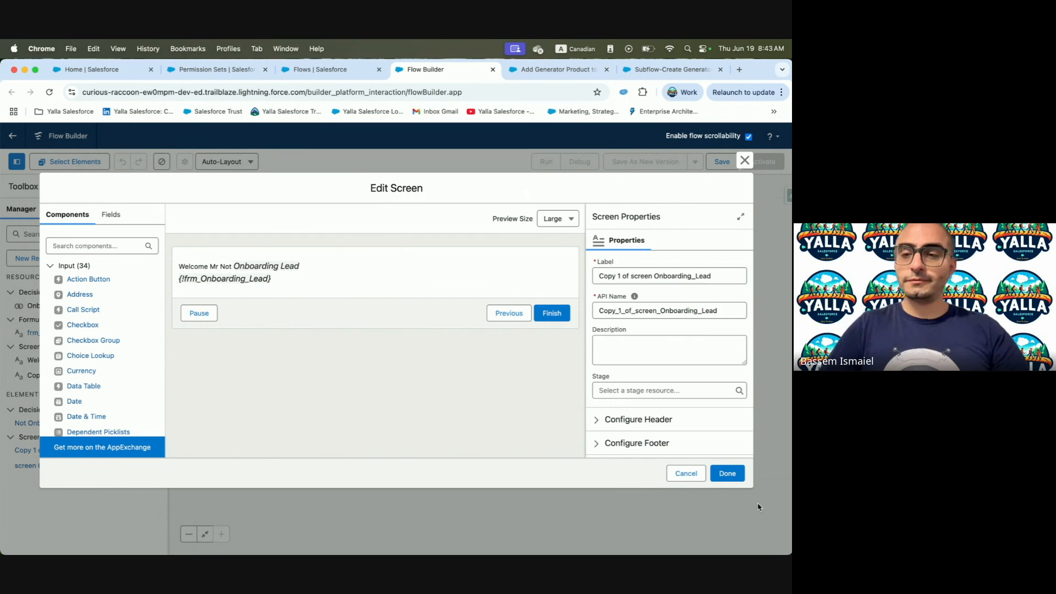
{"action": "left_click", "coordinate": [727, 473]}
Save the flow with the label Onboarding_Lead CP and a pasted description
{"action": "left_click", "coordinate": [730, 165]}
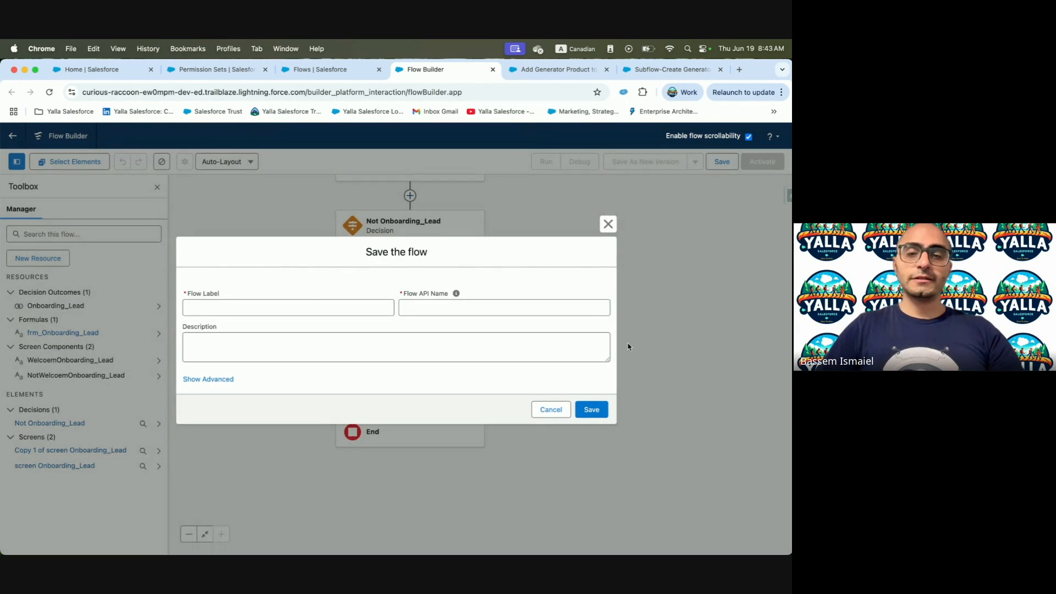
{"action": "left_click", "coordinate": [329, 300]}
{"action": "key", "text": "super+v"}
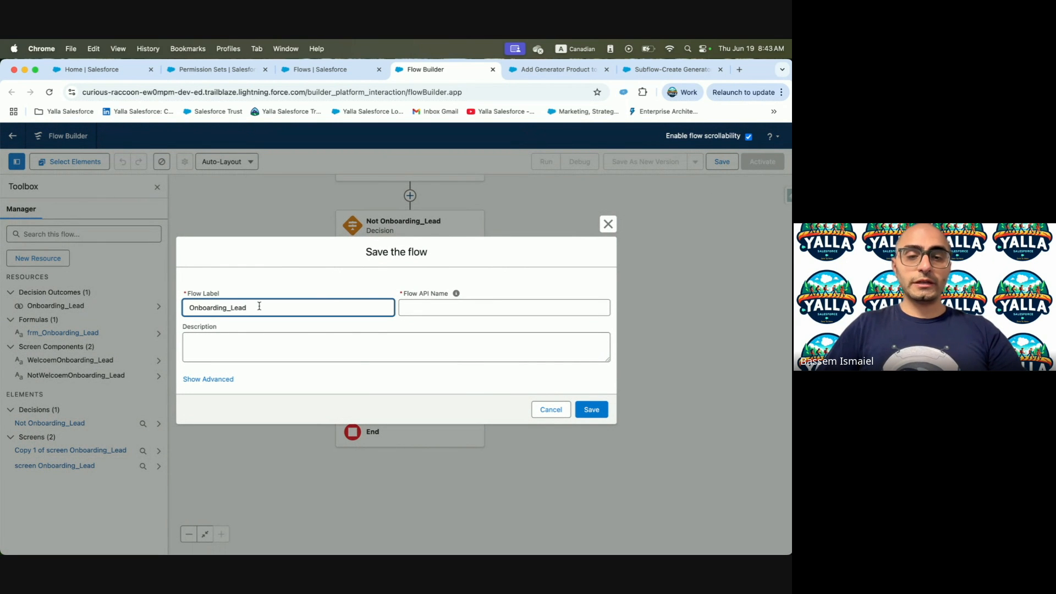
{"action": "left_click", "coordinate": [434, 315]}
{"action": "left_click", "coordinate": [402, 360]}
{"action": "key", "text": "super+v"}
{"action": "left_click", "coordinate": [592, 411]}
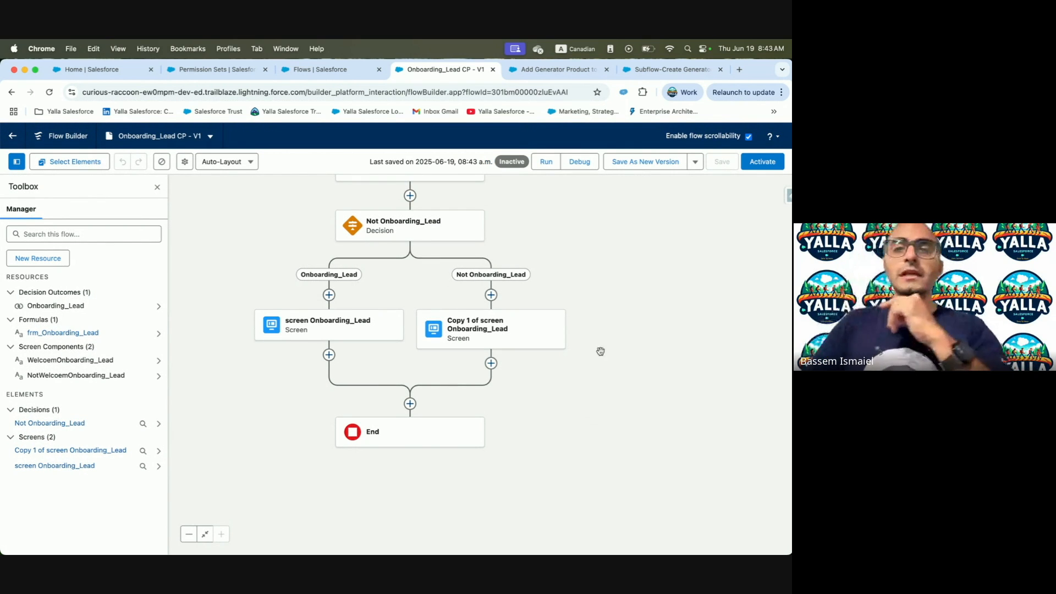
Debug the flow, examine the welcome message, formula text and executed decision outcome, and finish the interview
{"action": "left_click", "coordinate": [578, 163]}
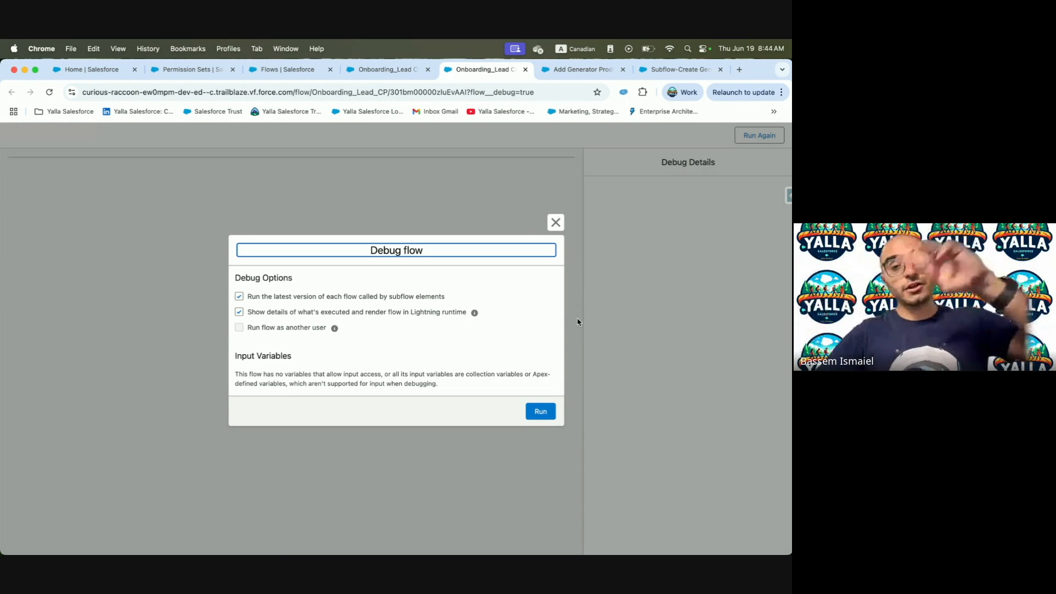
{"action": "left_click", "coordinate": [544, 417]}
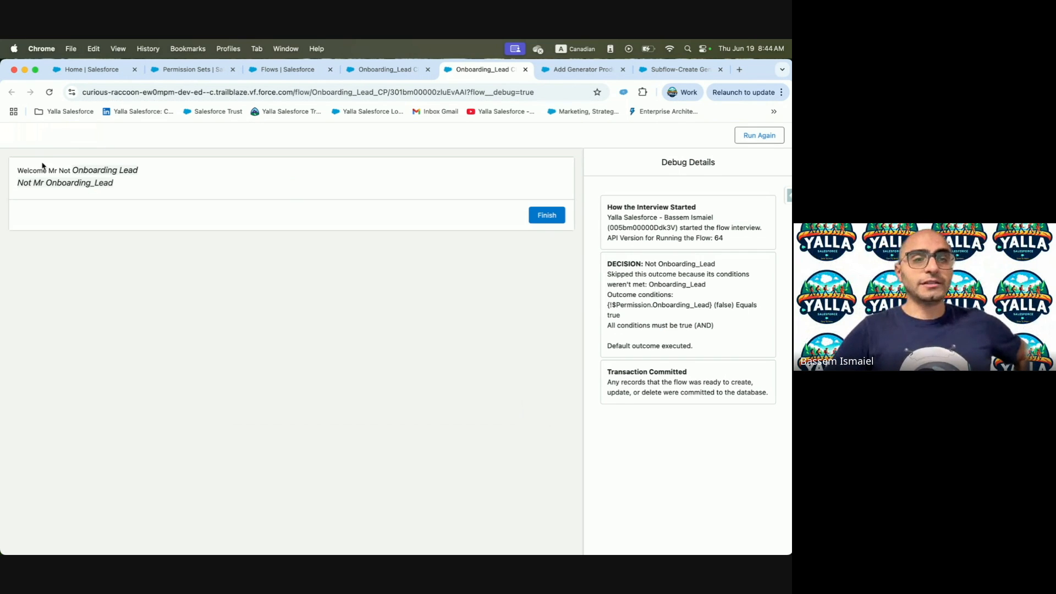
{"action": "left_click_drag", "start_coordinate": [18, 170], "coordinate": [262, 175]}
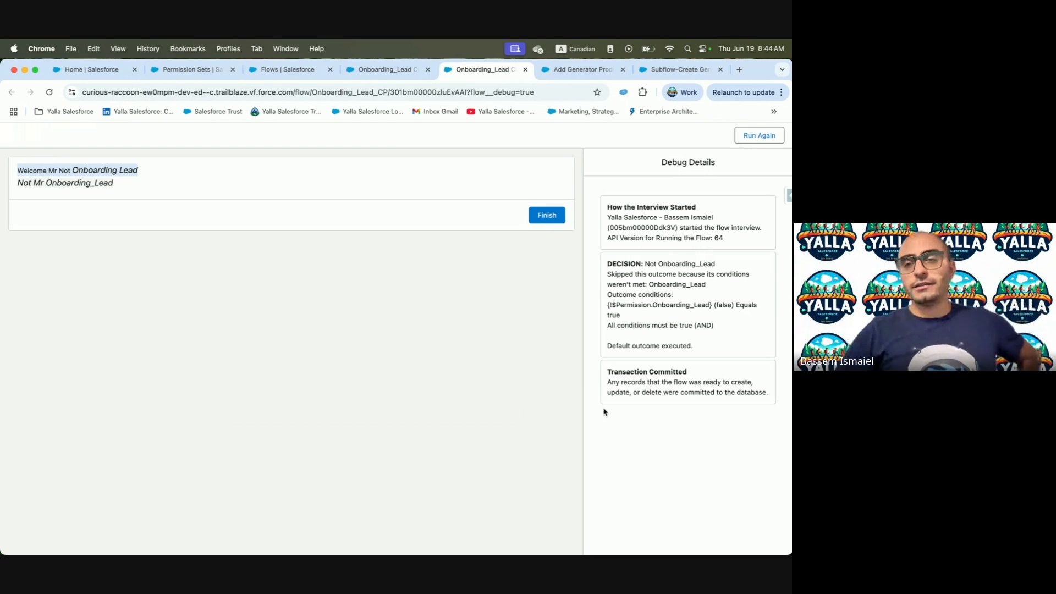
{"action": "left_click_drag", "start_coordinate": [606, 342], "coordinate": [693, 347]}
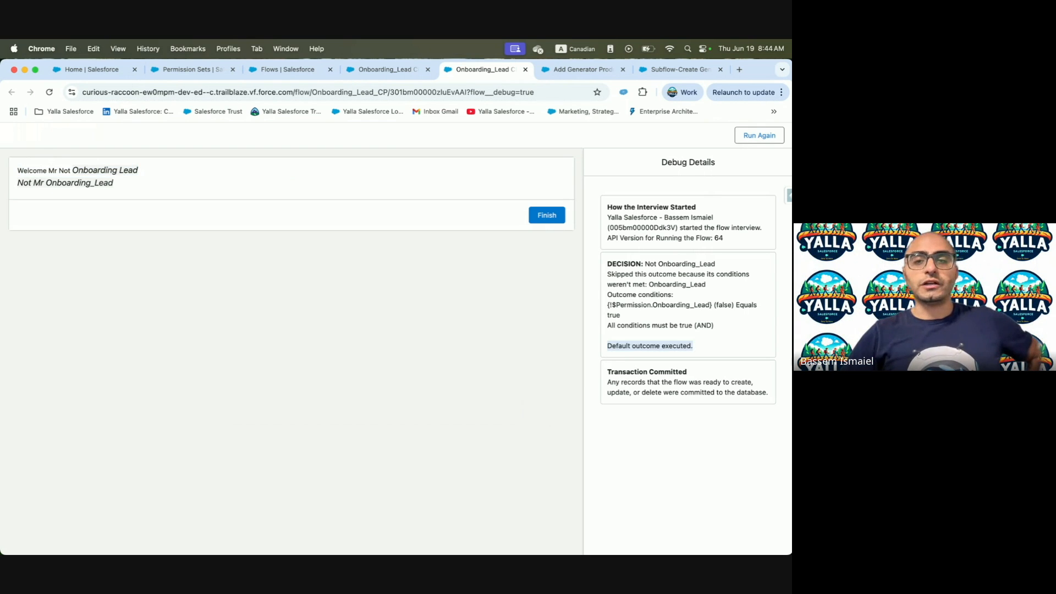
{"action": "left_click_drag", "start_coordinate": [17, 184], "coordinate": [204, 188]}
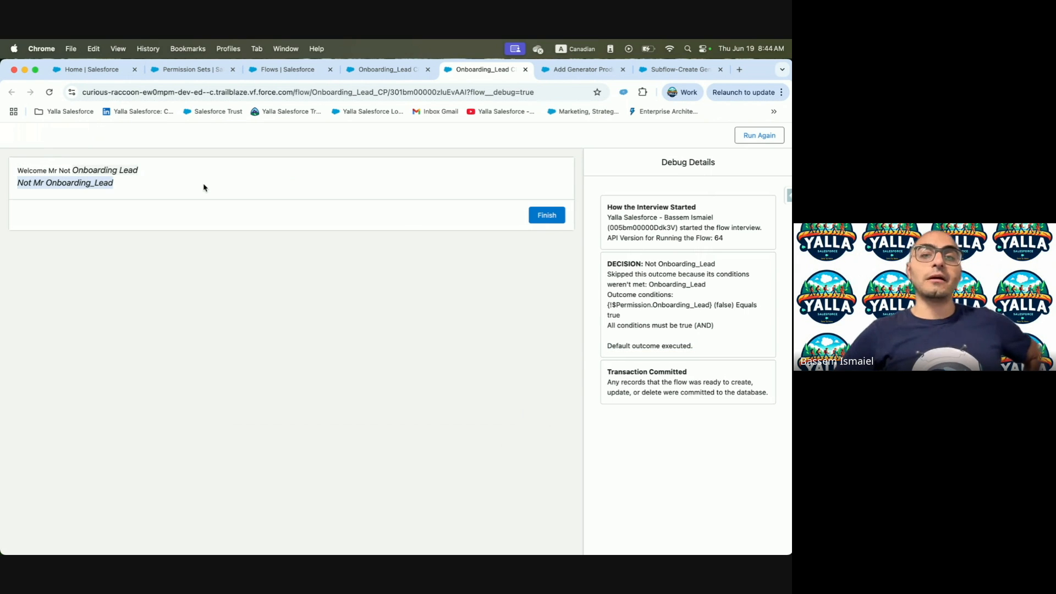
{"action": "left_click", "coordinate": [552, 224]}
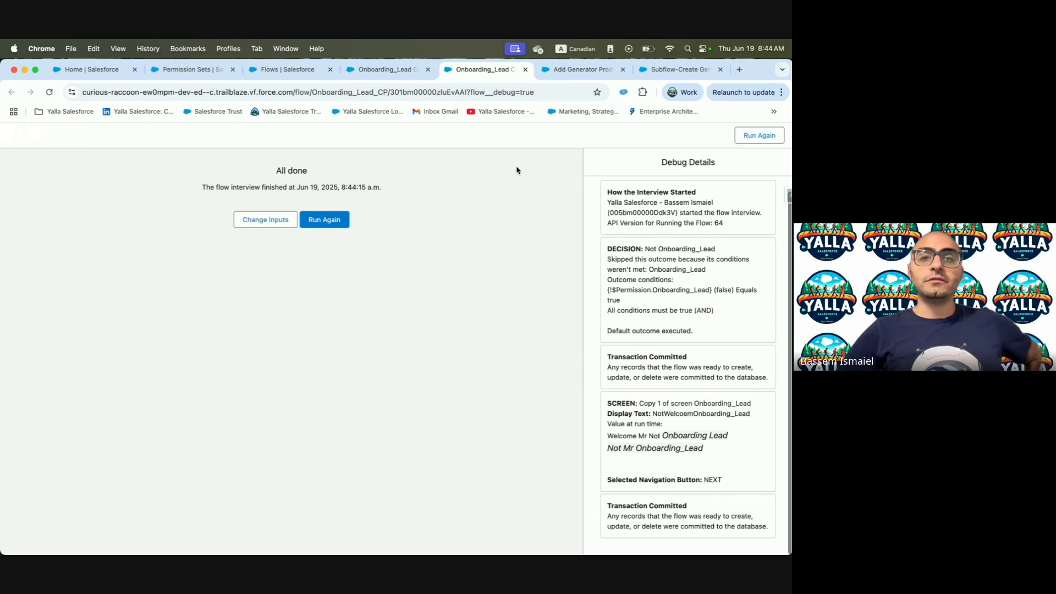
Assign the Onboarding_Lead CP permission set to the System Administrator user
{"action": "left_click", "coordinate": [383, 74]}
{"action": "left_click", "coordinate": [178, 71]}
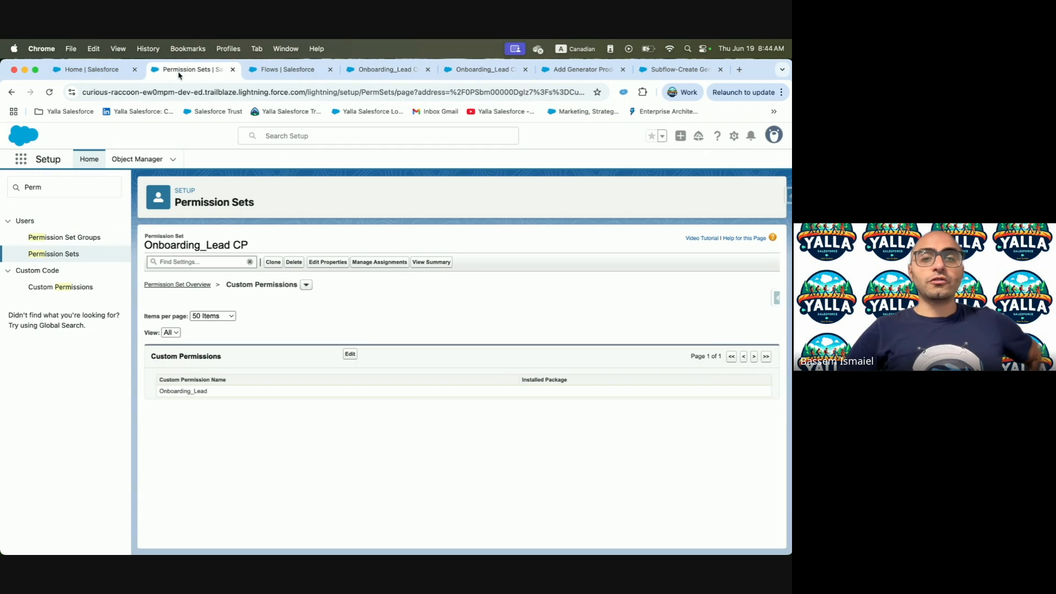
{"action": "left_click", "coordinate": [379, 262]}
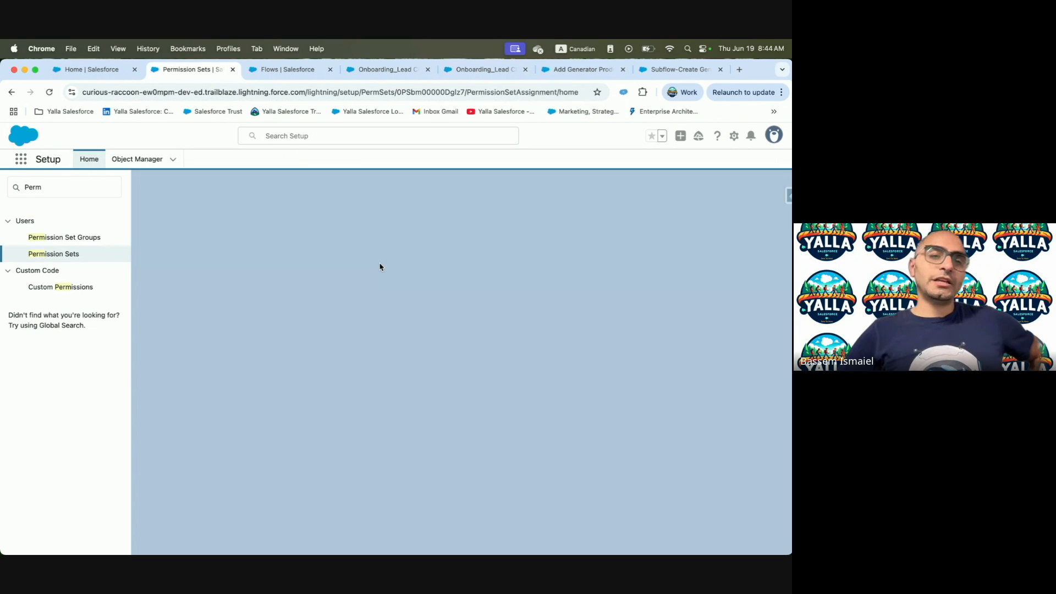
{"action": "left_click", "coordinate": [754, 242]}
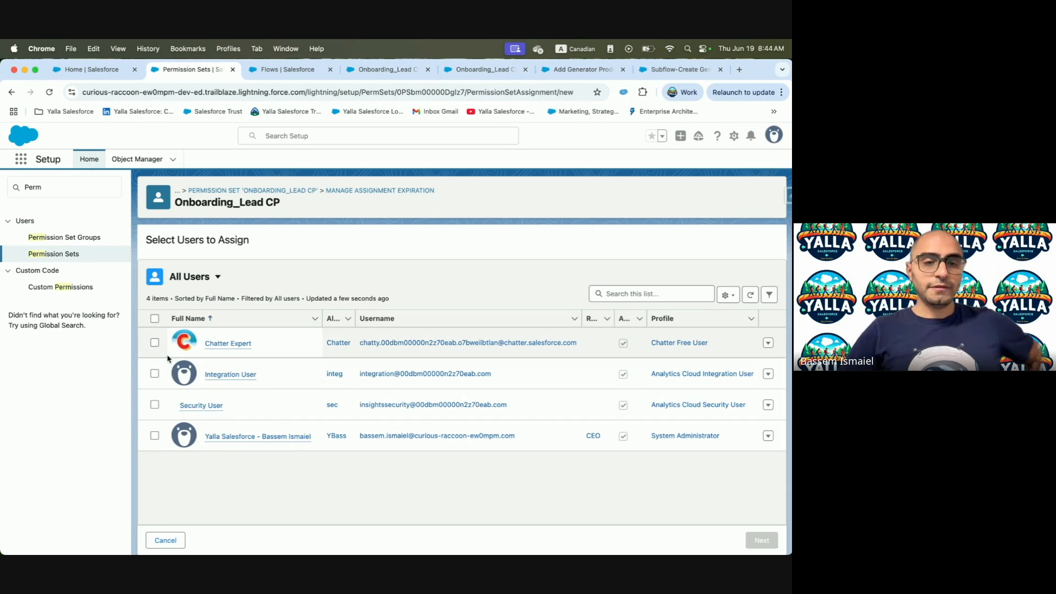
{"action": "left_click", "coordinate": [155, 435]}
{"action": "left_click", "coordinate": [761, 542]}
{"action": "left_click", "coordinate": [756, 542]}
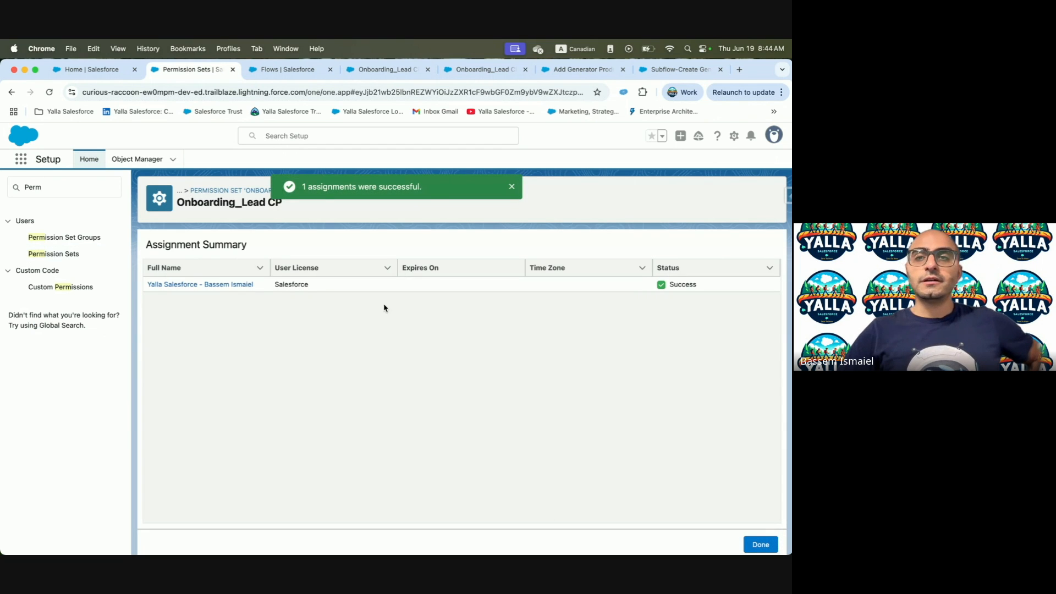
Return to the flow's debug page and run the flow again with the permission set assigned
{"action": "left_click", "coordinate": [666, 70]}
{"action": "left_click", "coordinate": [583, 70]}
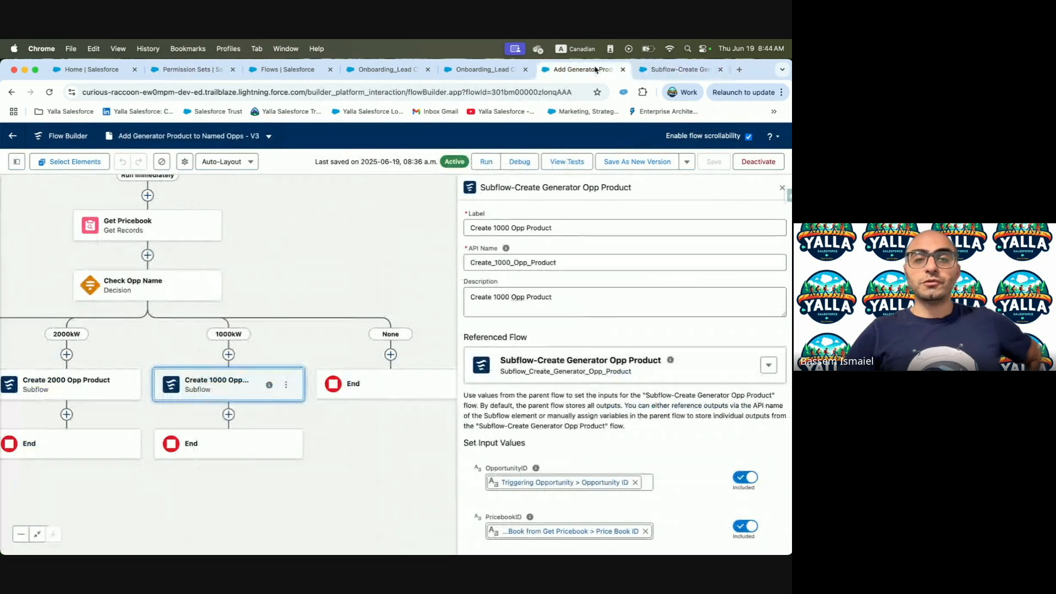
{"action": "left_click", "coordinate": [484, 70]}
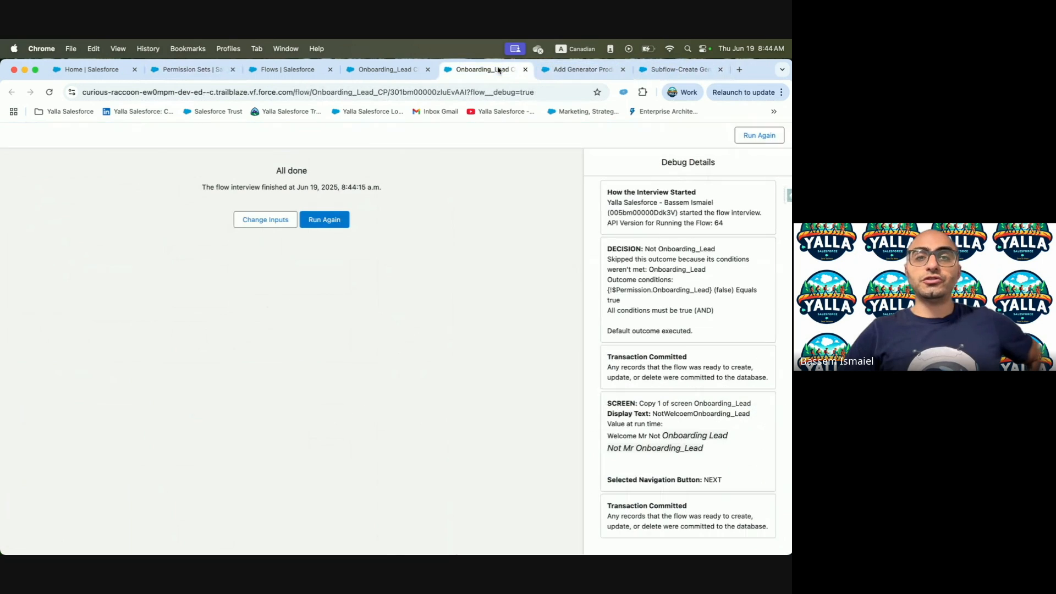
{"action": "left_click", "coordinate": [336, 220]}
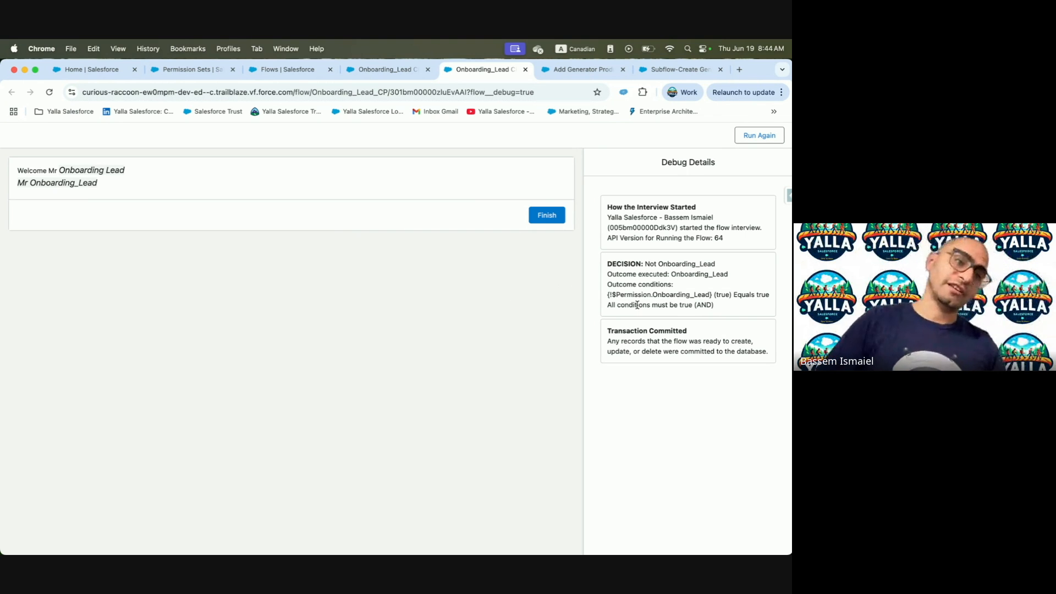
Check the Onboarding_Lead welcome message and its formula text in the debug run, and finish the interview
{"action": "left_click_drag", "start_coordinate": [15, 181], "coordinate": [312, 185]}
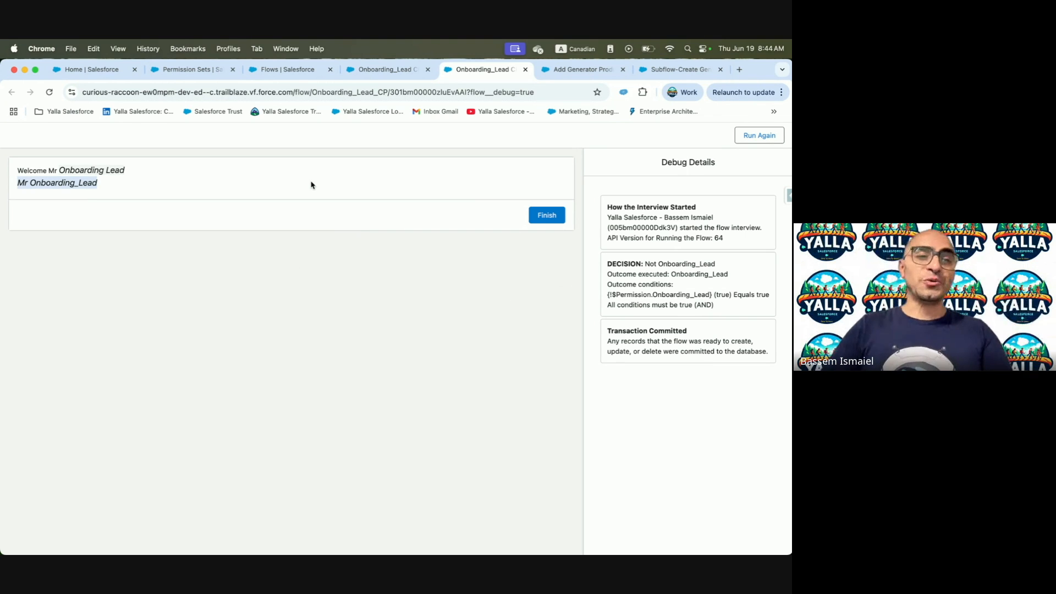
{"action": "left_click", "coordinate": [559, 216]}
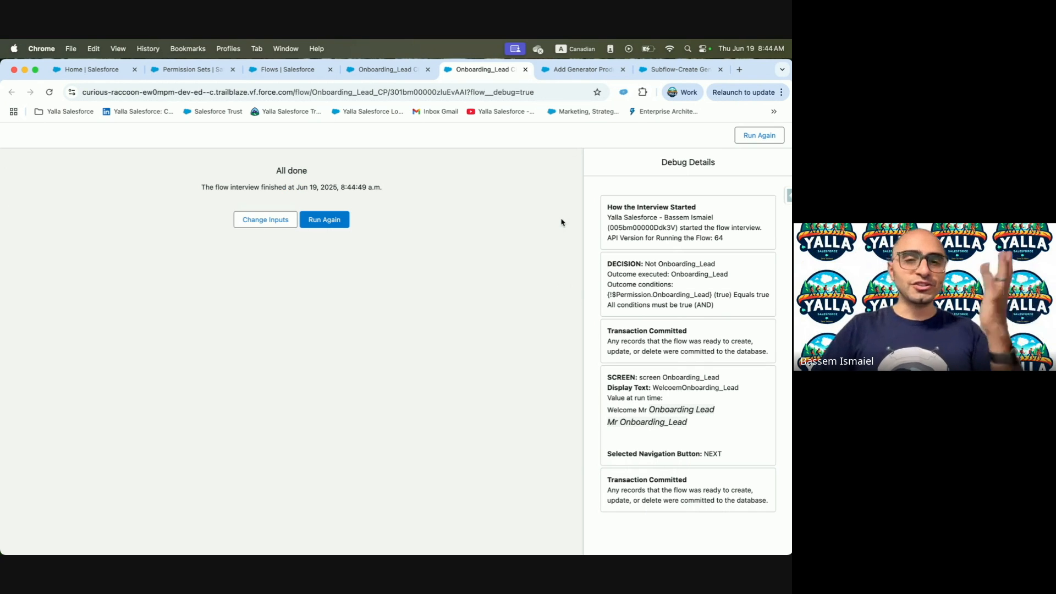
Switch to the Trailhead unit and review how the Running User's Permission global variable and custom permissions work with Decision elements
{"action": "key", "text": "ctrl+Left"}
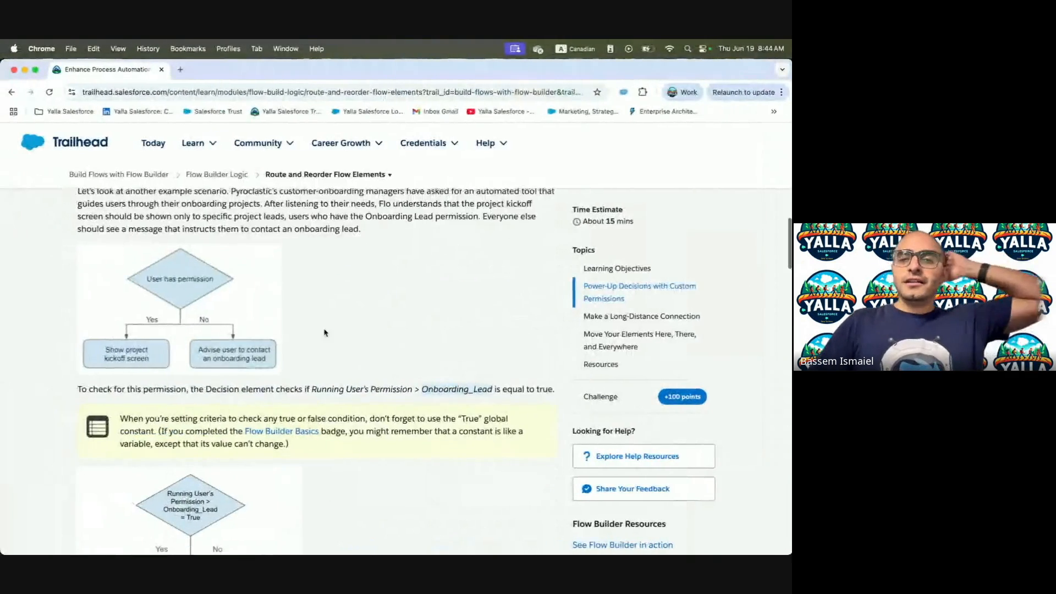
{"action": "scroll", "coordinate": [324, 329], "scroll_direction": "up", "scroll_amount": 10}
{"action": "scroll", "coordinate": [324, 329], "scroll_direction": "up", "scroll_amount": 3}
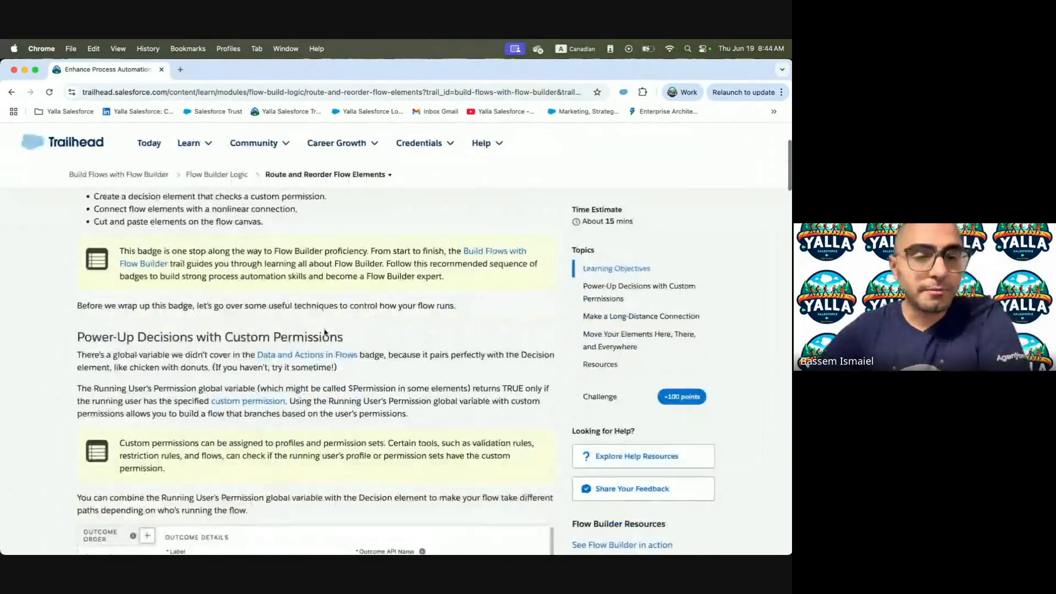
{"action": "scroll", "coordinate": [324, 329], "scroll_direction": "down", "scroll_amount": 4}
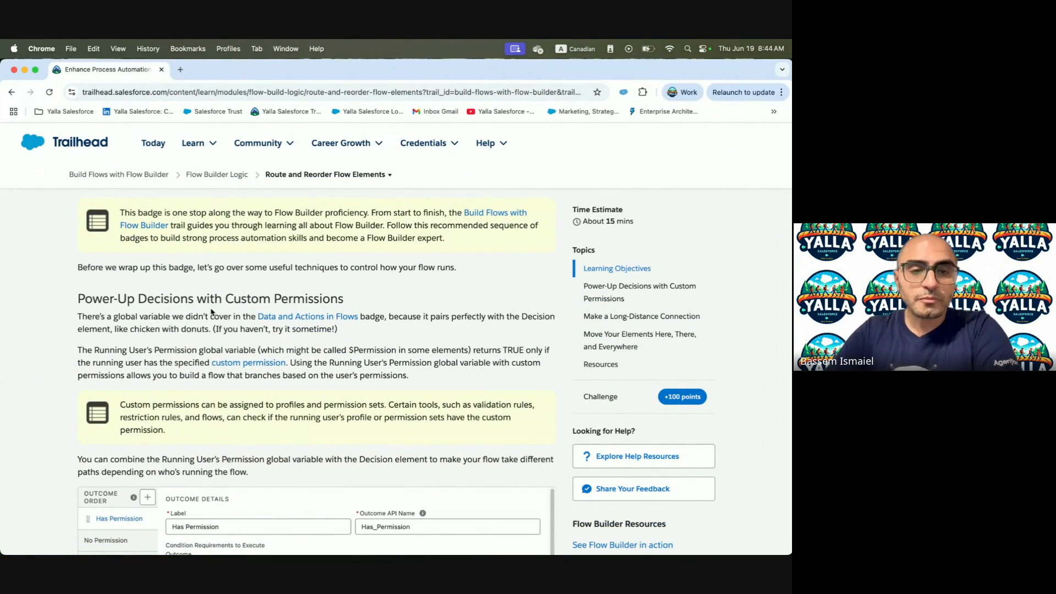
{"action": "left_click_drag", "start_coordinate": [78, 350], "coordinate": [436, 350]}
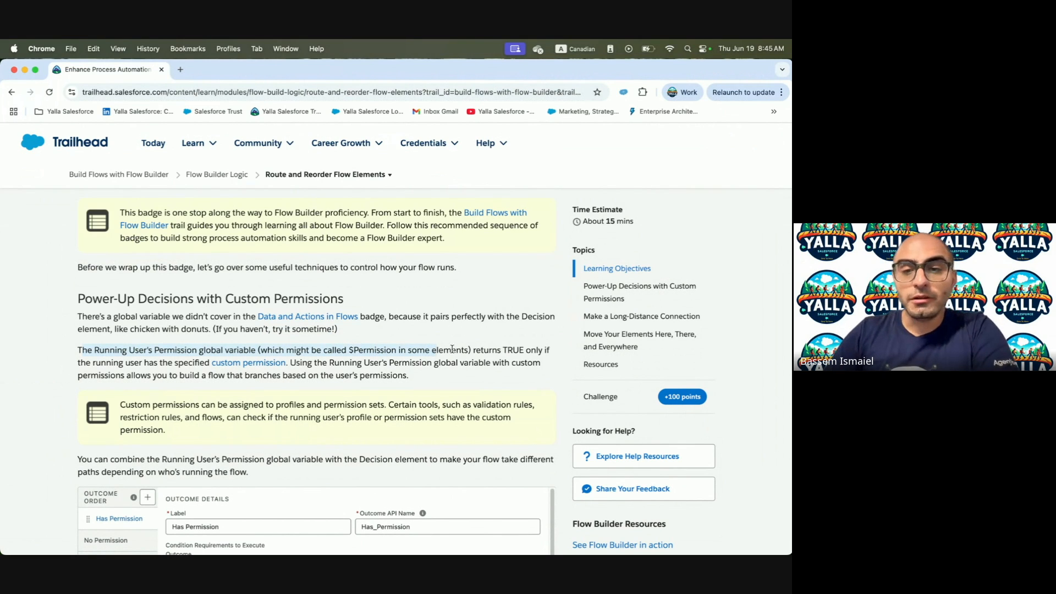
{"action": "scroll", "coordinate": [113, 365], "scroll_direction": "down", "scroll_amount": 2}
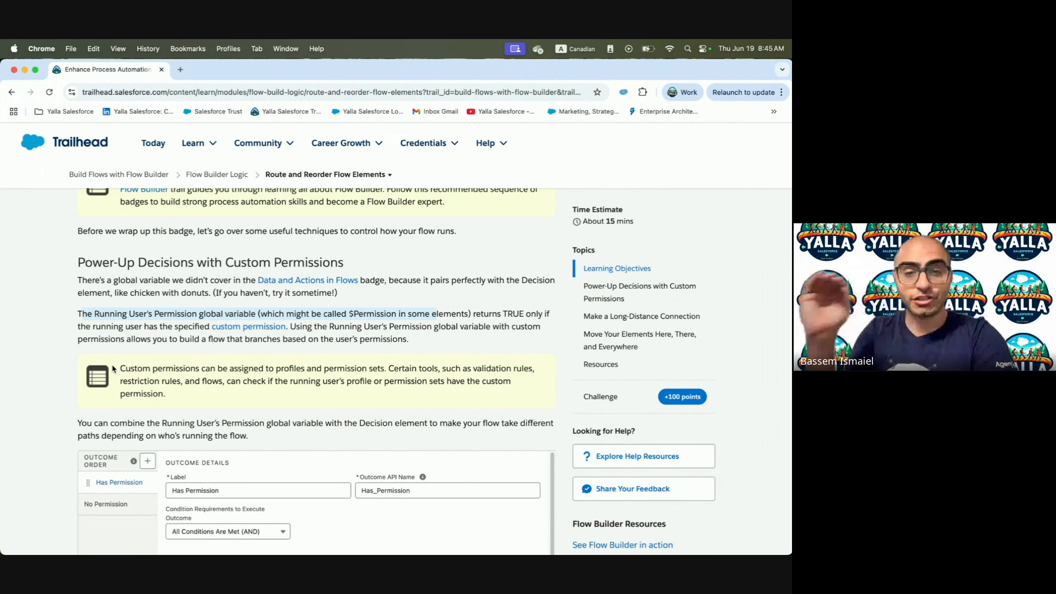
{"action": "scroll", "coordinate": [193, 394], "scroll_direction": "down", "scroll_amount": 4}
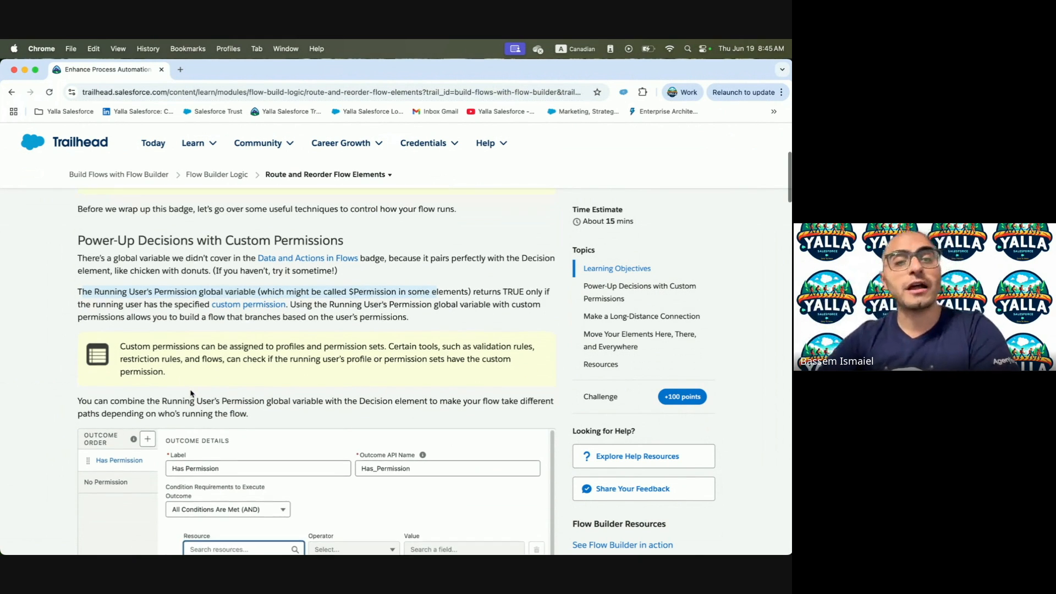
{"action": "left_click", "coordinate": [122, 300]}
{"action": "left_click_drag", "start_coordinate": [122, 300], "coordinate": [390, 310]}
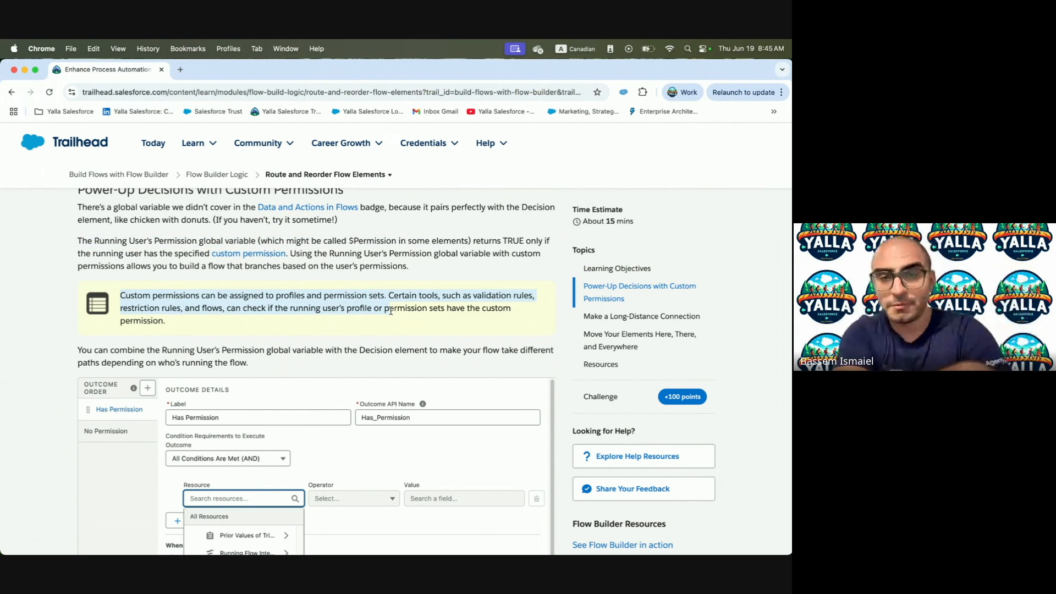
{"action": "left_click", "coordinate": [391, 311]}
{"action": "scroll", "coordinate": [391, 311], "scroll_direction": "down", "scroll_amount": 1}
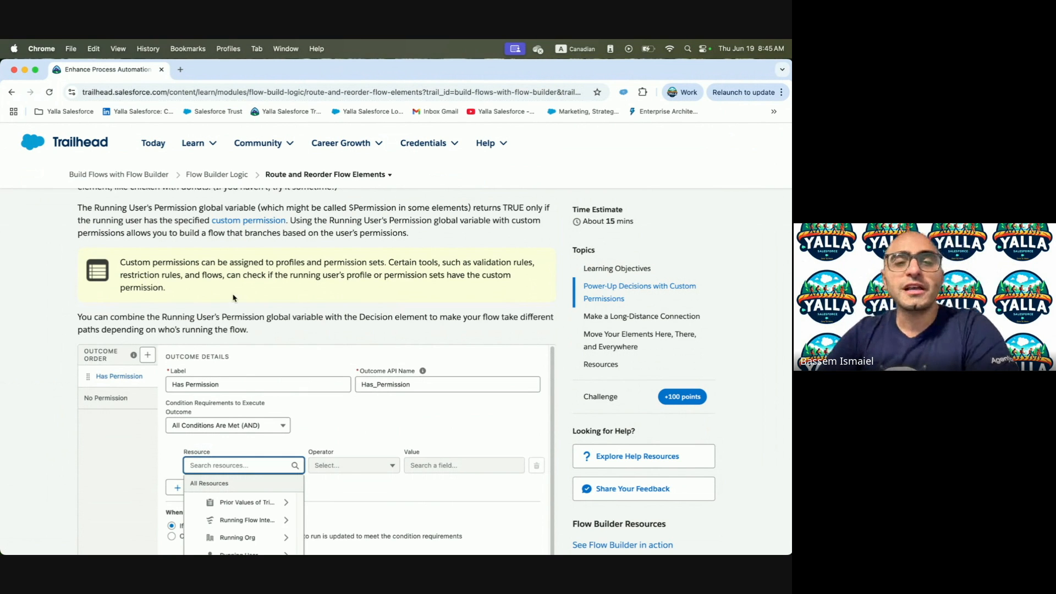
{"action": "scroll", "coordinate": [332, 313], "scroll_direction": "down", "scroll_amount": 1}
{"action": "scroll", "coordinate": [332, 317], "scroll_direction": "down", "scroll_amount": 2}
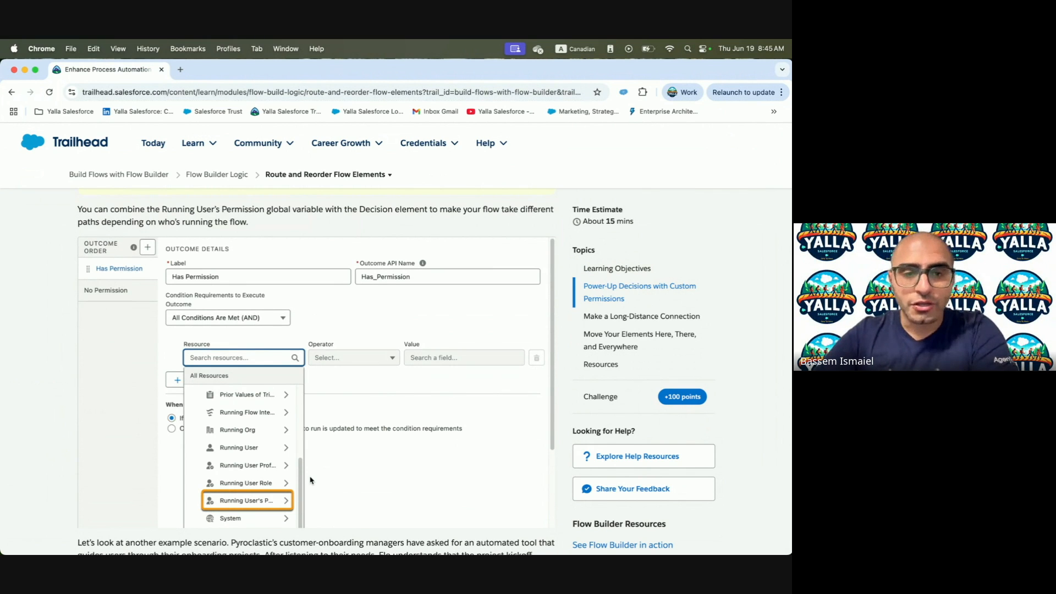
Review the Pyroclastic onboarding scenario, its decision diagrams, and the instructions for creating the Onboarding Lead permission and Decision element
{"action": "scroll", "coordinate": [310, 480], "scroll_direction": "down", "scroll_amount": 6}
{"action": "left_click_drag", "start_coordinate": [84, 325], "coordinate": [446, 338]}
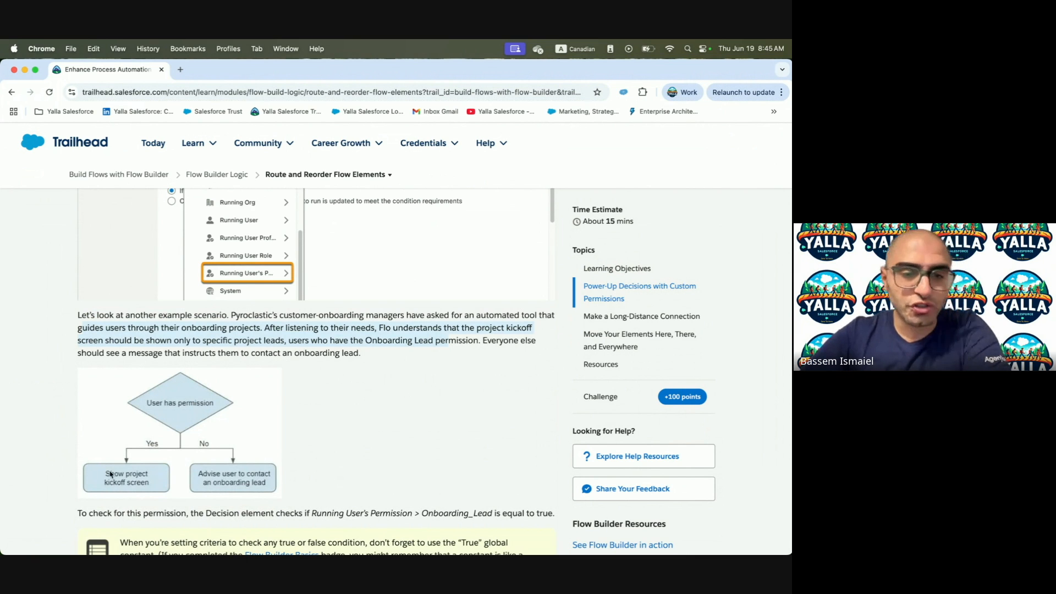
{"action": "scroll", "coordinate": [245, 468], "scroll_direction": "down", "scroll_amount": 5}
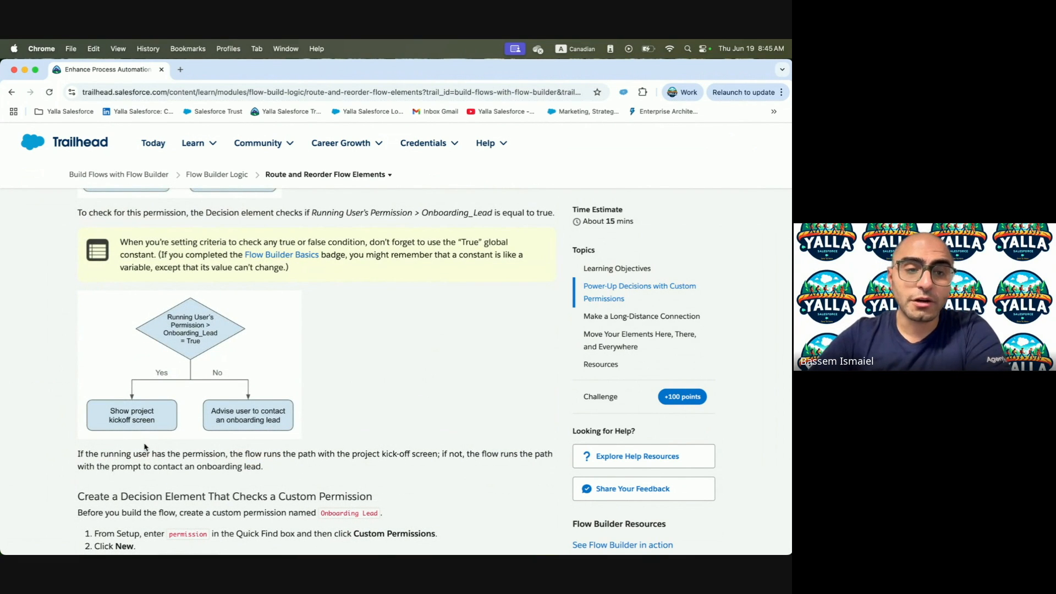
{"action": "scroll", "coordinate": [201, 345], "scroll_direction": "up", "scroll_amount": 3}
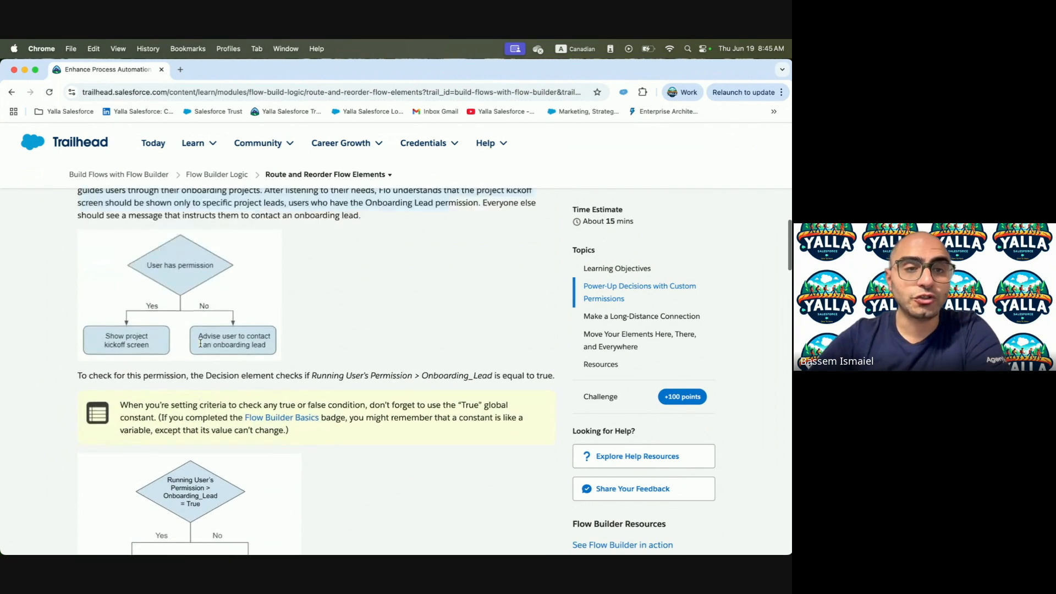
{"action": "scroll", "coordinate": [126, 214], "scroll_direction": "down", "scroll_amount": 1}
{"action": "scroll", "coordinate": [168, 204], "scroll_direction": "down", "scroll_amount": 2}
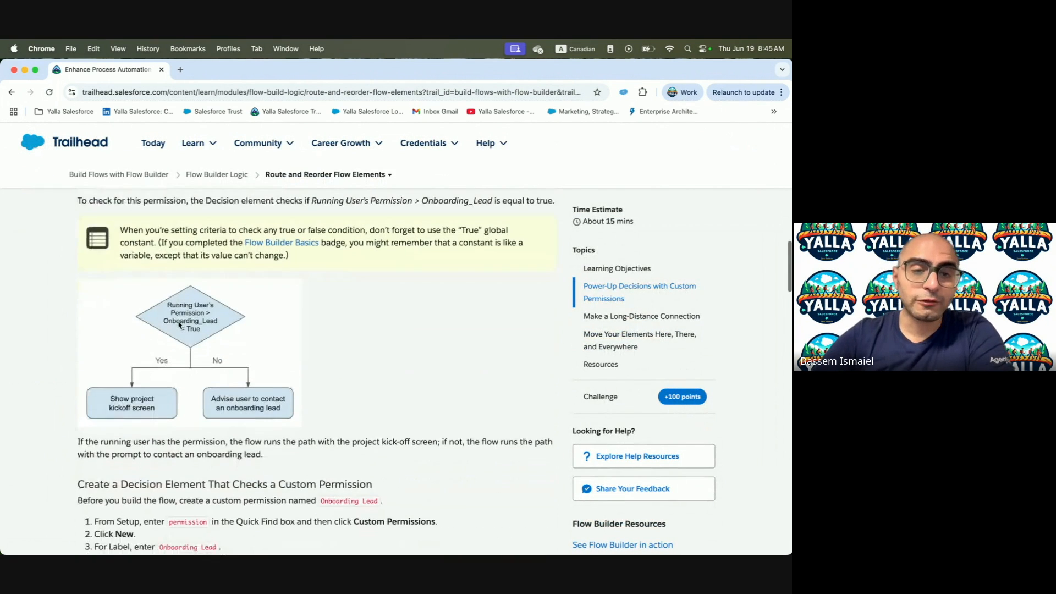
{"action": "scroll", "coordinate": [202, 490], "scroll_direction": "down", "scroll_amount": 5}
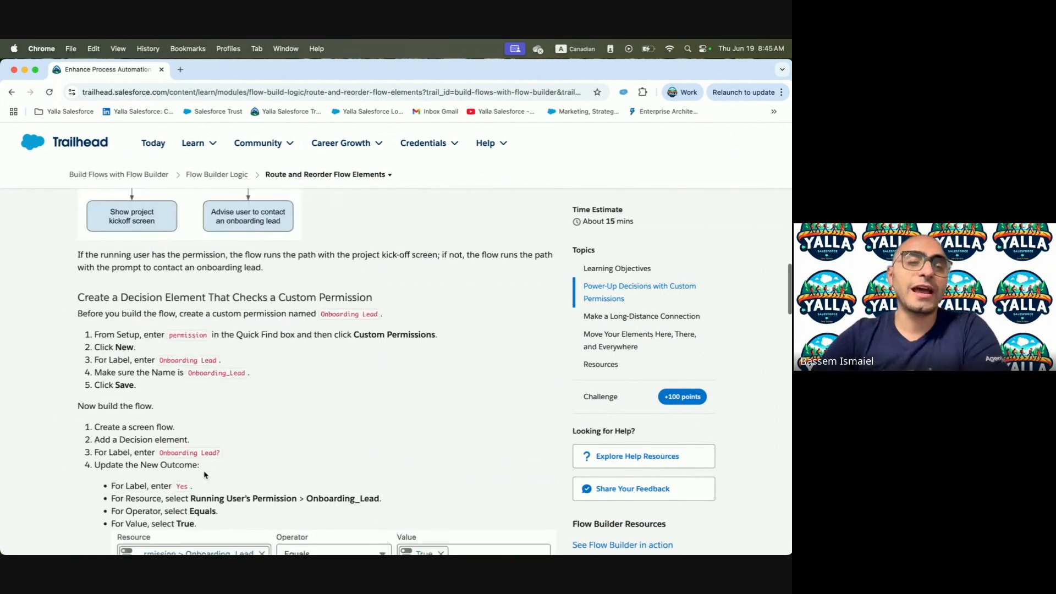
{"action": "scroll", "coordinate": [204, 475], "scroll_direction": "down", "scroll_amount": 1}
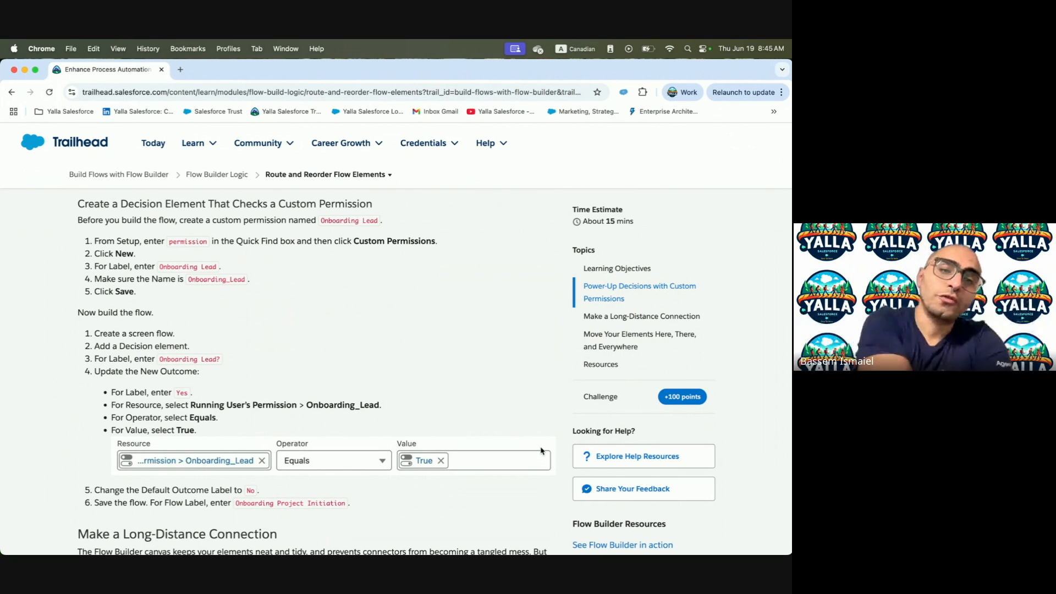
Examine the Make a Long-Distance Connection section, including the Go To Connector diagram and the note on infinite loops
{"action": "scroll", "coordinate": [542, 451], "scroll_direction": "down", "scroll_amount": 5}
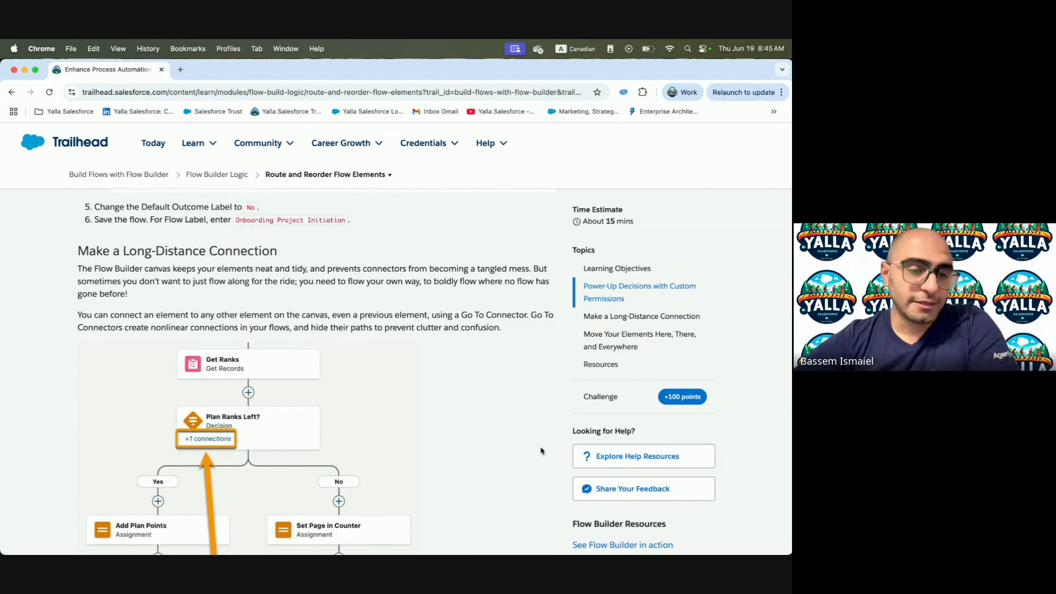
{"action": "scroll", "coordinate": [542, 451], "scroll_direction": "down", "scroll_amount": 2}
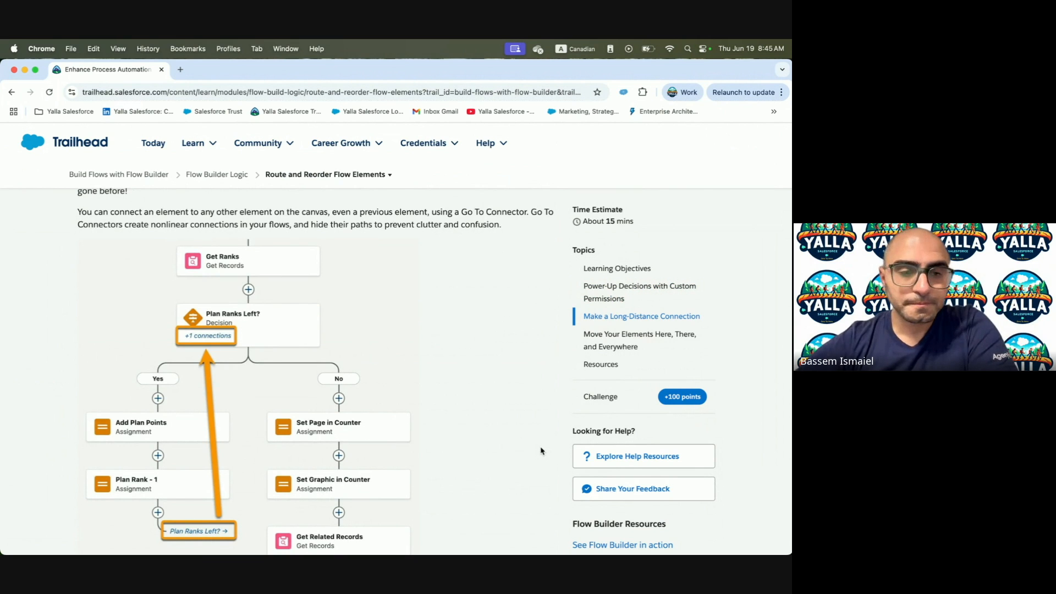
{"action": "scroll", "coordinate": [542, 451], "scroll_direction": "up", "scroll_amount": 3}
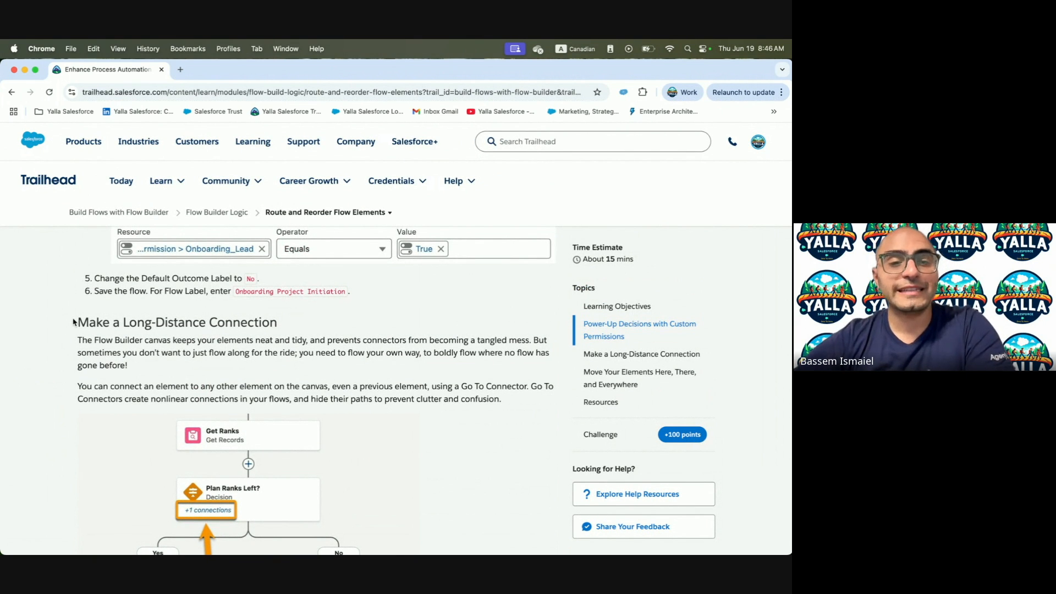
{"action": "scroll", "coordinate": [423, 419], "scroll_direction": "down", "scroll_amount": 3}
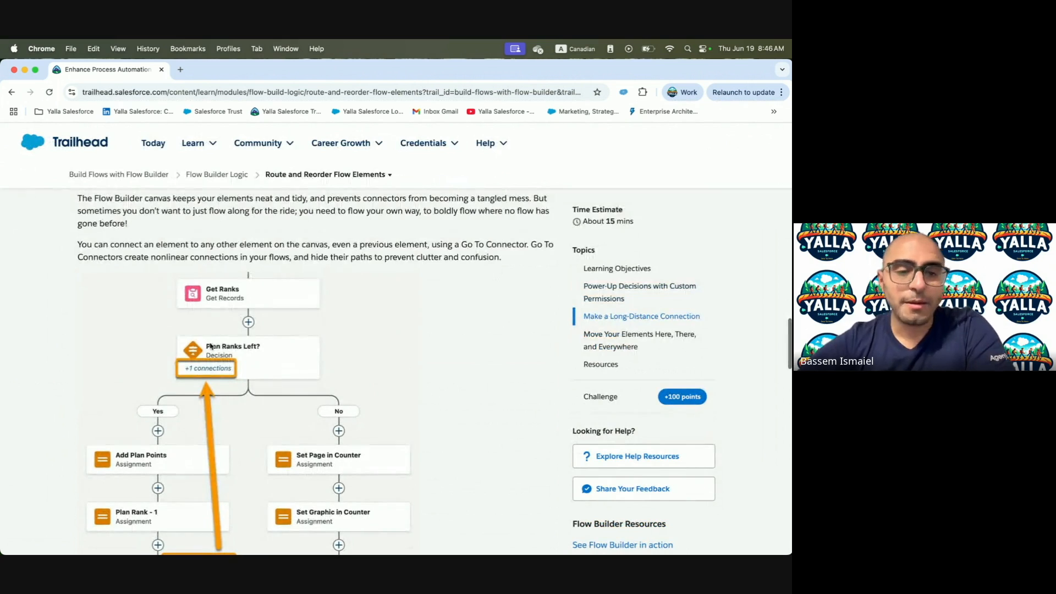
{"action": "scroll", "coordinate": [198, 503], "scroll_direction": "down", "scroll_amount": 1}
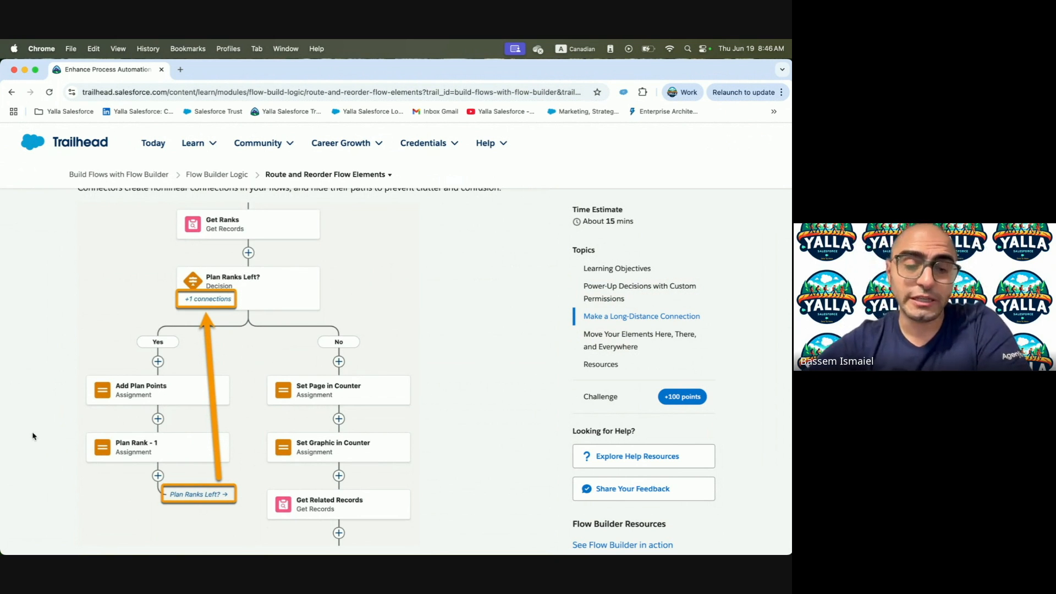
{"action": "scroll", "coordinate": [387, 502], "scroll_direction": "down", "scroll_amount": 3}
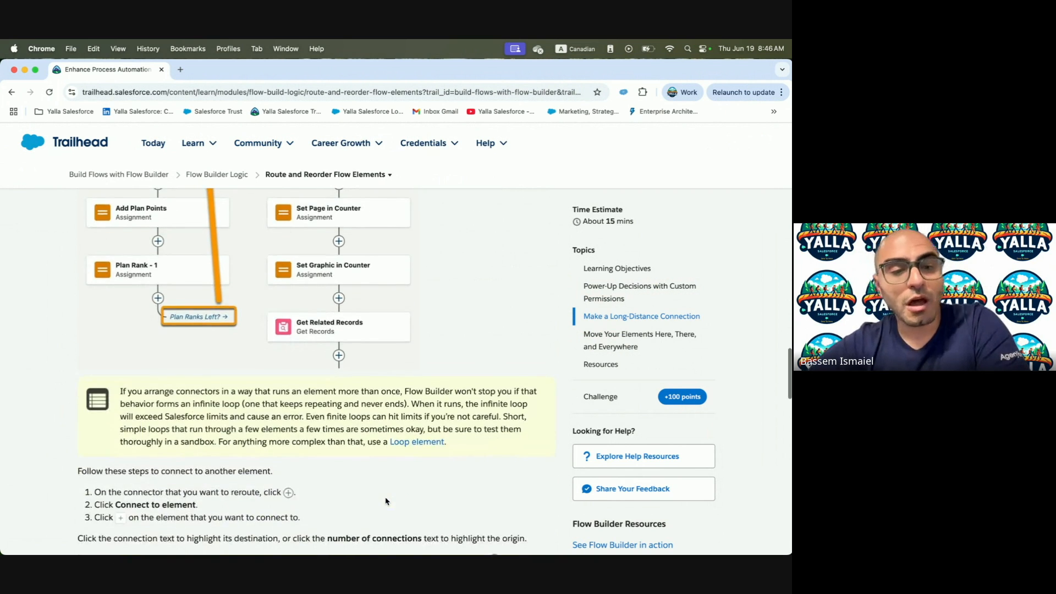
{"action": "scroll", "coordinate": [386, 501], "scroll_direction": "up", "scroll_amount": 3}
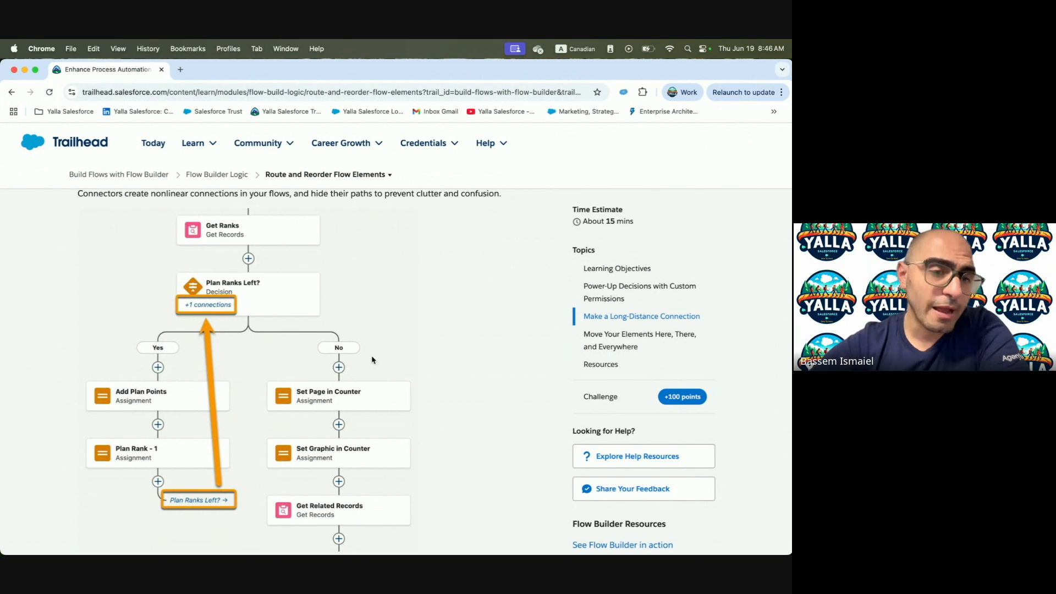
{"action": "scroll", "coordinate": [189, 443], "scroll_direction": "up", "scroll_amount": 1}
{"action": "scroll", "coordinate": [189, 443], "scroll_direction": "down", "scroll_amount": 1}
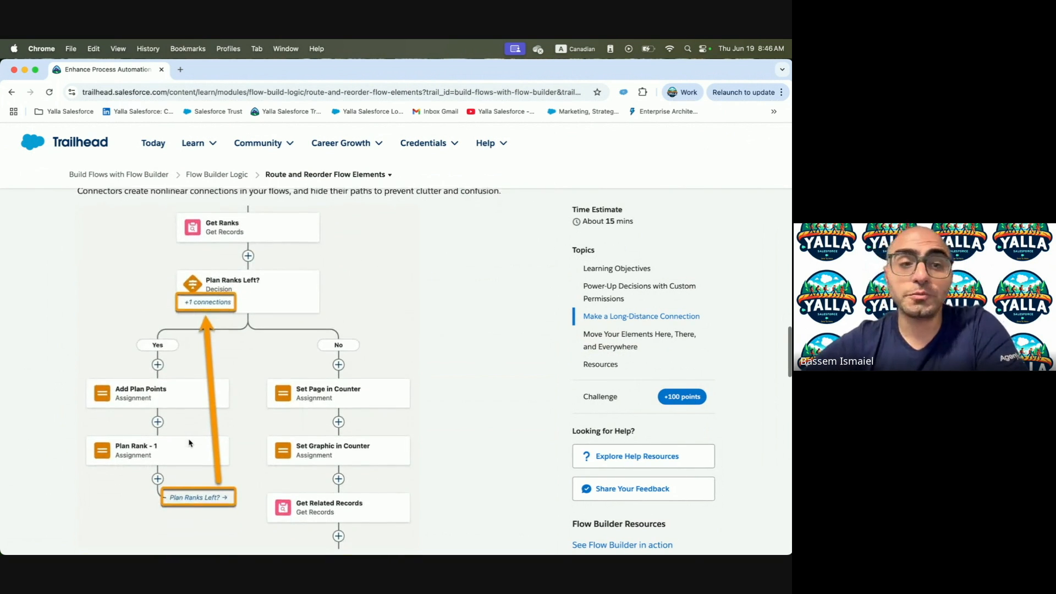
{"action": "scroll", "coordinate": [190, 443], "scroll_direction": "up", "scroll_amount": 4}
{"action": "scroll", "coordinate": [189, 443], "scroll_direction": "down", "scroll_amount": 4}
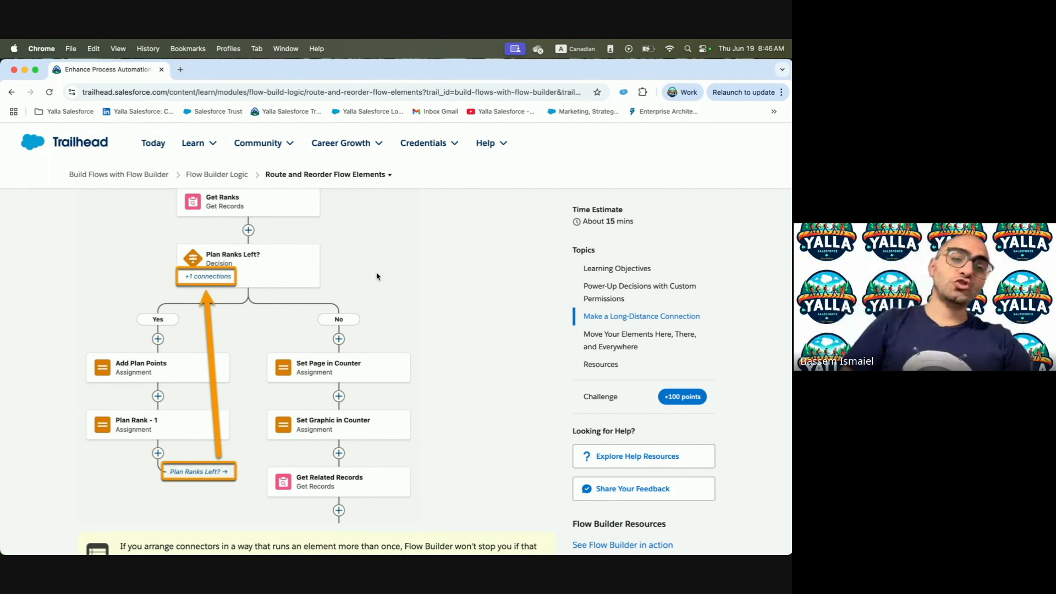
{"action": "scroll", "coordinate": [186, 324], "scroll_direction": "up", "scroll_amount": 3}
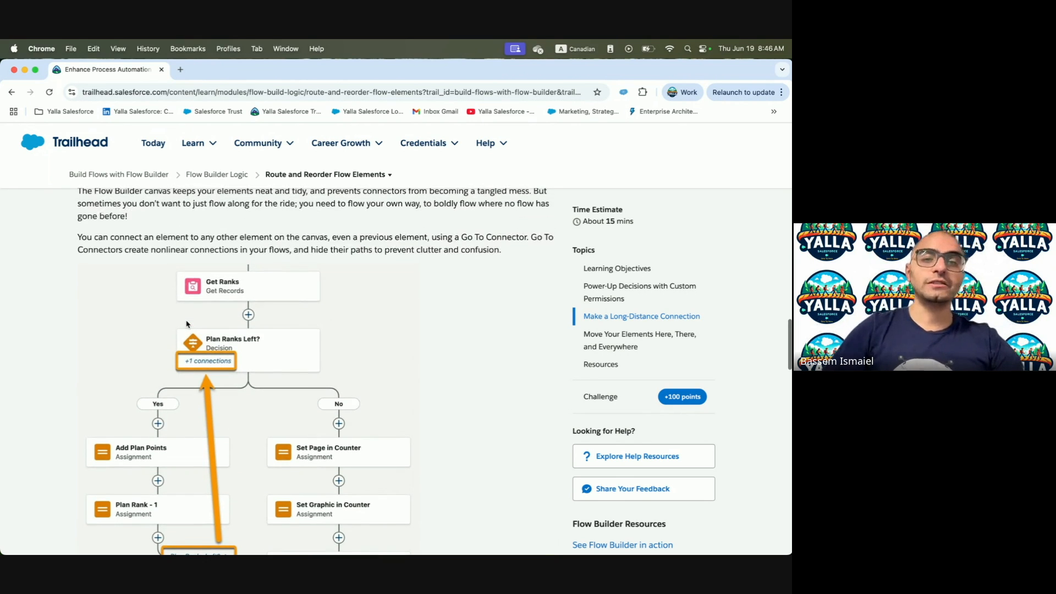
{"action": "scroll", "coordinate": [186, 325], "scroll_direction": "down", "scroll_amount": 2}
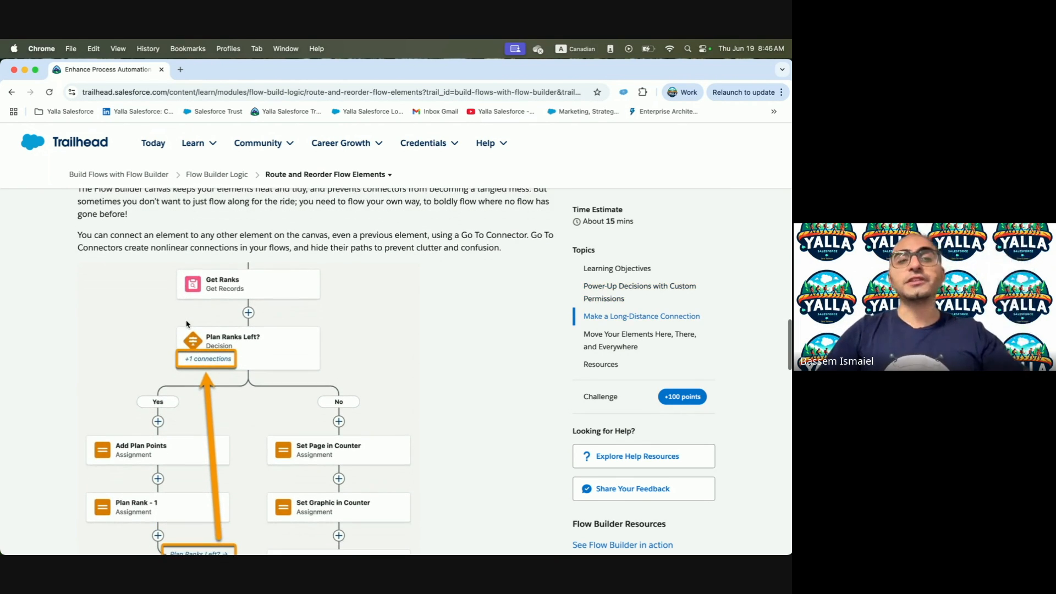
{"action": "scroll", "coordinate": [187, 325], "scroll_direction": "up", "scroll_amount": 2}
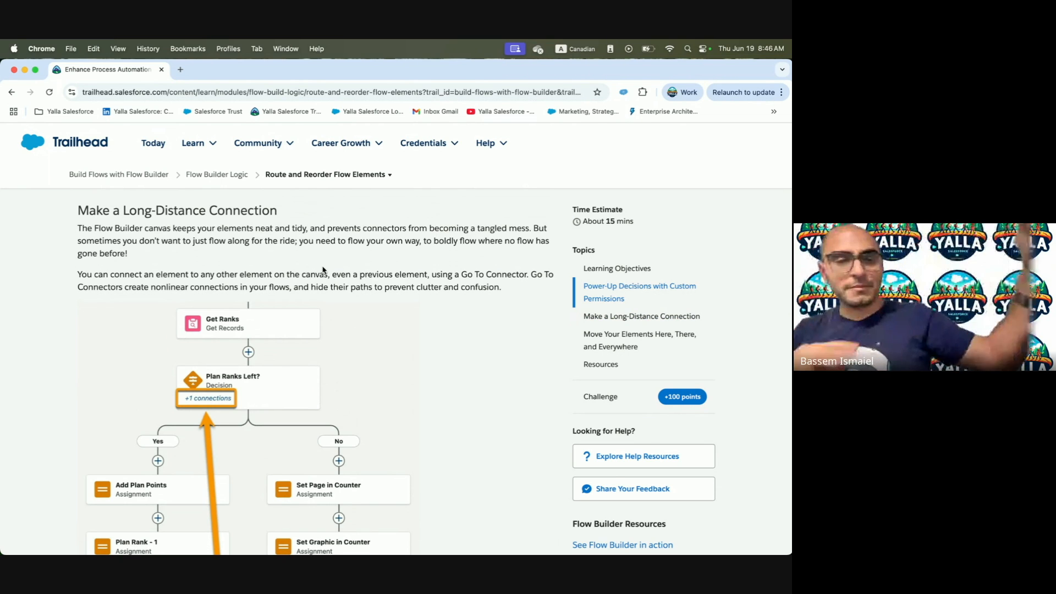
Read the paragraphs on flowing your own way and Go To Connectors, and compare them with the Plan Ranks Left? diagram
{"action": "left_click_drag", "start_coordinate": [138, 236], "coordinate": [307, 238]}
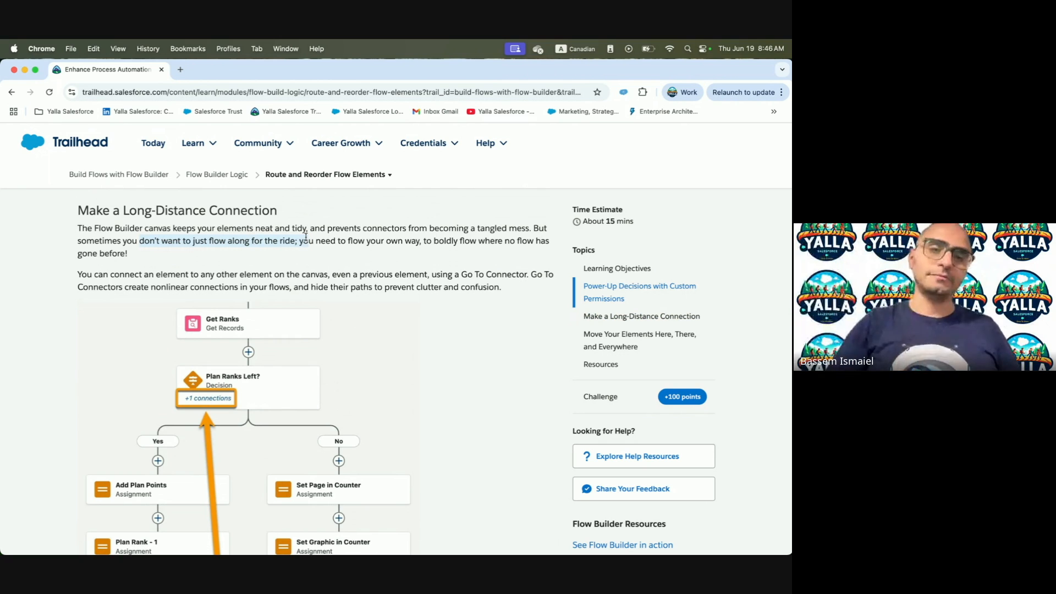
{"action": "left_click", "coordinate": [307, 240]}
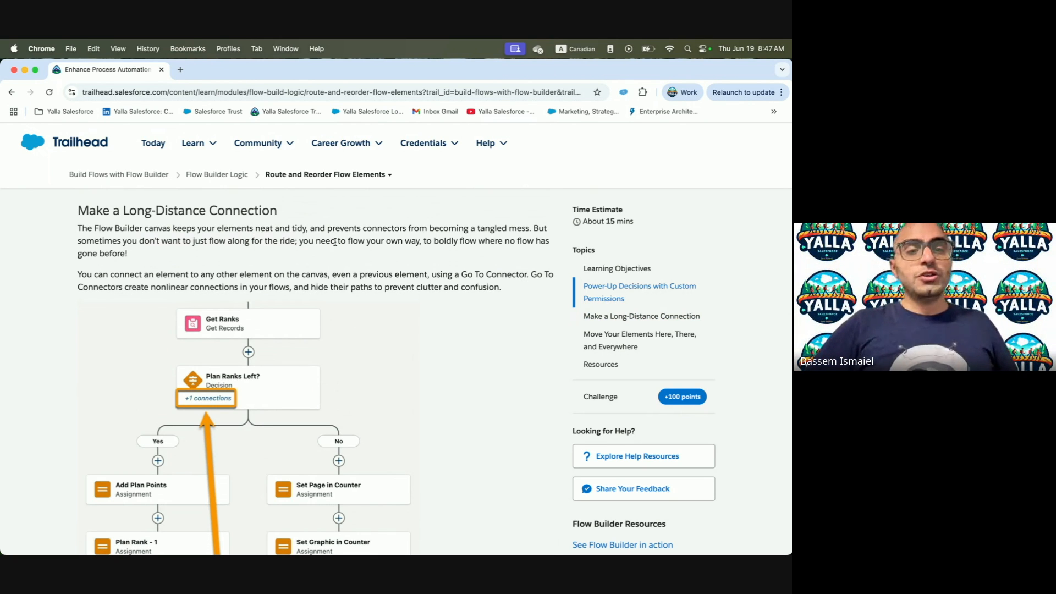
{"action": "scroll", "coordinate": [180, 284], "scroll_direction": "down", "scroll_amount": 1}
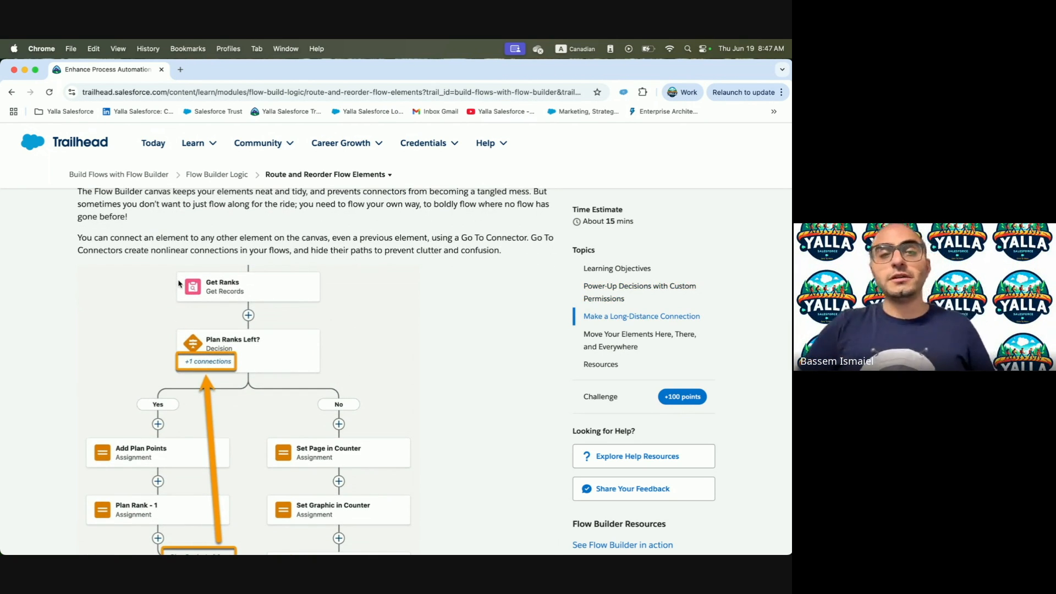
{"action": "scroll", "coordinate": [180, 284], "scroll_direction": "down", "scroll_amount": 1}
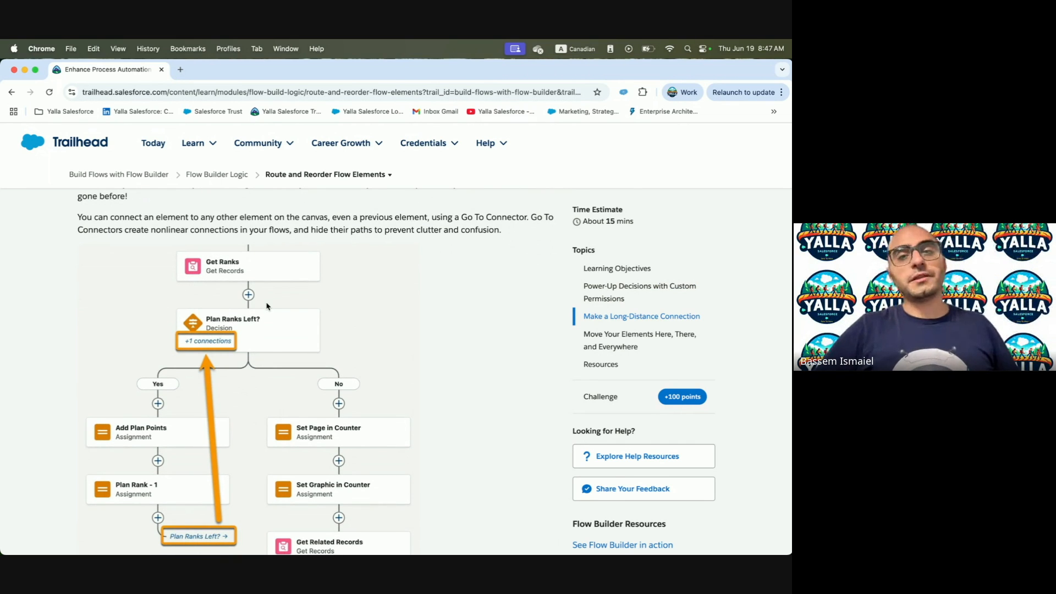
{"action": "left_click_drag", "start_coordinate": [456, 217], "coordinate": [539, 221]}
{"action": "left_click", "coordinate": [539, 221]}
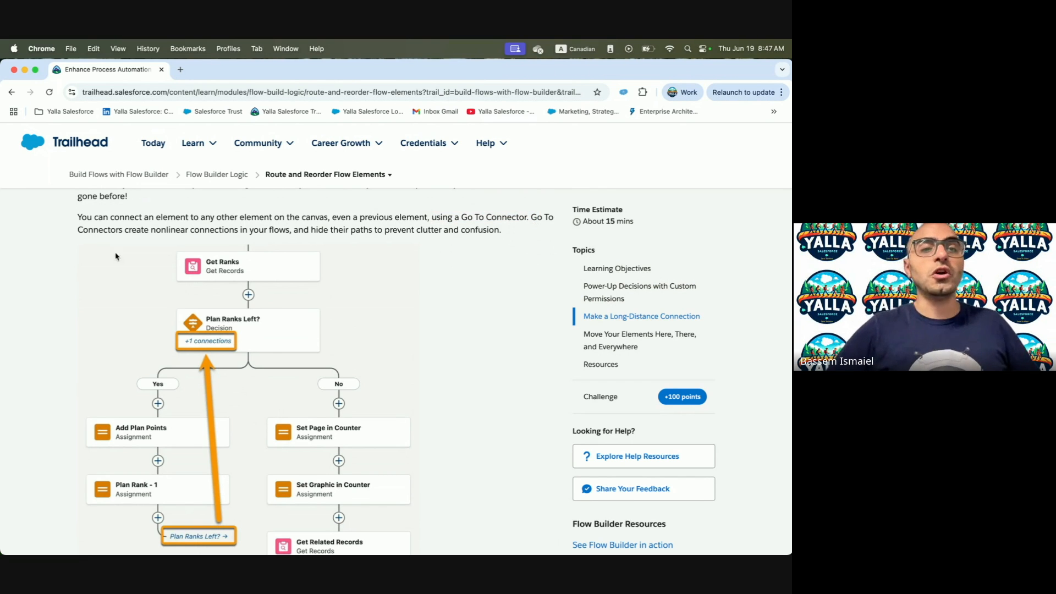
{"action": "scroll", "coordinate": [99, 257], "scroll_direction": "down", "scroll_amount": 2}
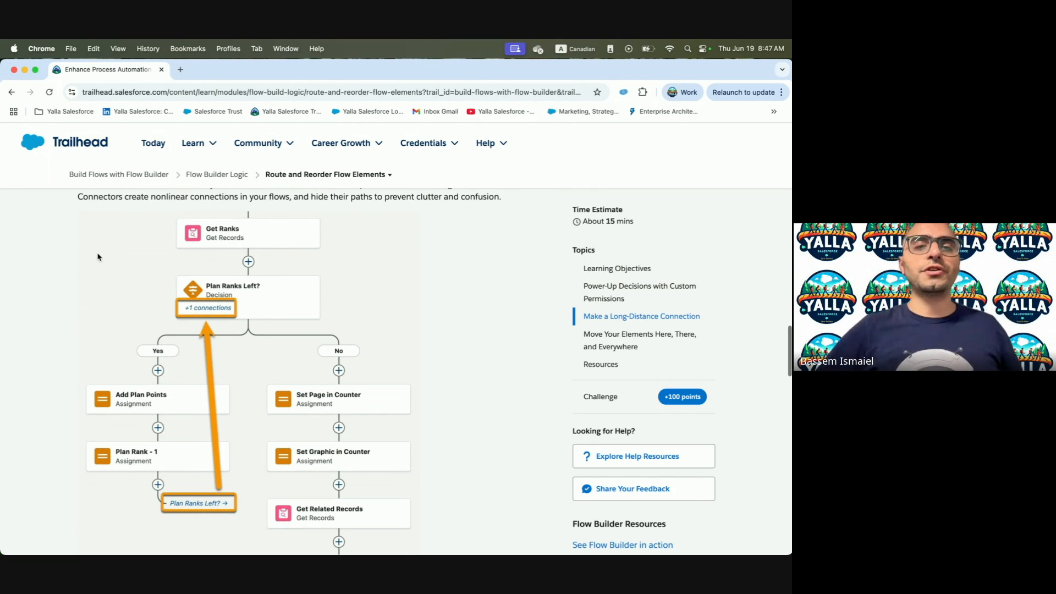
Read the infinite-loop note below the Go To Connector diagram, including its advice on finite loops, and the steps for connecting to another element
{"action": "scroll", "coordinate": [98, 257], "scroll_direction": "down", "scroll_amount": 3}
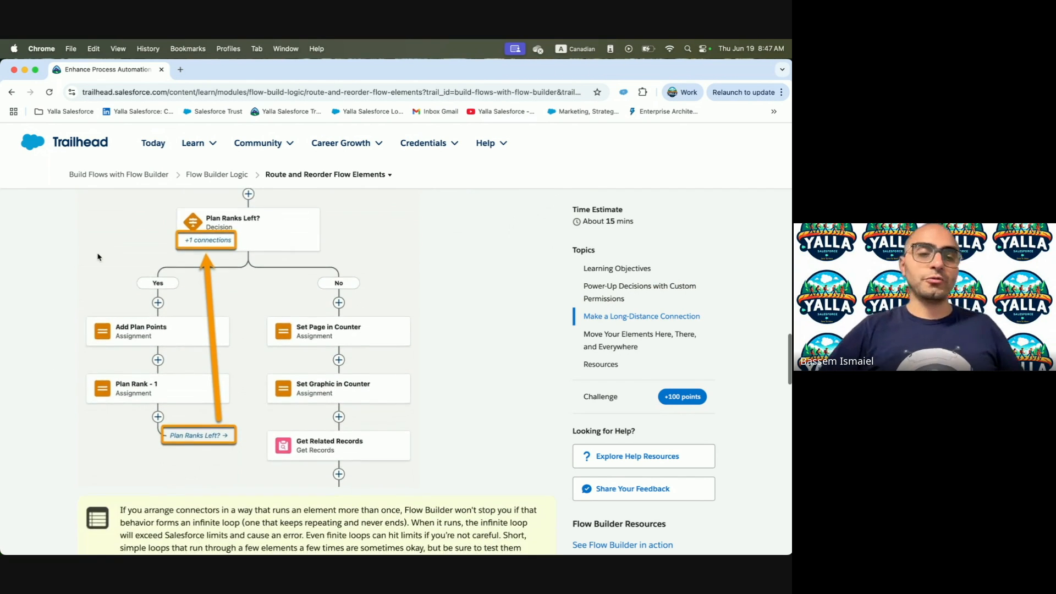
{"action": "scroll", "coordinate": [98, 256], "scroll_direction": "up", "scroll_amount": 4}
{"action": "scroll", "coordinate": [99, 256], "scroll_direction": "down", "scroll_amount": 8}
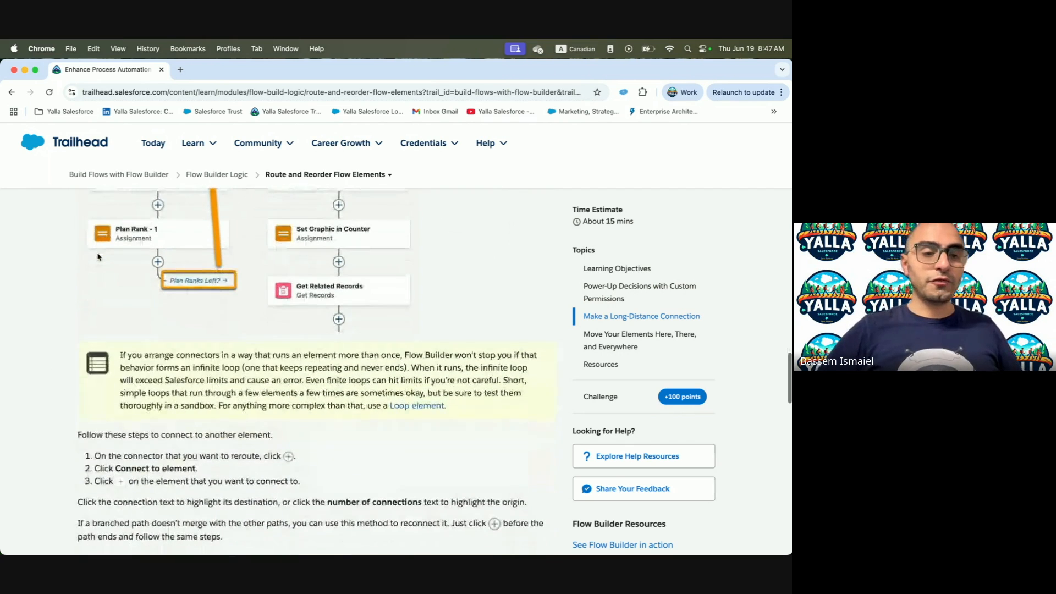
{"action": "left_click_drag", "start_coordinate": [126, 357], "coordinate": [407, 356]}
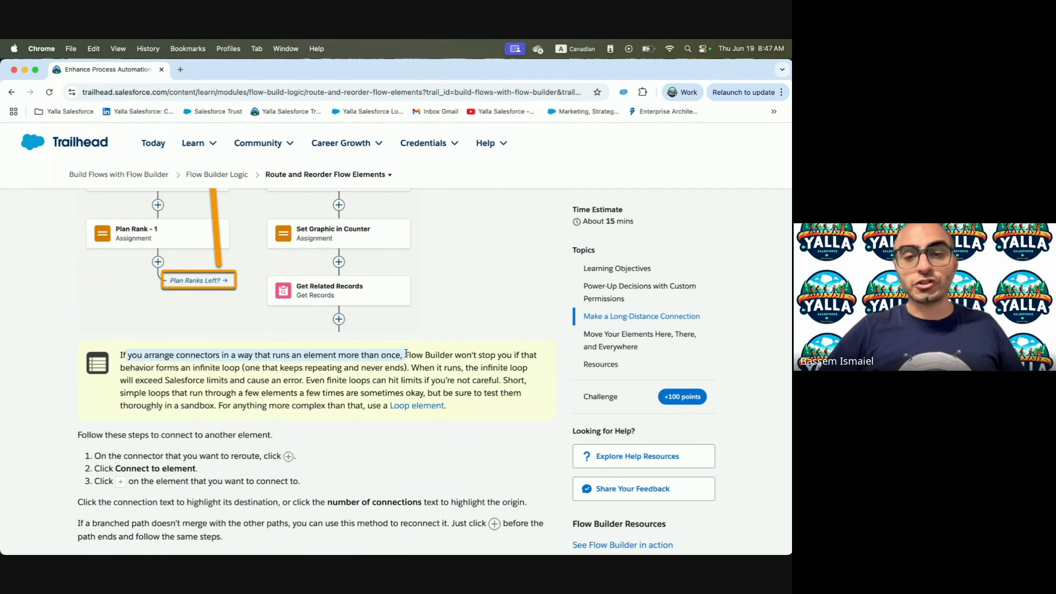
{"action": "left_click_drag", "start_coordinate": [409, 359], "coordinate": [326, 382]}
{"action": "scroll", "coordinate": [326, 381], "scroll_direction": "down", "scroll_amount": 1}
{"action": "left_click", "coordinate": [326, 381]}
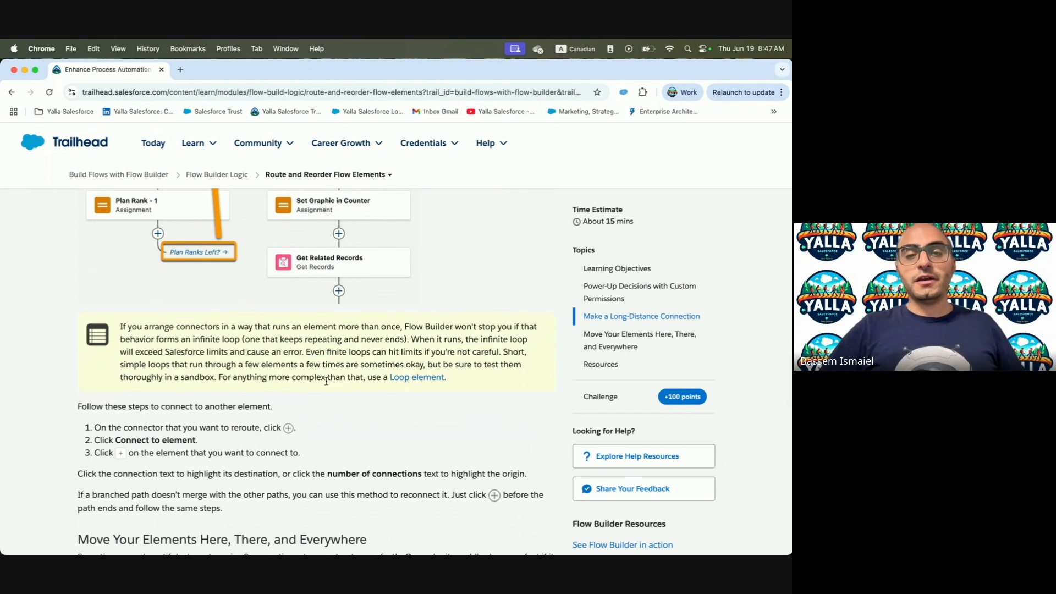
{"action": "left_click_drag", "start_coordinate": [308, 351], "coordinate": [531, 365]}
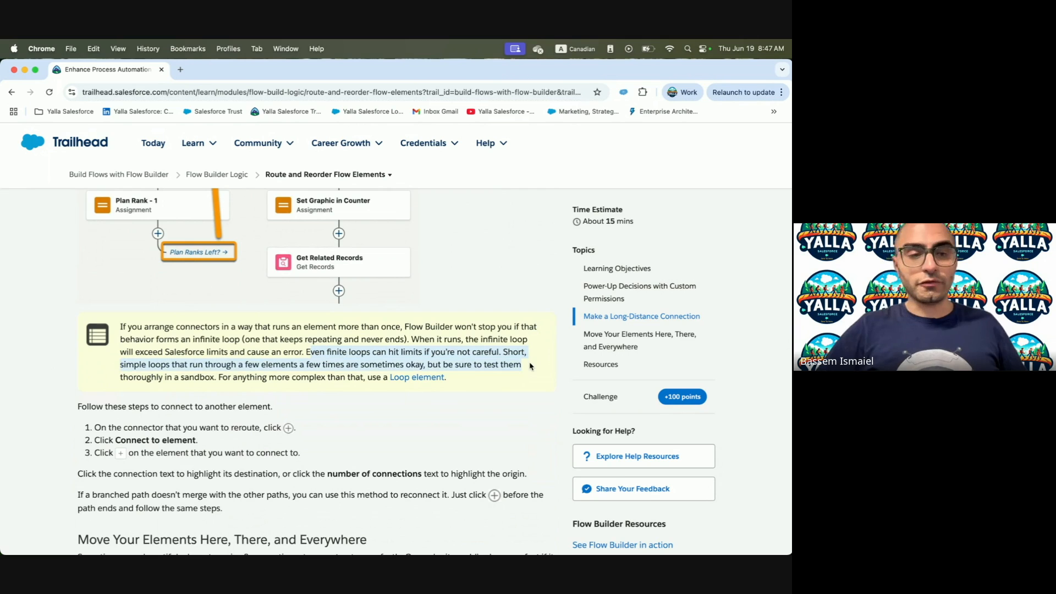
{"action": "scroll", "coordinate": [530, 366], "scroll_direction": "down", "scroll_amount": 3}
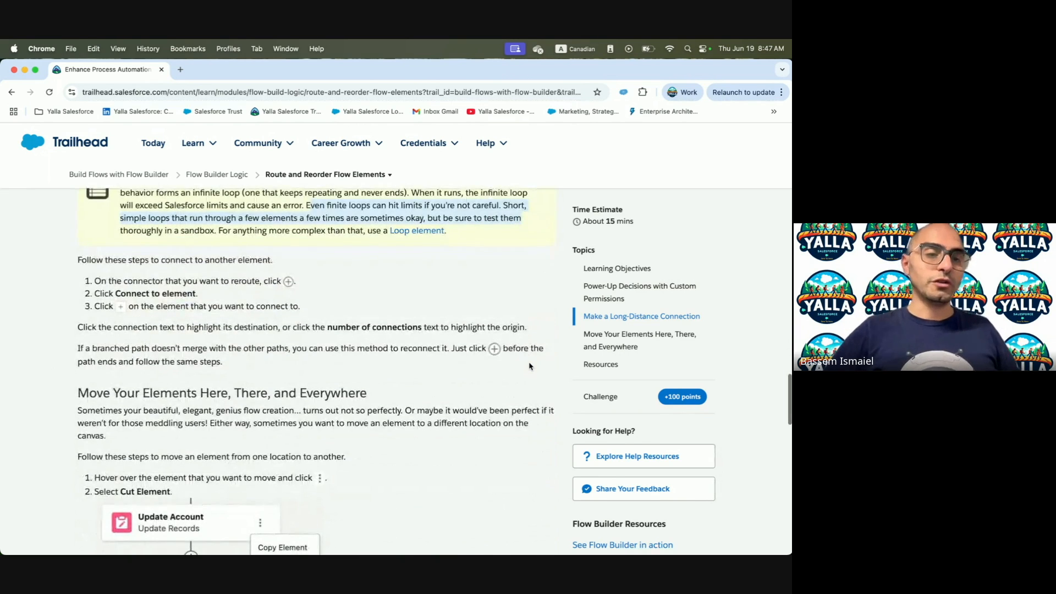
Switch to the Onboarding_Lead CP flow in Flow Builder and connect the path after screen Onboarding_Lead back to the Not Onboarding_Lead decision
{"action": "key", "text": "ctrl+Right"}
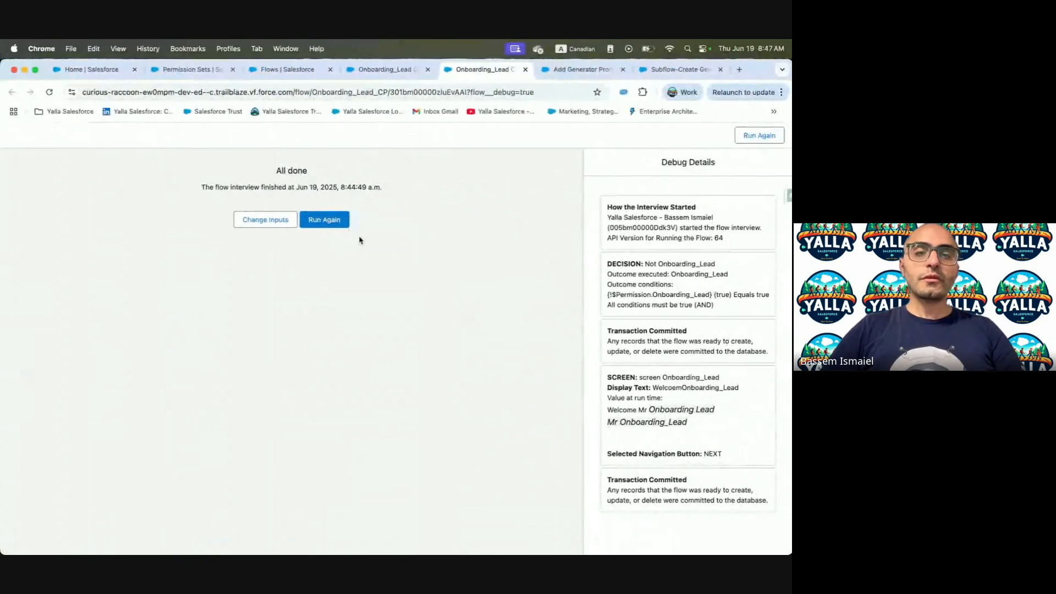
{"action": "left_click", "coordinate": [383, 69]}
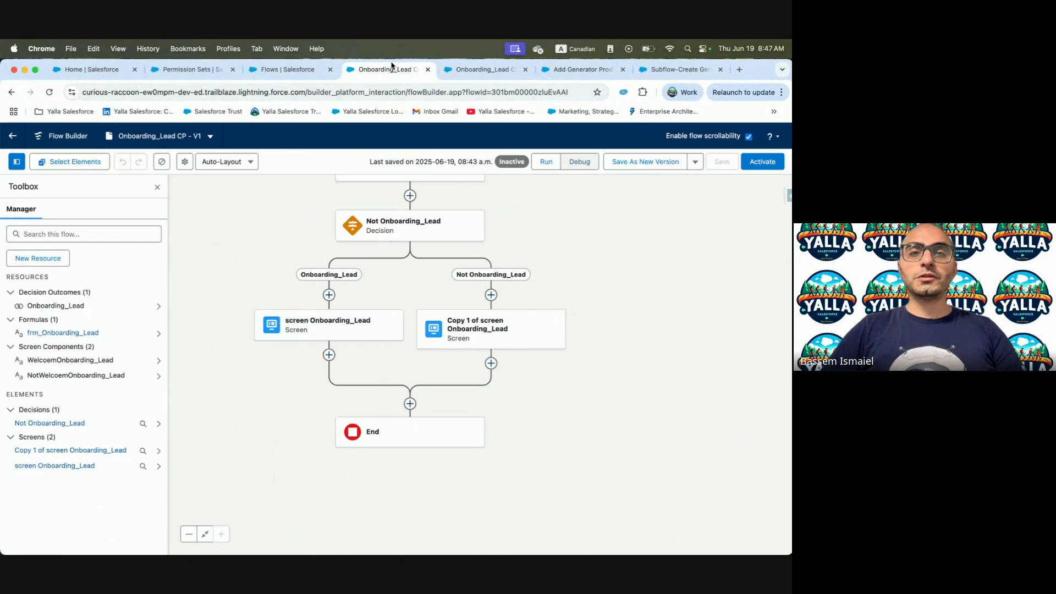
{"action": "left_click", "coordinate": [329, 355]}
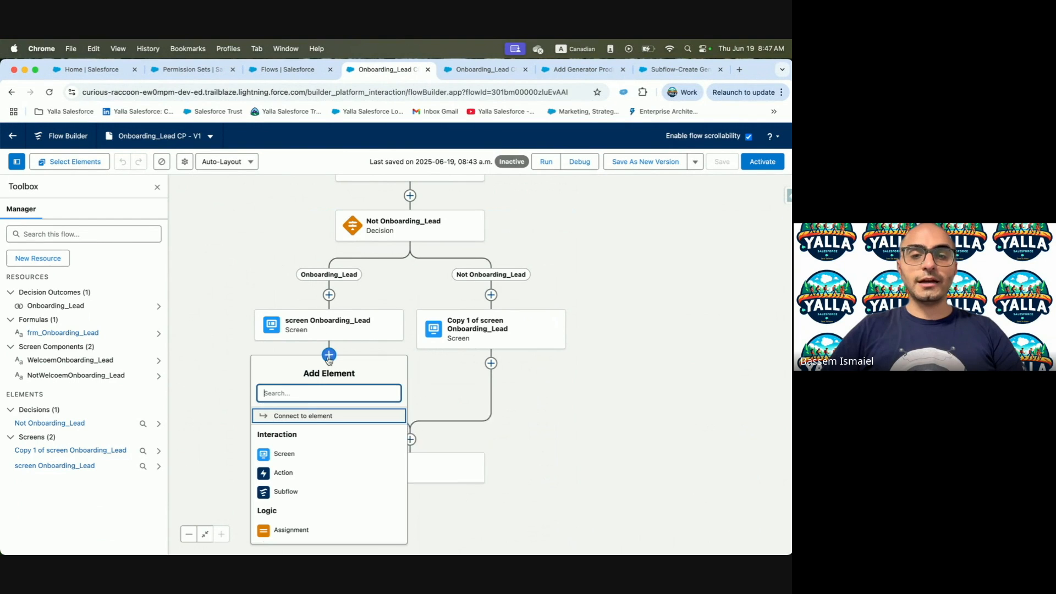
{"action": "left_click", "coordinate": [314, 416]}
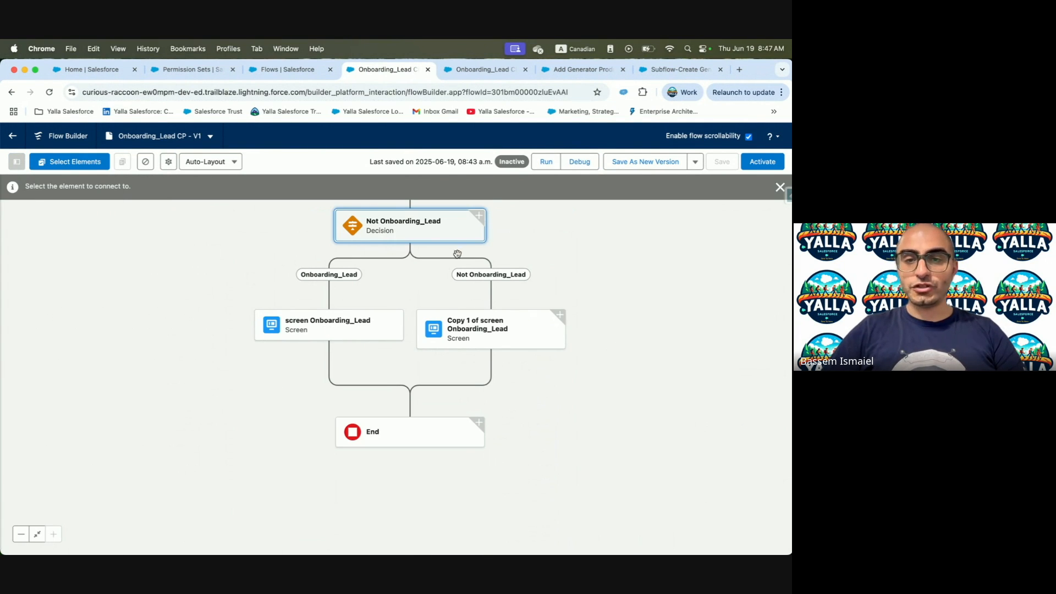
{"action": "left_click", "coordinate": [479, 221]}
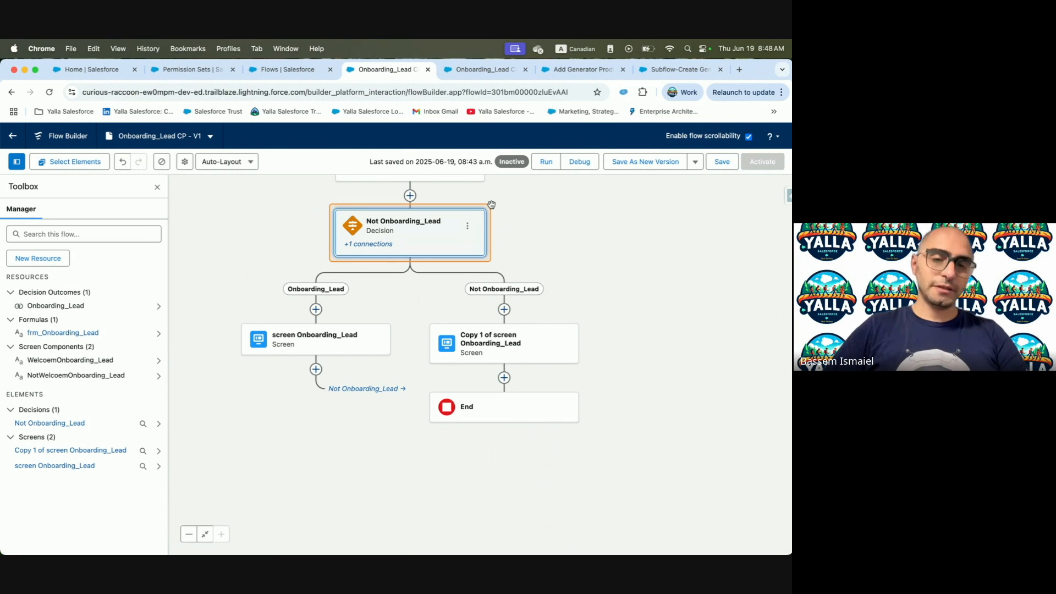
Return to the Trailhead unit and review the connection steps and the Move Your Elements Here, There, and Everywhere section
{"action": "key", "text": "ctrl+Left"}
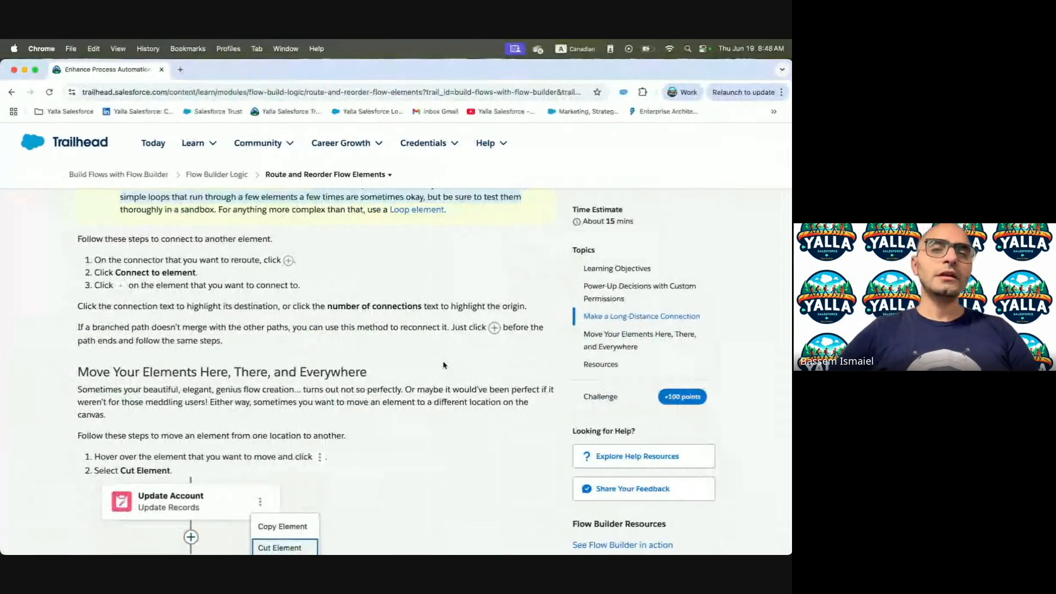
{"action": "scroll", "coordinate": [440, 367], "scroll_direction": "down", "scroll_amount": 2}
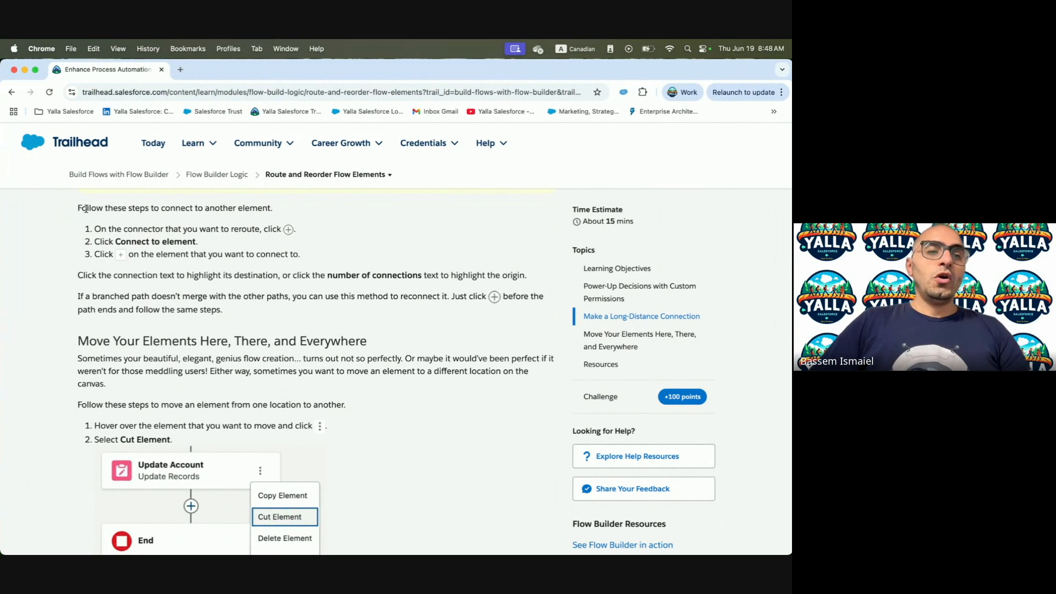
{"action": "scroll", "coordinate": [85, 209], "scroll_direction": "up", "scroll_amount": 2}
{"action": "scroll", "coordinate": [110, 215], "scroll_direction": "down", "scroll_amount": 5}
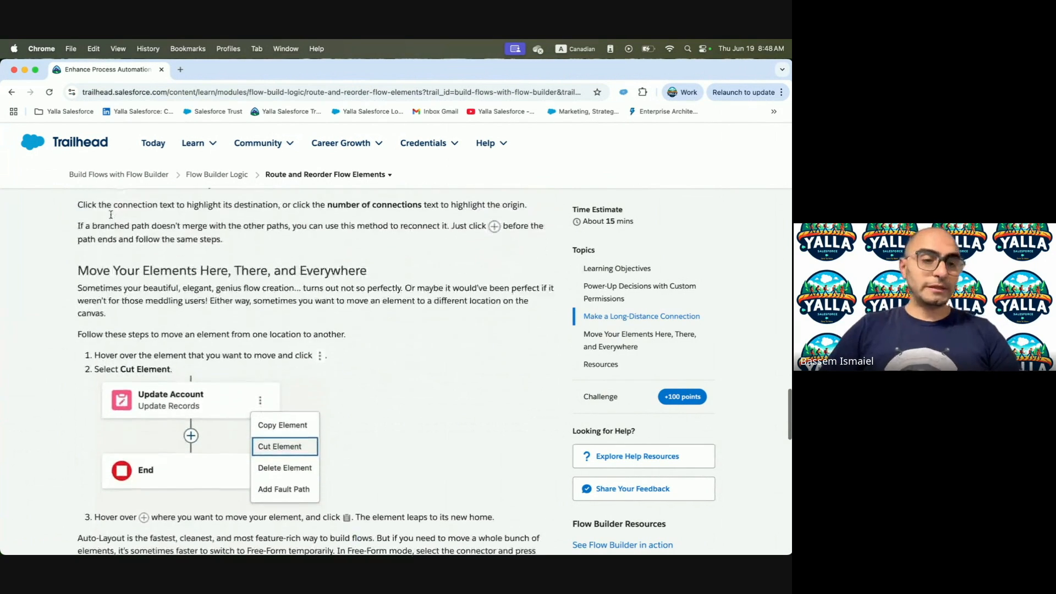
{"action": "scroll", "coordinate": [110, 215], "scroll_direction": "down", "scroll_amount": 3}
{"action": "left_click_drag", "start_coordinate": [76, 216], "coordinate": [393, 219]}
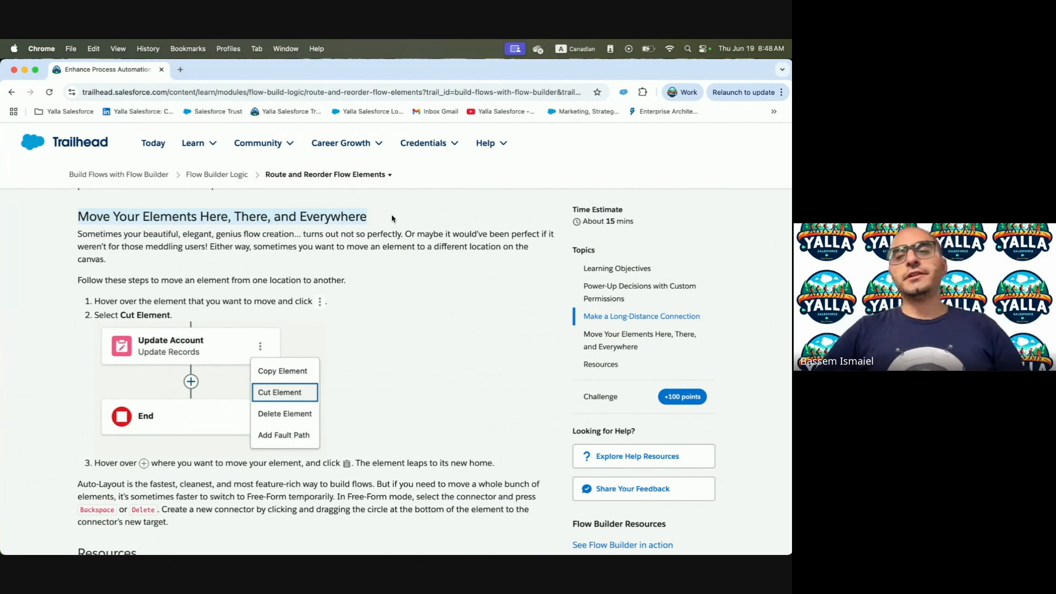
In the Onboarding_Lead CP flow, cut screen Onboarding_Lead and paste it at the start of the Not Onboarding_Lead branch
{"action": "key", "text": "ctrl+Right"}
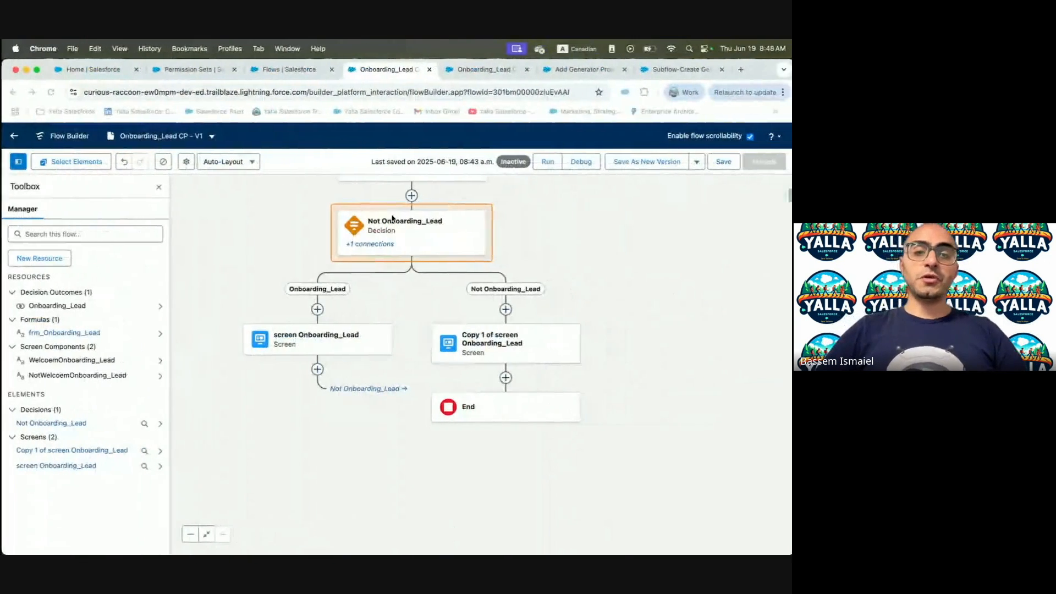
{"action": "left_click", "coordinate": [374, 340]}
{"action": "left_click", "coordinate": [389, 378]}
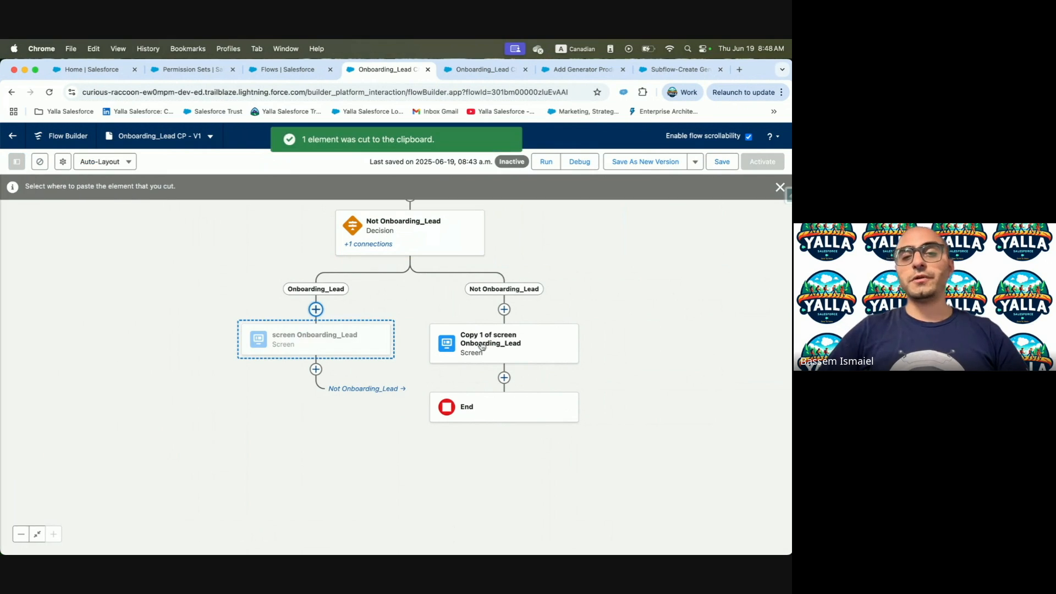
{"action": "left_click", "coordinate": [504, 307]}
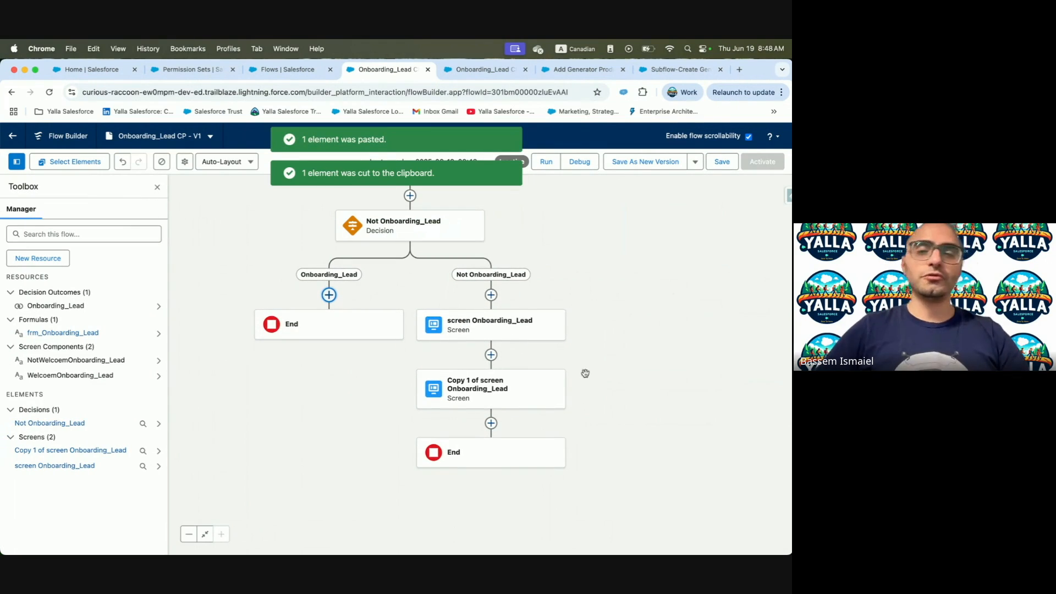
Check the unit's Auto-Layout paragraph, switch the flow to Free-Form layout, and try deleting the screen Onboarding_Lead element
{"action": "key", "text": "ctrl+Left"}
{"action": "scroll", "coordinate": [516, 374], "scroll_direction": "down", "scroll_amount": 5}
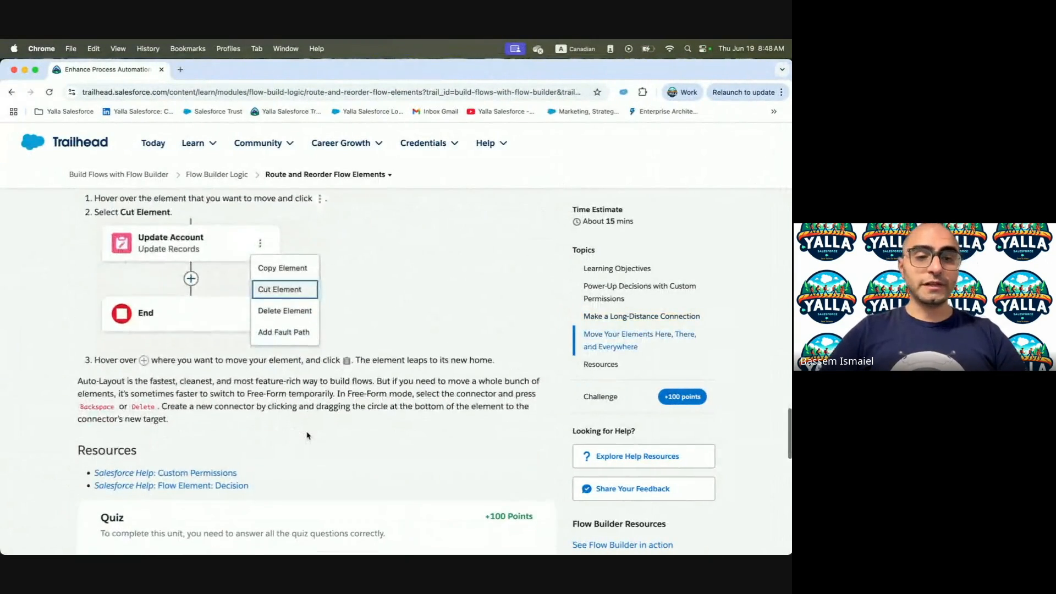
{"action": "key", "text": "ctrl+Right"}
{"action": "left_click", "coordinate": [227, 162]}
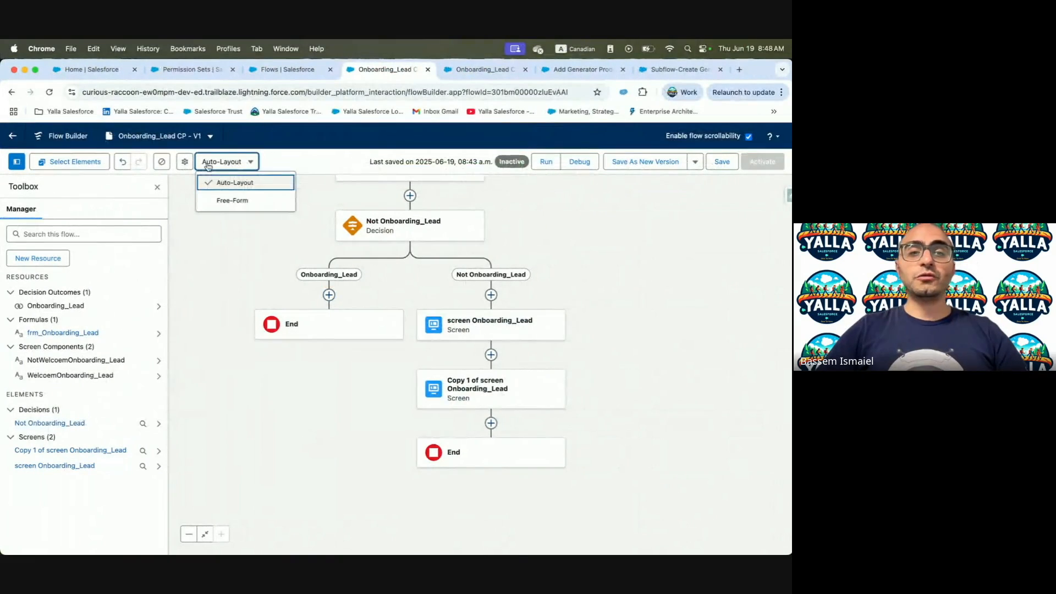
{"action": "left_click", "coordinate": [240, 201]}
{"action": "left_click", "coordinate": [555, 351]}
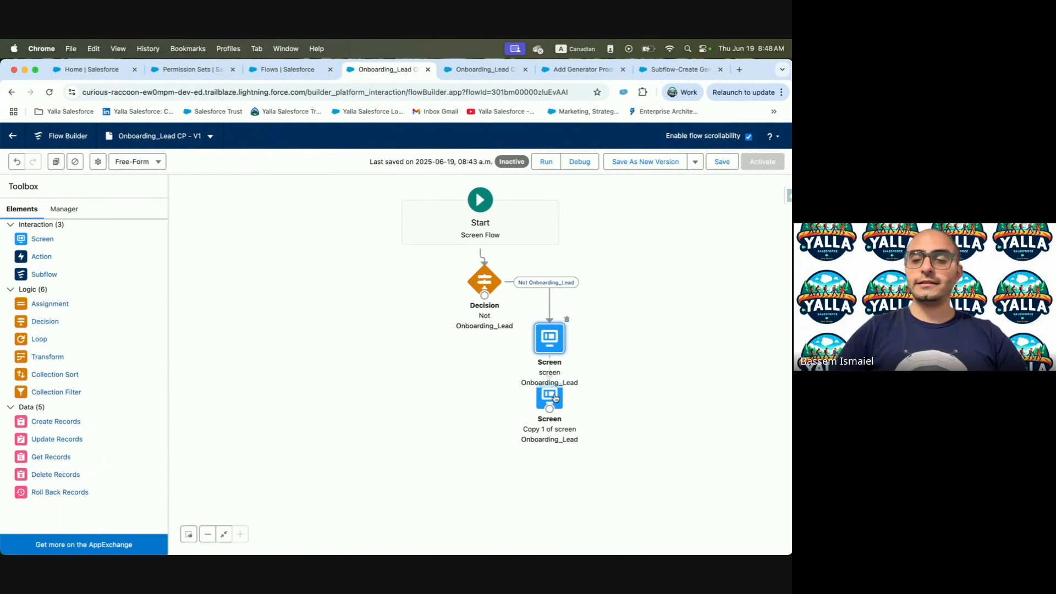
{"action": "key", "text": "Delete"}
Return to the Trailhead unit's quiz and answer question 1 on the Running User's Permission global variable with True
{"action": "key", "text": "ctrl+Left"}
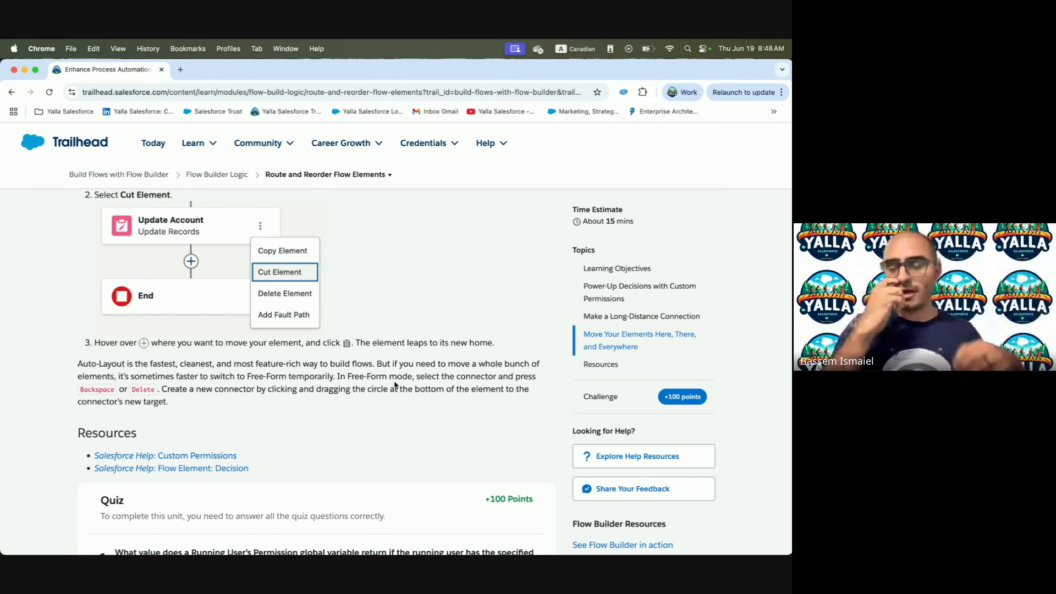
{"action": "scroll", "coordinate": [395, 385], "scroll_direction": "down", "scroll_amount": 1}
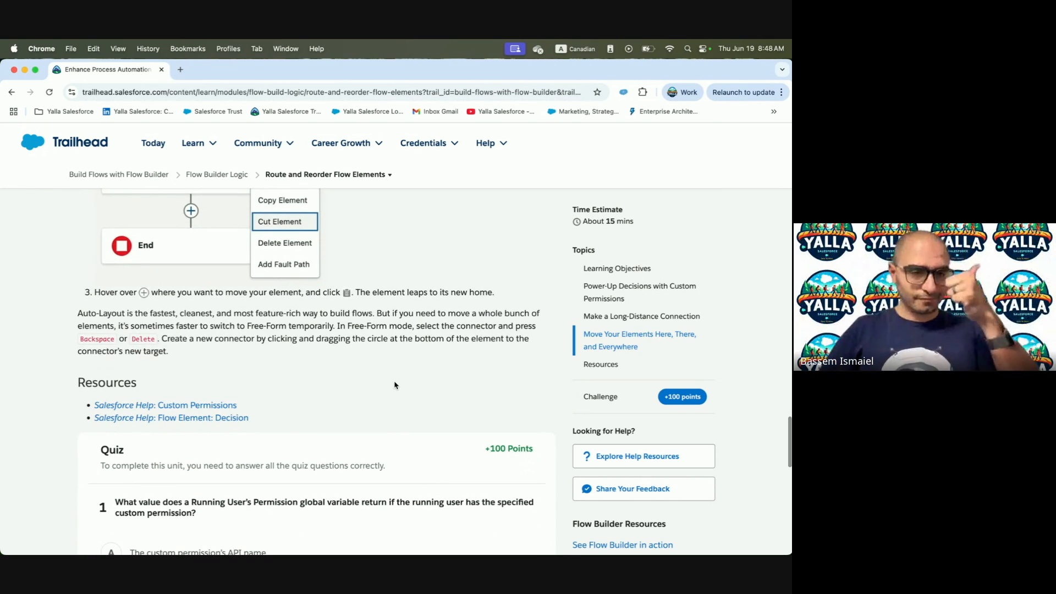
{"action": "scroll", "coordinate": [395, 385], "scroll_direction": "down", "scroll_amount": 4}
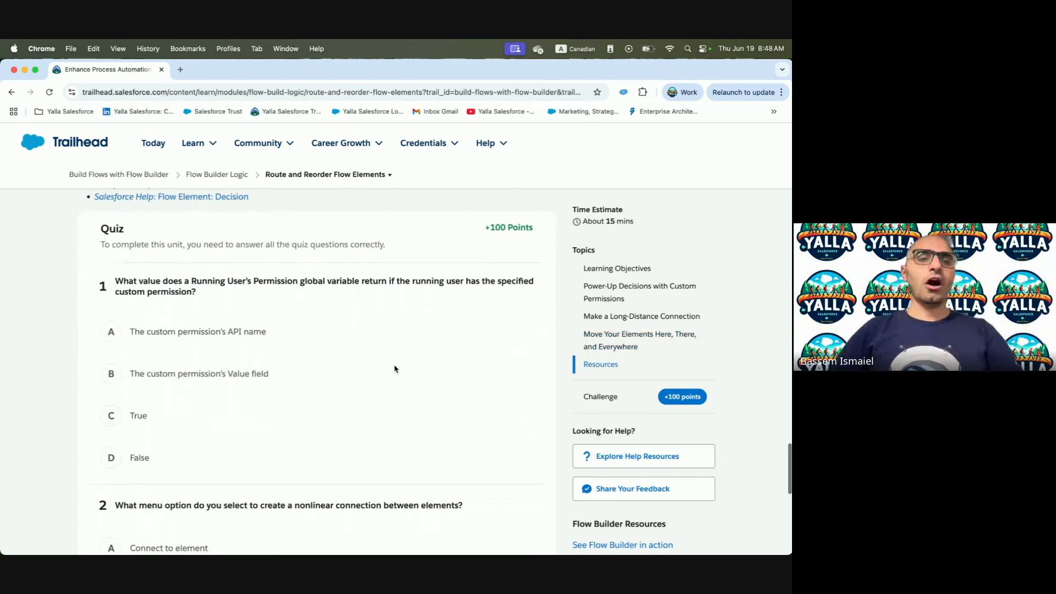
{"action": "scroll", "coordinate": [395, 369], "scroll_direction": "down", "scroll_amount": 1}
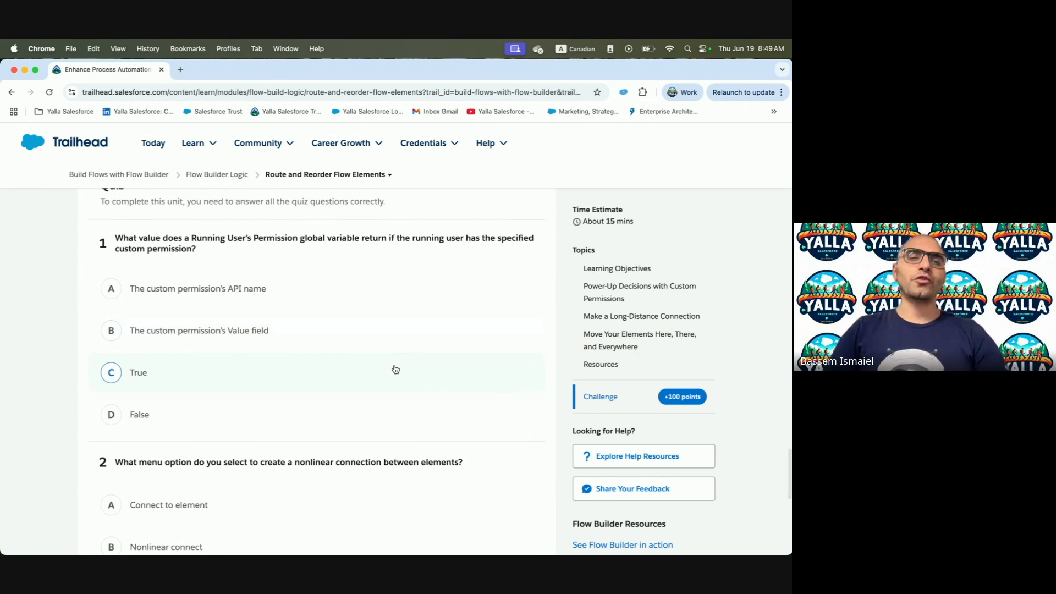
{"action": "scroll", "coordinate": [395, 369], "scroll_direction": "up", "scroll_amount": 1}
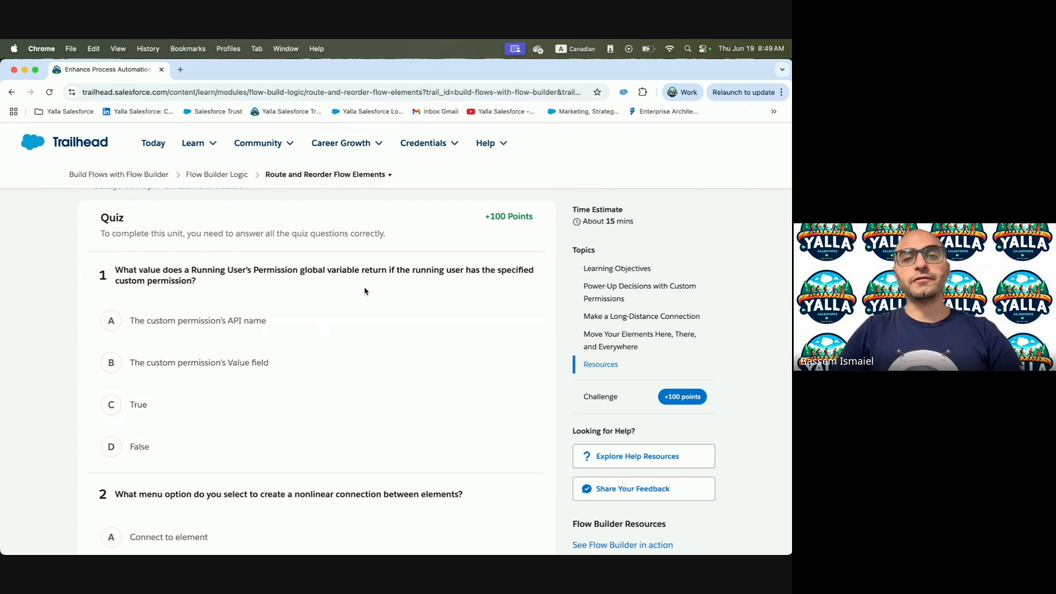
{"action": "scroll", "coordinate": [428, 279], "scroll_direction": "down", "scroll_amount": 1}
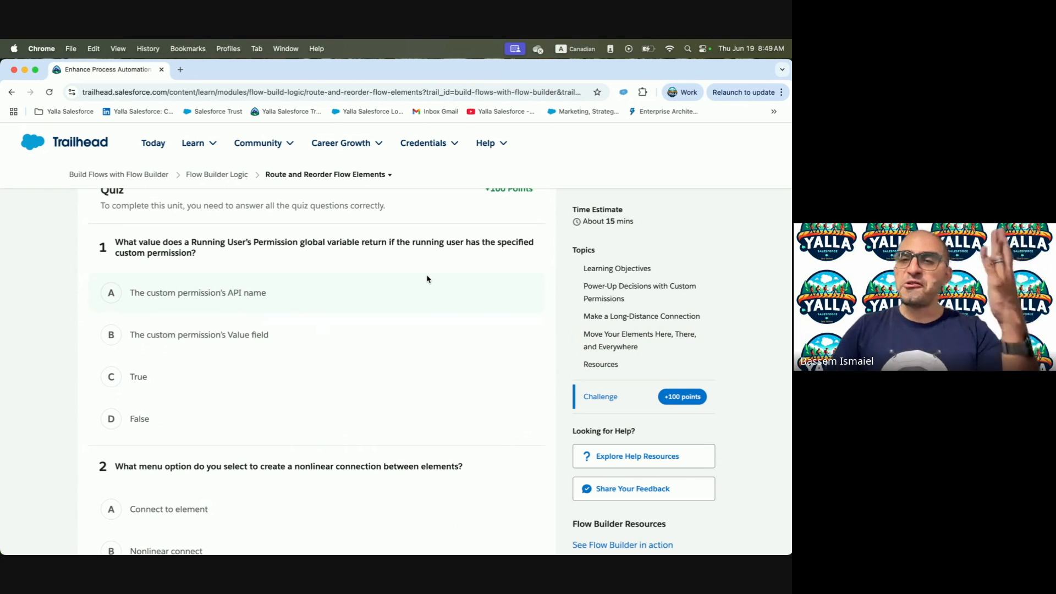
{"action": "left_click", "coordinate": [110, 377]}
Answer question 2 on creating nonlinear connections with Connect to element, and submit the quiz for checking
{"action": "scroll", "coordinate": [233, 394], "scroll_direction": "down", "scroll_amount": 3}
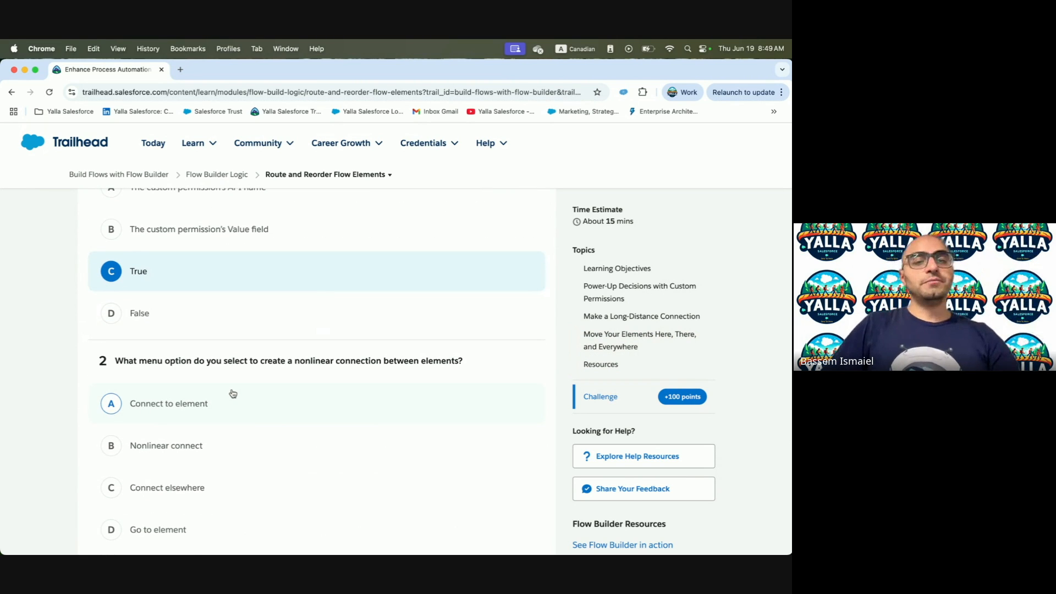
{"action": "scroll", "coordinate": [234, 394], "scroll_direction": "down", "scroll_amount": 2}
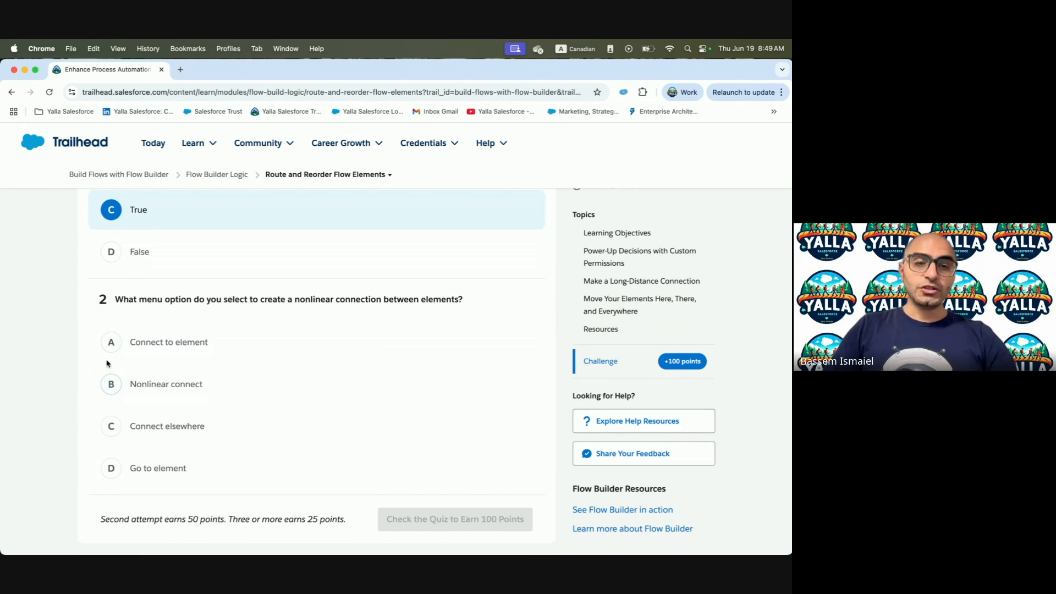
{"action": "left_click", "coordinate": [128, 342]}
{"action": "left_click", "coordinate": [486, 518]}
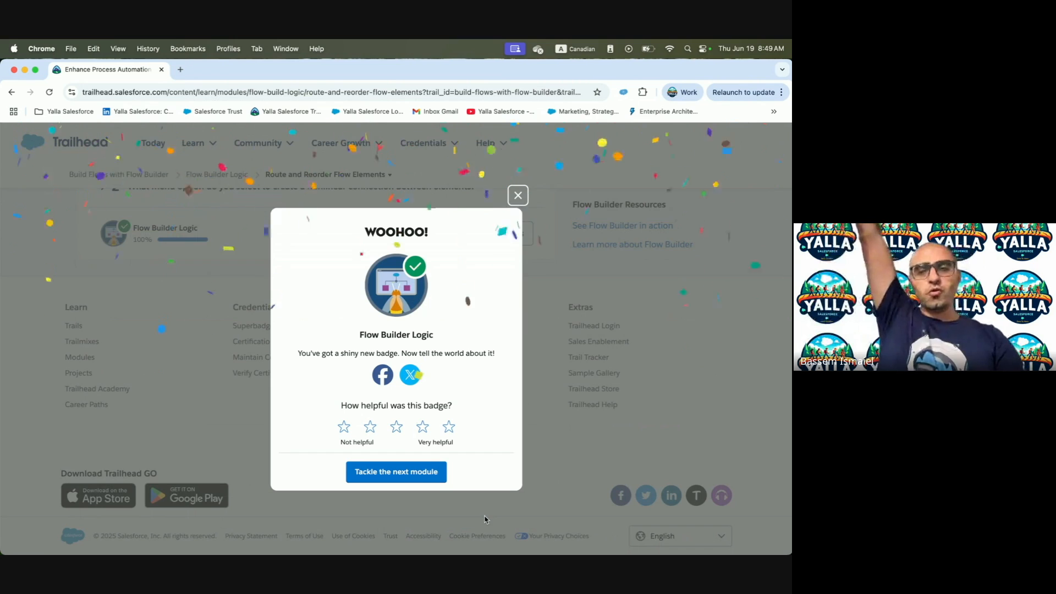